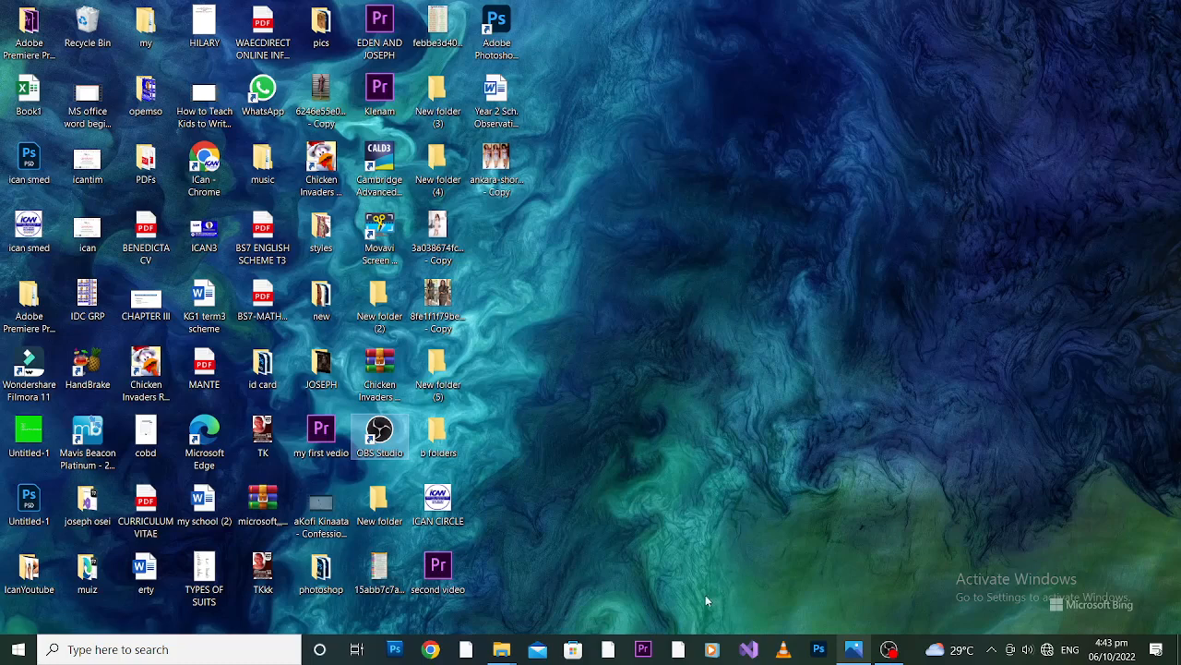
Show the ican smed.jpg logo image and minimize its window.
click(853, 649)
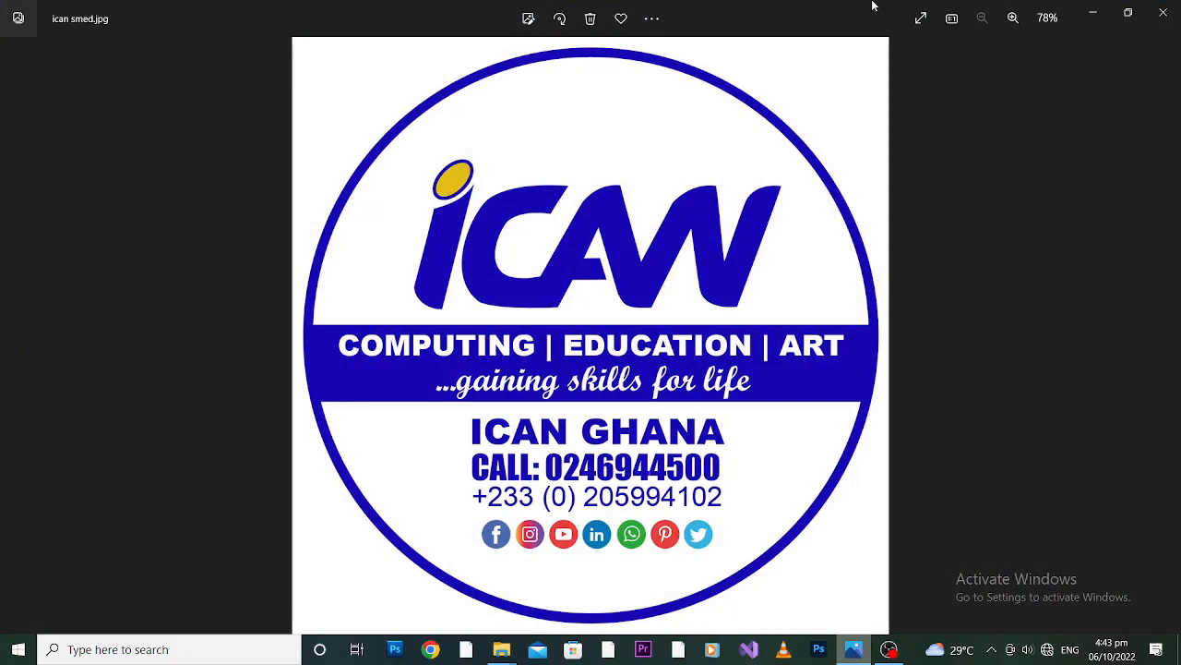
click(1090, 14)
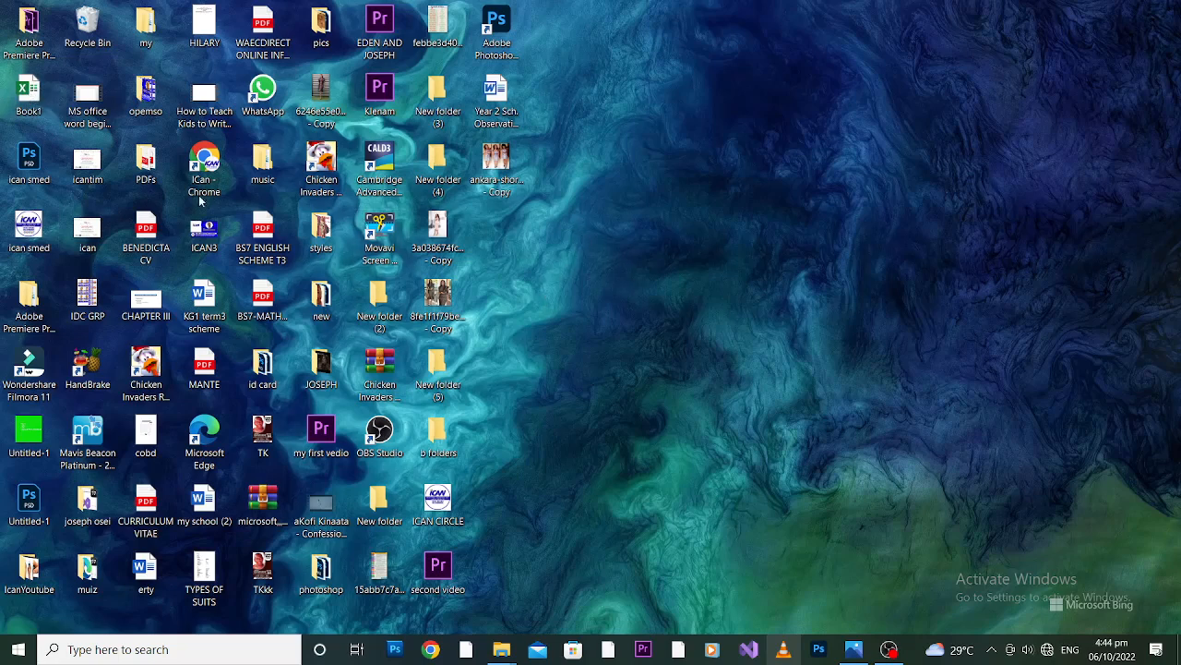
Open the Book1 workbook from the desktop, dismiss the Office sign-in window and maximize the workbook.
double_click(30, 107)
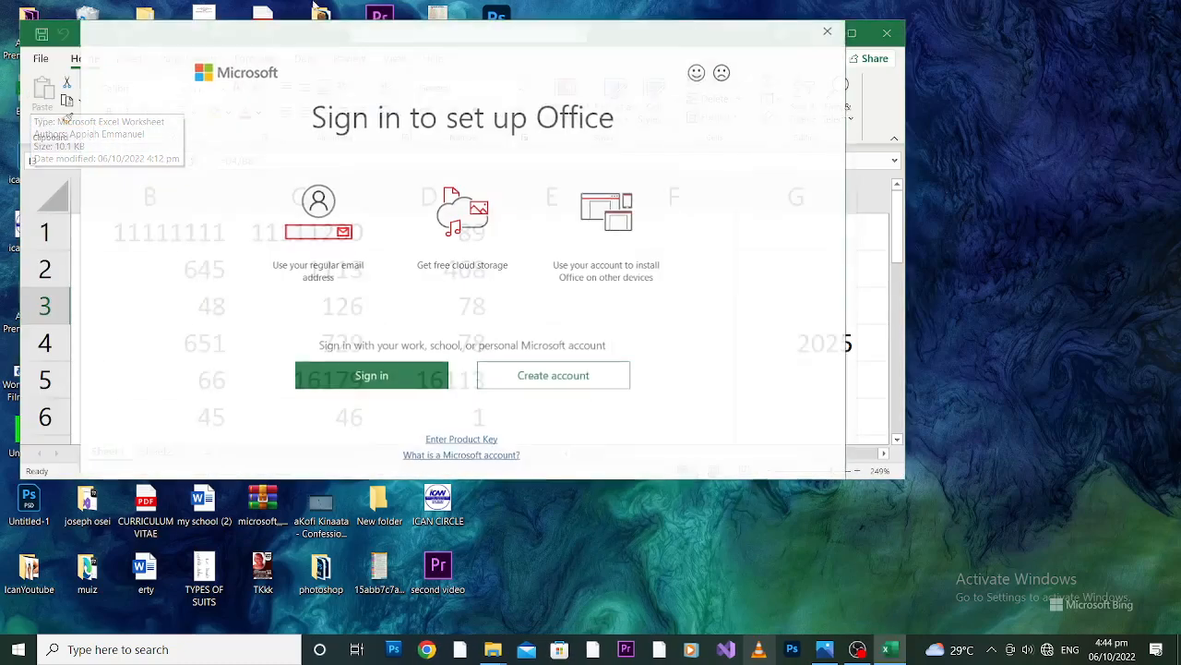
click(827, 31)
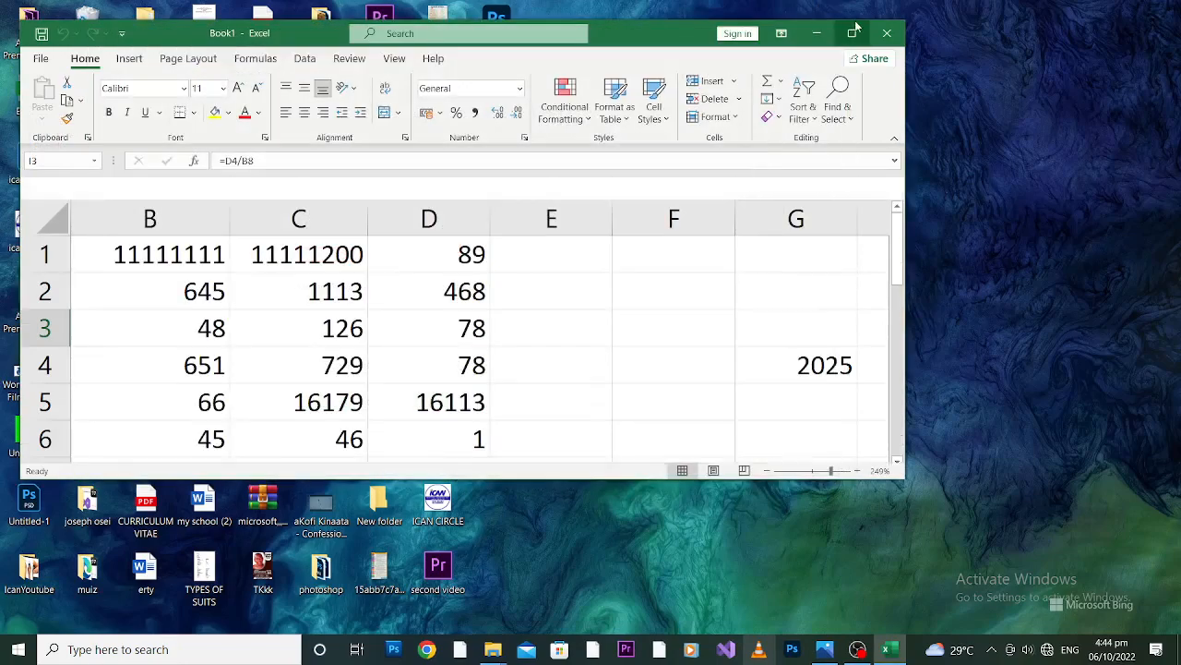
click(853, 32)
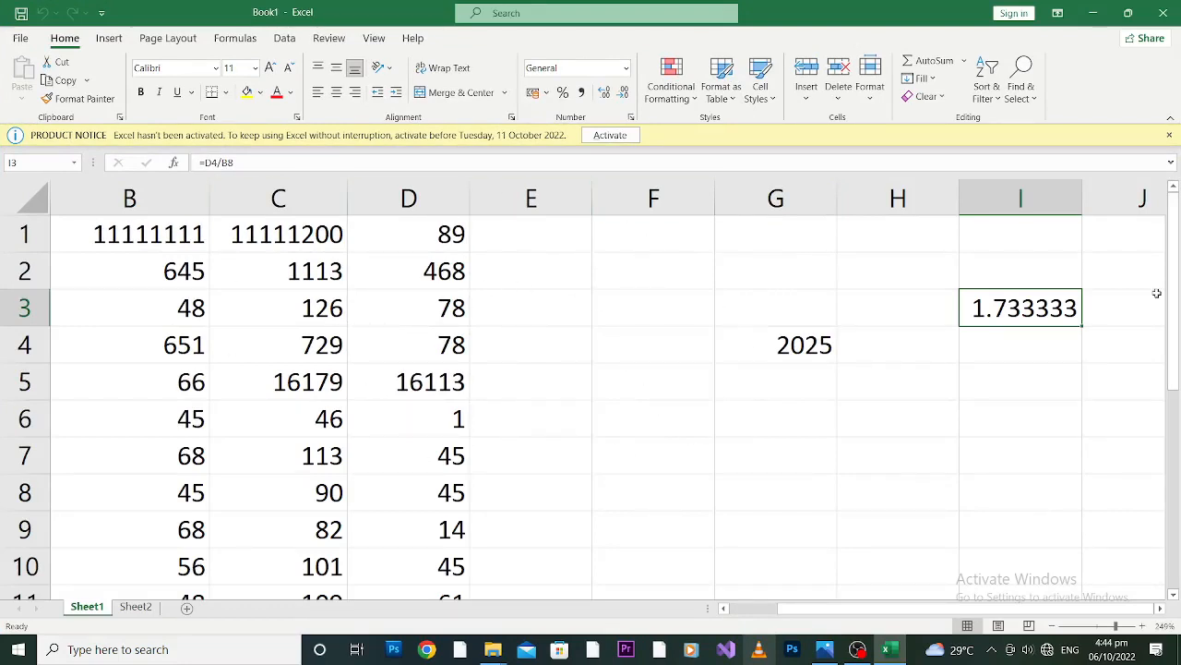
drag(1176, 301, 1168, 256)
drag(1112, 626, 1108, 626)
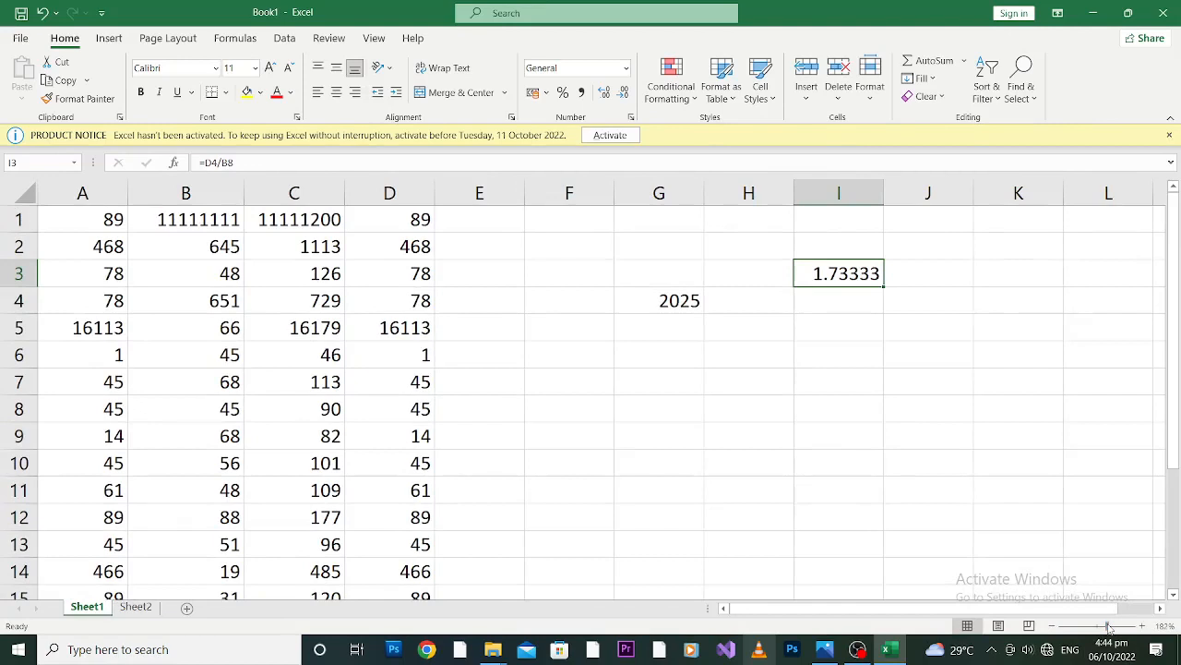
click(1178, 260)
Save the Book1 workbook under its existing name.
click(21, 38)
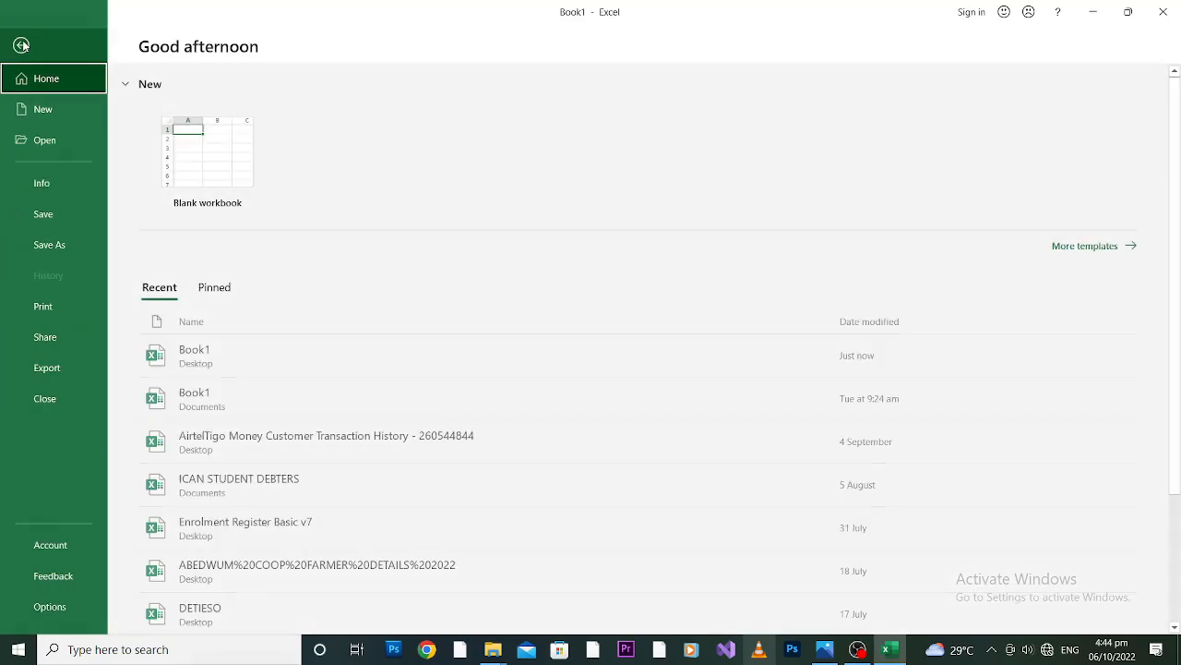
click(54, 217)
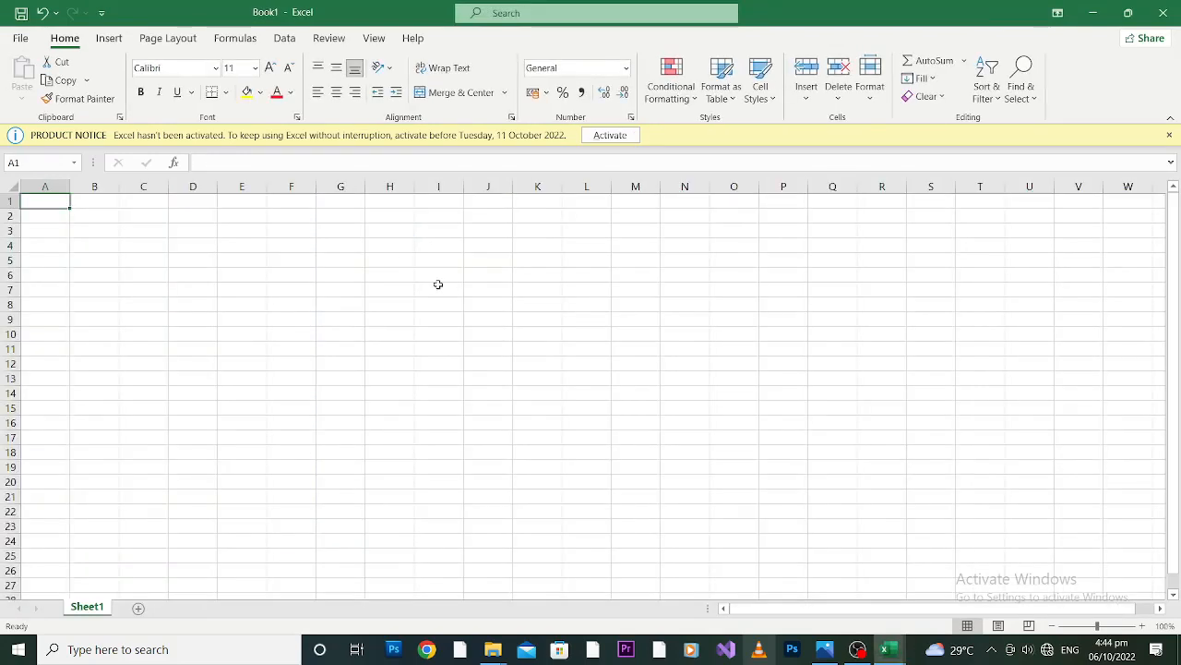
Begin saving the new blank workbook on this PC with the file name "second excel exercisse".
click(22, 39)
click(46, 214)
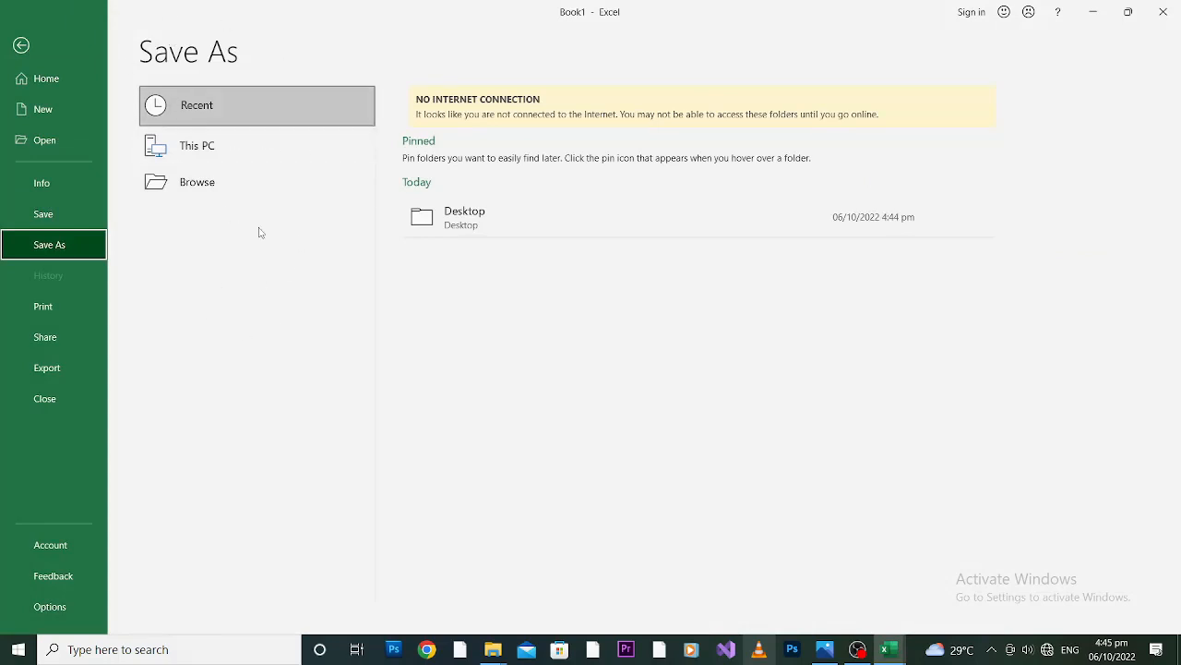
click(211, 148)
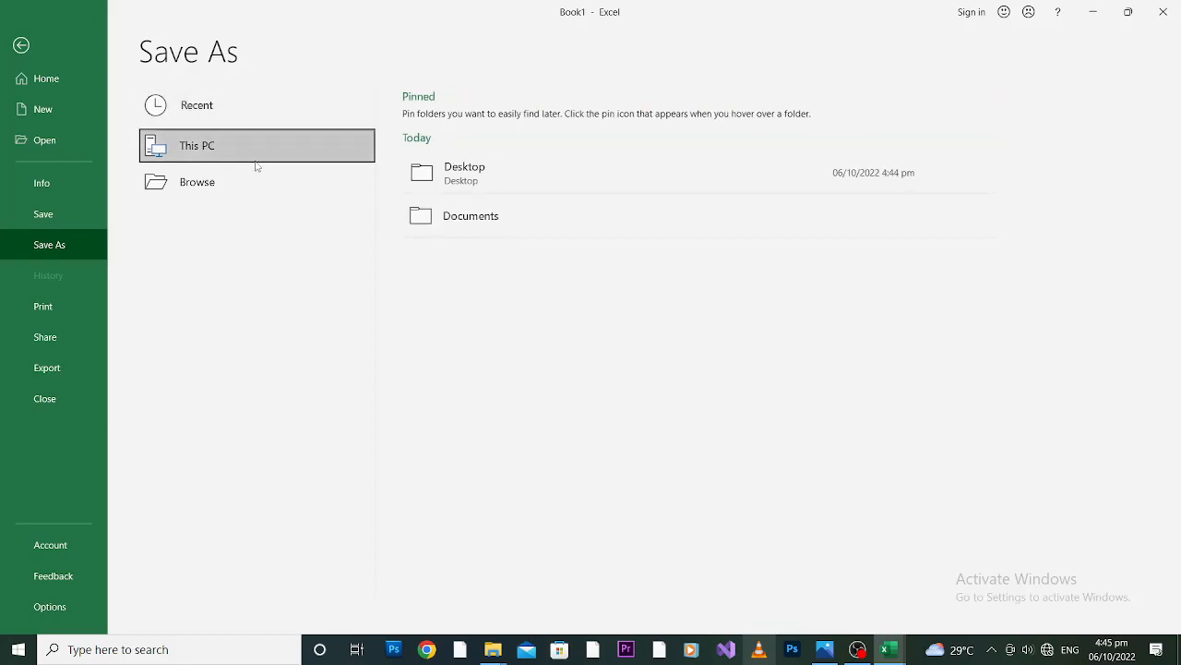
click(475, 180)
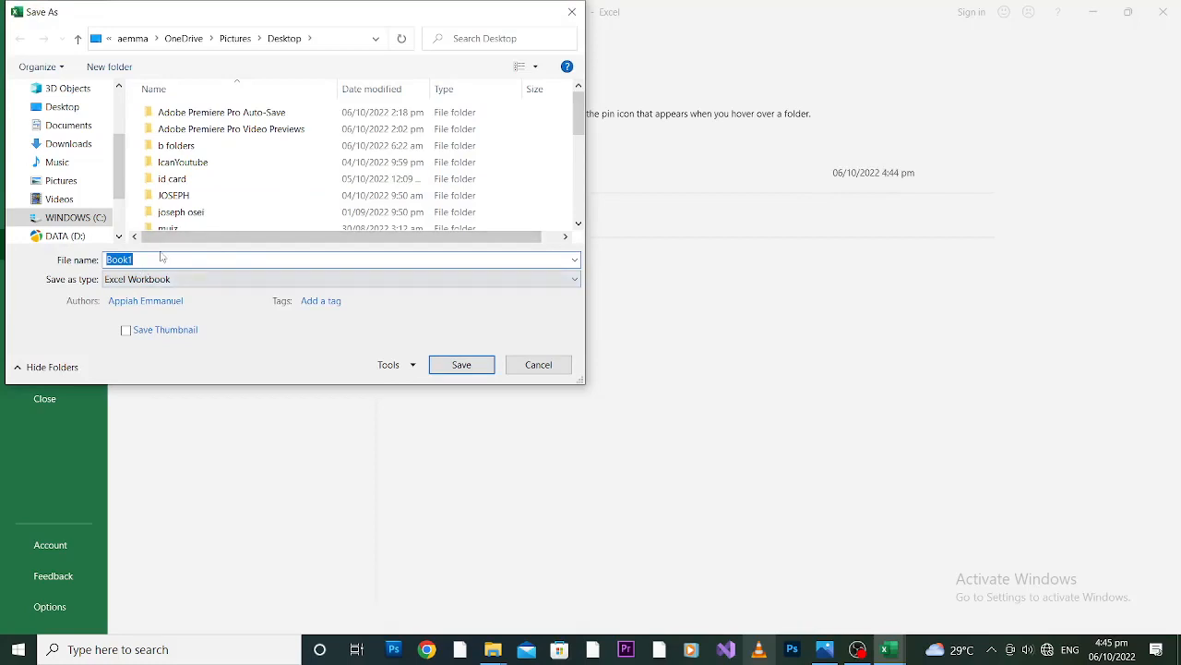
key(BackSpace)
text(sec)
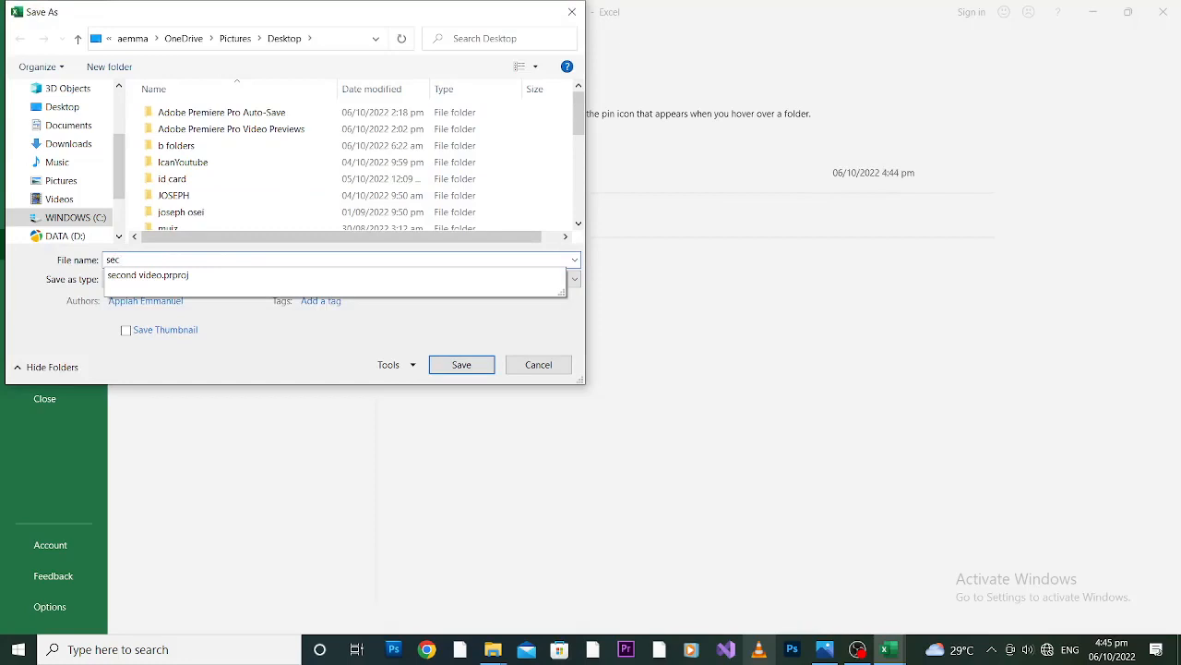
text(ond exc)
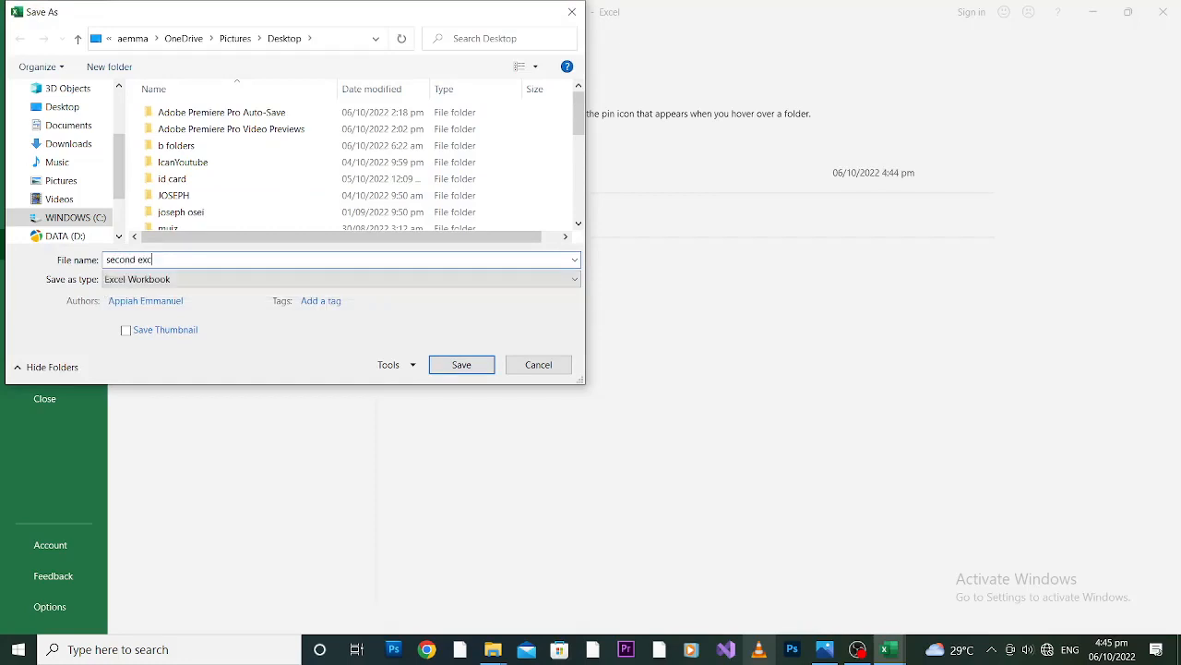
text(el exercisse)
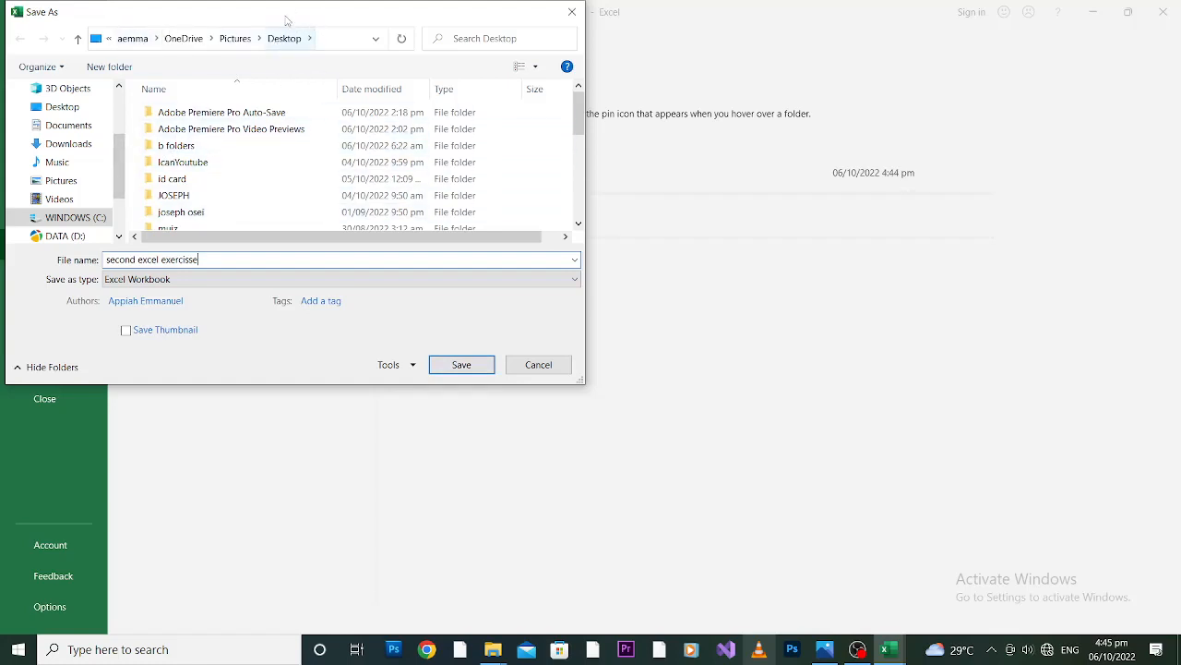
Browse the possible save folders, save the new workbook to the Desktop and close it.
click(78, 132)
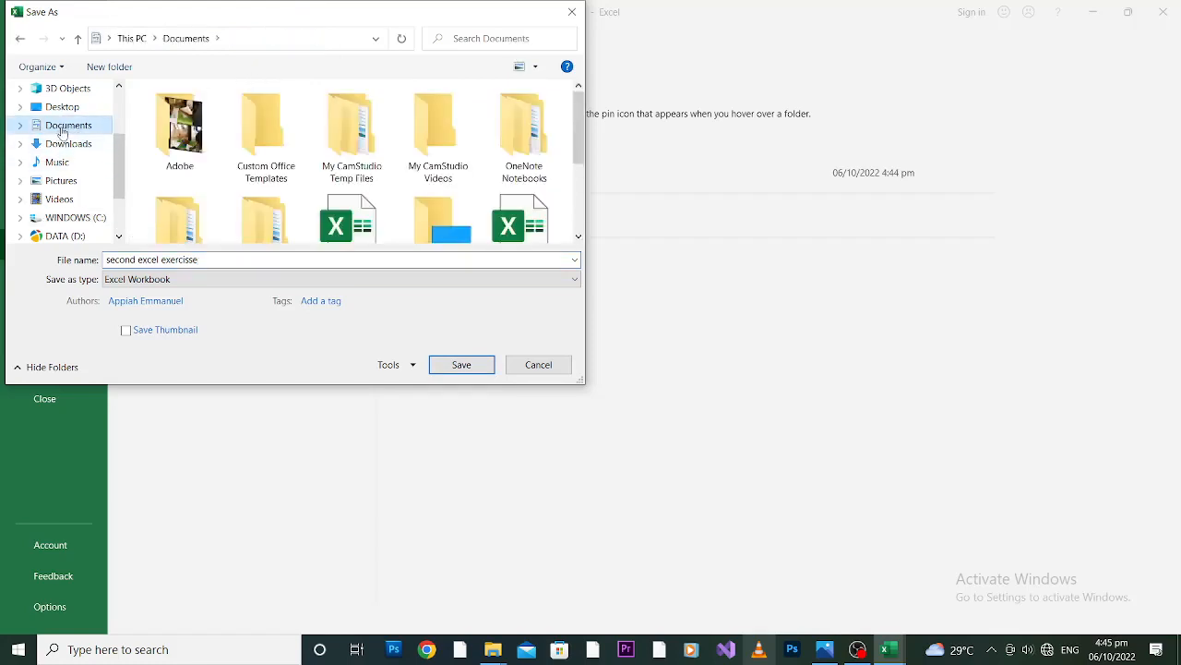
click(59, 145)
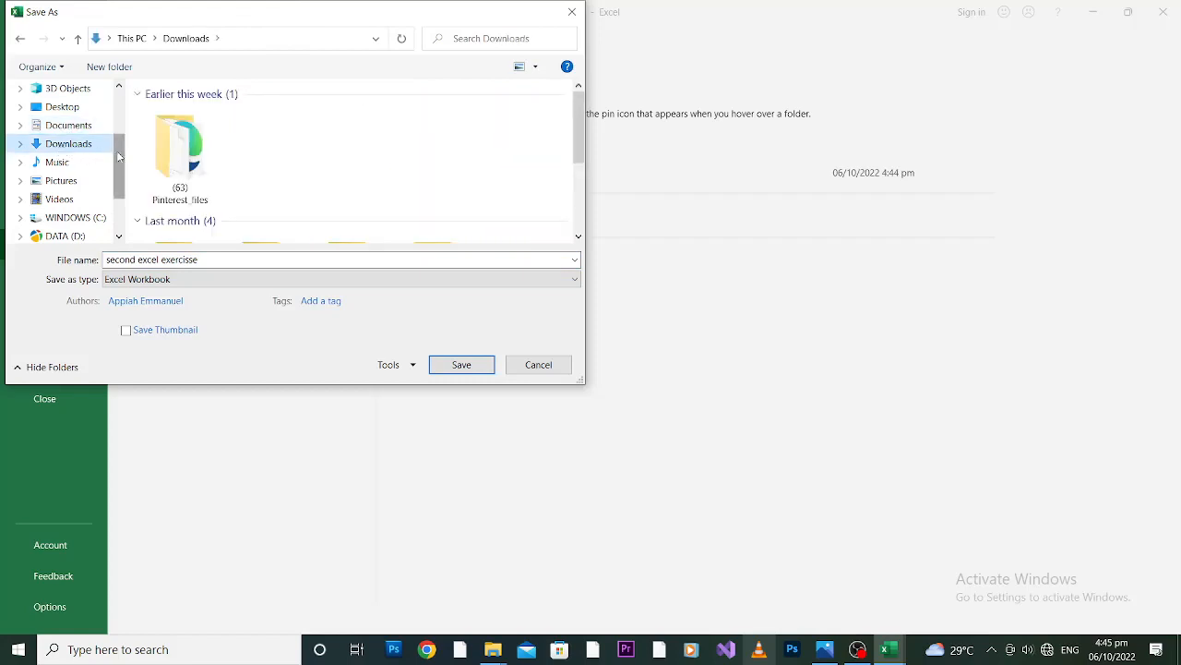
drag(118, 157, 118, 199)
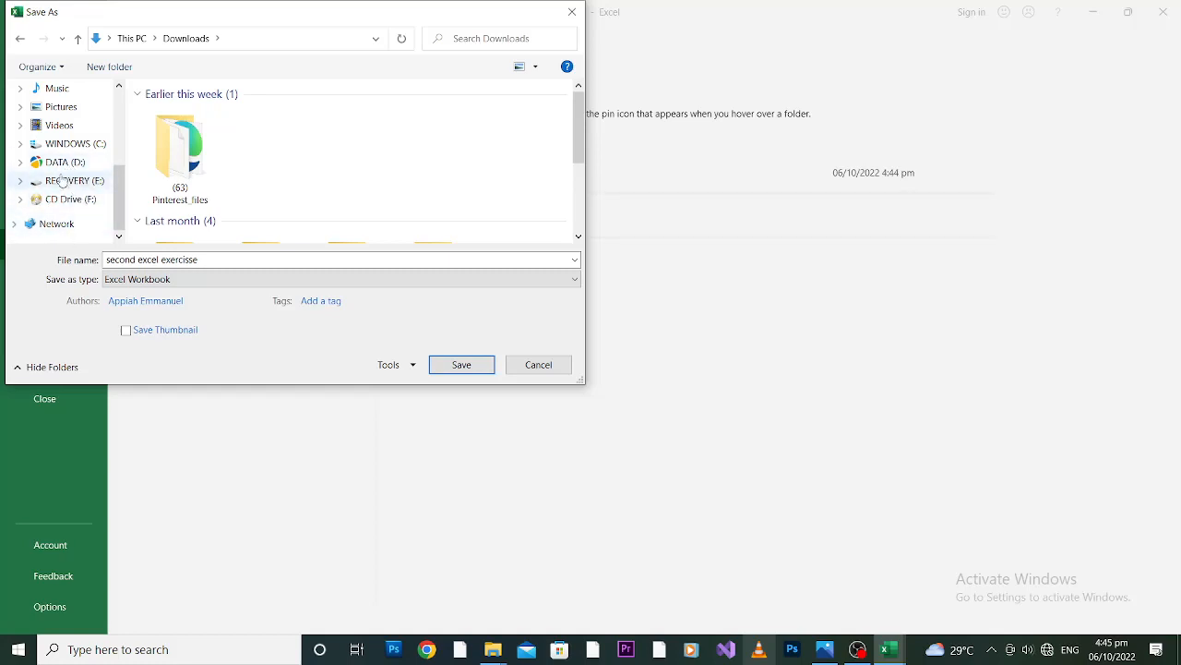
click(61, 110)
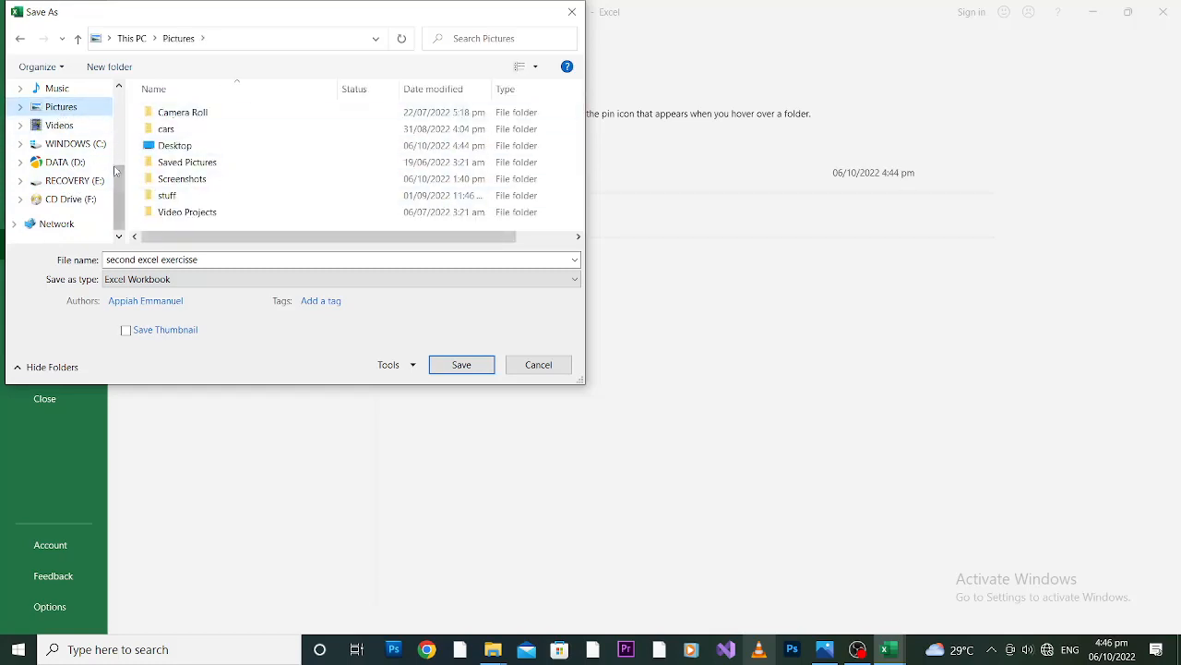
drag(116, 171, 117, 109)
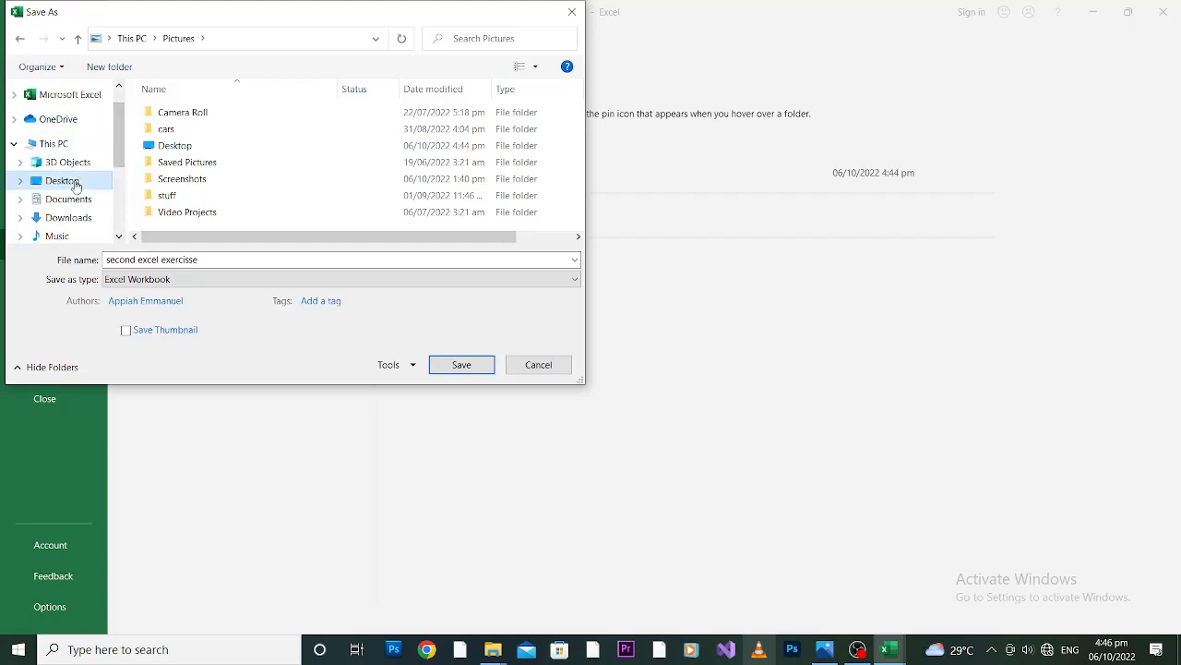
click(75, 182)
click(462, 366)
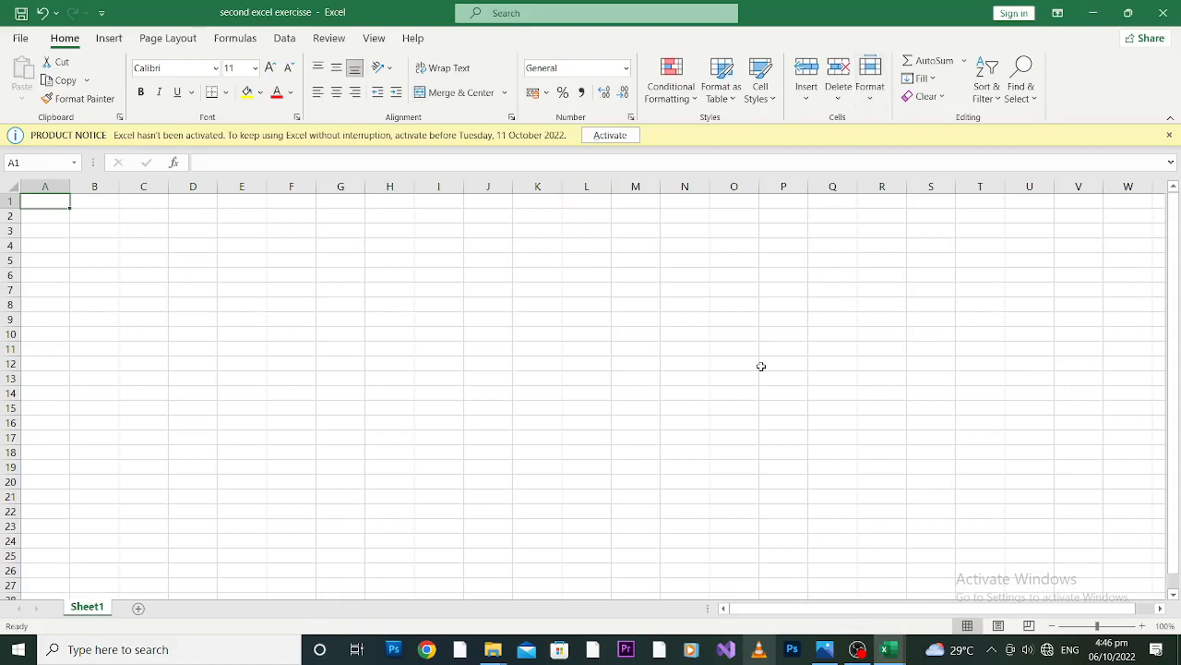
click(1164, 13)
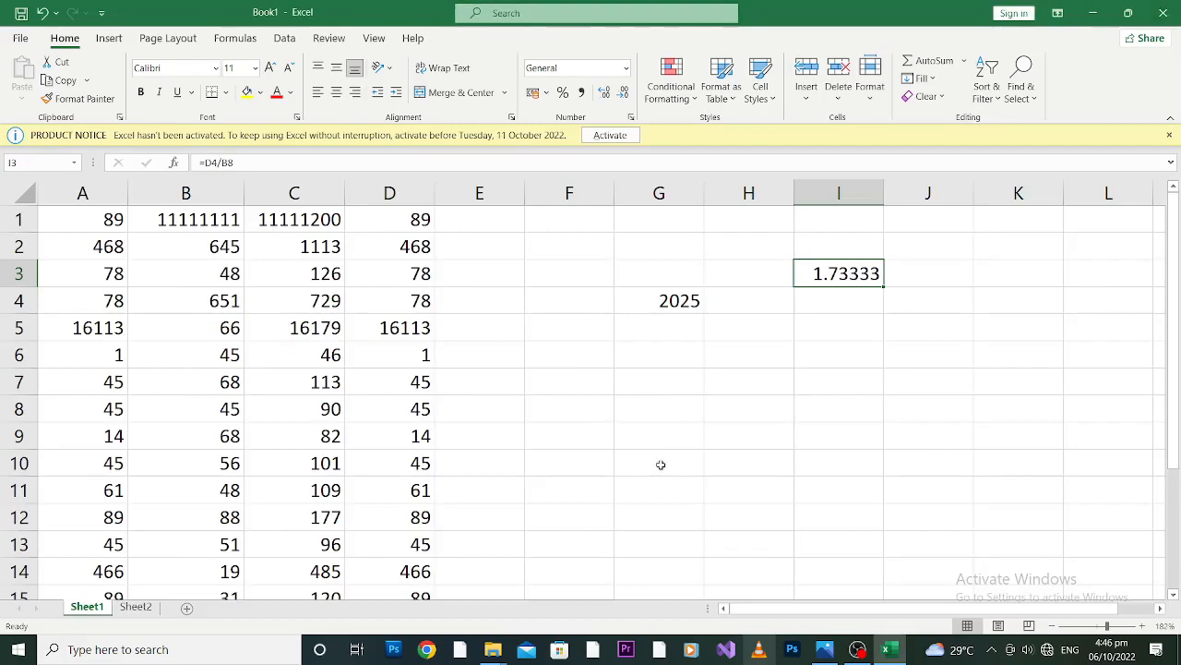
Examine the row layout of Sheet1 by selecting the whole of row 1 and cell B3.
drag(1178, 260, 1179, 236)
drag(1108, 626, 1108, 628)
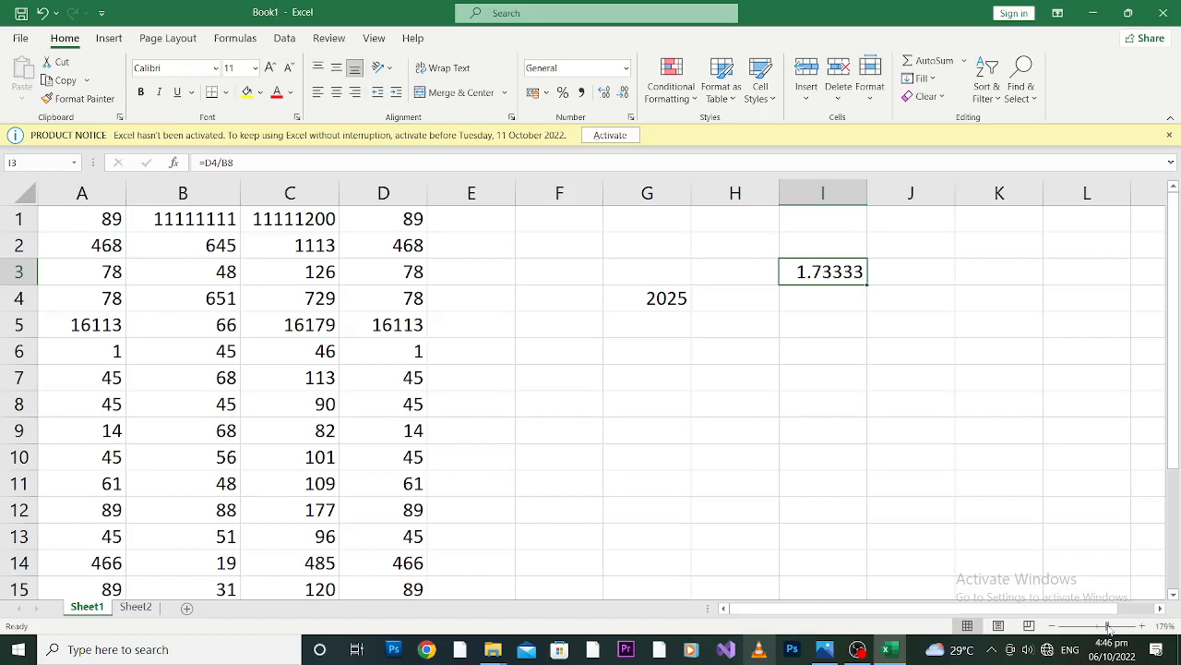
click(16, 219)
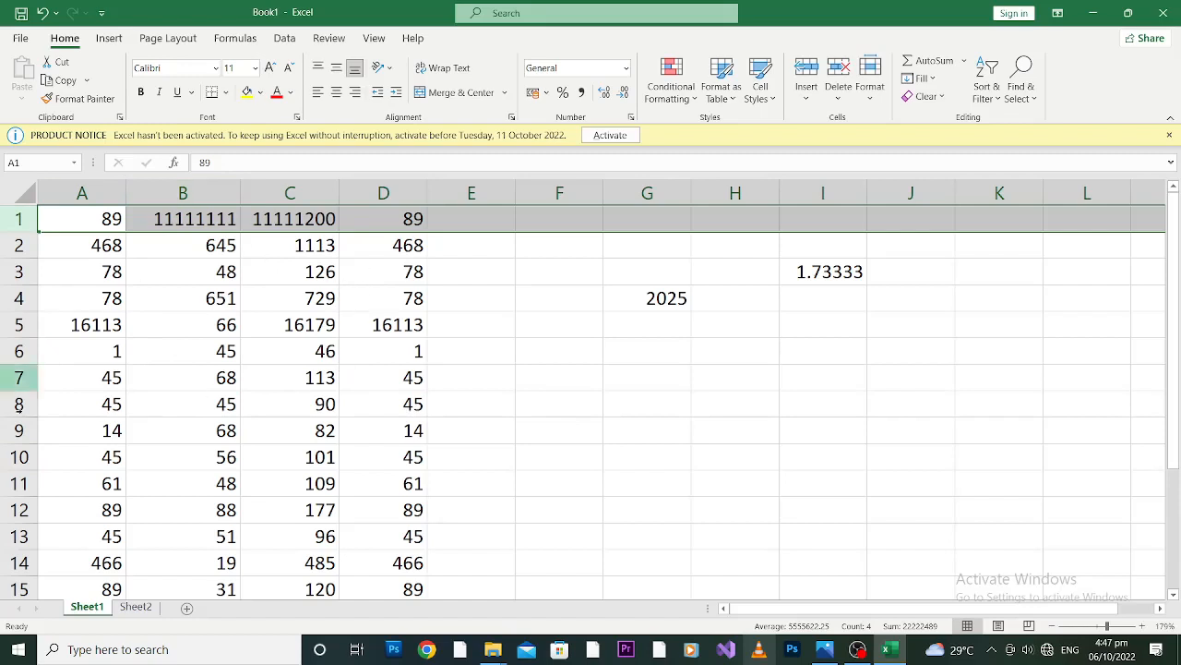
click(233, 271)
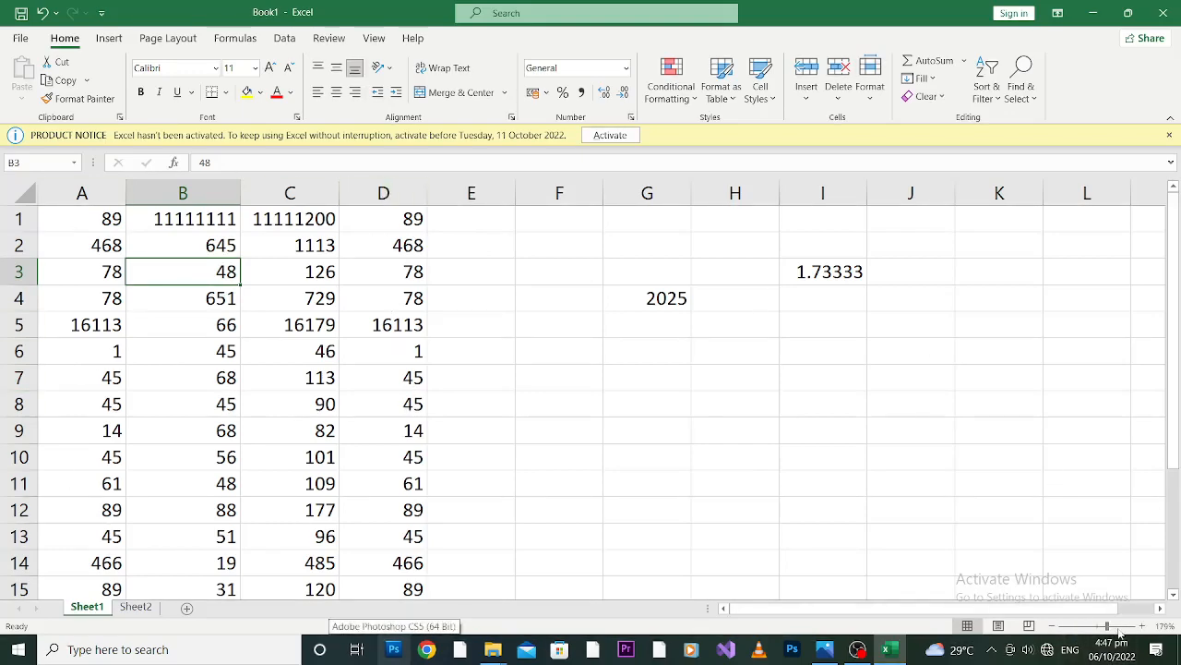
Insert a blank row above row 7 in Sheet1.
drag(1107, 625, 1098, 630)
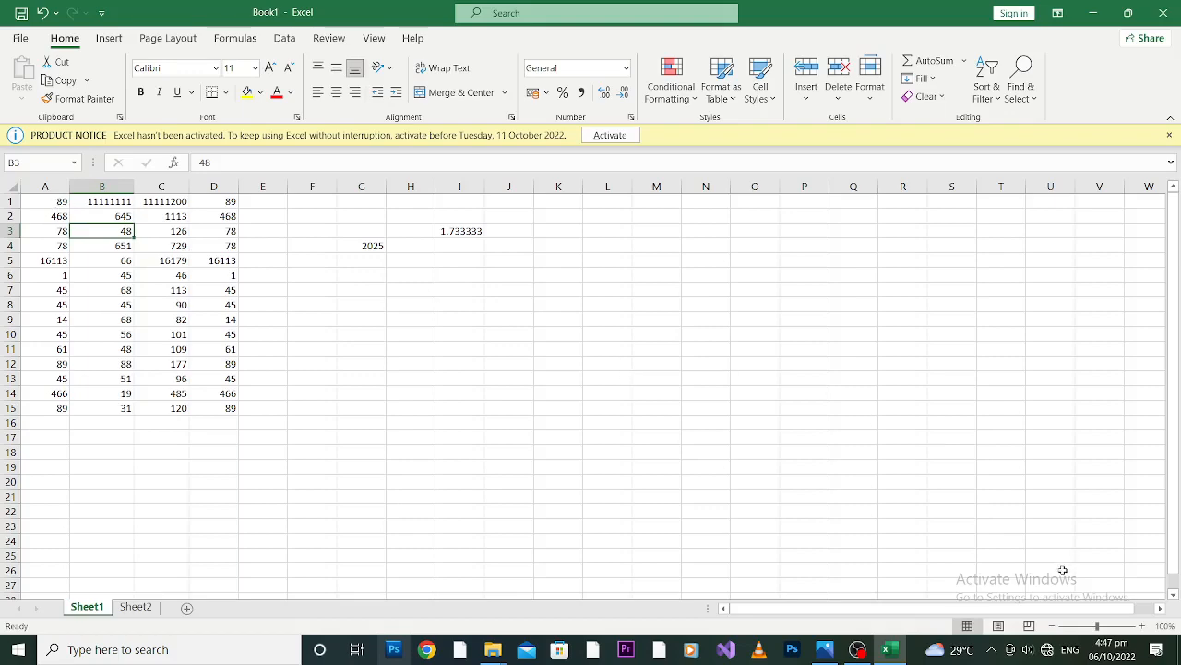
drag(1099, 627, 1110, 628)
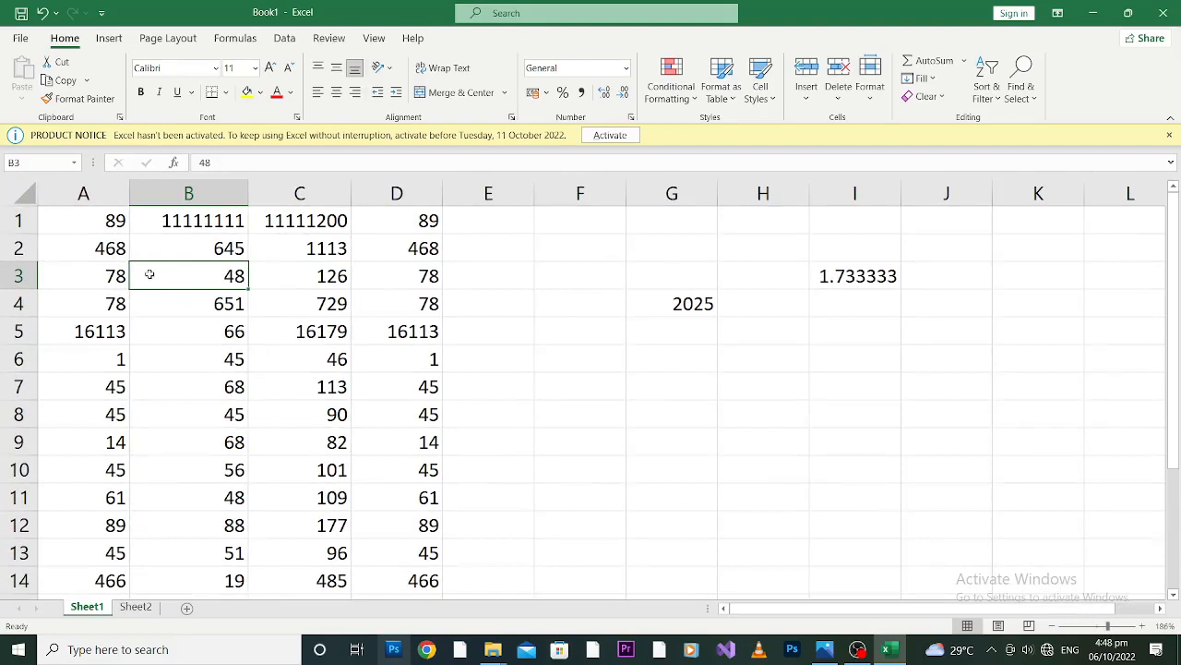
click(17, 220)
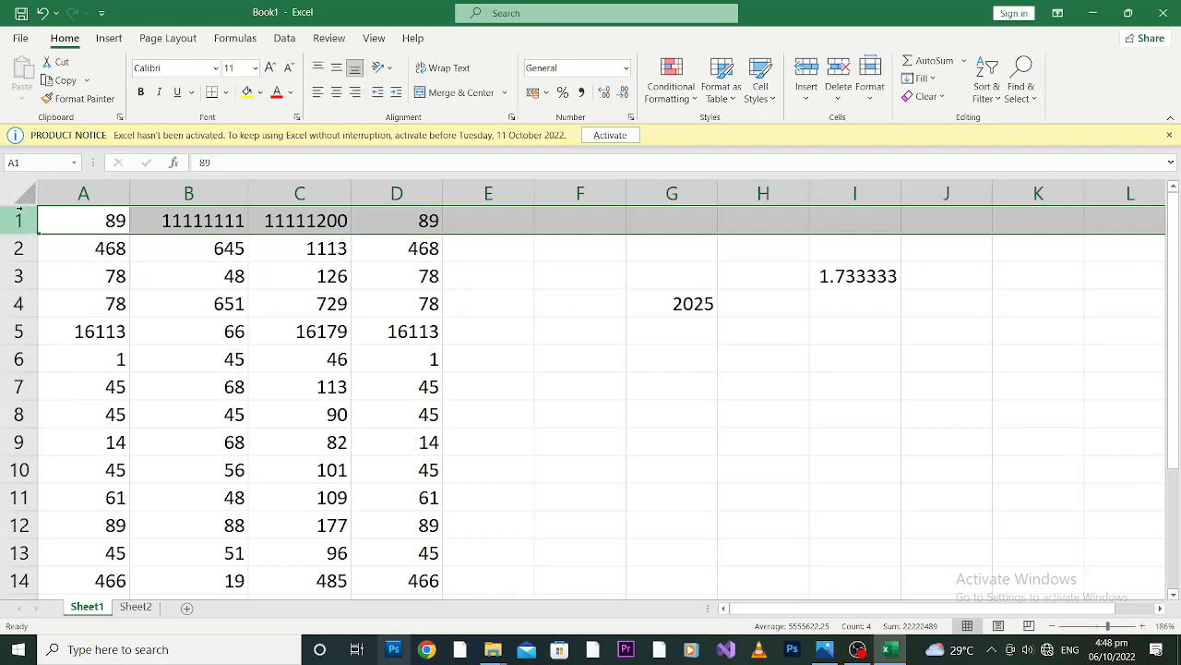
click(18, 365)
click(18, 386)
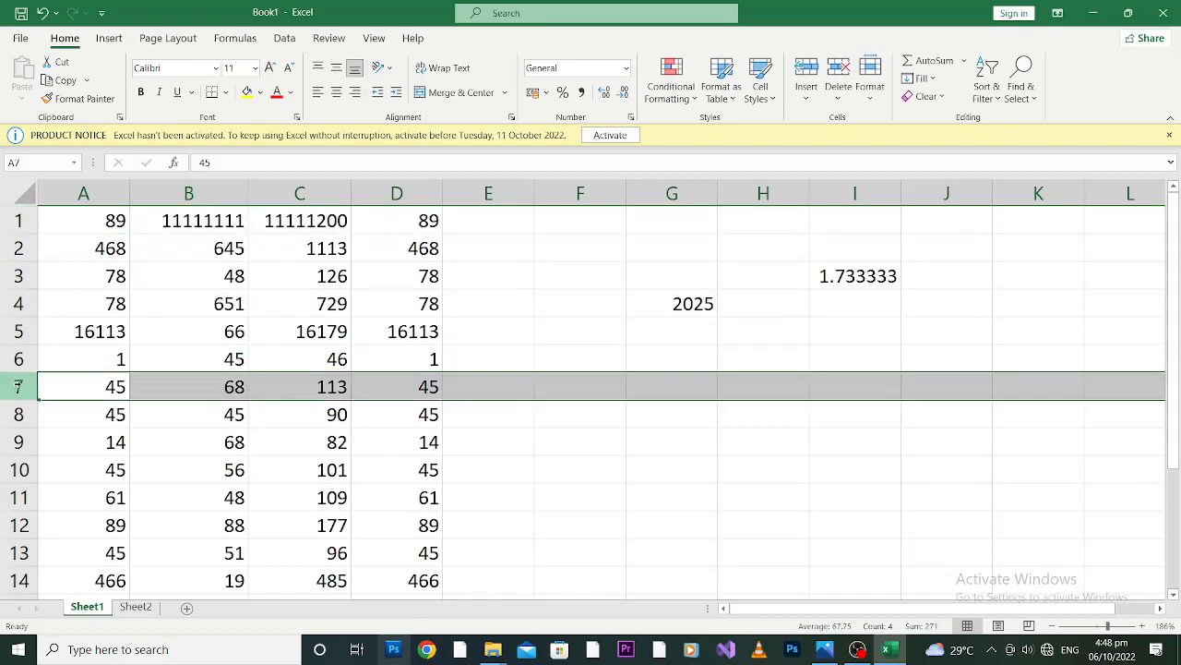
right_click(17, 386)
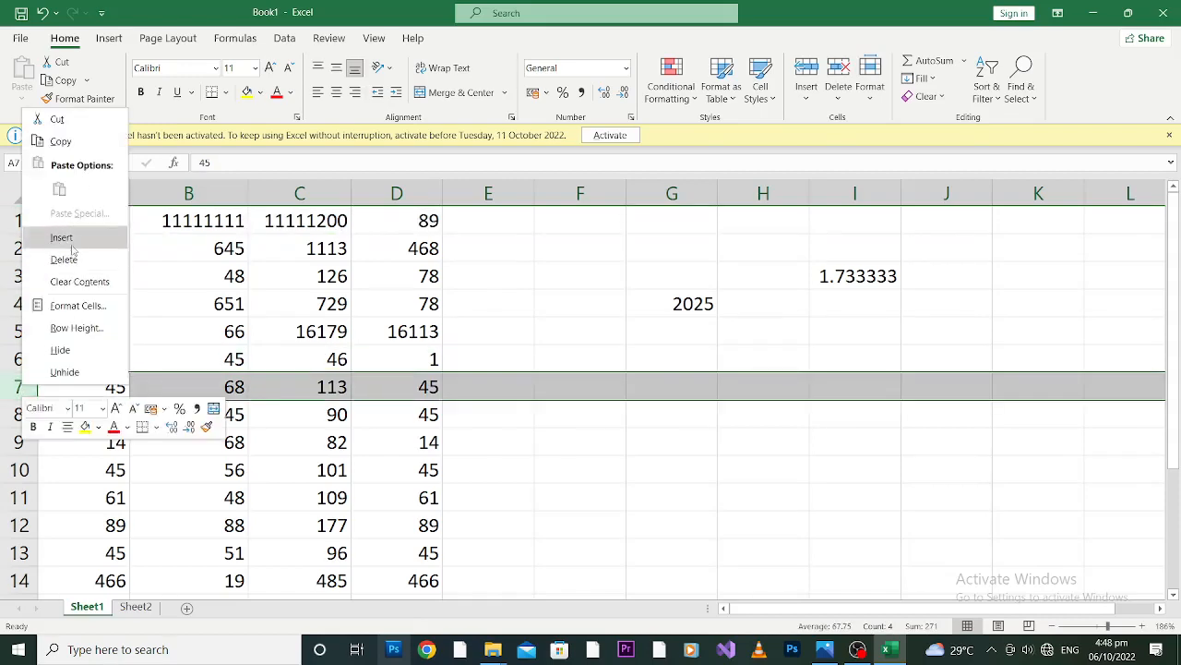
click(61, 237)
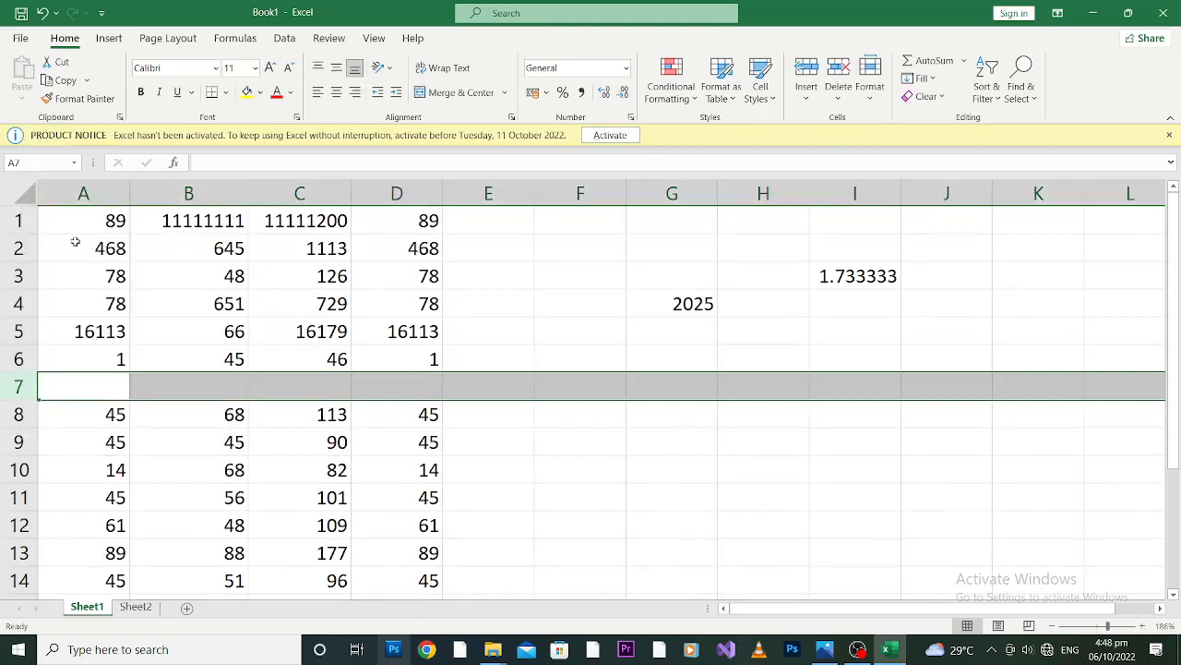
Check the cells from A to D in the inserted row 7 and undo the row insertion.
click(132, 386)
drag(104, 389, 146, 391)
click(146, 390)
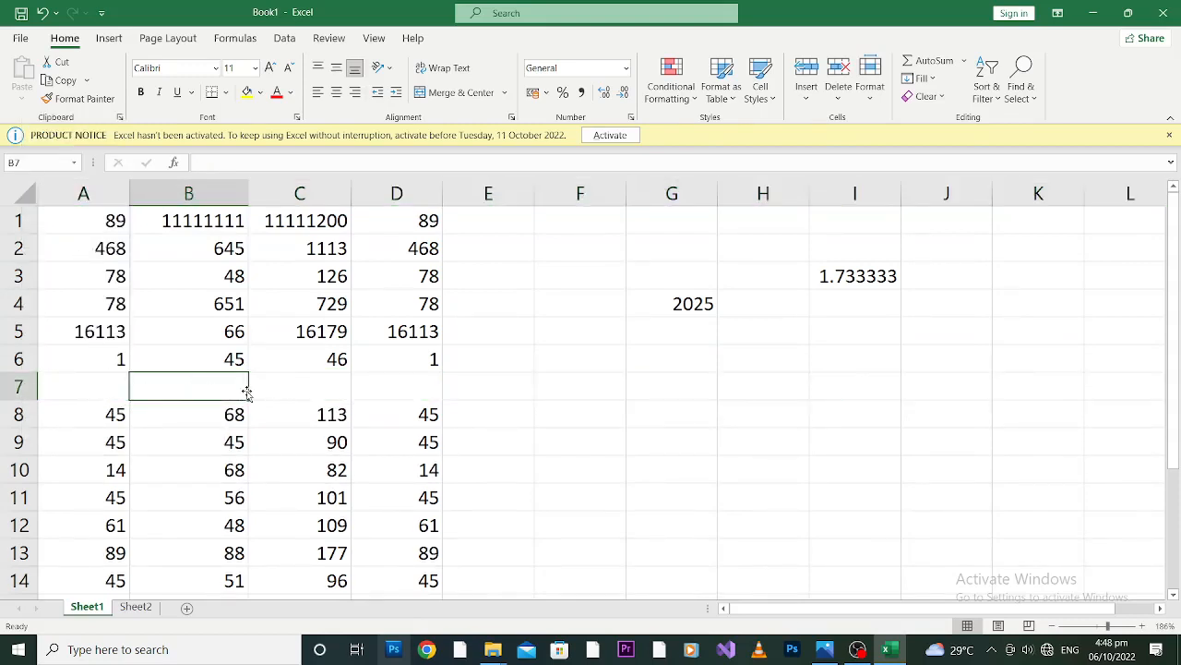
click(277, 389)
click(390, 378)
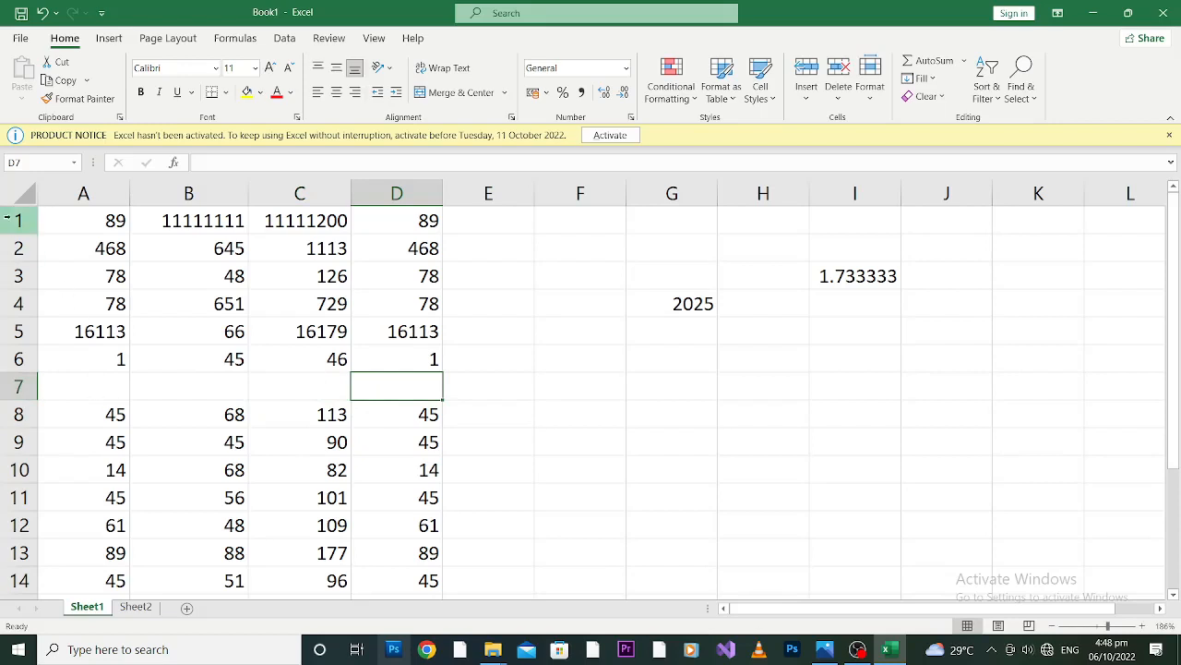
key(ctrl+z)
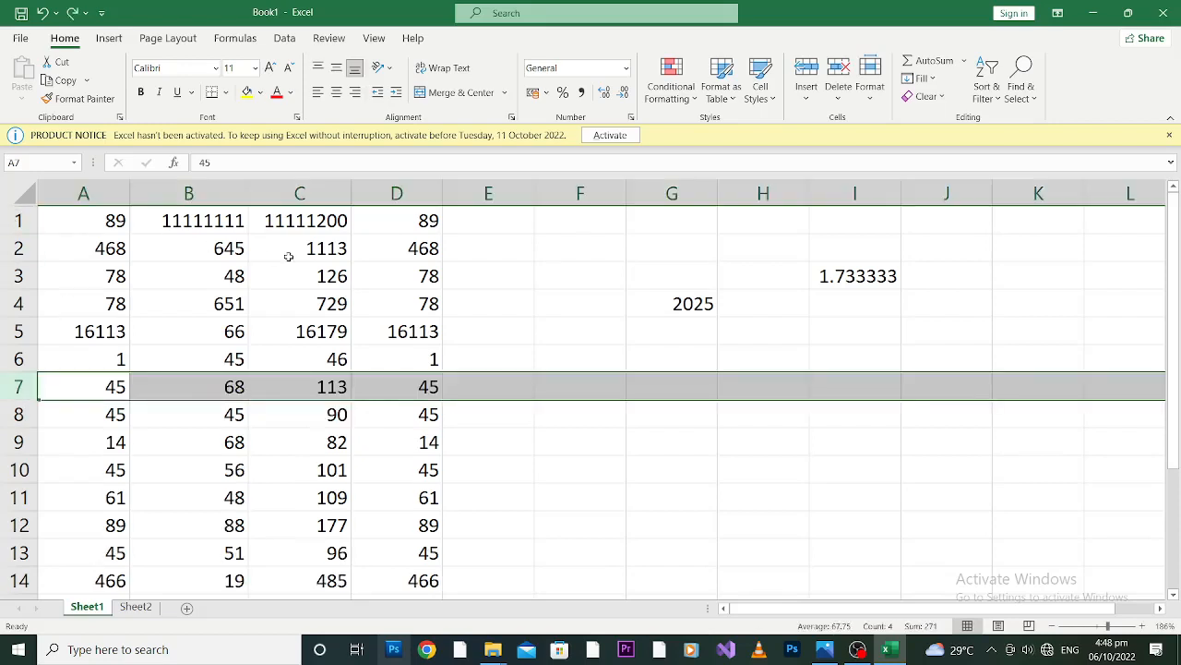
Check the options available for row 1, open the Windows On-Screen Keyboard and minimise it.
click(18, 220)
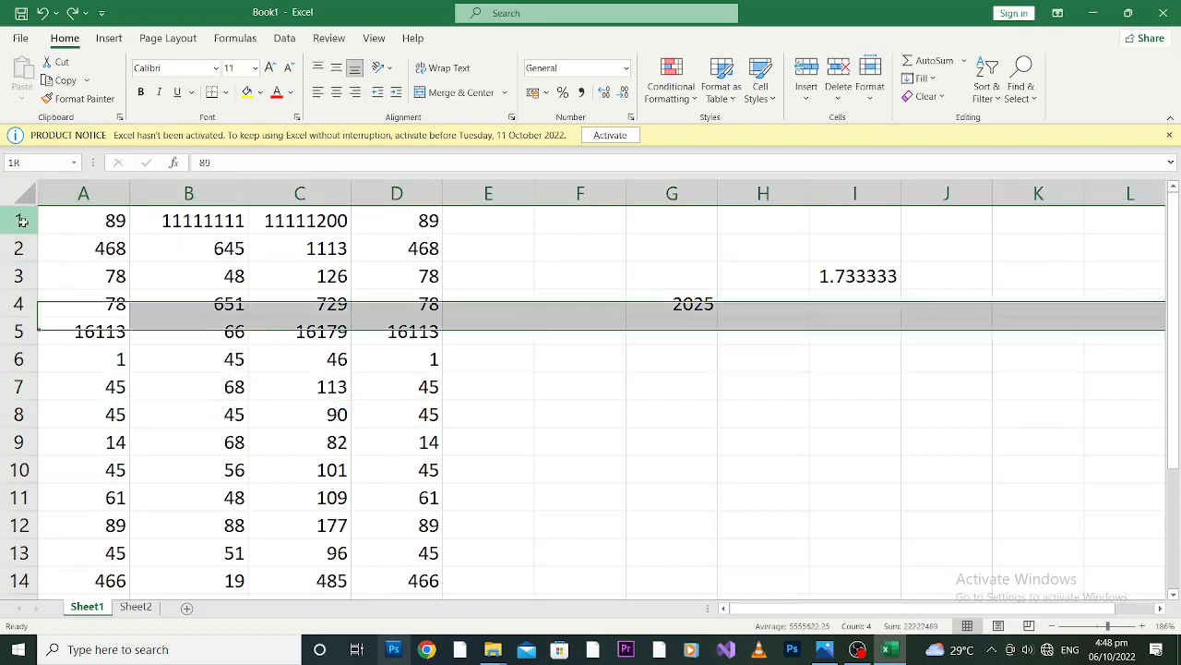
right_click(18, 220)
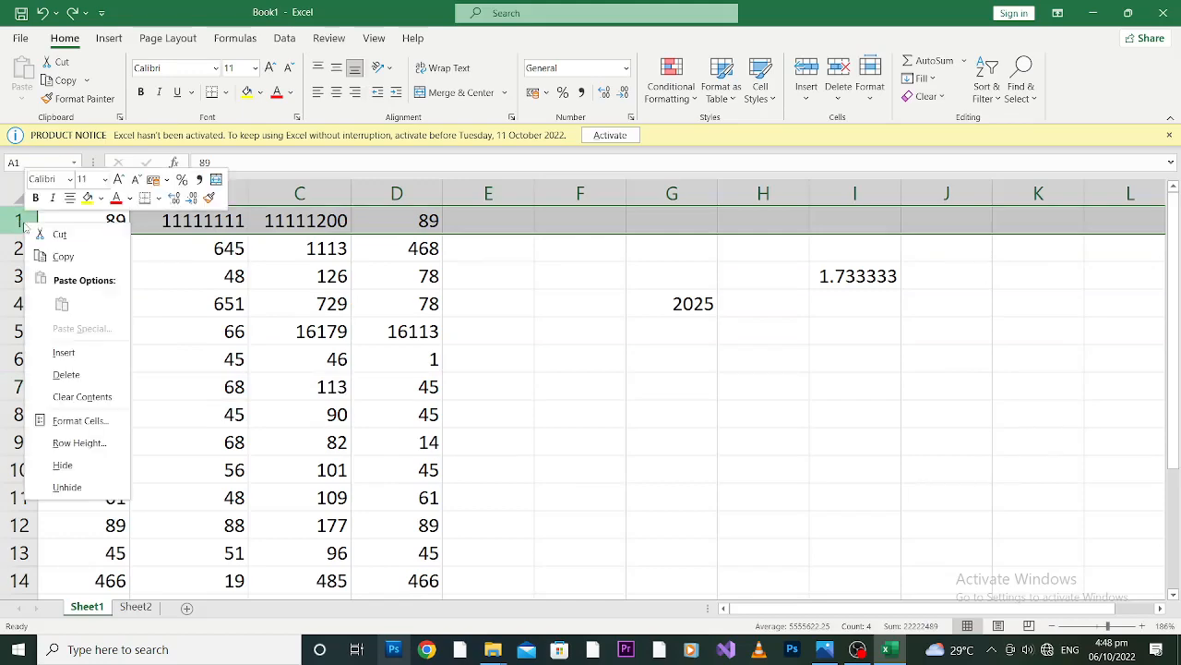
key(super)
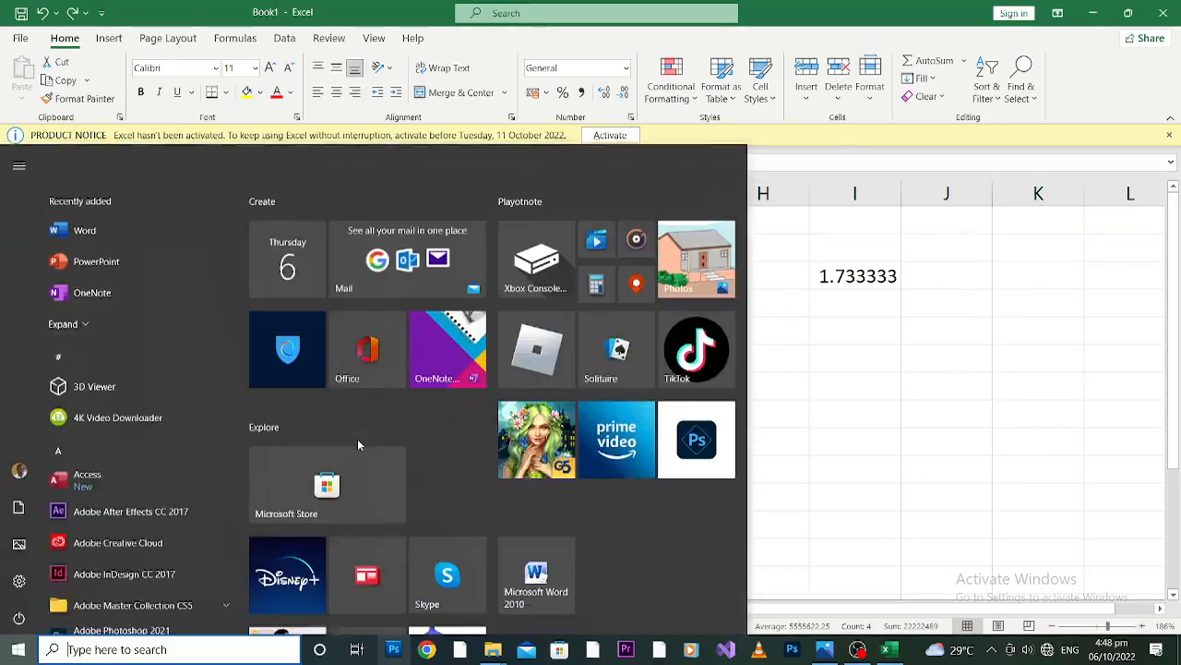
text(on)
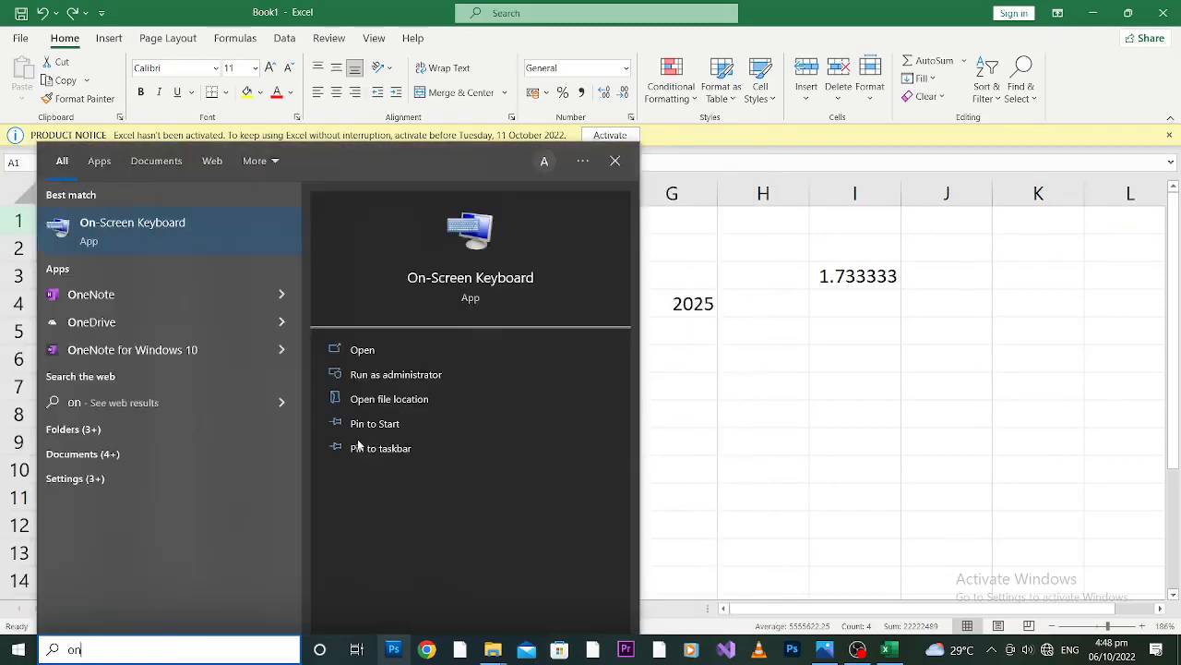
key(Return)
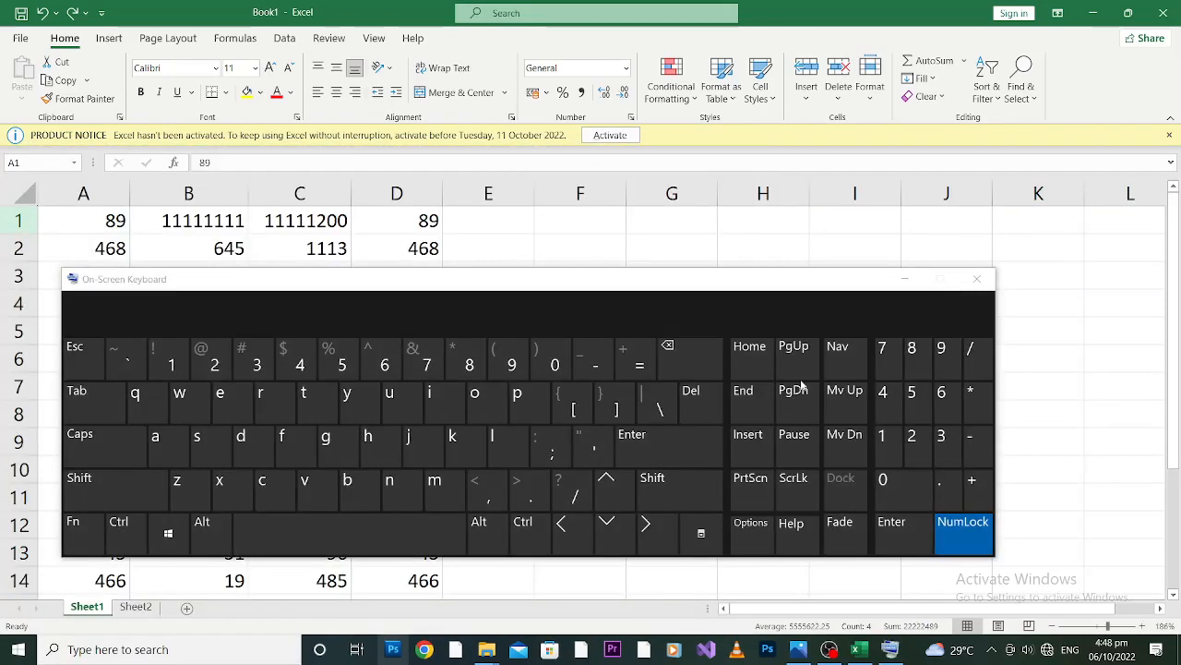
click(904, 278)
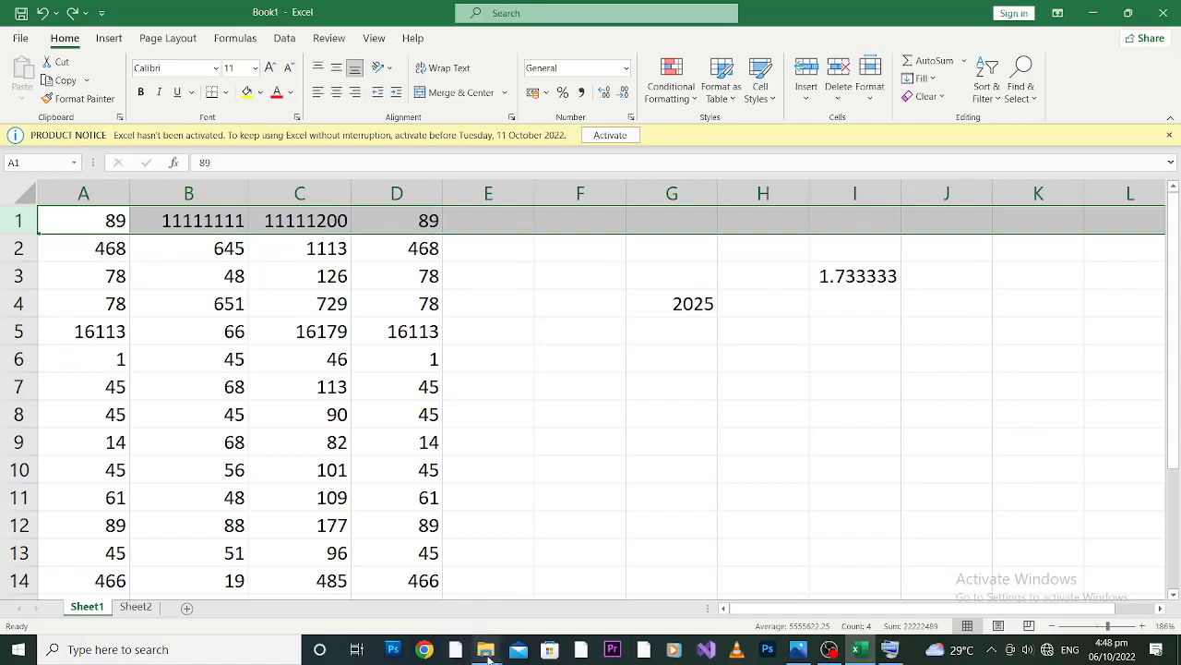
View the mouse-technique picture in the desktop's IcanYoutube folder, close both windows, and briefly show the On-Screen Keyboard.
key(super+d)
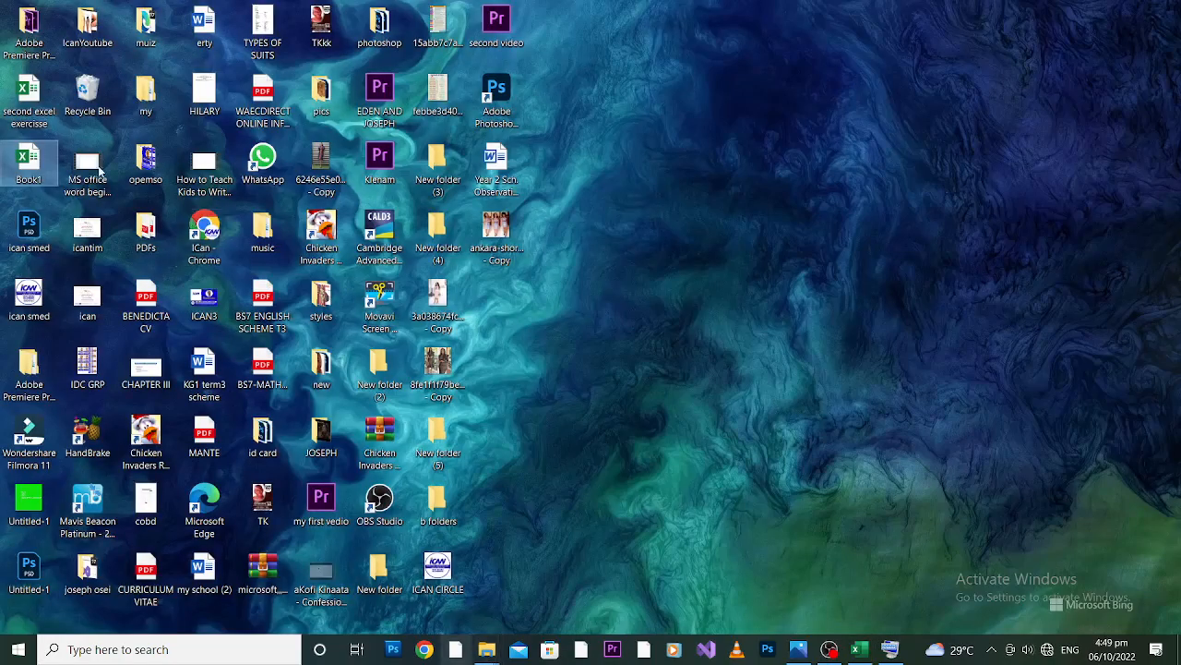
click(98, 28)
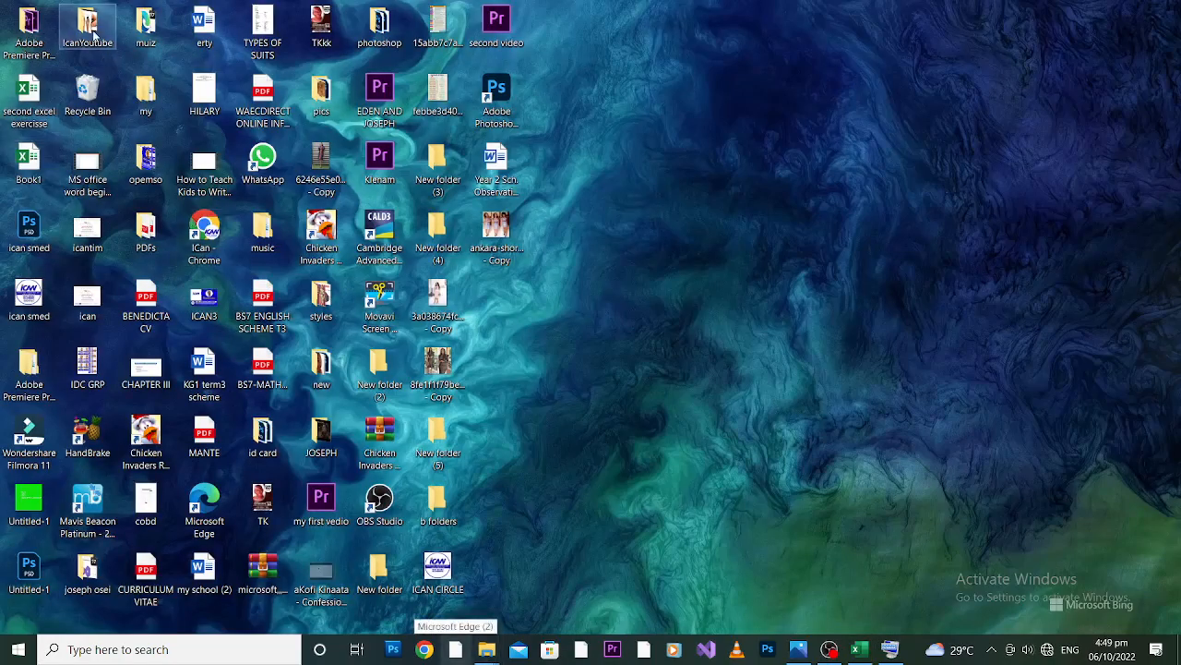
click(549, 212)
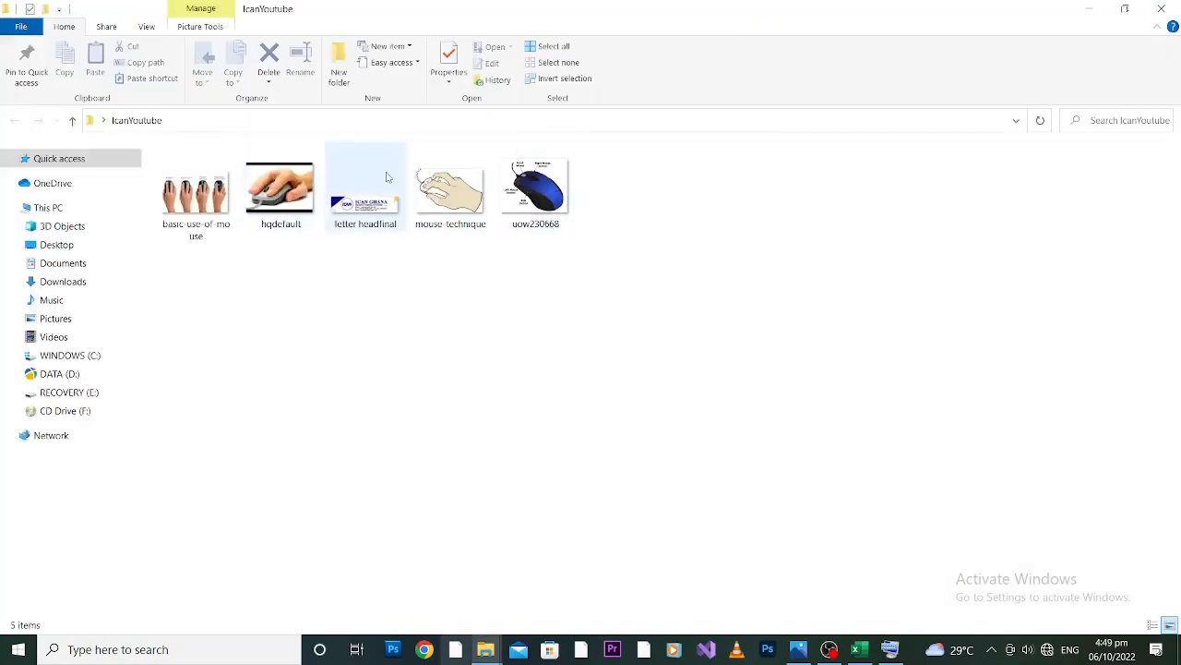
click(445, 184)
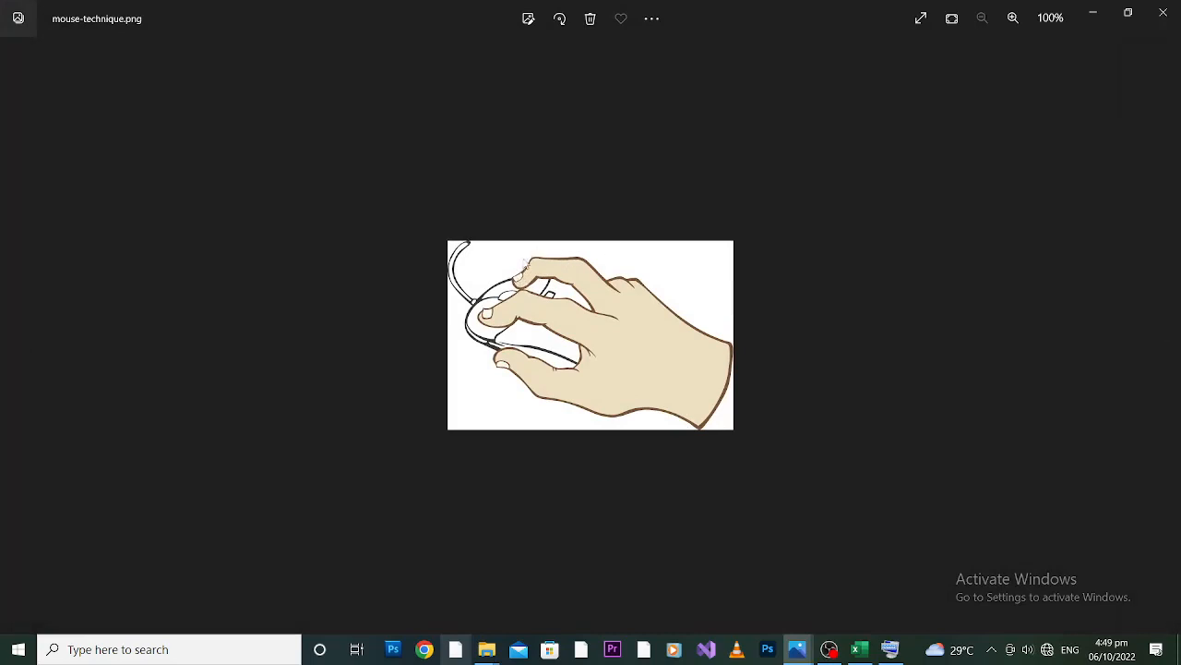
click(1167, 9)
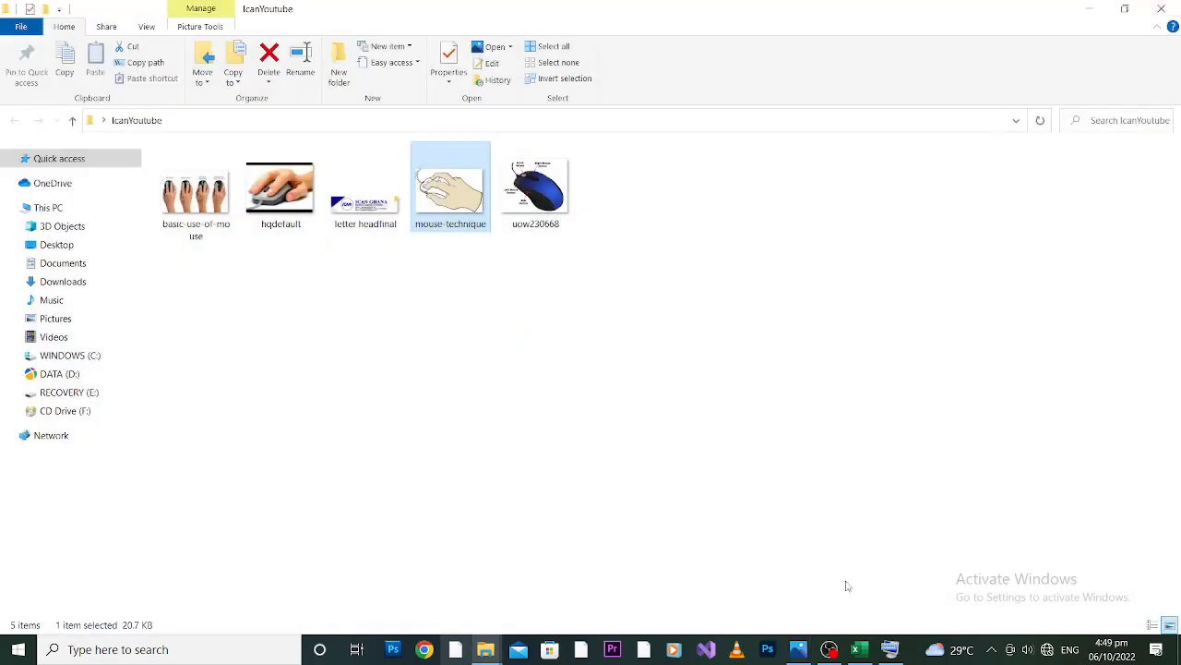
click(1167, 9)
click(890, 649)
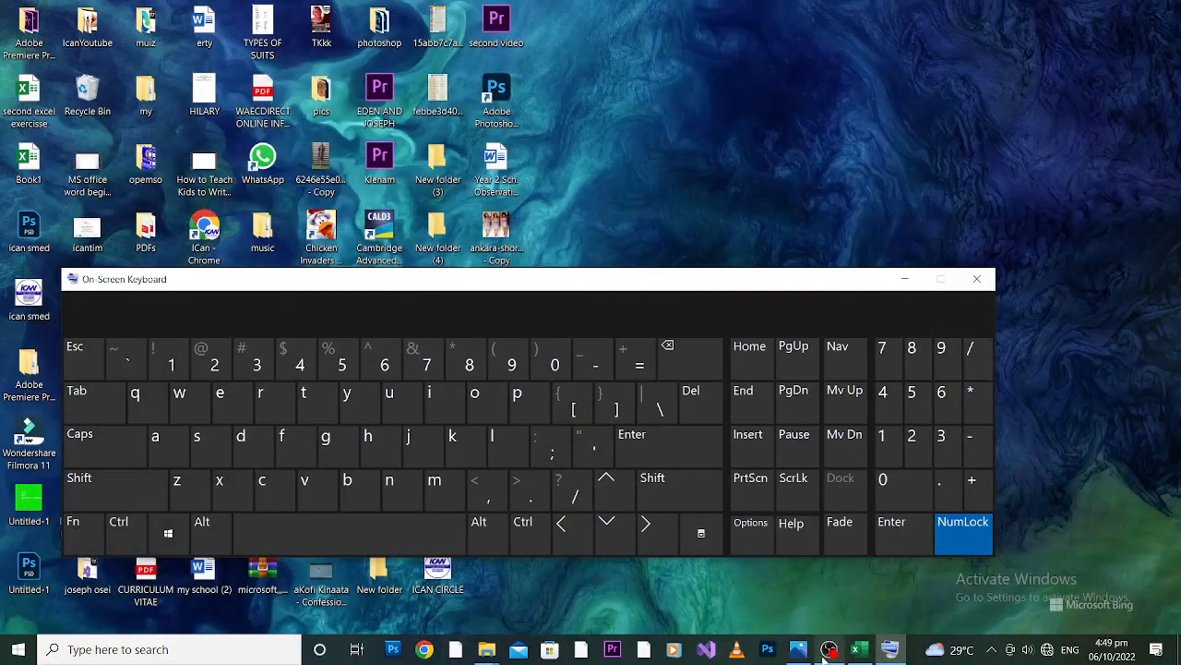
click(904, 281)
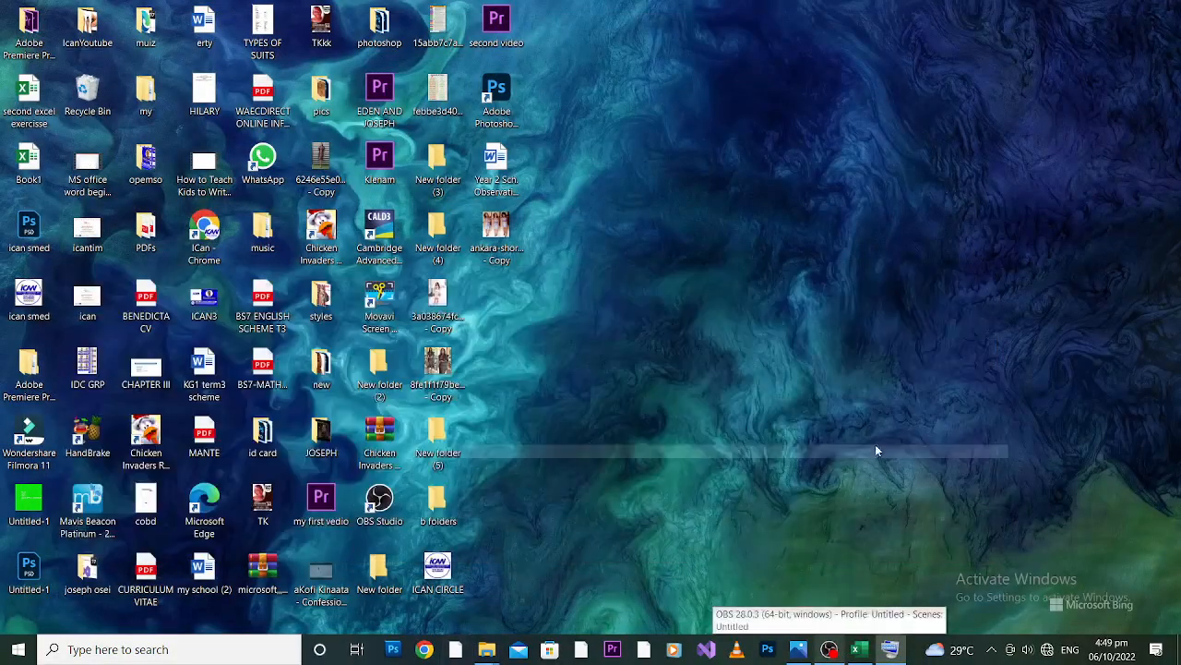
Switch back to the Book1 workbook in Excel and insert a blank row above row 1 of Sheet1.
click(858, 649)
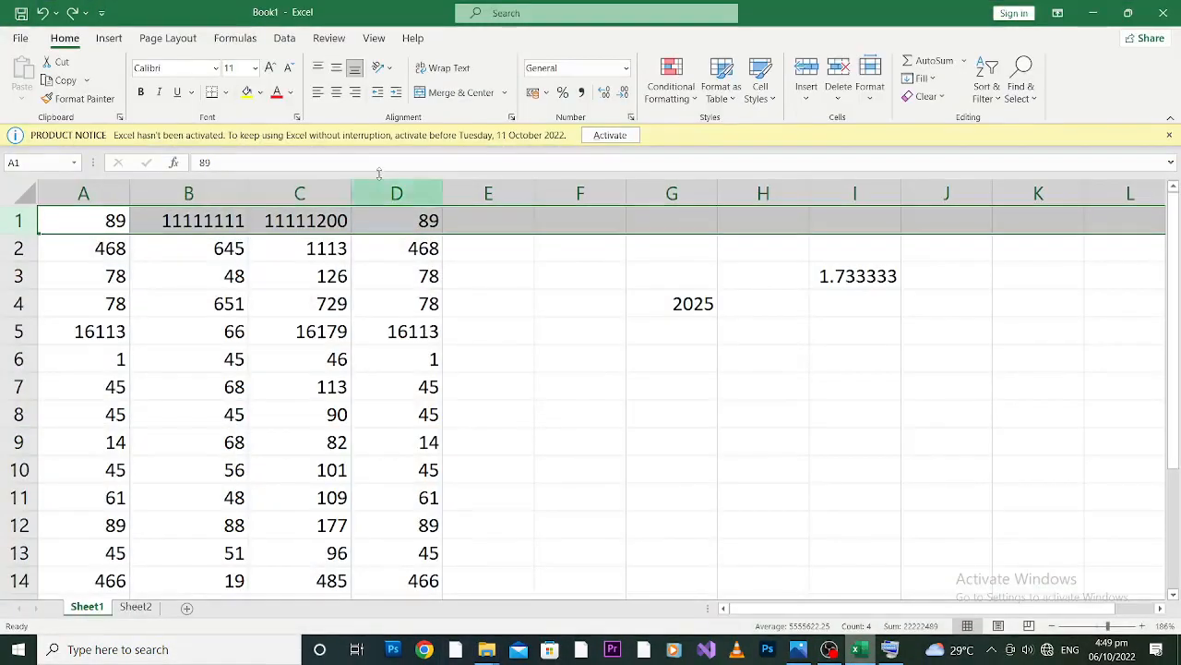
right_click(15, 221)
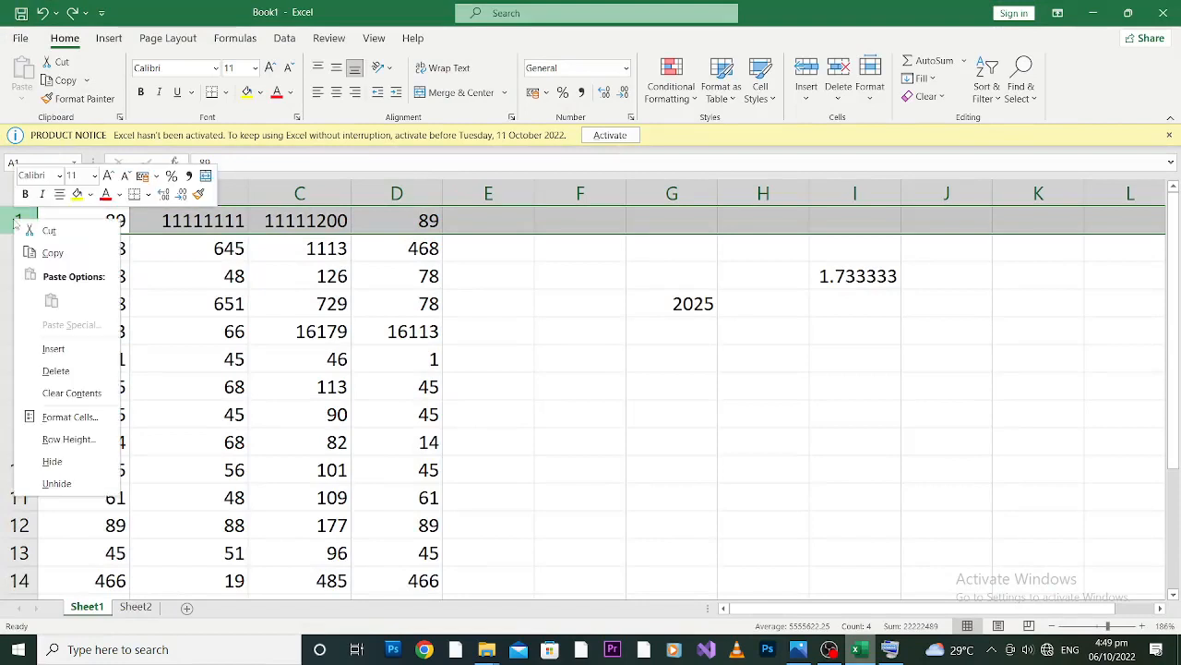
click(77, 348)
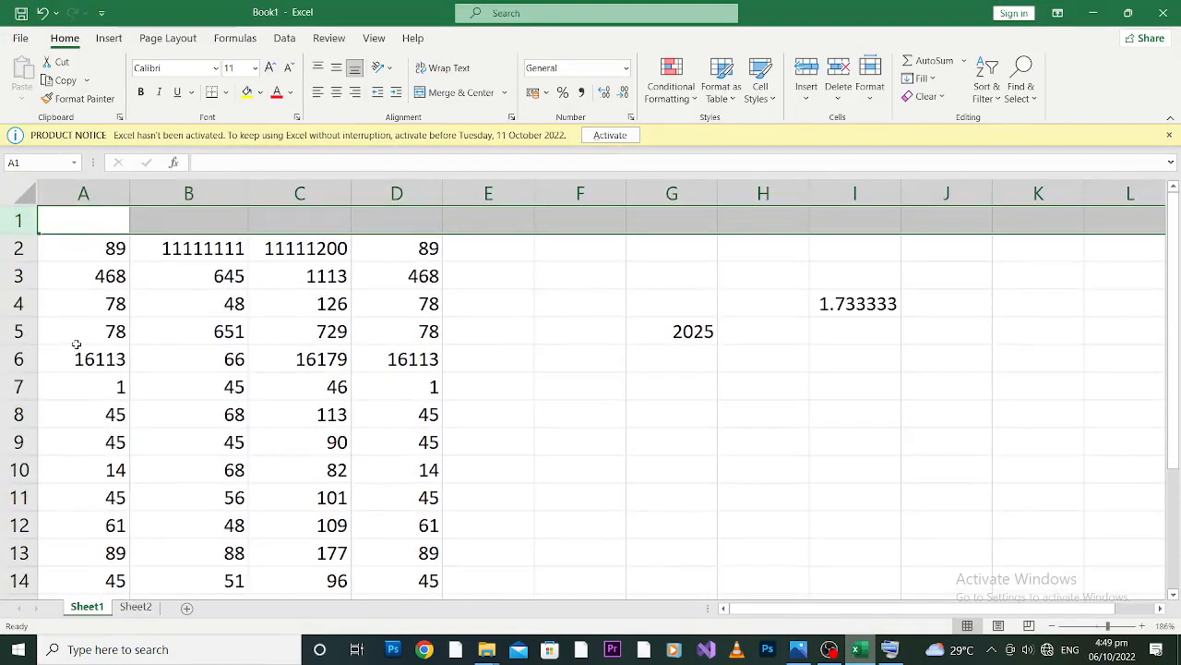
click(106, 214)
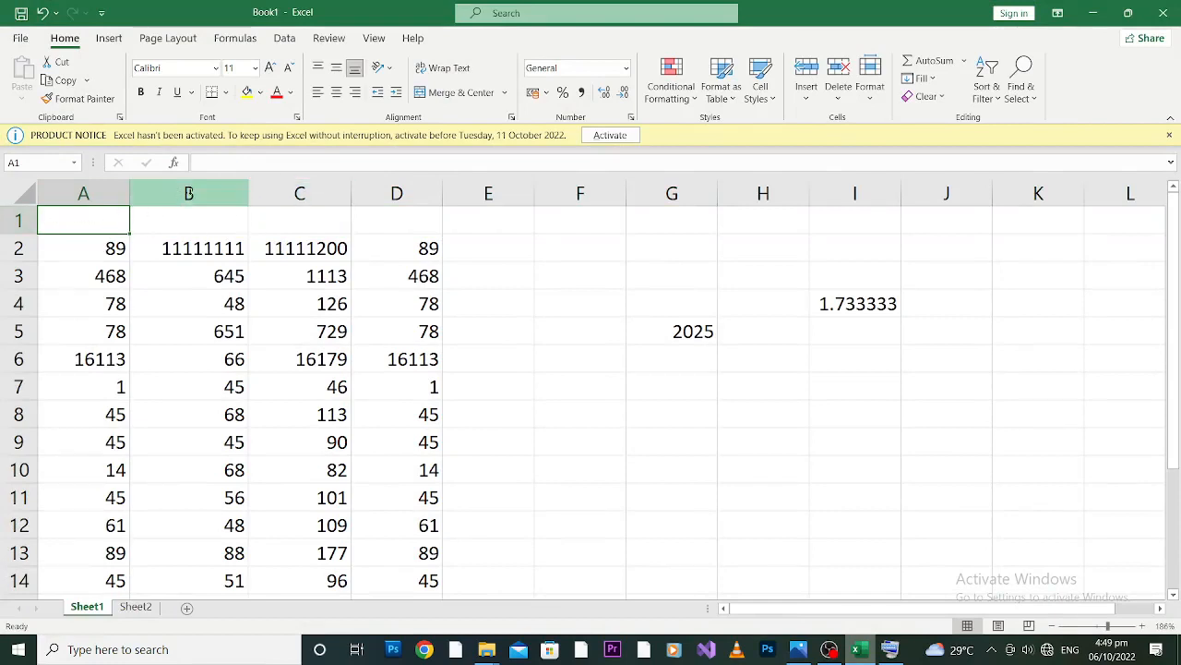
Insert a blank column before column B in Sheet1 and undo the insertion.
click(188, 193)
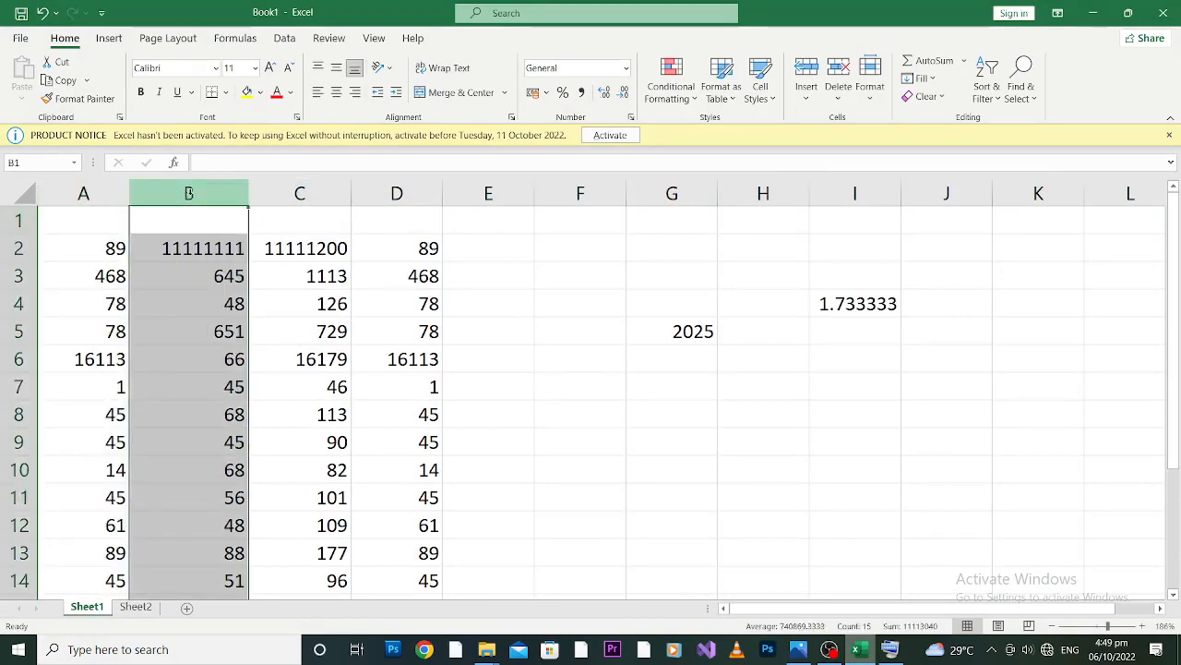
right_click(189, 192)
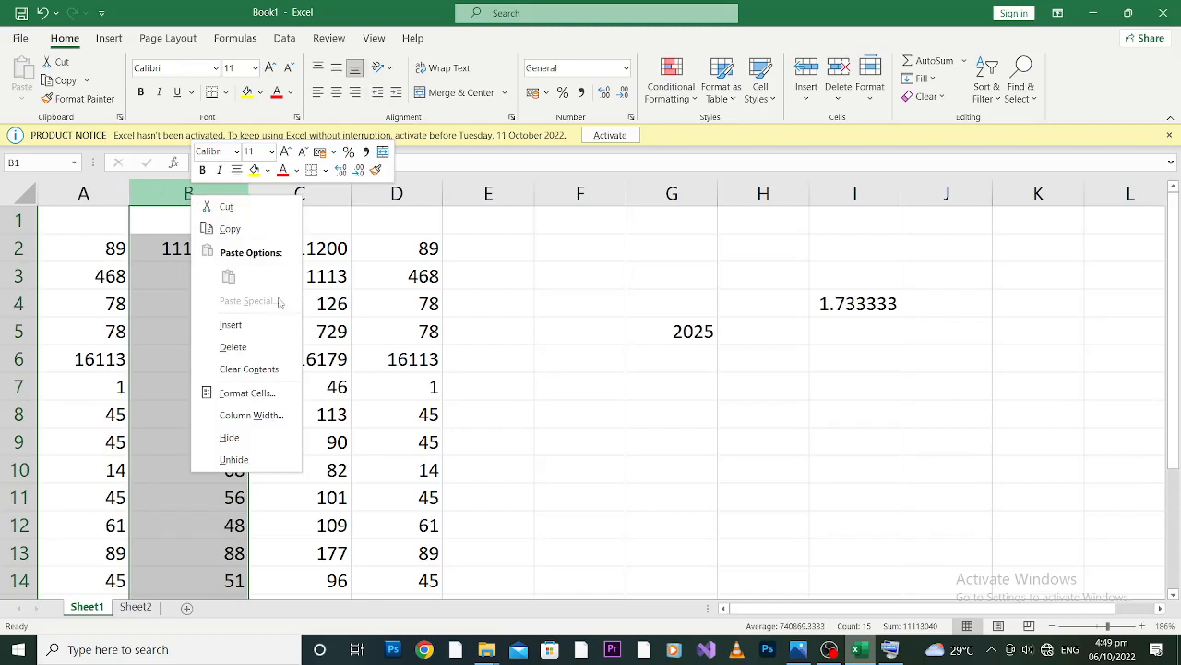
click(262, 325)
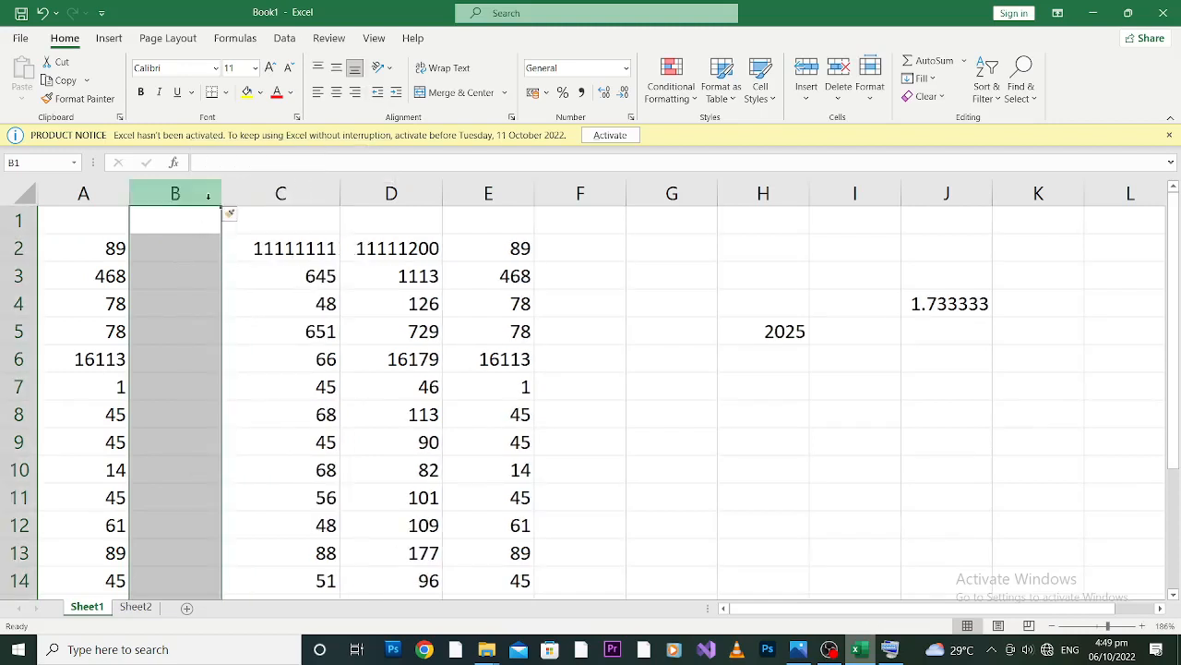
click(167, 297)
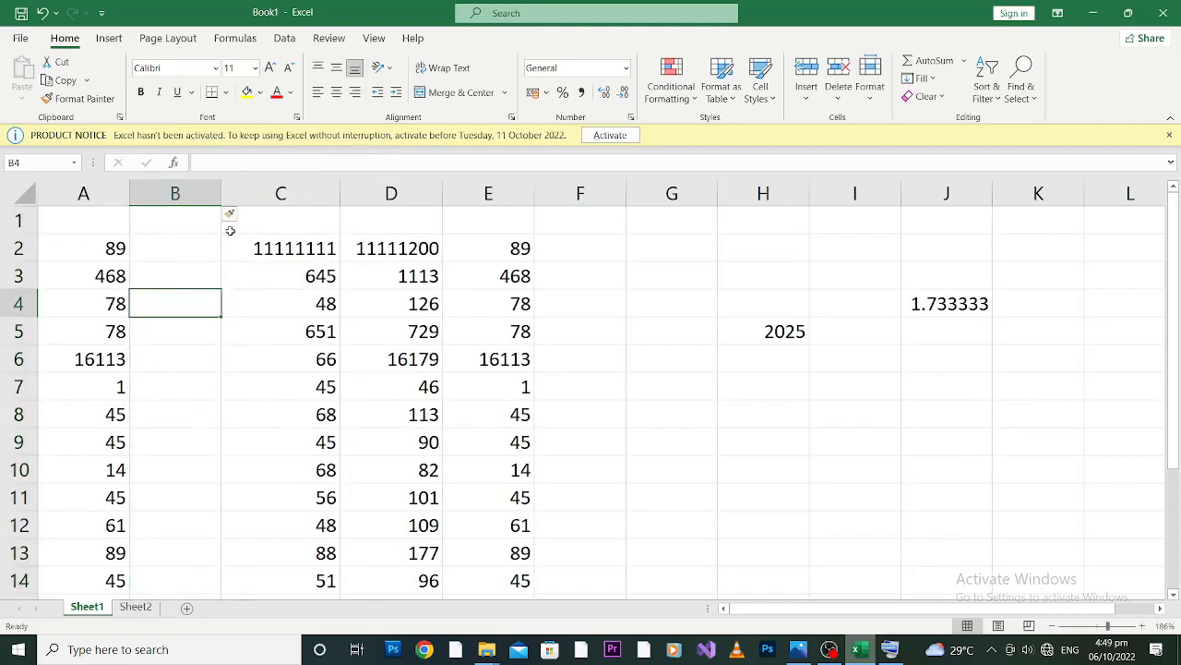
key(ctrl+z)
Enter the heading "math score" in cell A1 above the first column of numbers.
click(91, 223)
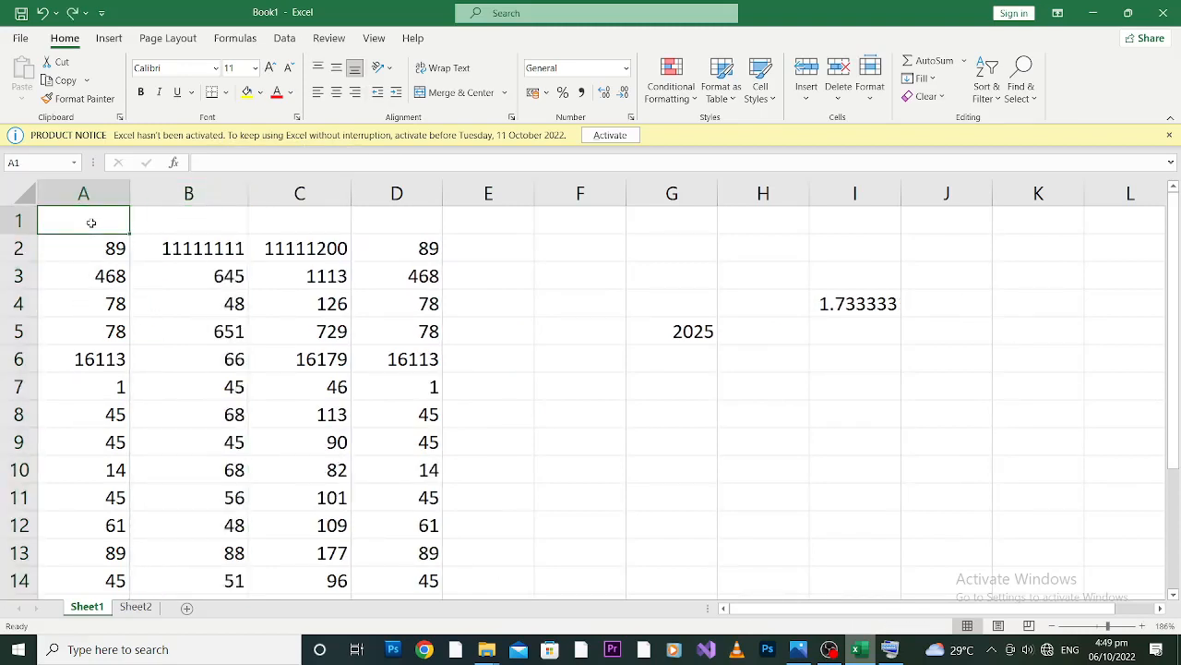
text(m)
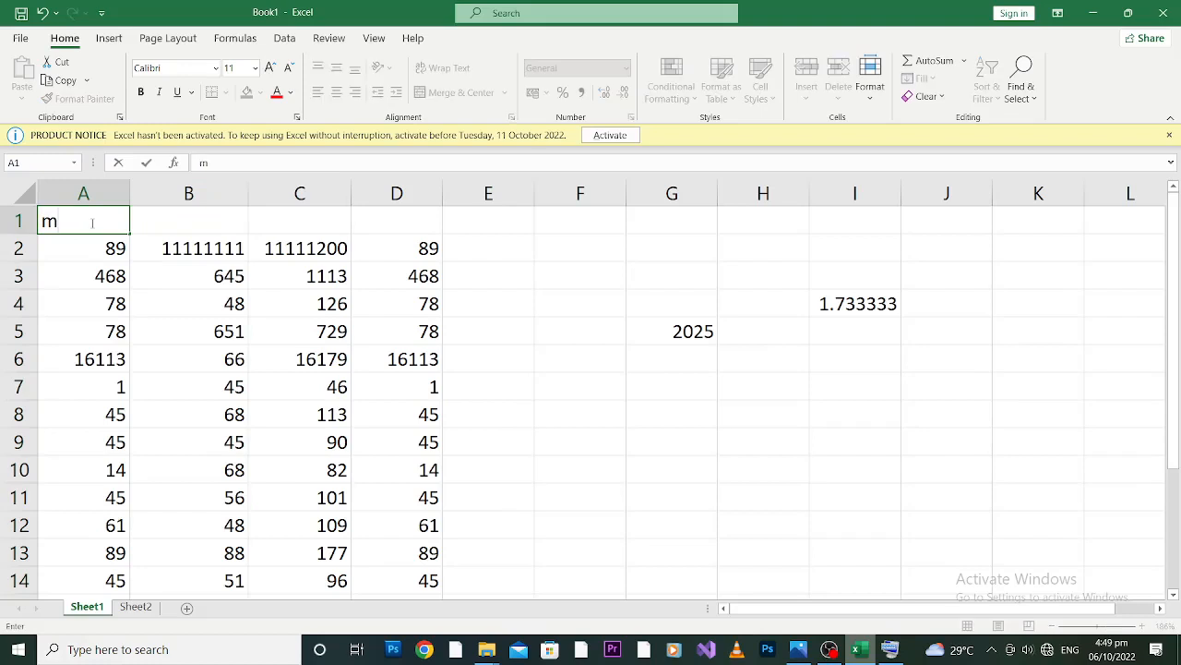
text(ath score)
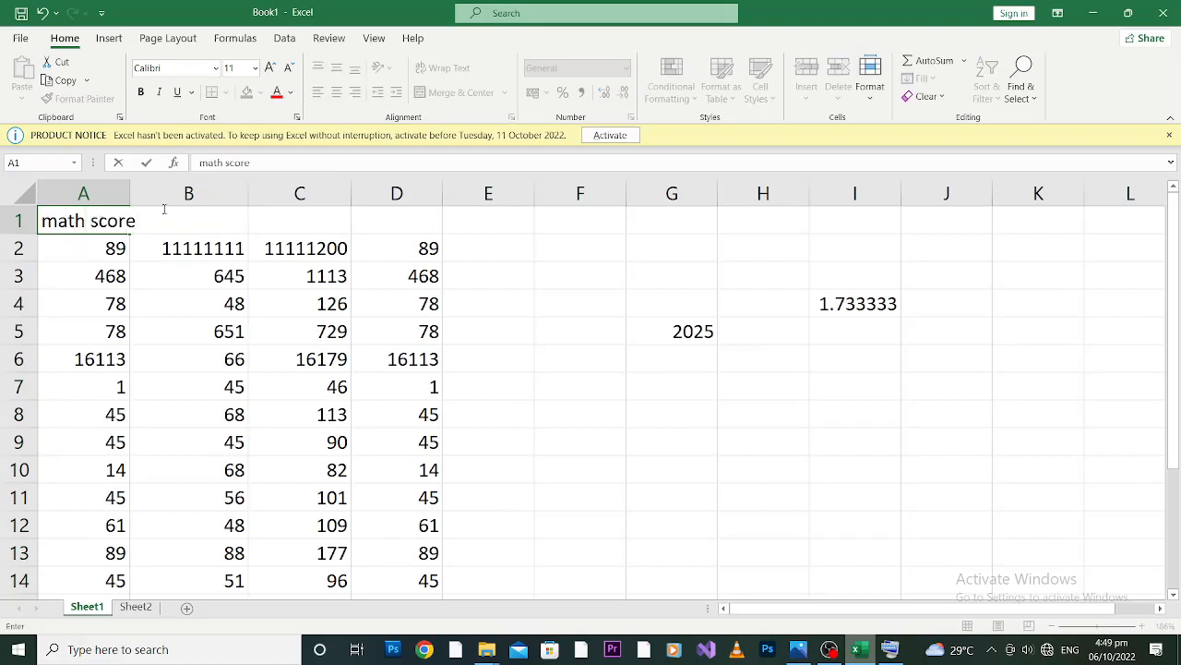
click(203, 311)
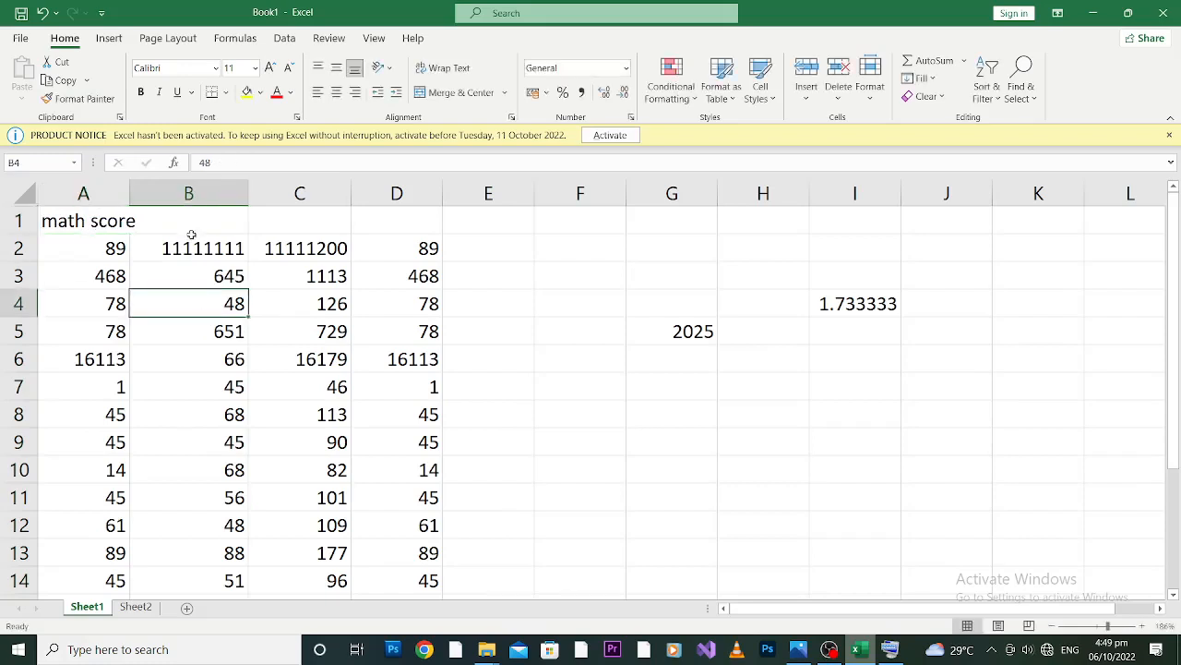
Enter the headings "english score" in cell B1 and "total" in cell C1.
click(195, 230)
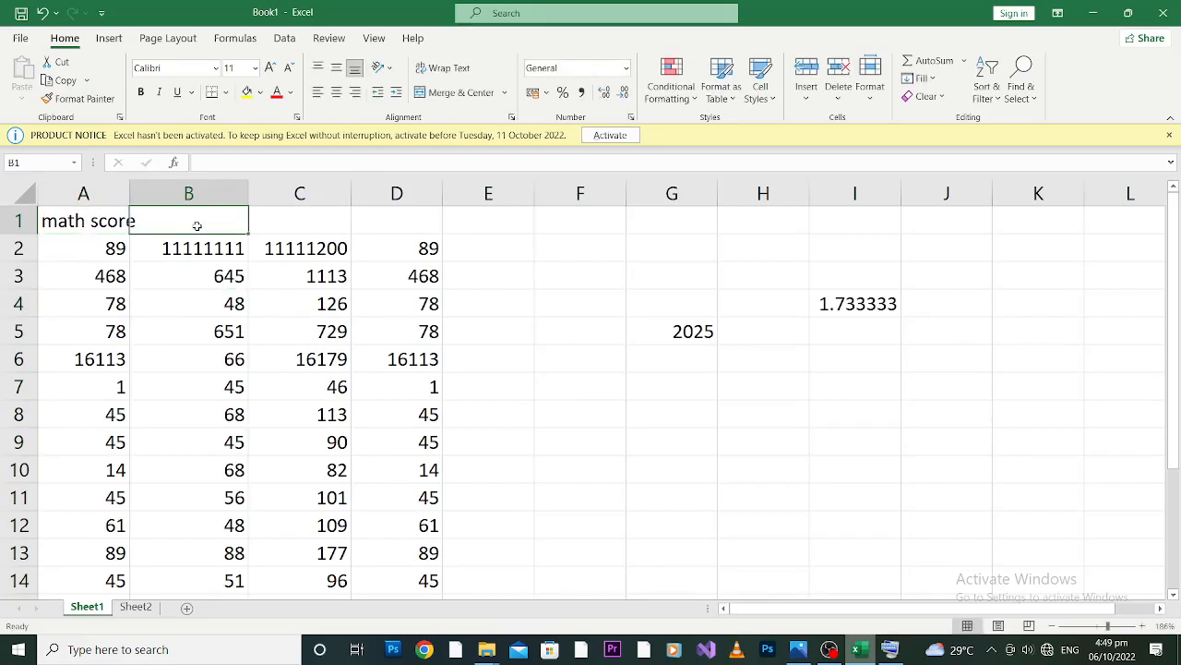
text(eng)
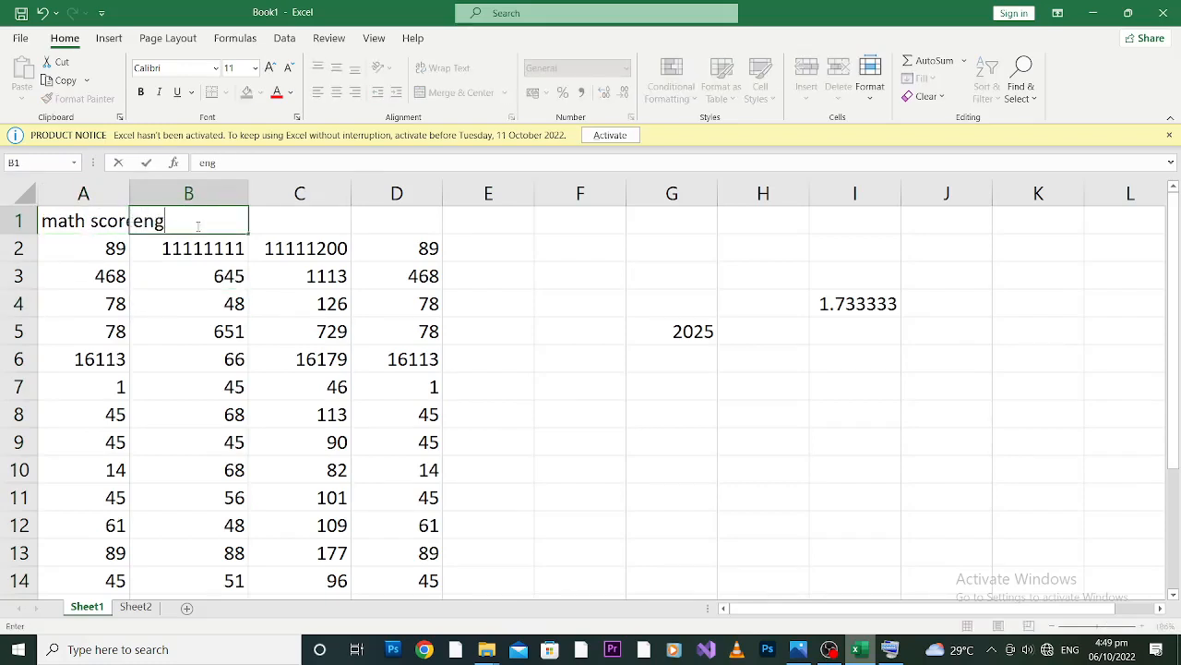
text(lish score)
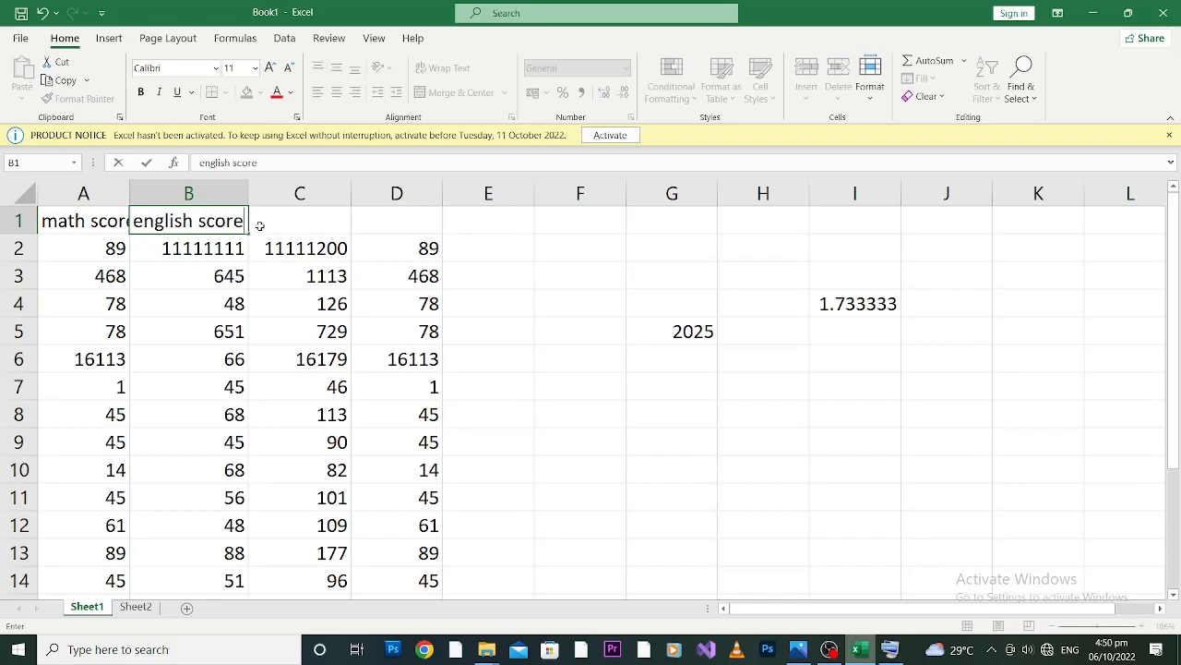
click(294, 223)
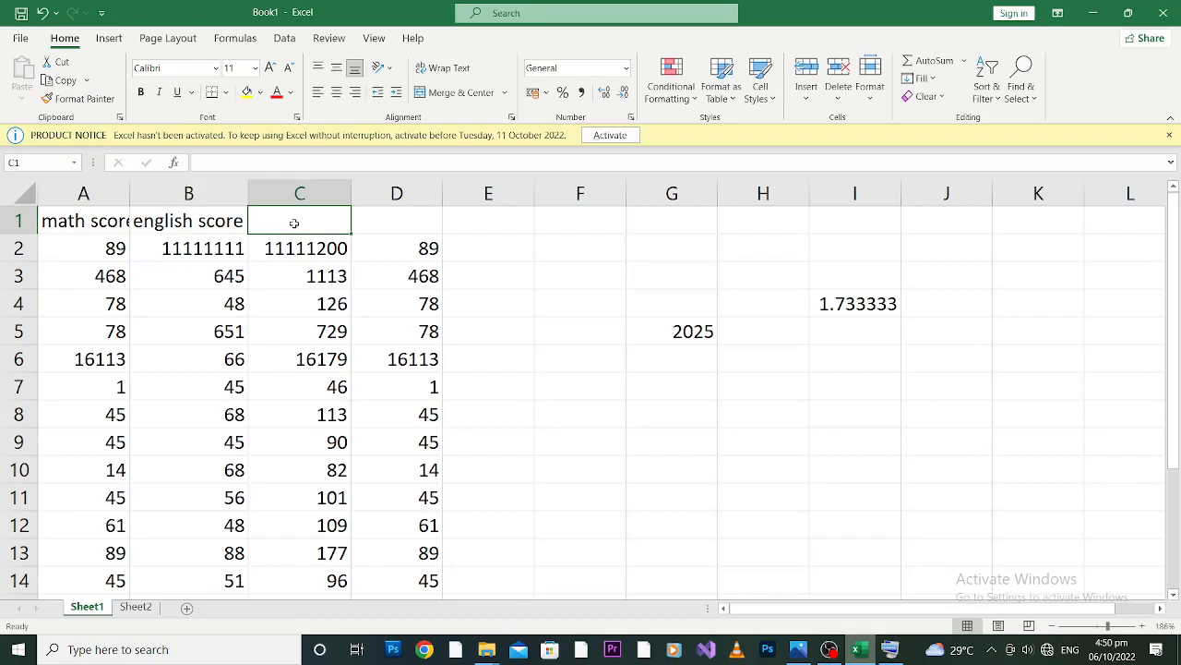
text(total)
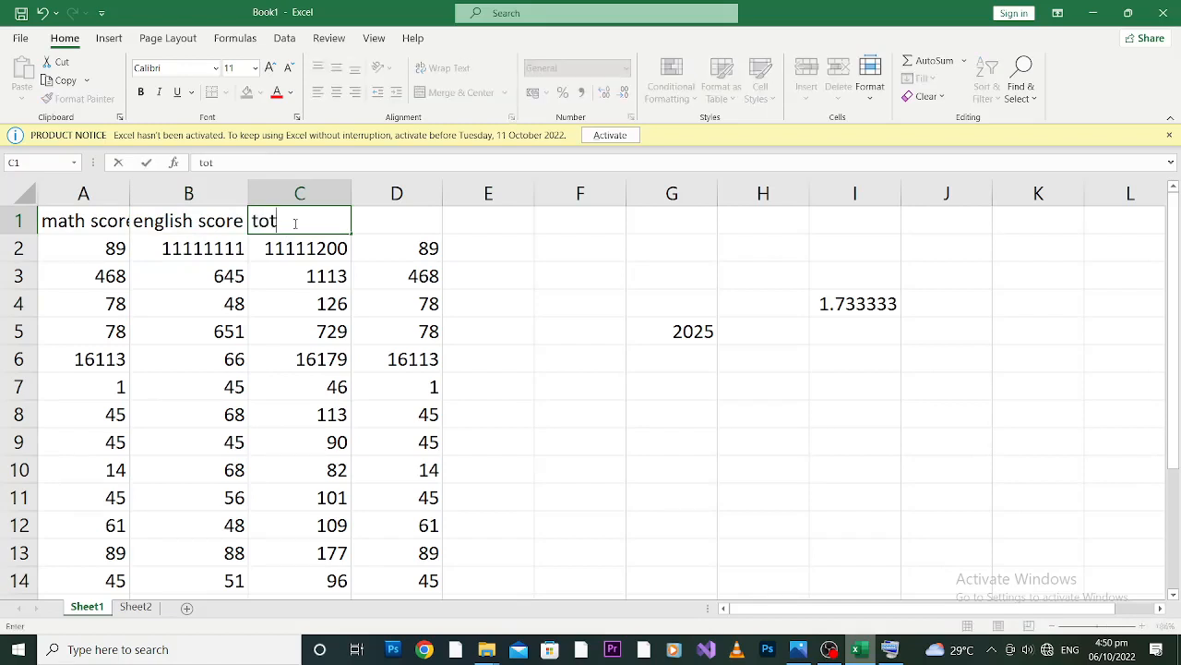
Enter the heading "division" in cell D1 above the fourth column of numbers.
click(406, 222)
text(divi)
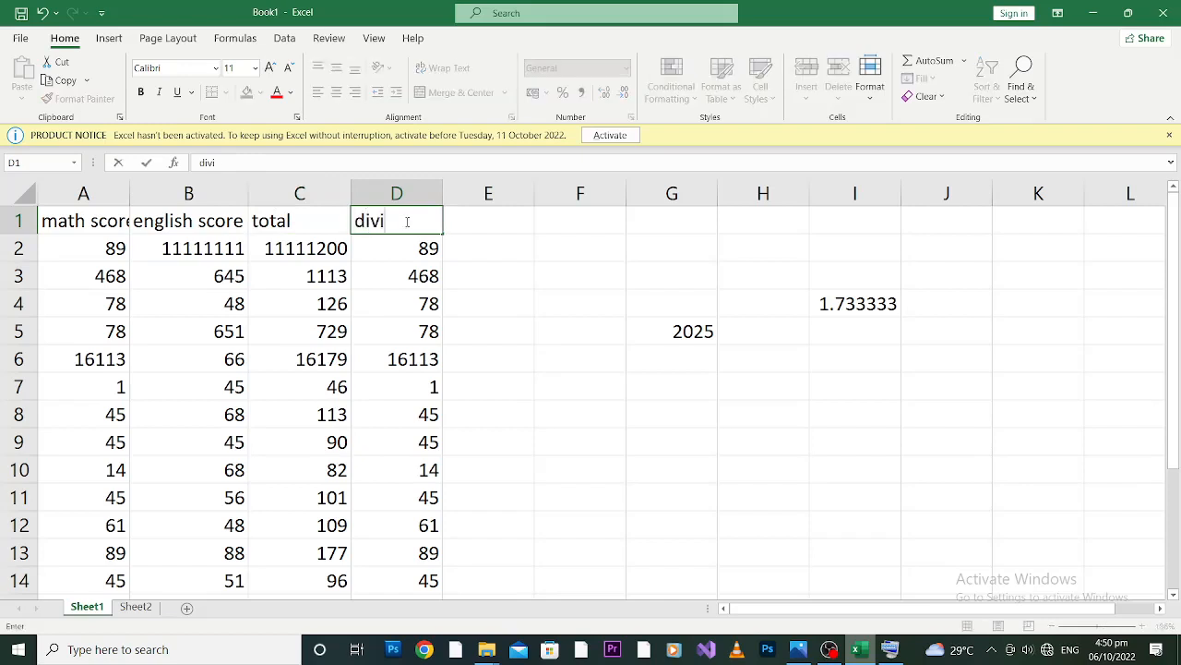
text(sion)
click(472, 298)
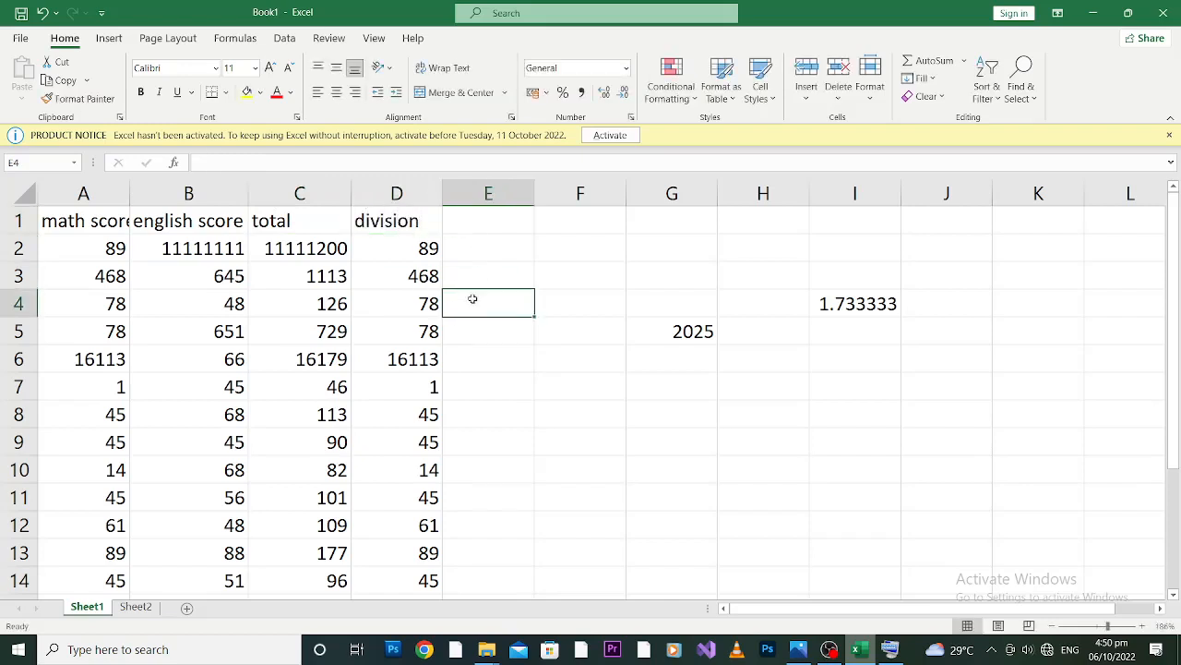
Replace the heading in cell D1 with "subtra" and return to the english score heading.
click(406, 221)
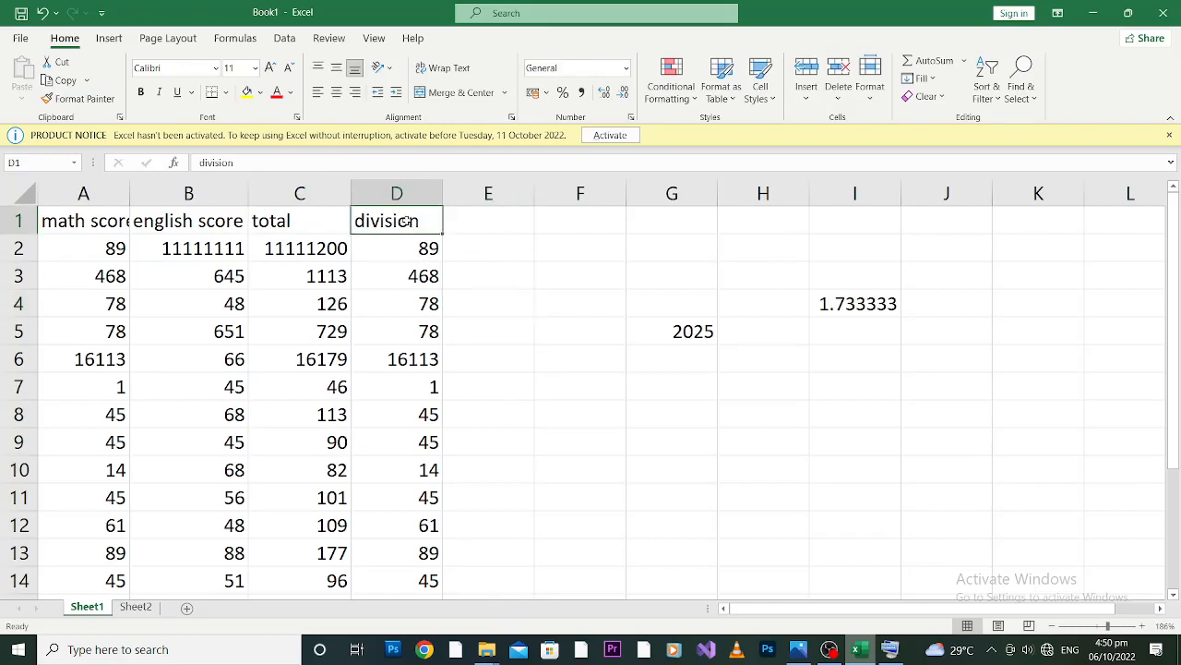
text(subtra)
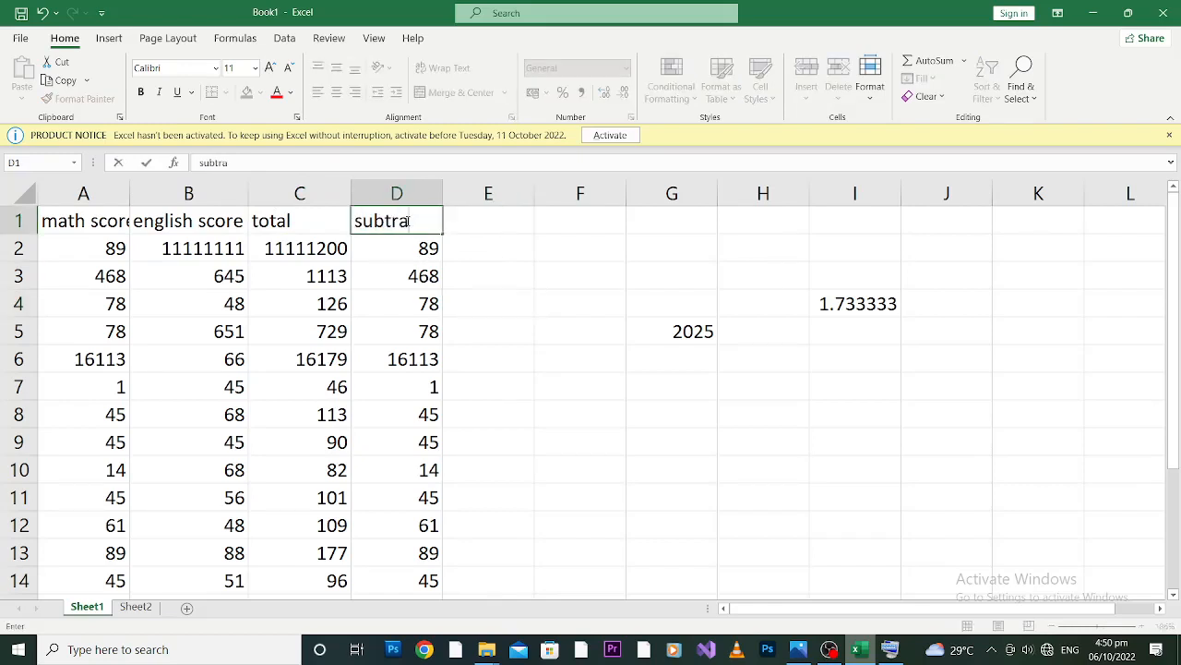
key(Left)
key(Left)
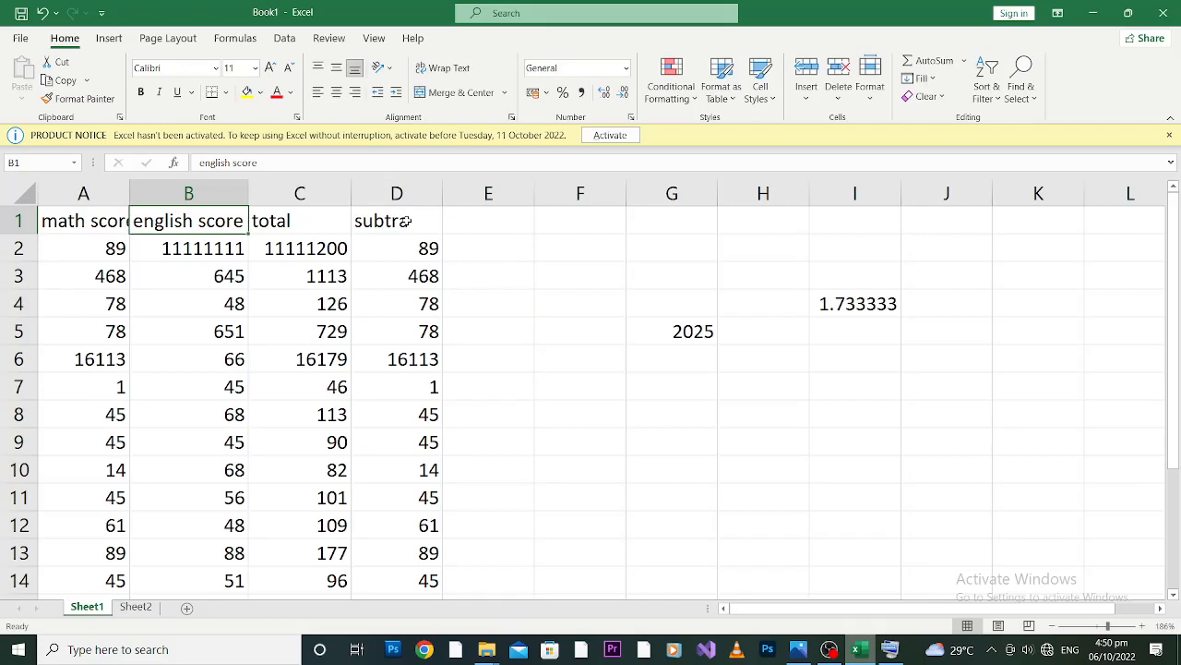
Replace the heading in cell D1 with "subtraction".
click(406, 221)
text(sub)
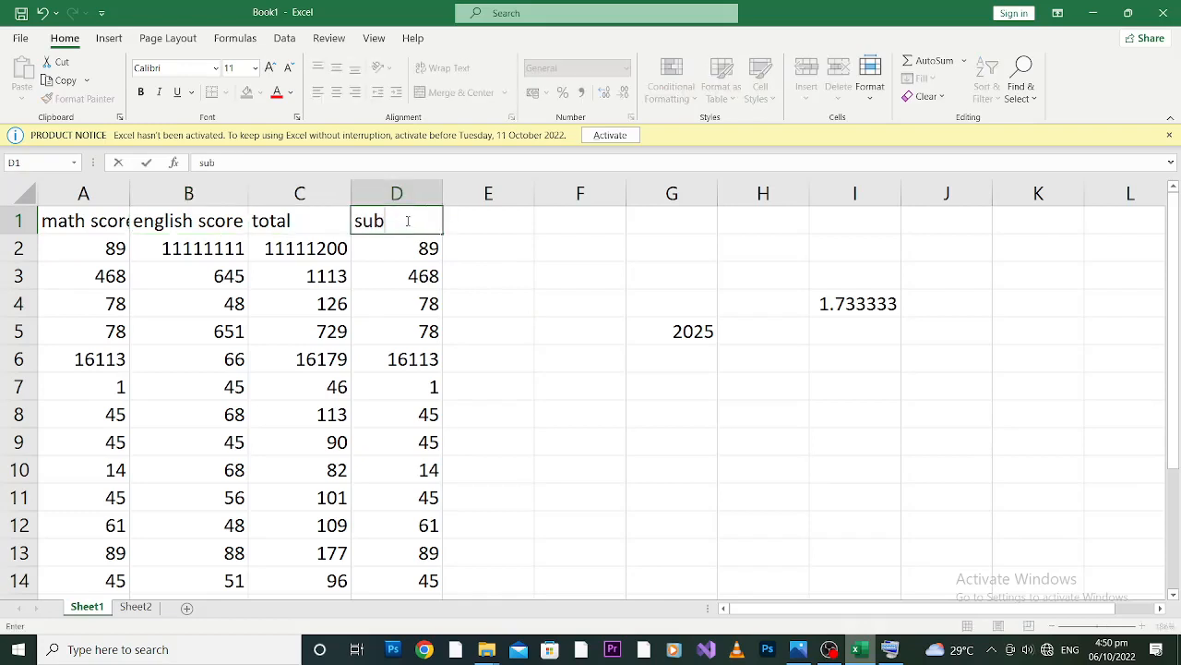
text(s)
text(traction)
click(507, 267)
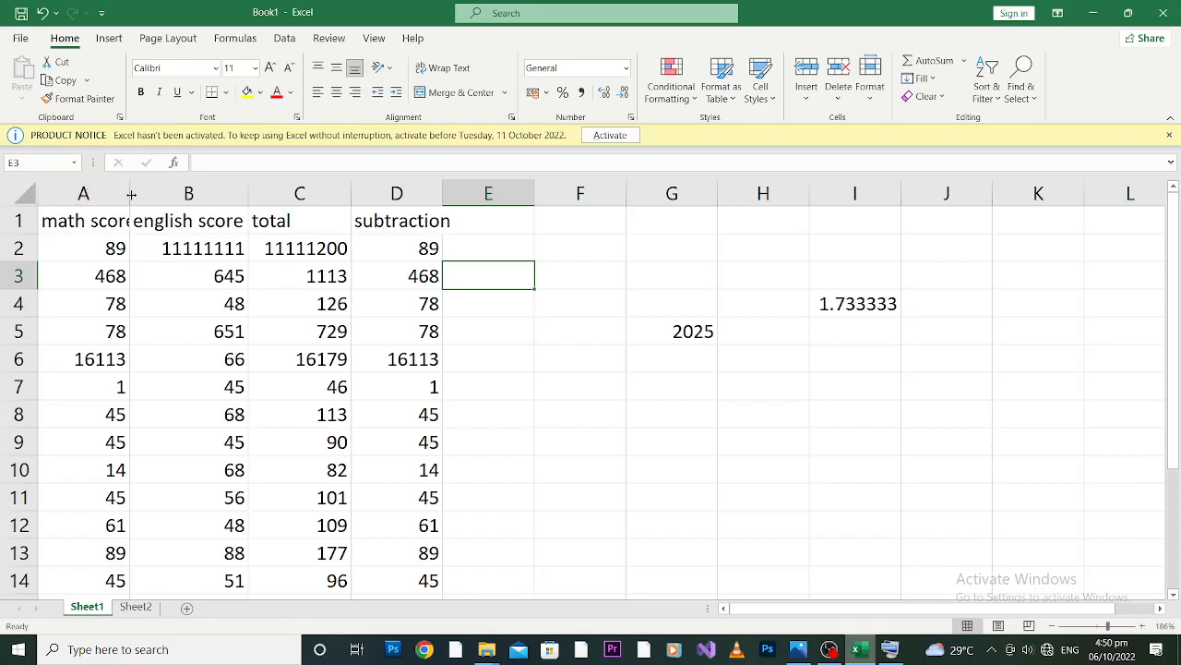
Append the word "for" to the heading in cell A1 so it reads "math score for".
click(111, 222)
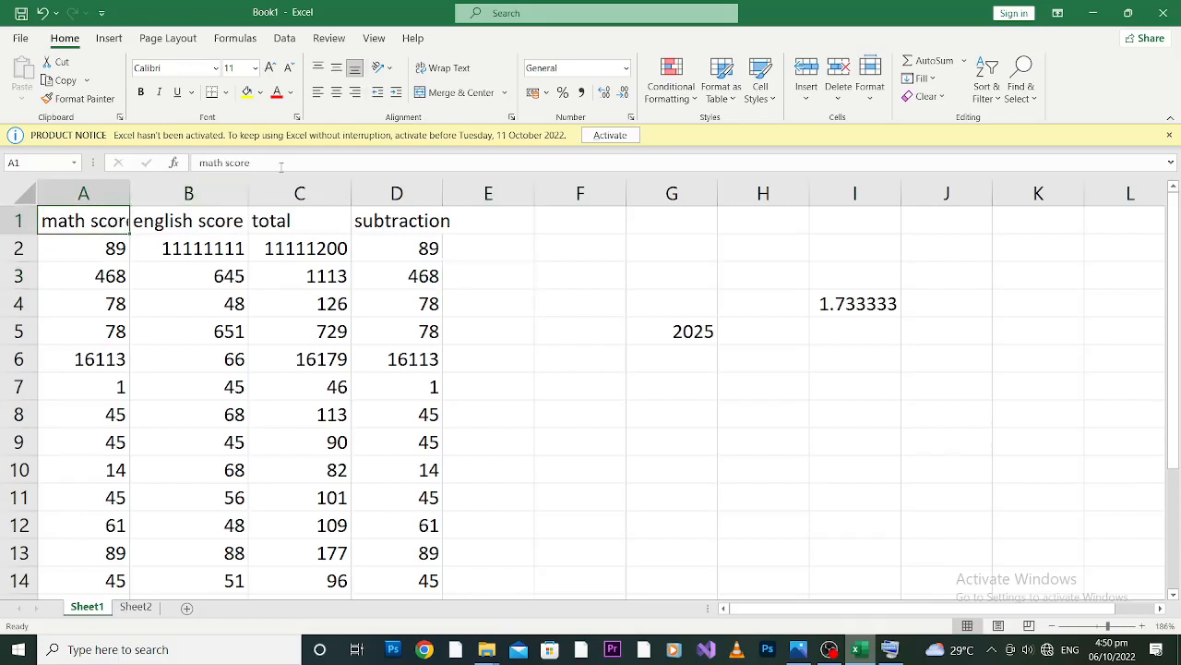
click(280, 163)
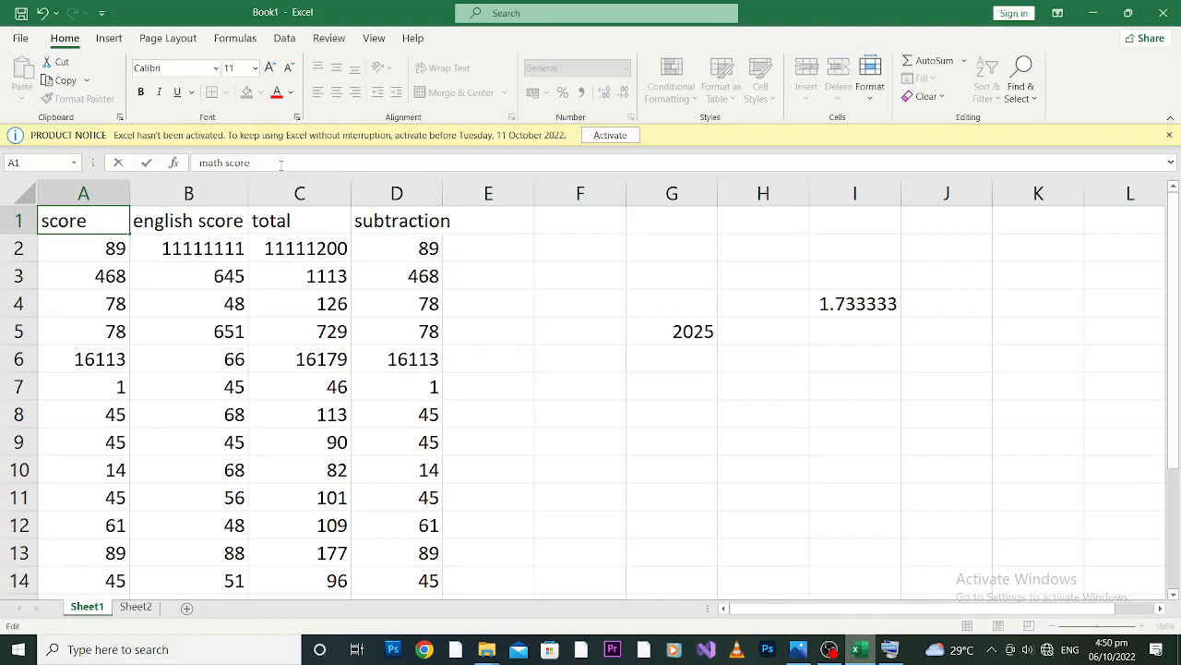
text(for)
click(570, 367)
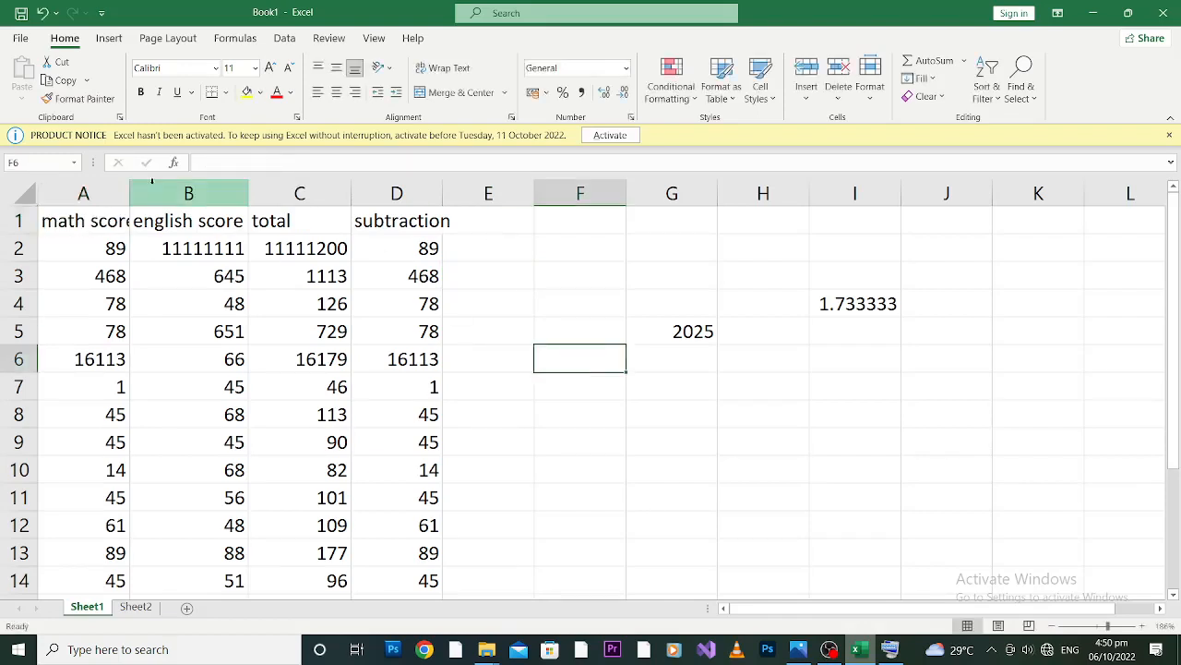
Examine the complete text stored in the heading cell A1.
click(99, 219)
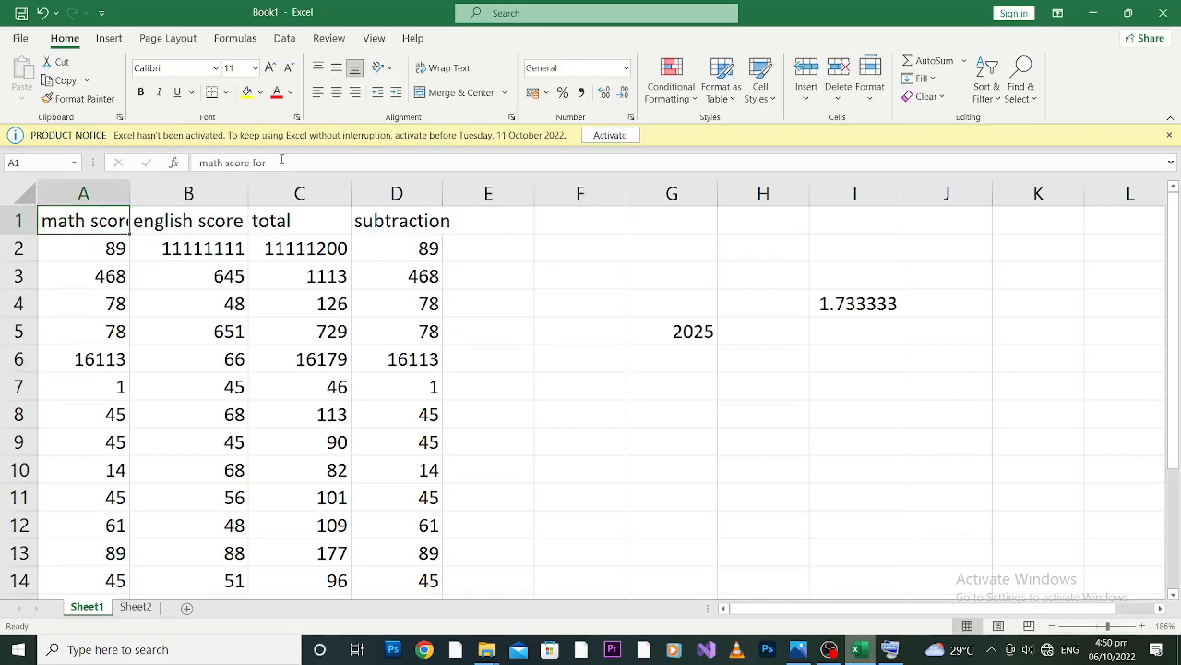
click(203, 162)
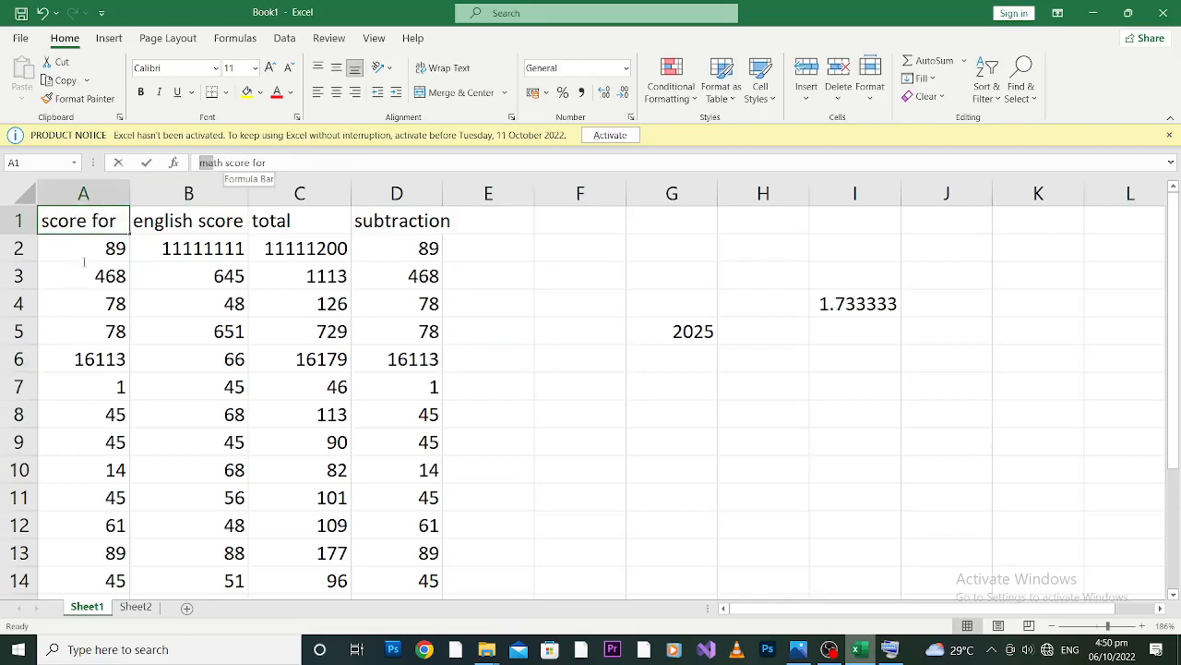
drag(120, 195, 361, 122)
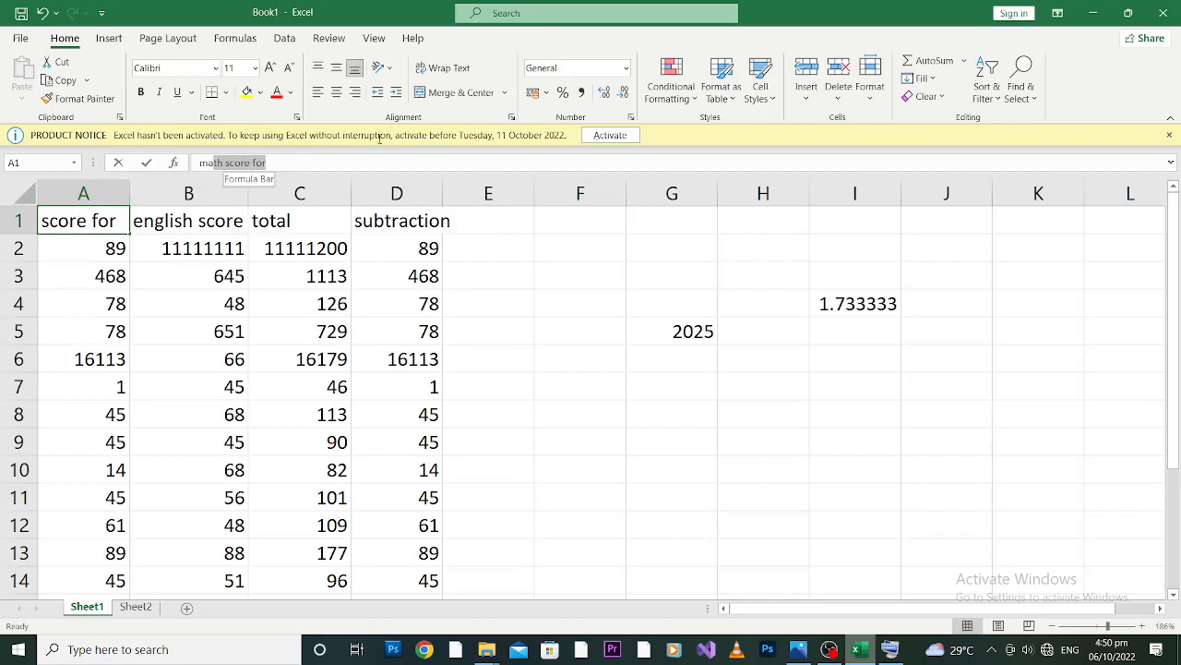
click(200, 358)
Adjust the width of column A until it just fits the words "math score" of its heading.
click(94, 217)
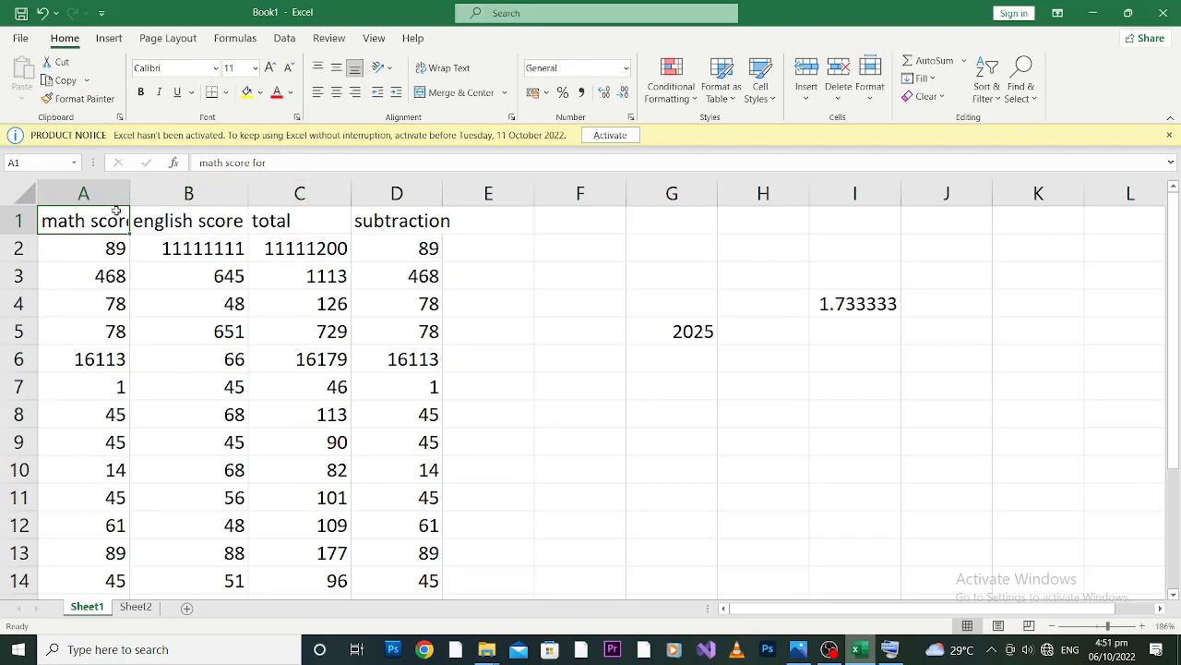
drag(131, 184, 109, 190)
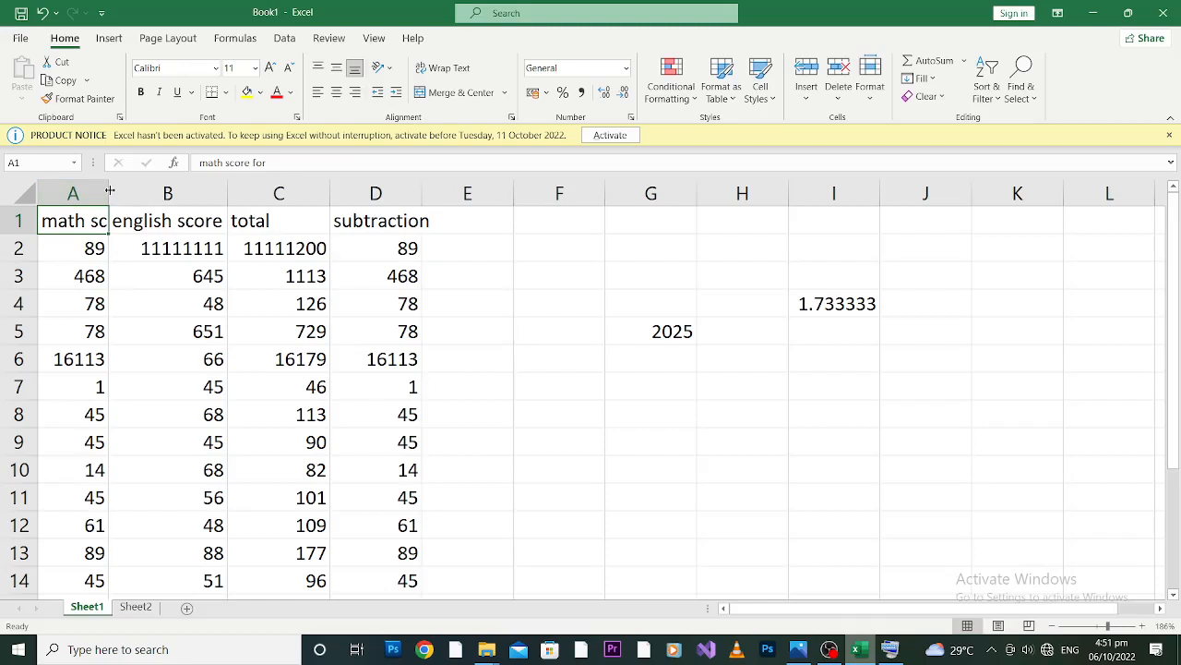
drag(109, 191, 169, 195)
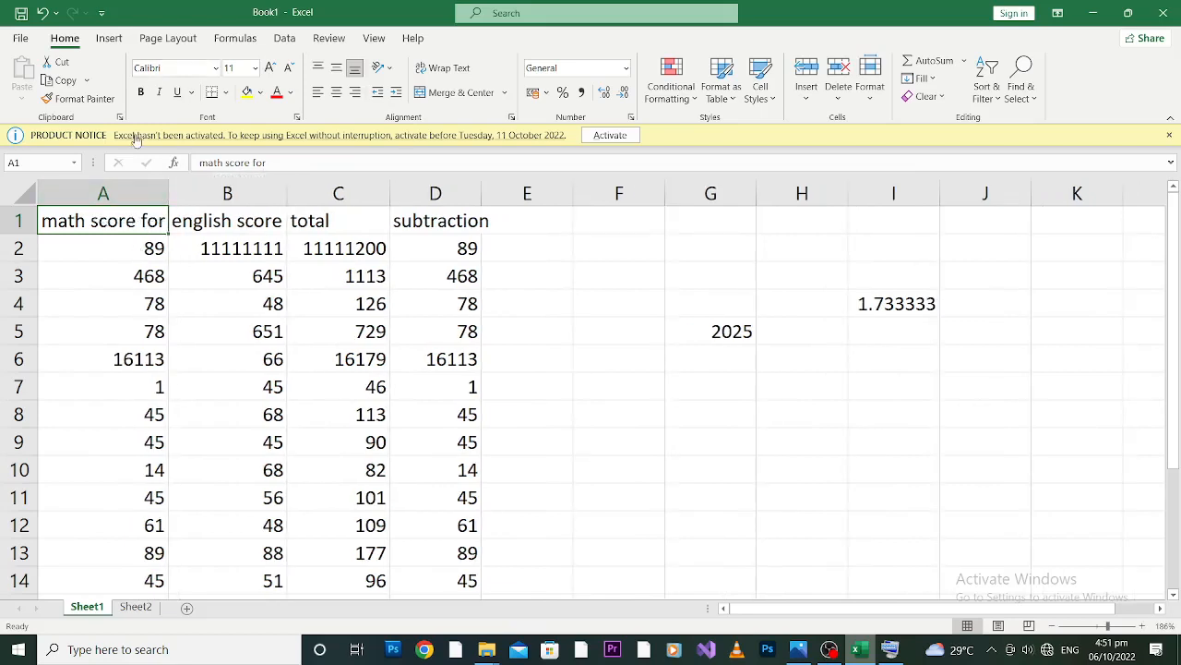
drag(168, 193, 143, 194)
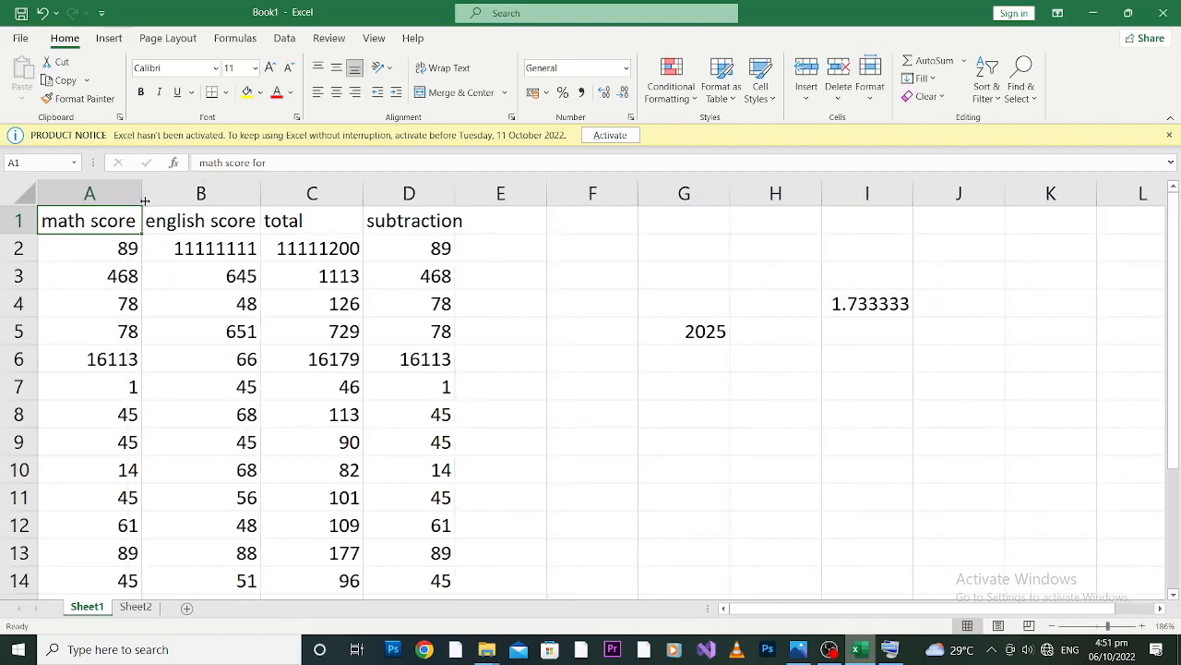
Resize column B and leave it narrow enough to cut off its "english score" heading.
click(205, 226)
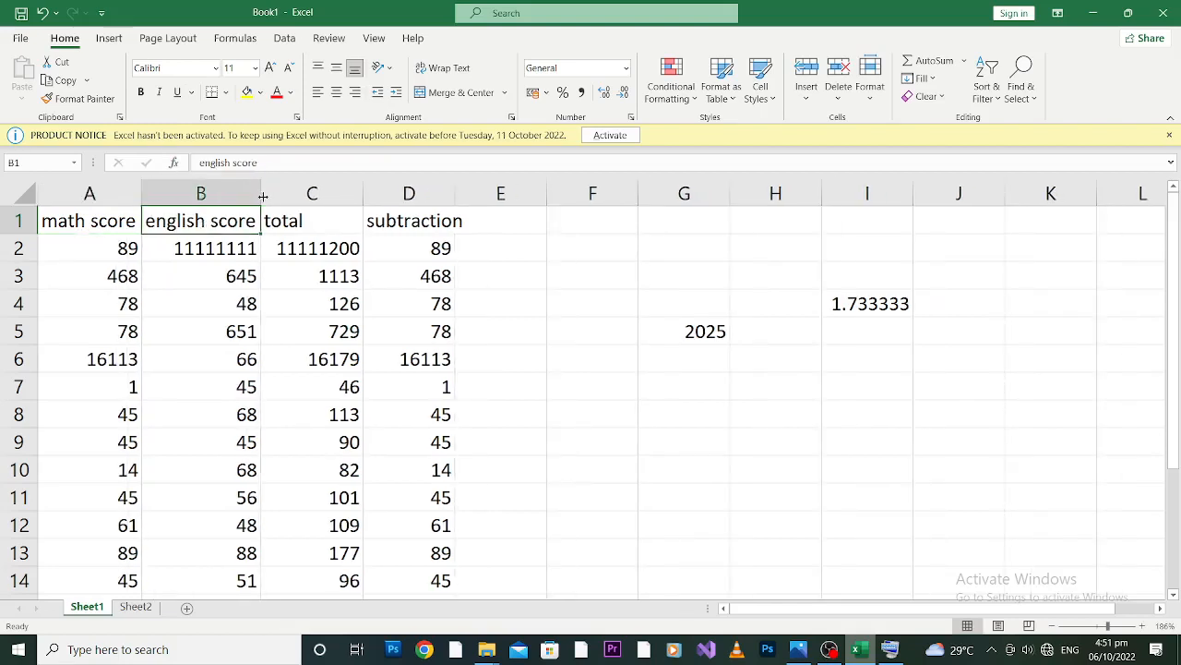
drag(263, 197, 237, 200)
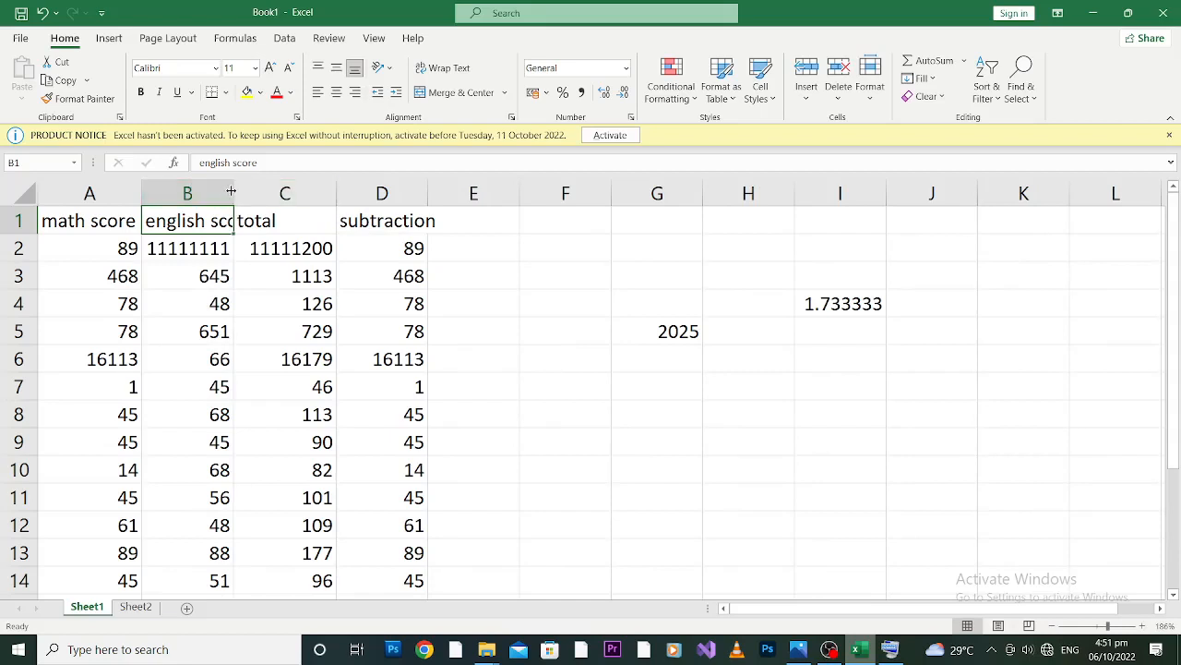
drag(231, 191, 252, 191)
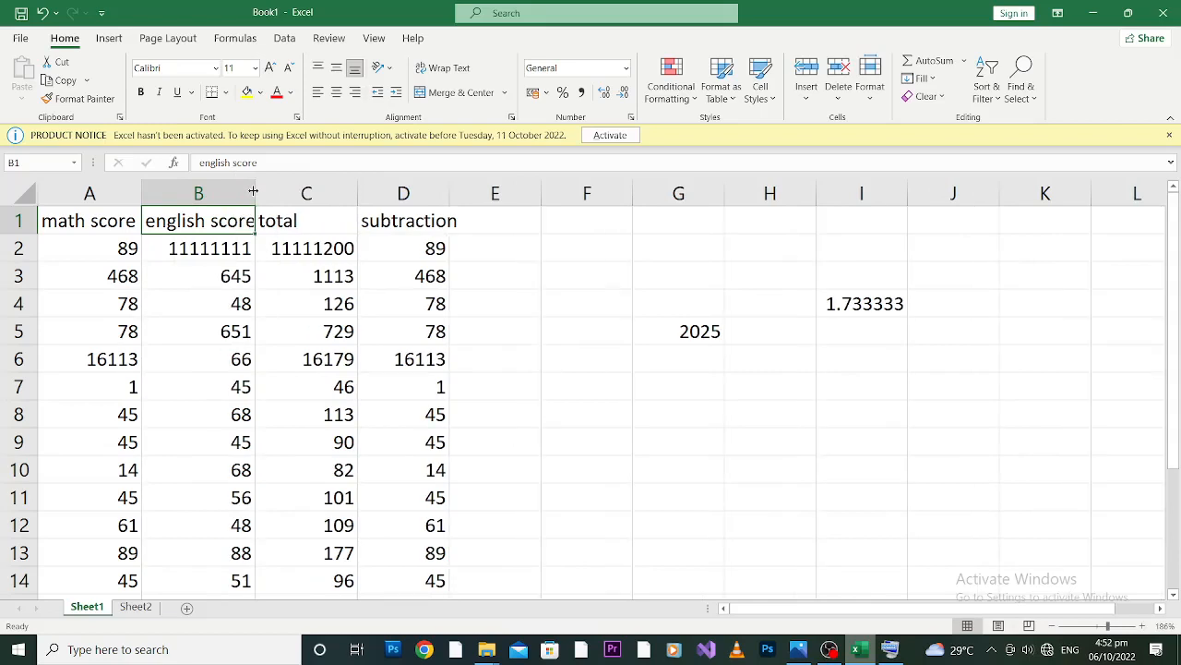
drag(253, 191, 217, 196)
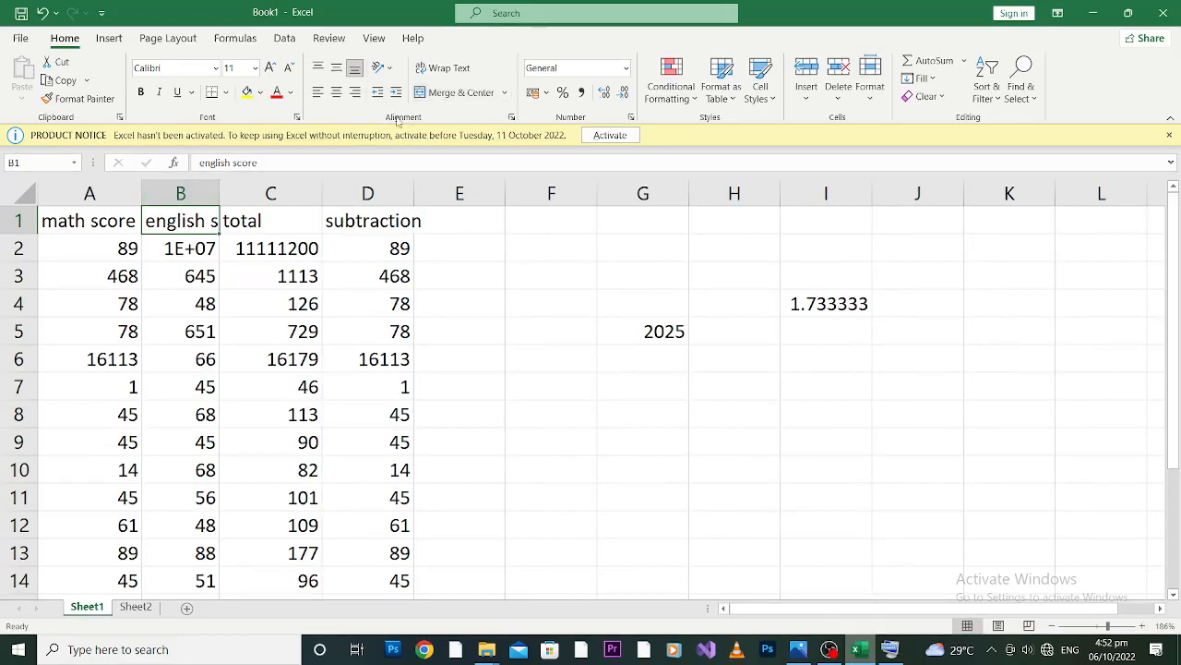
Try Wrap Text and the Angle Counterclockwise orientation on the heading in cell B1, undoing each one.
click(446, 68)
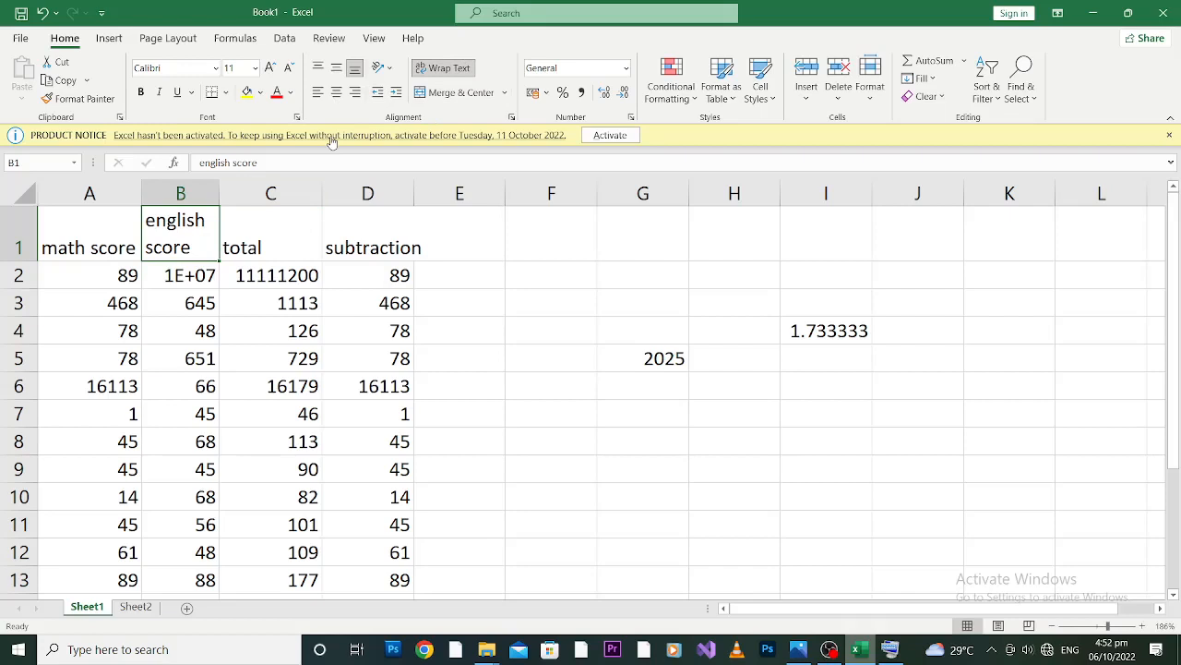
key(ctrl+z)
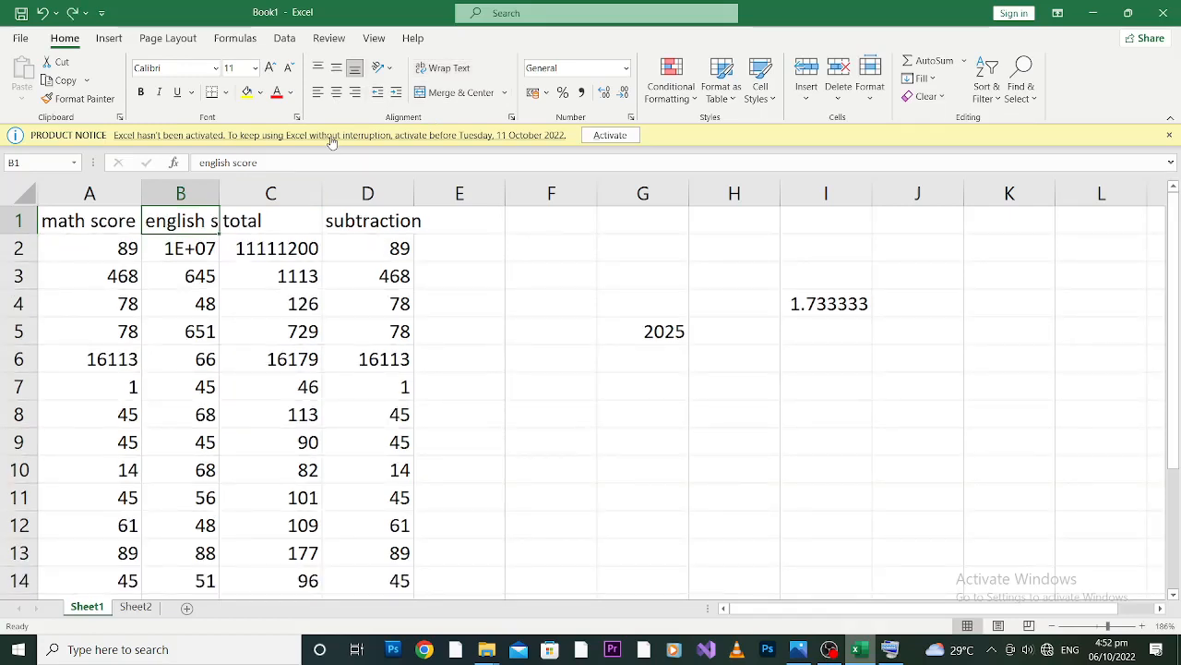
click(389, 70)
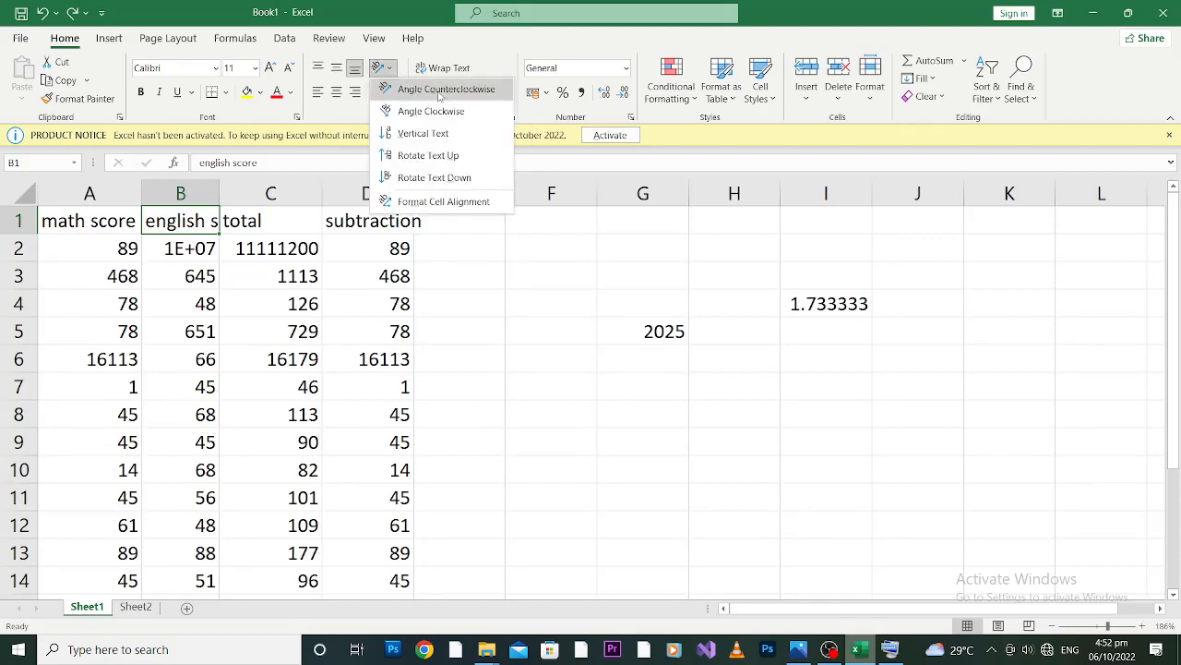
click(439, 90)
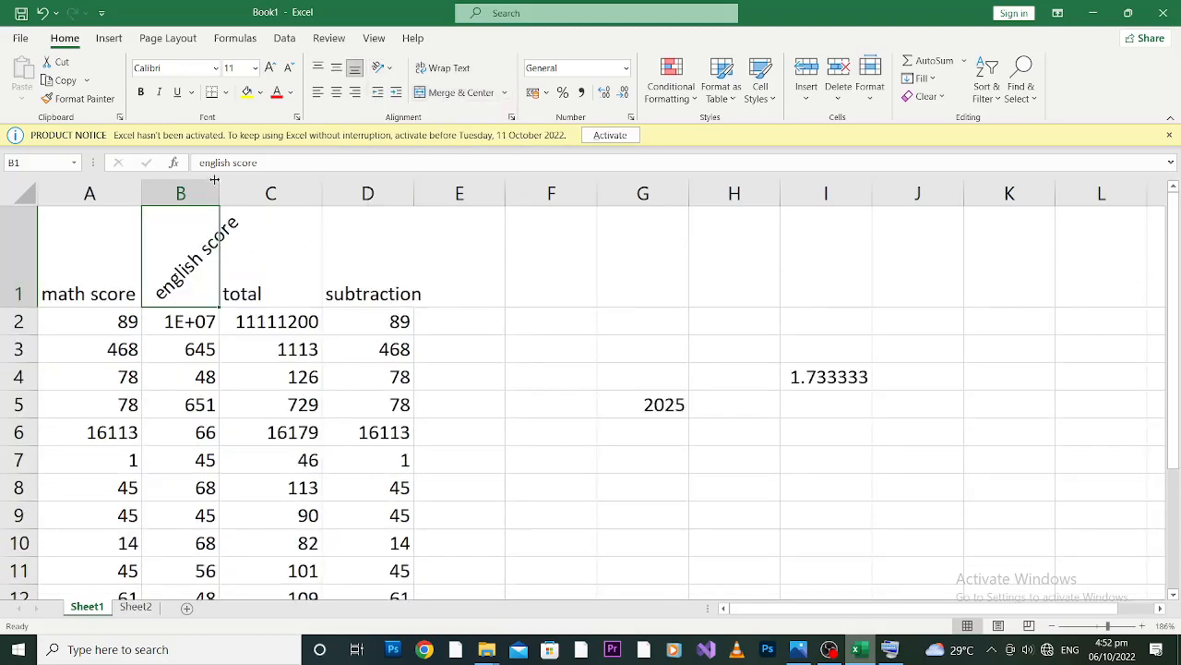
click(312, 279)
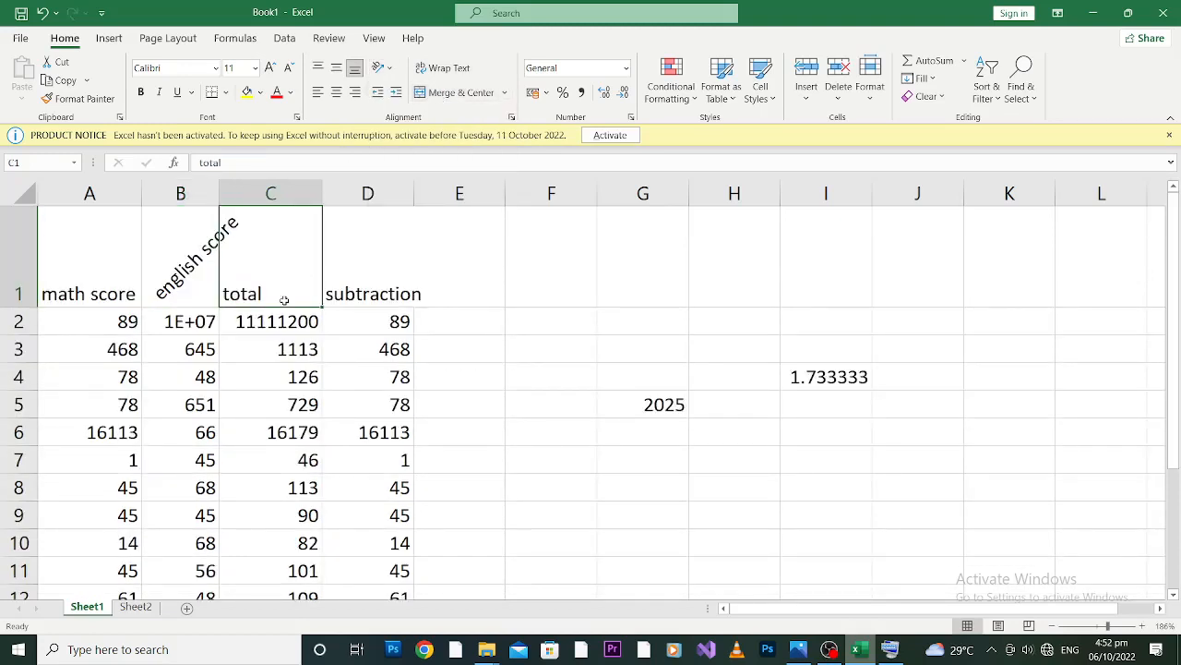
click(277, 380)
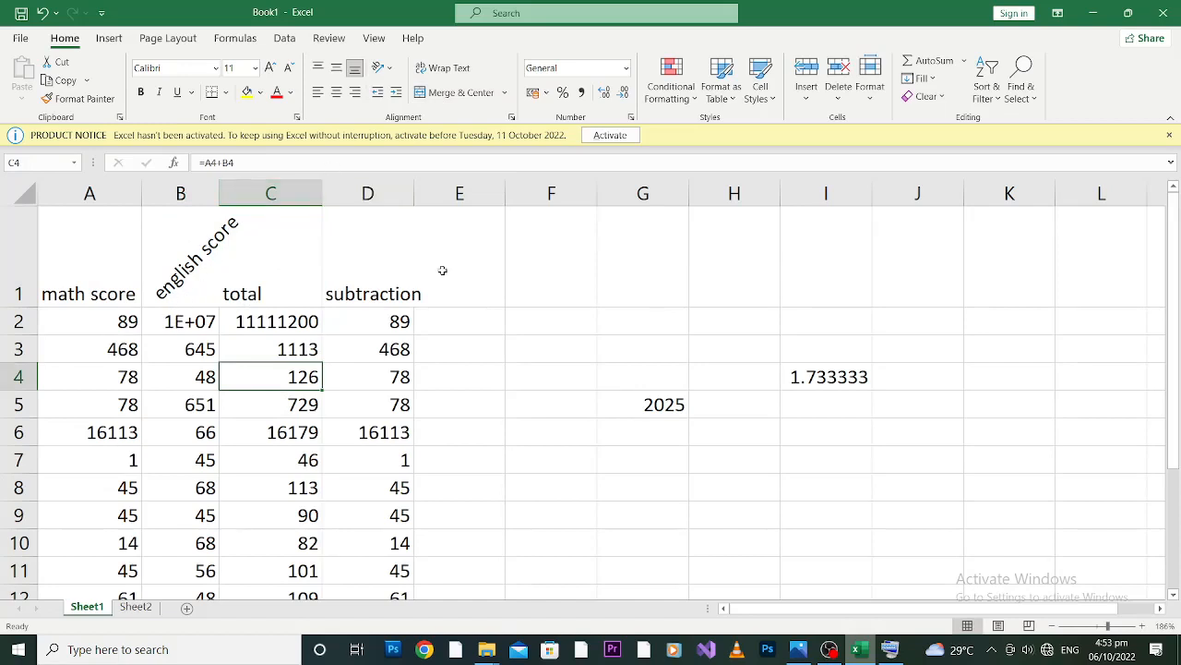
key(ctrl+z)
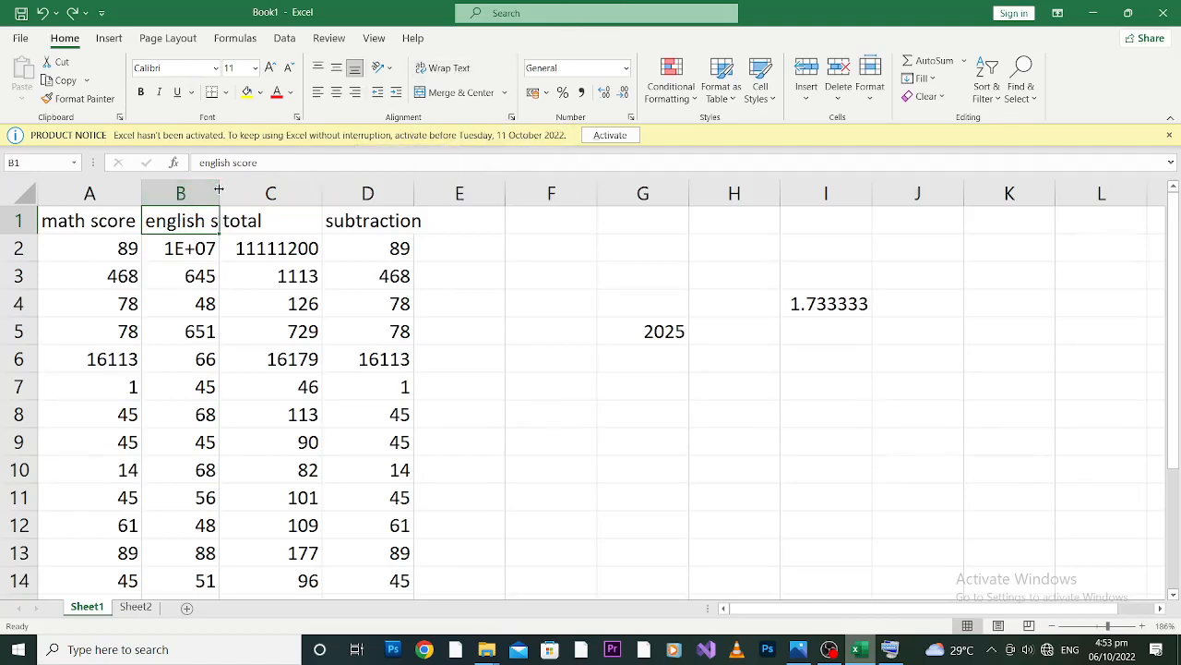
Widen column B to fit its "english score" heading and check the headings in cells A1 to D1.
drag(219, 190, 258, 190)
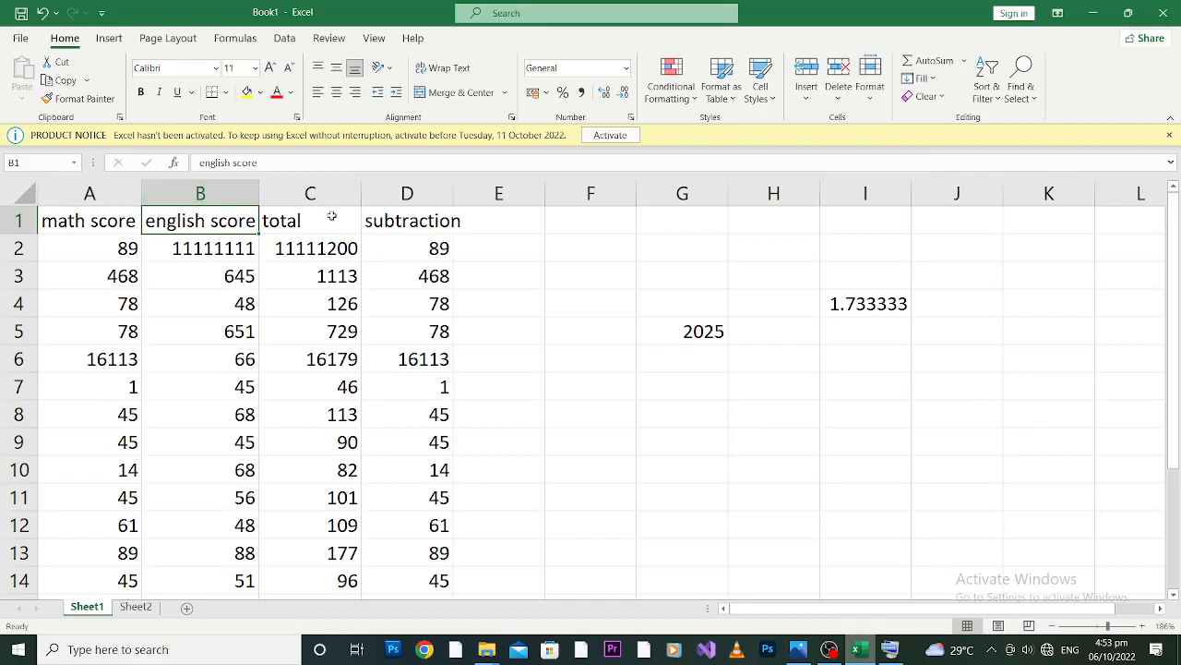
click(106, 221)
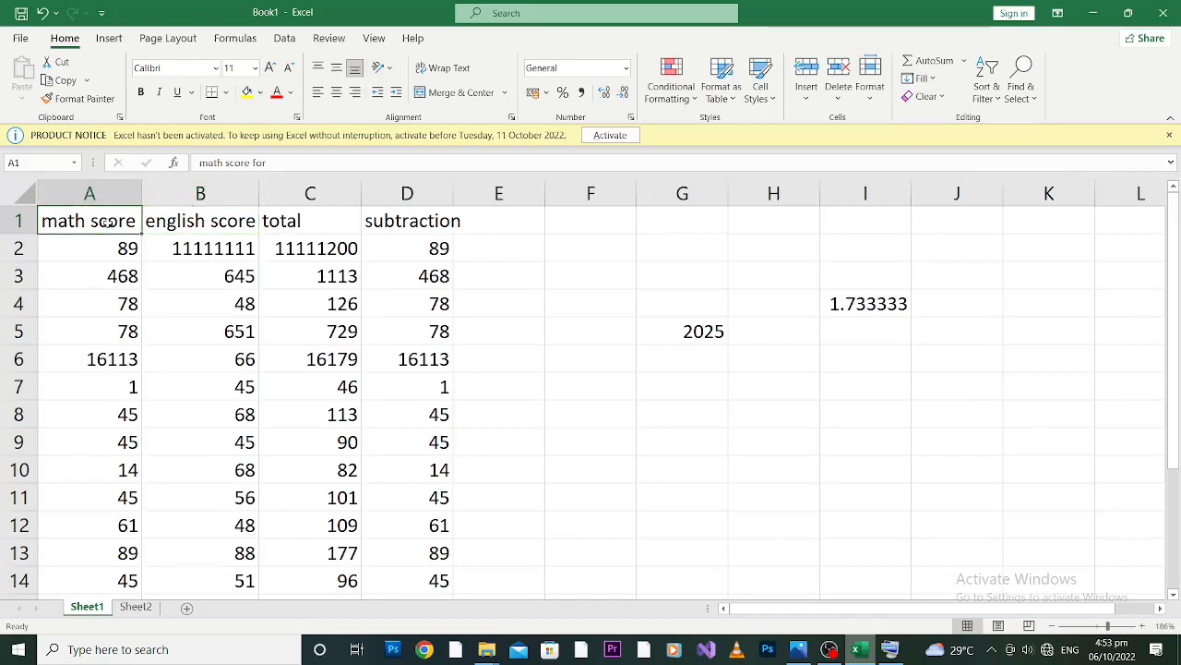
click(222, 222)
click(335, 222)
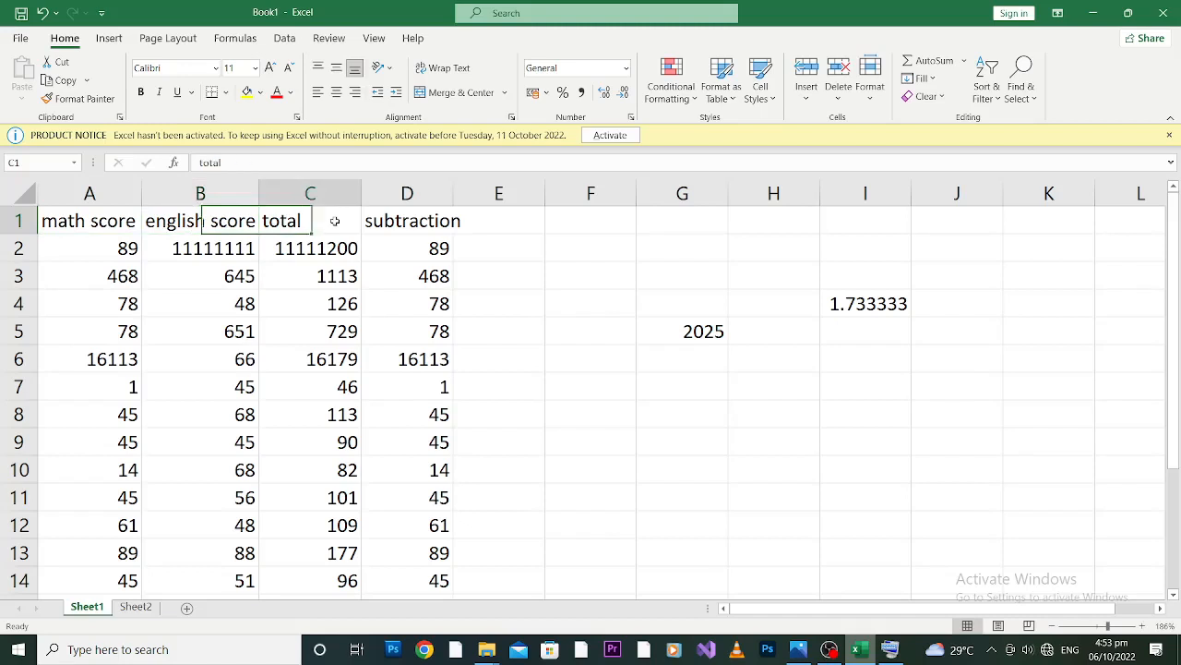
click(405, 224)
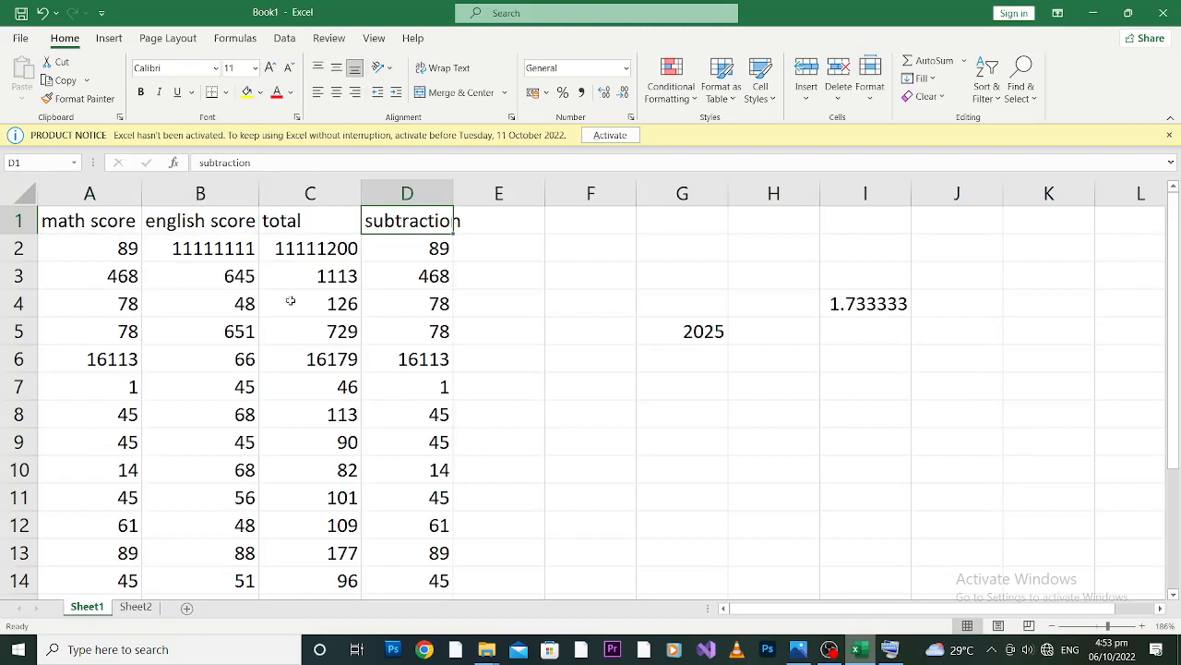
Insert a blank row above row 6 of the score data.
click(15, 359)
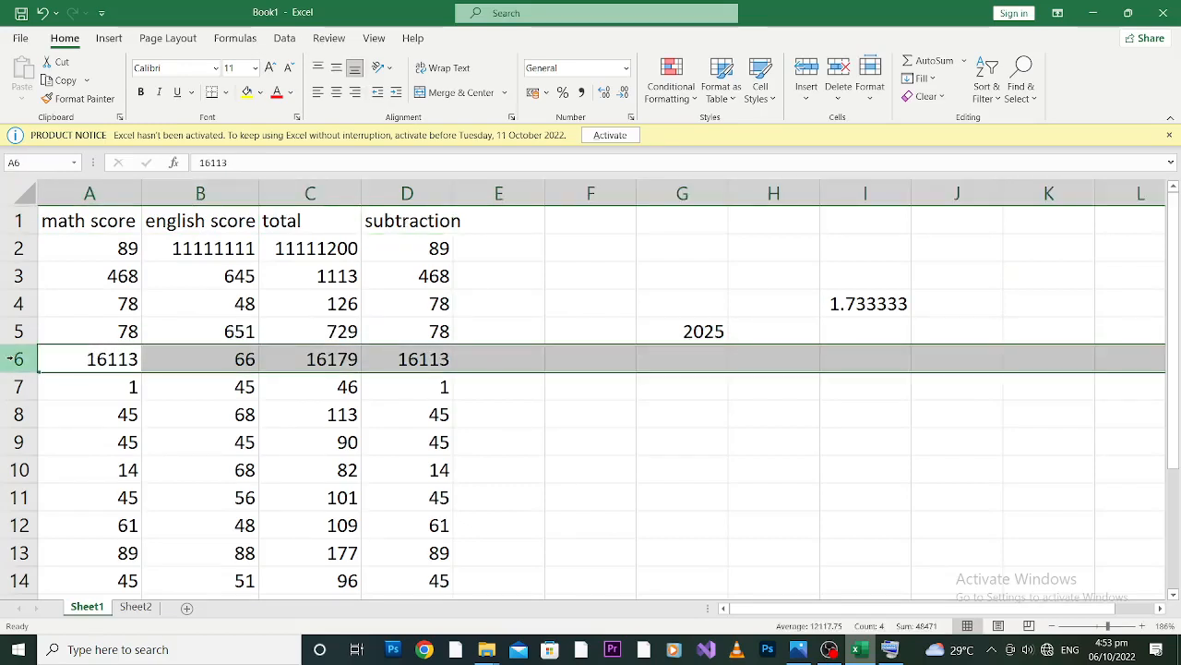
right_click(16, 359)
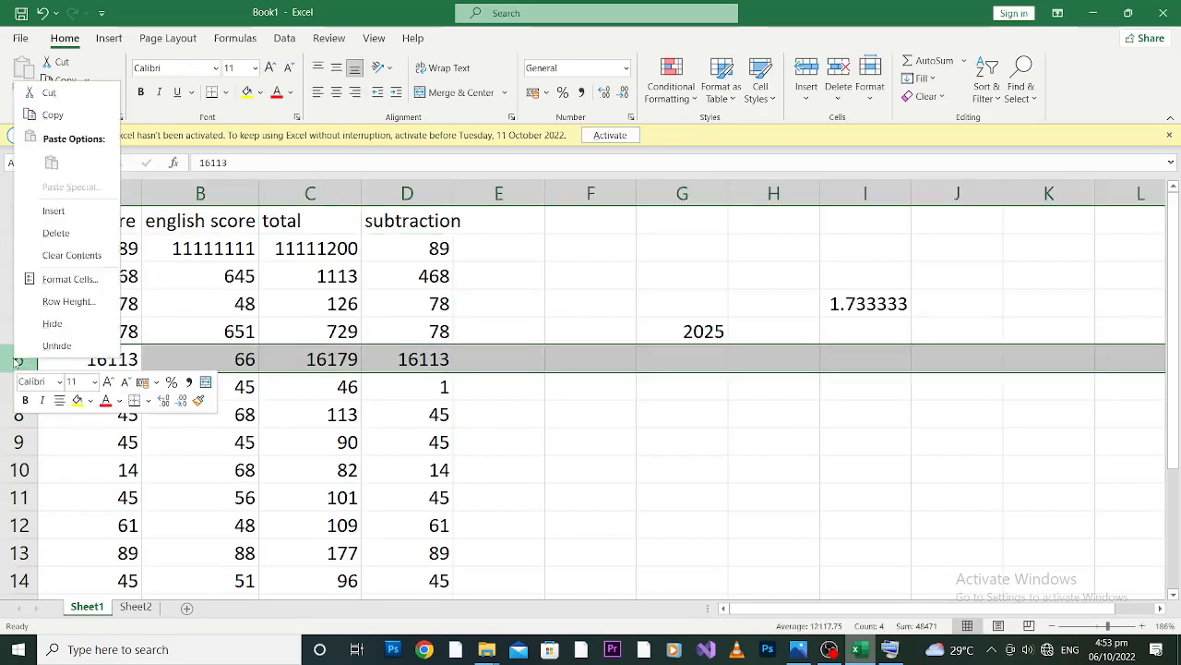
click(78, 212)
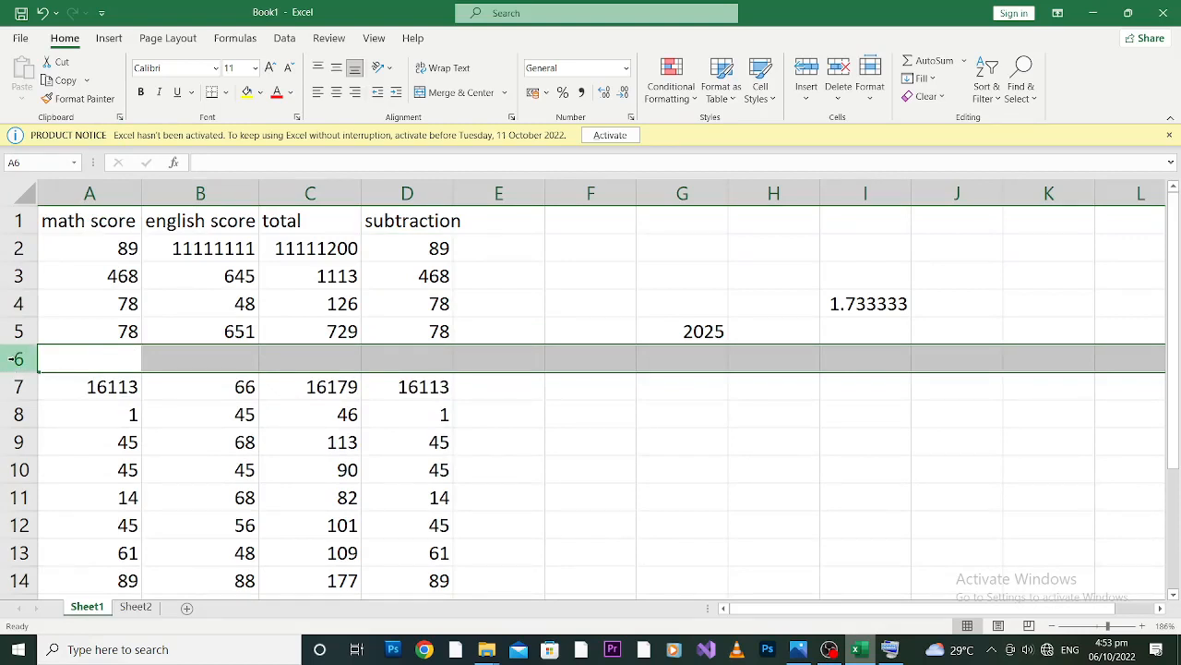
Fill the blank row 6 with 89 in column A, 15 in column B and 462 in column C.
click(98, 367)
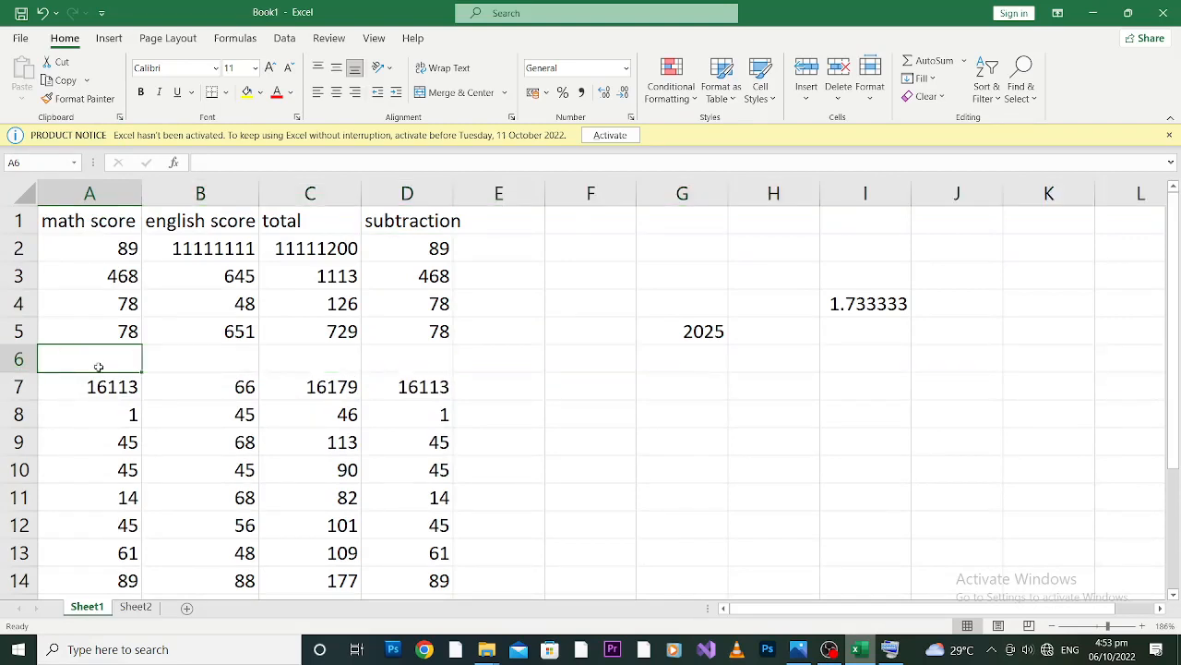
text(89)
key(Tab)
text(15)
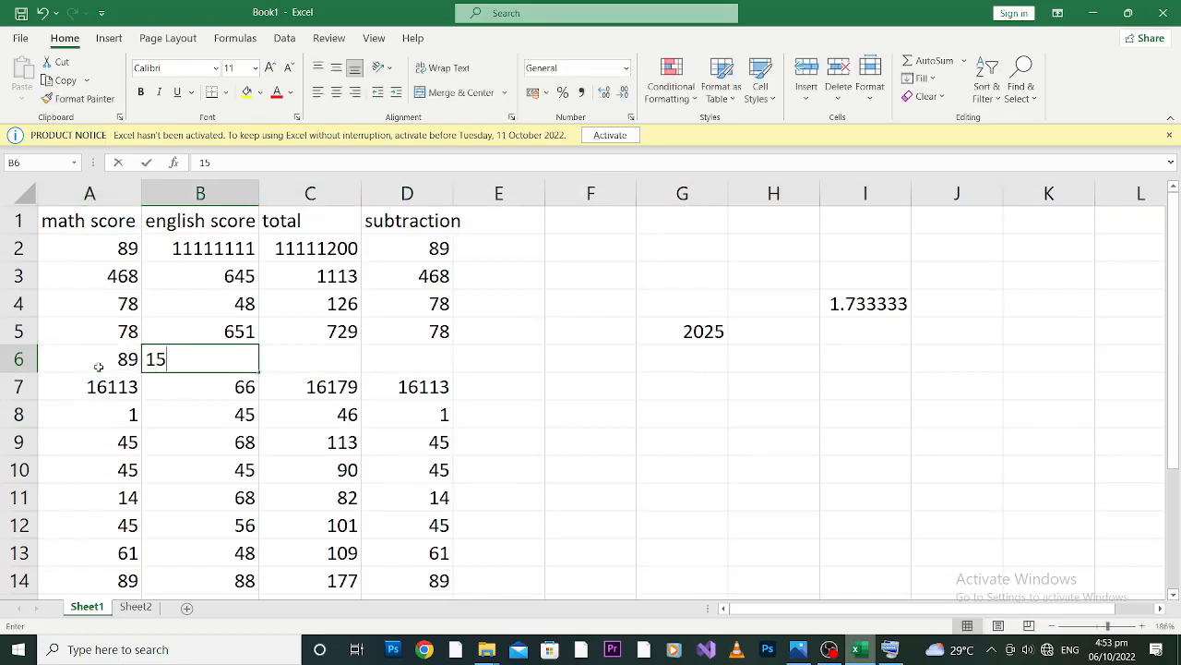
key(Tab)
text(462)
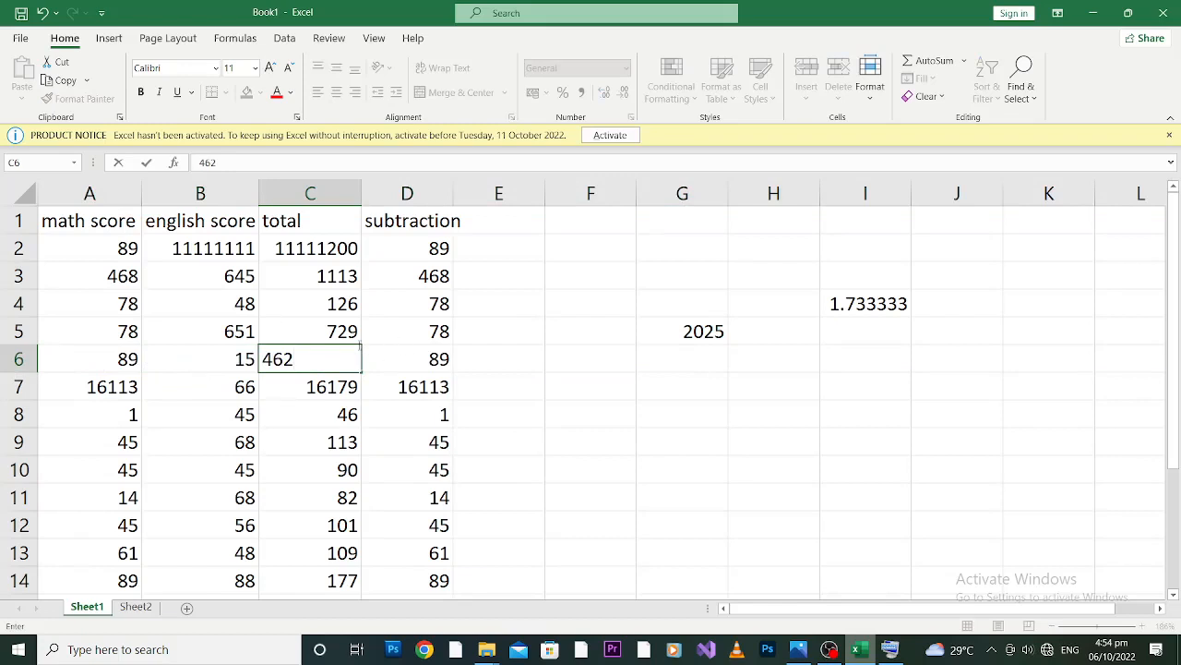
click(203, 423)
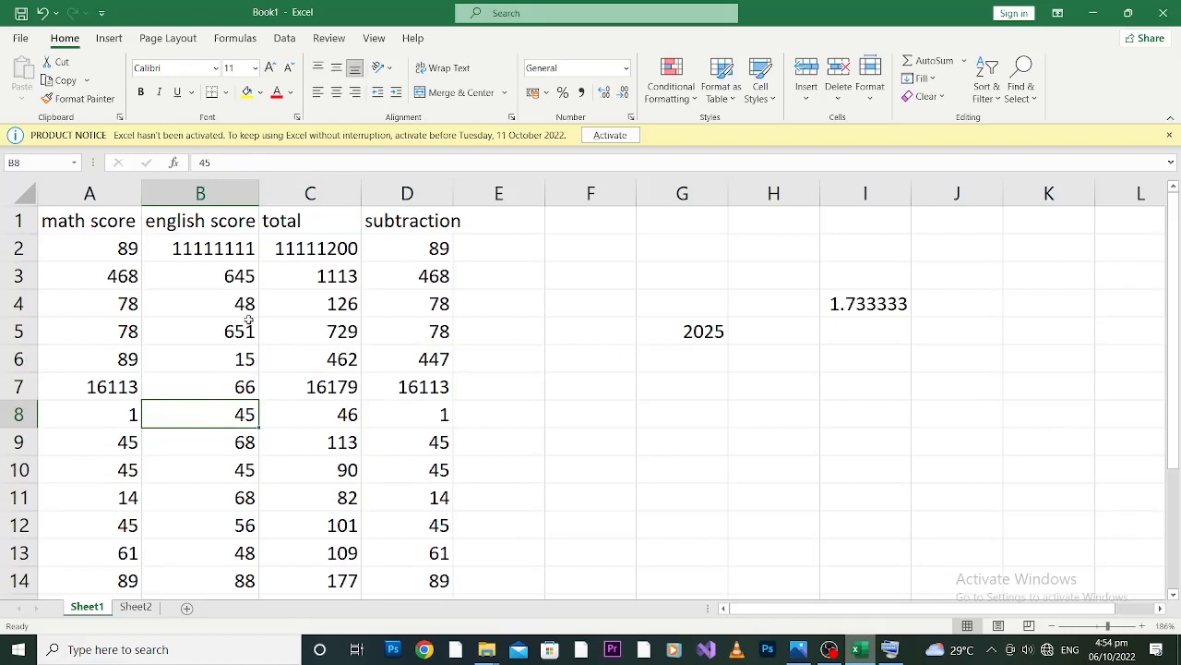
Insert a blank column before the math score column and enter the heading "names" in cell A1.
click(92, 193)
right_click(97, 197)
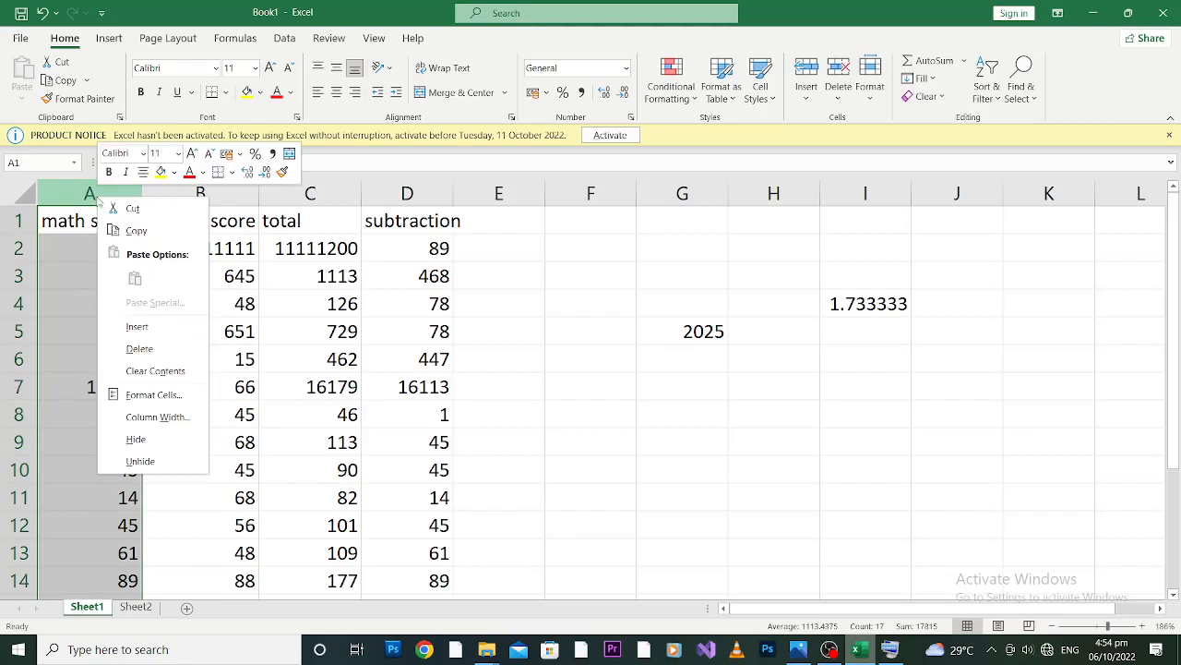
click(146, 329)
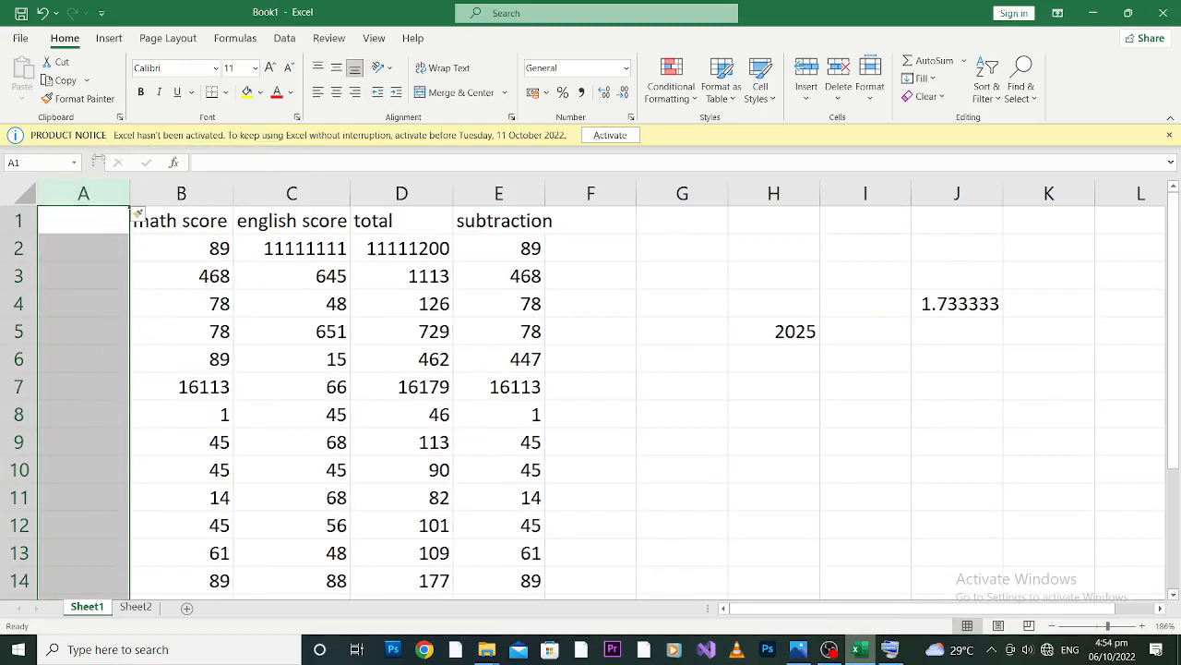
click(95, 211)
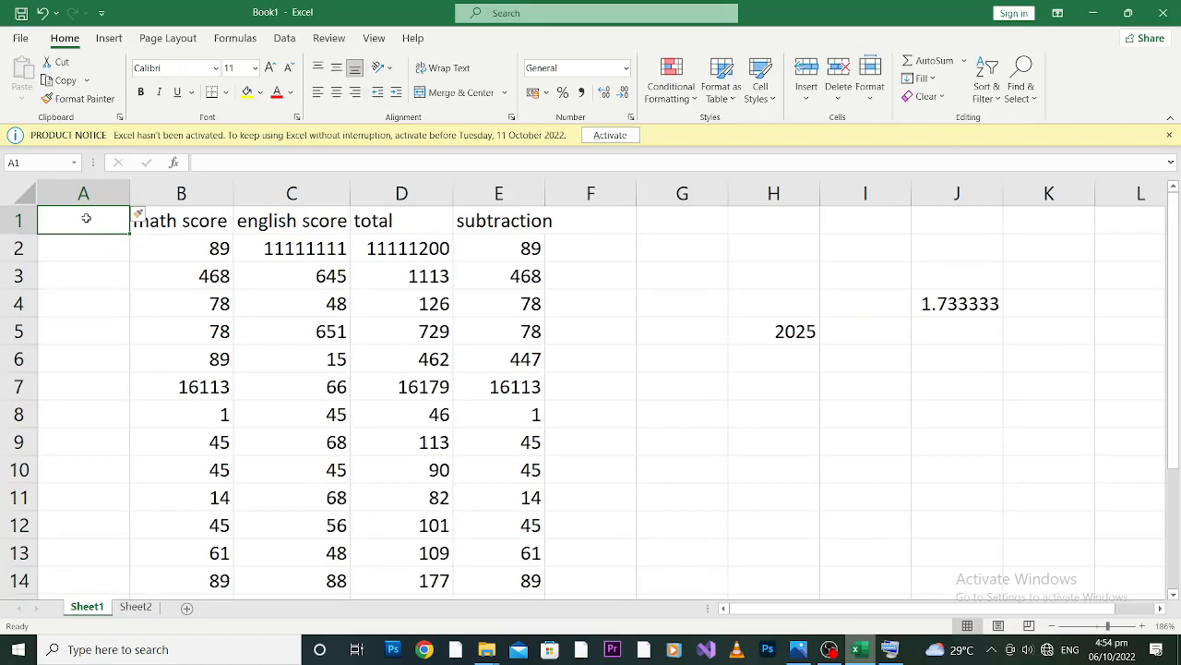
text(names)
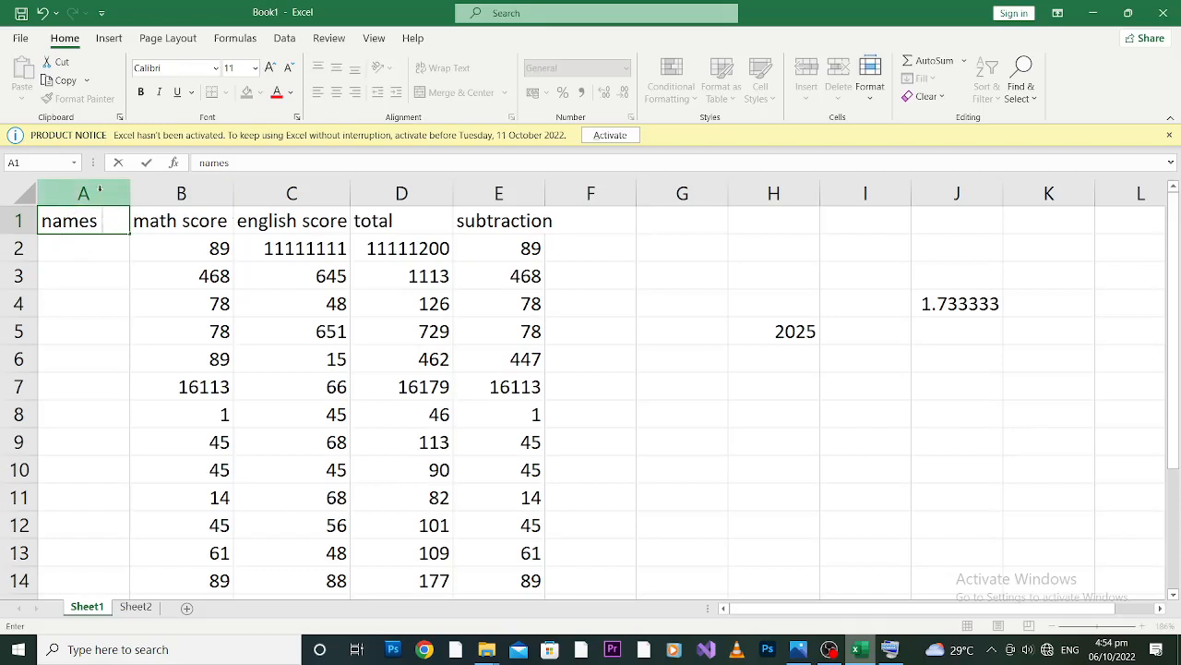
Enter a person's name in each of cells A2, A3 and A4 under the names heading.
click(79, 252)
text(Ican)
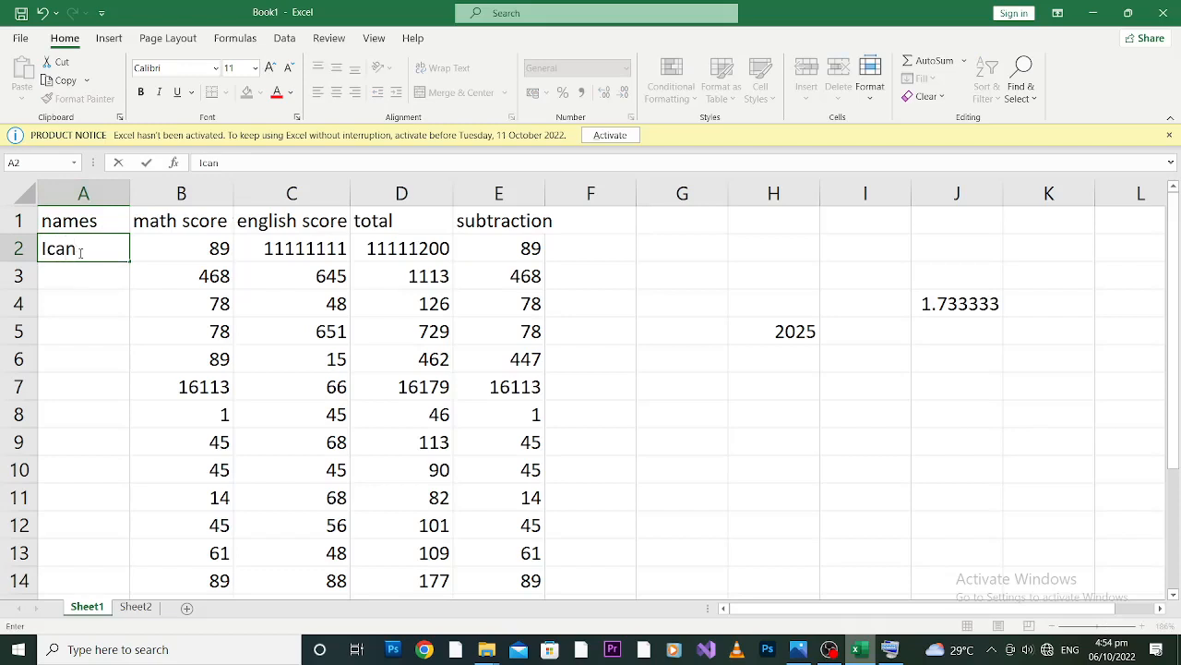
key(Return)
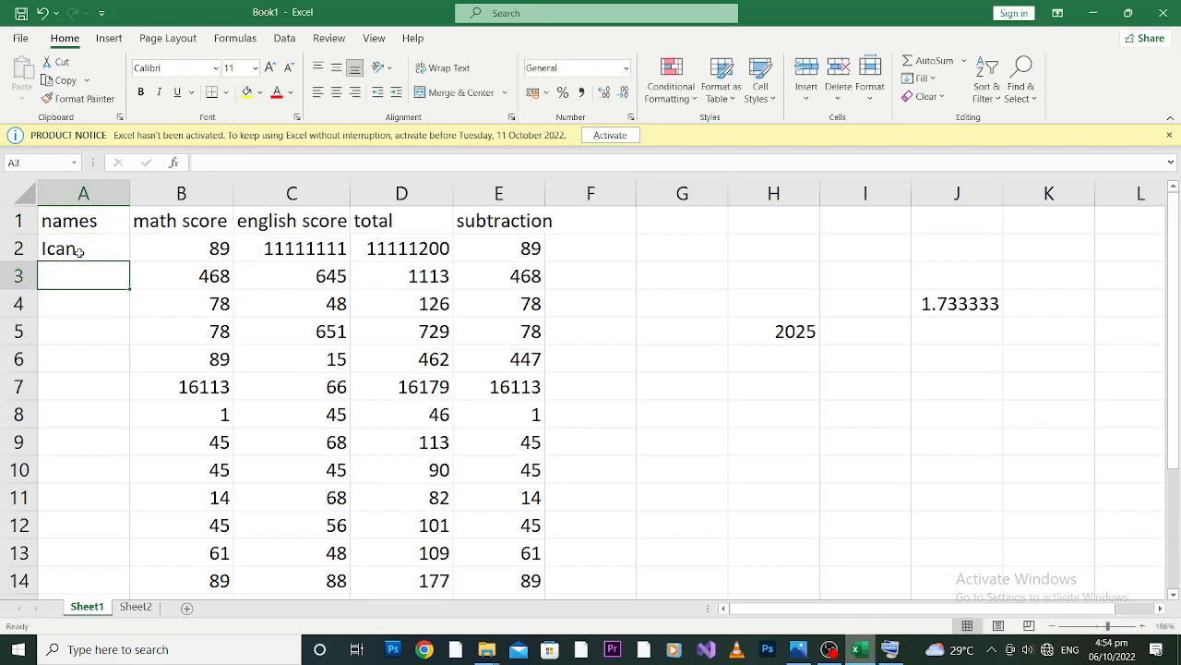
text(Akwa)
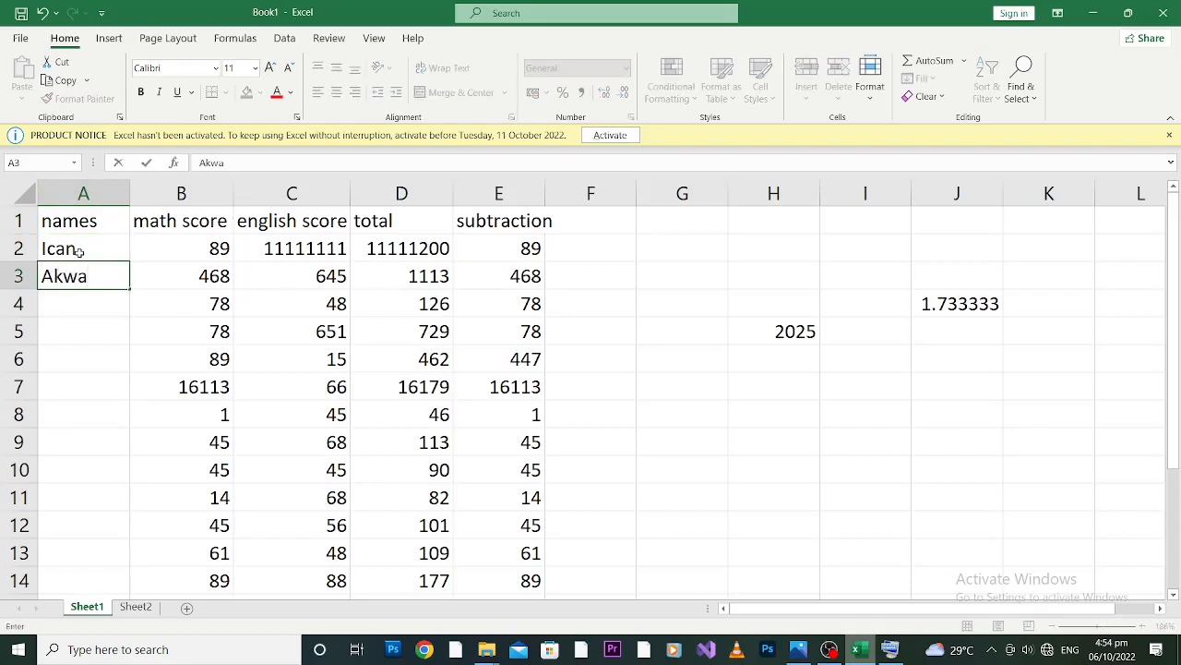
text(si)
click(75, 308)
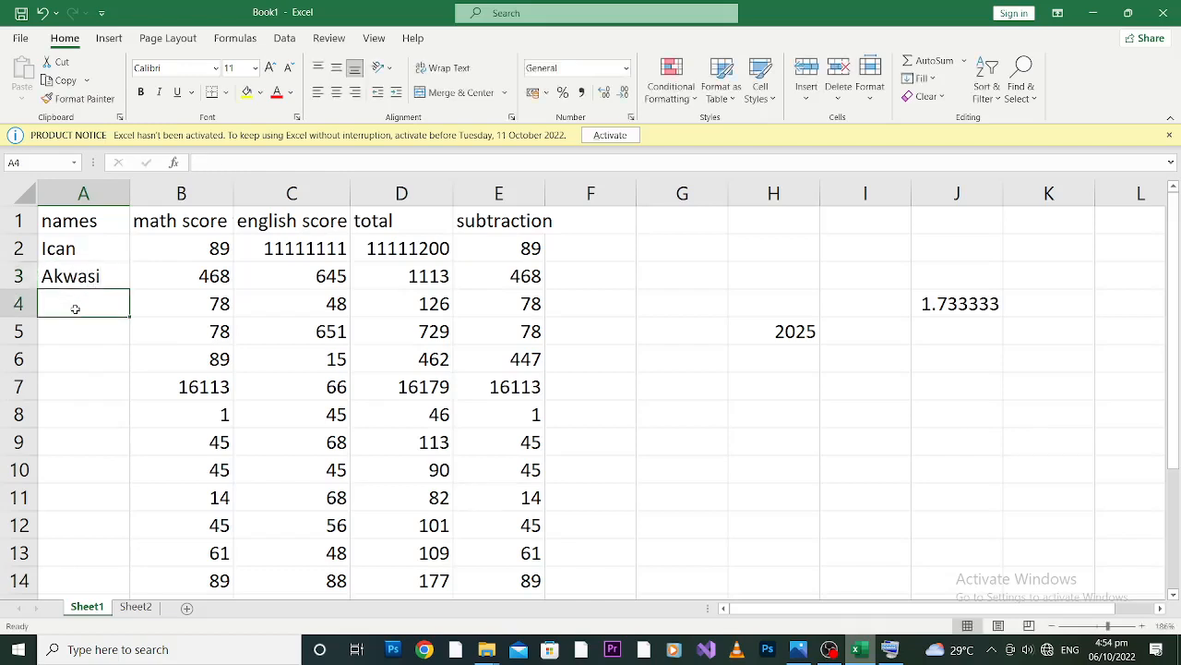
text(Otu)
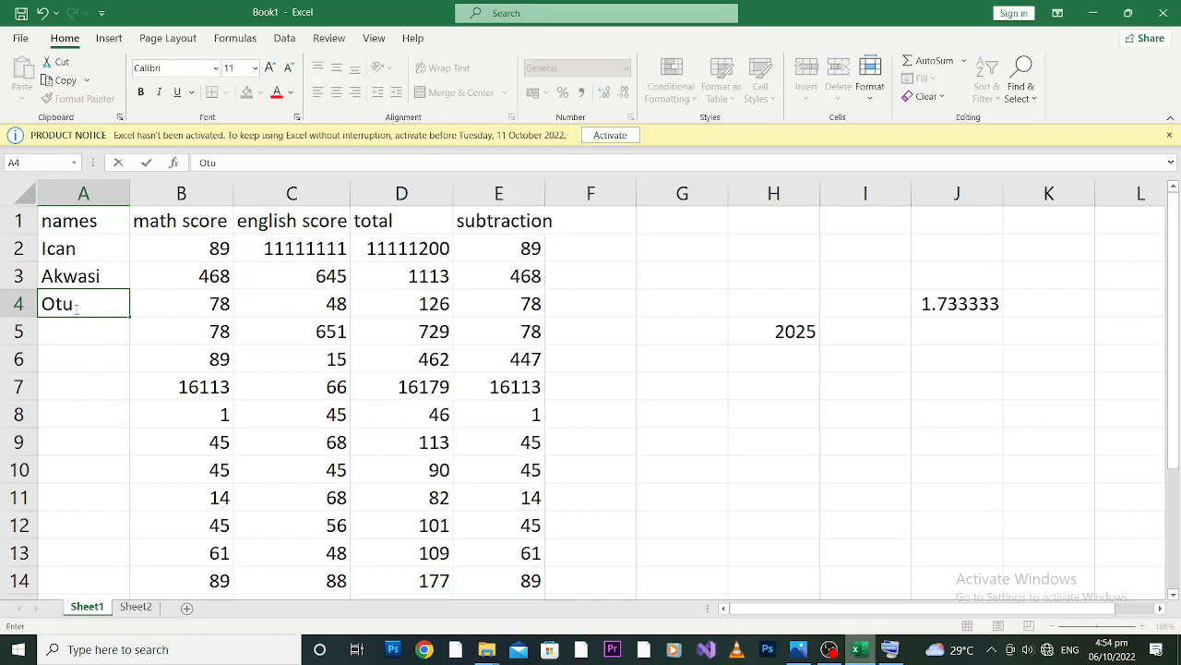
text(mfo)
Fill cells A5 and A6 of the names column with a person's name each.
click(68, 333)
text(O)
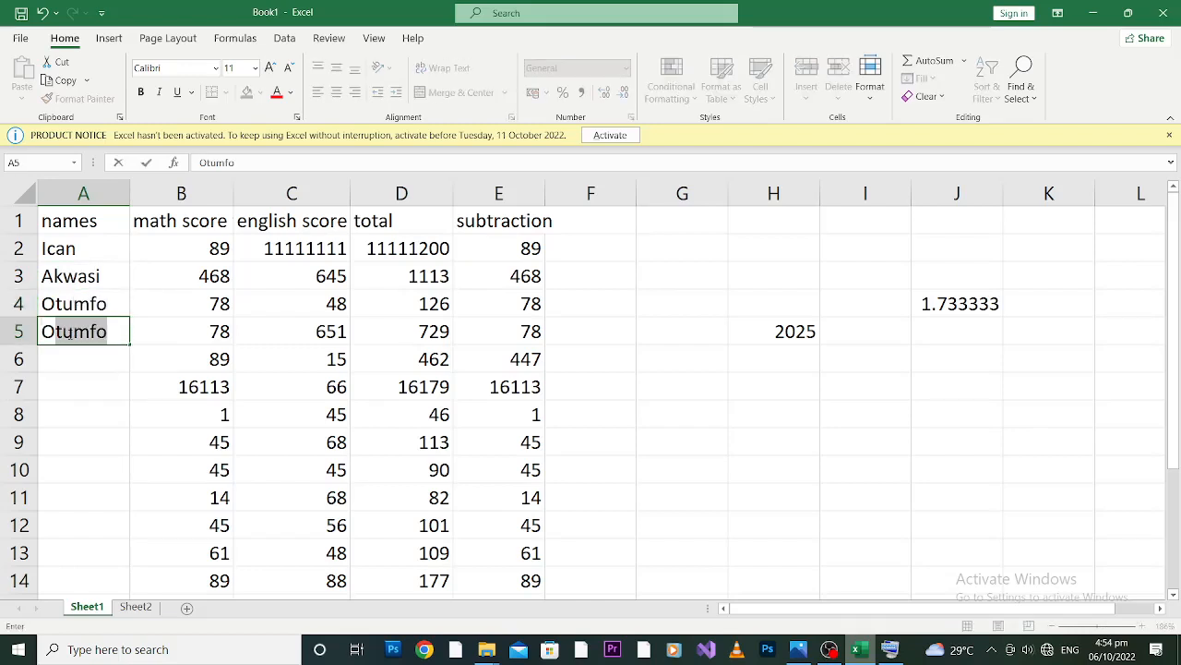
text(sei)
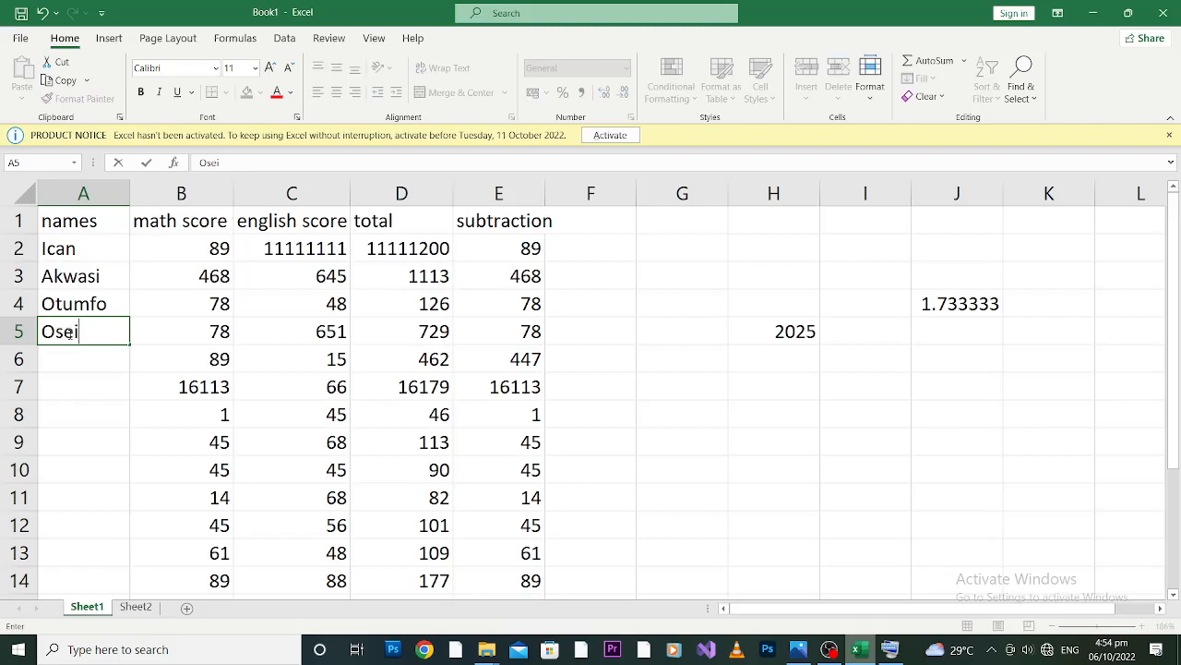
click(77, 357)
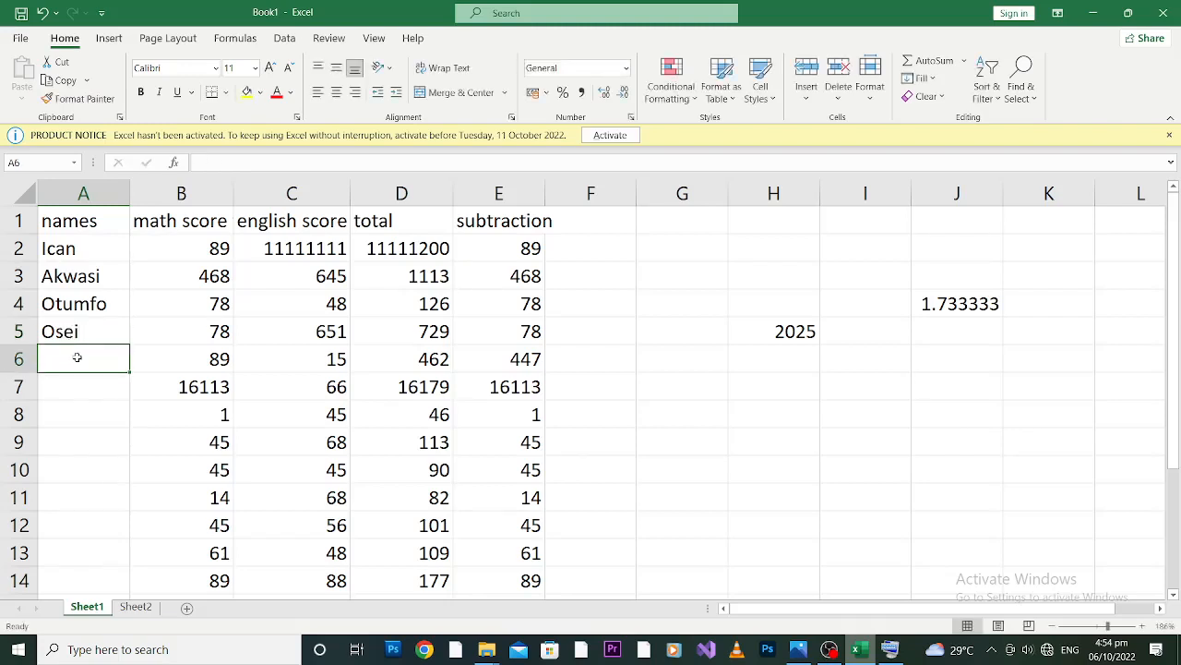
text(T)
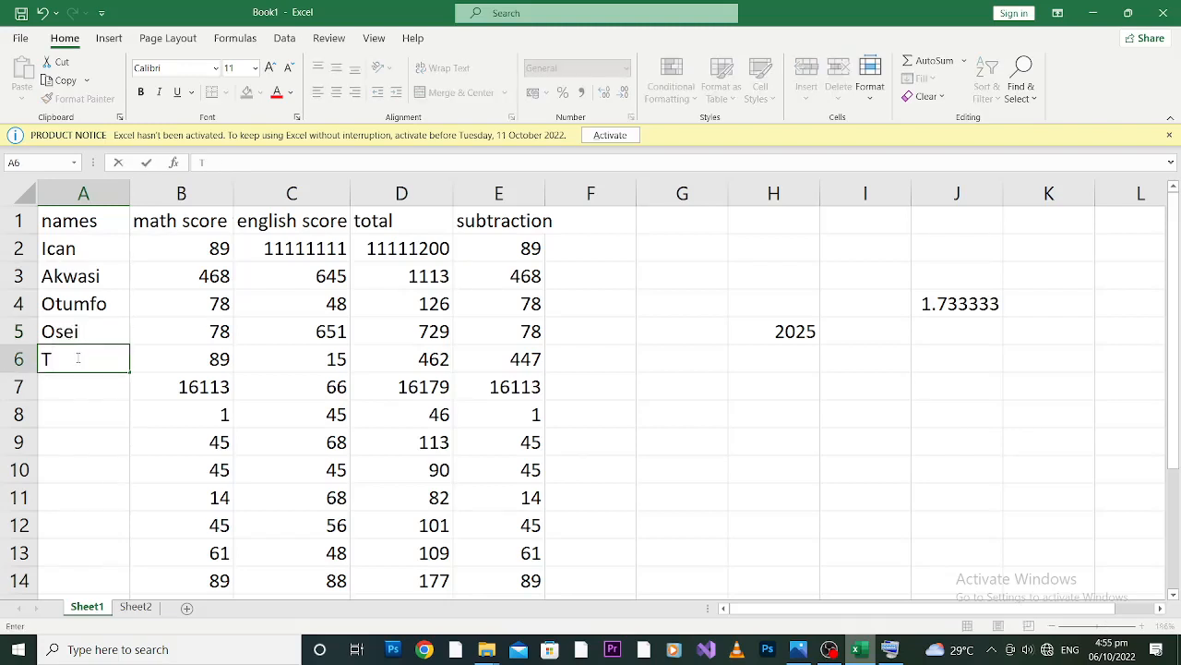
text(ut)
key(BackSpace)
text(utu)
Enter "Second" in cell A7 of the names column.
click(95, 385)
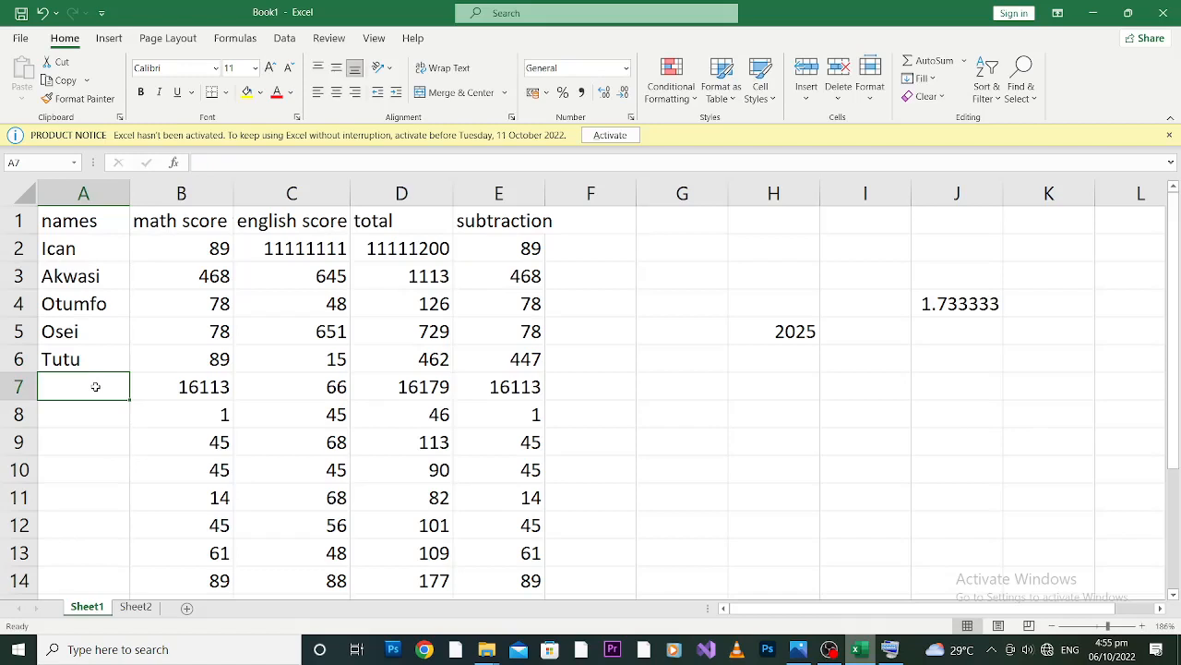
text(Senc)
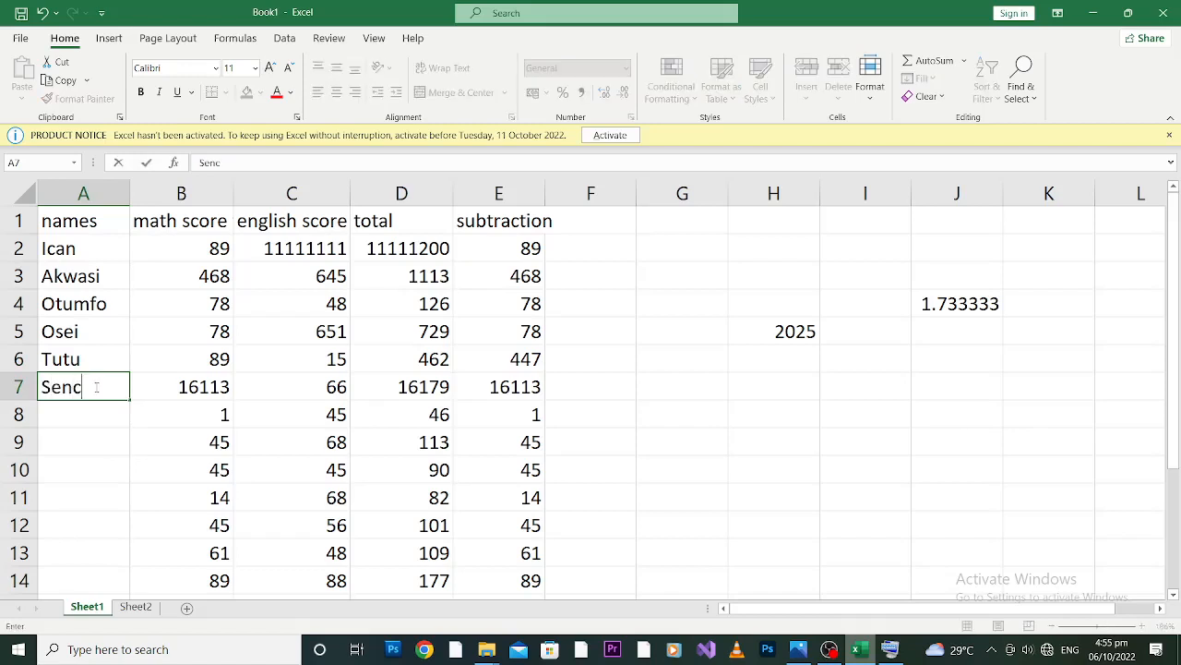
key(BackSpace)
key(BackSpace)
text(cond)
click(78, 303)
click(80, 332)
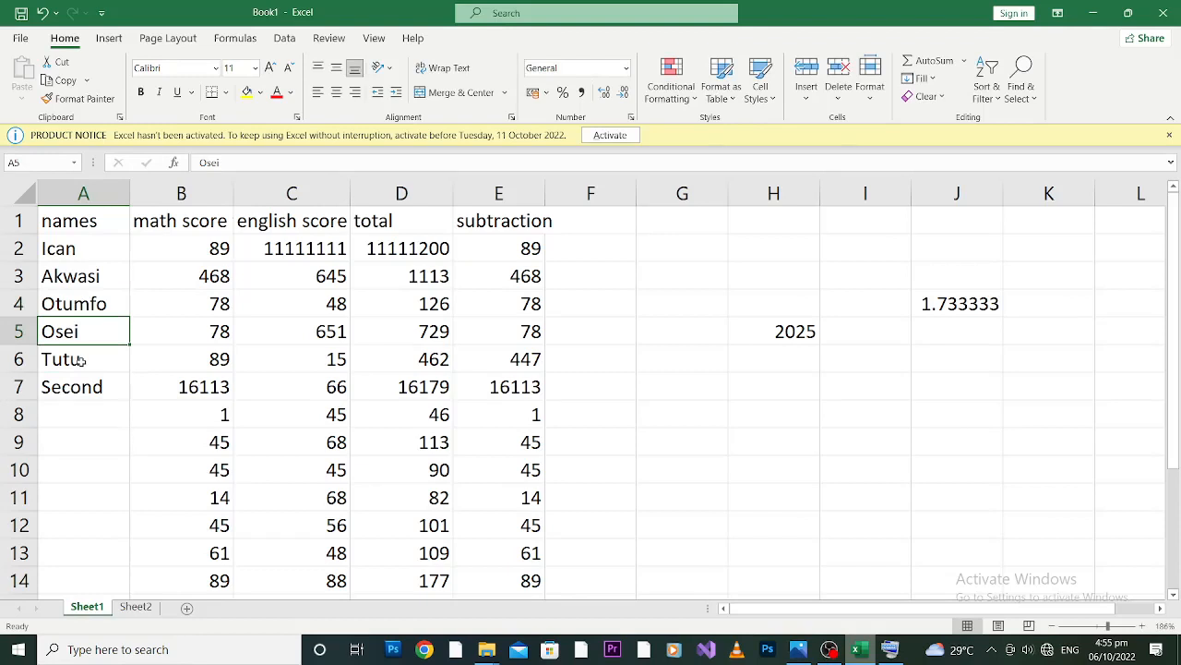
click(81, 360)
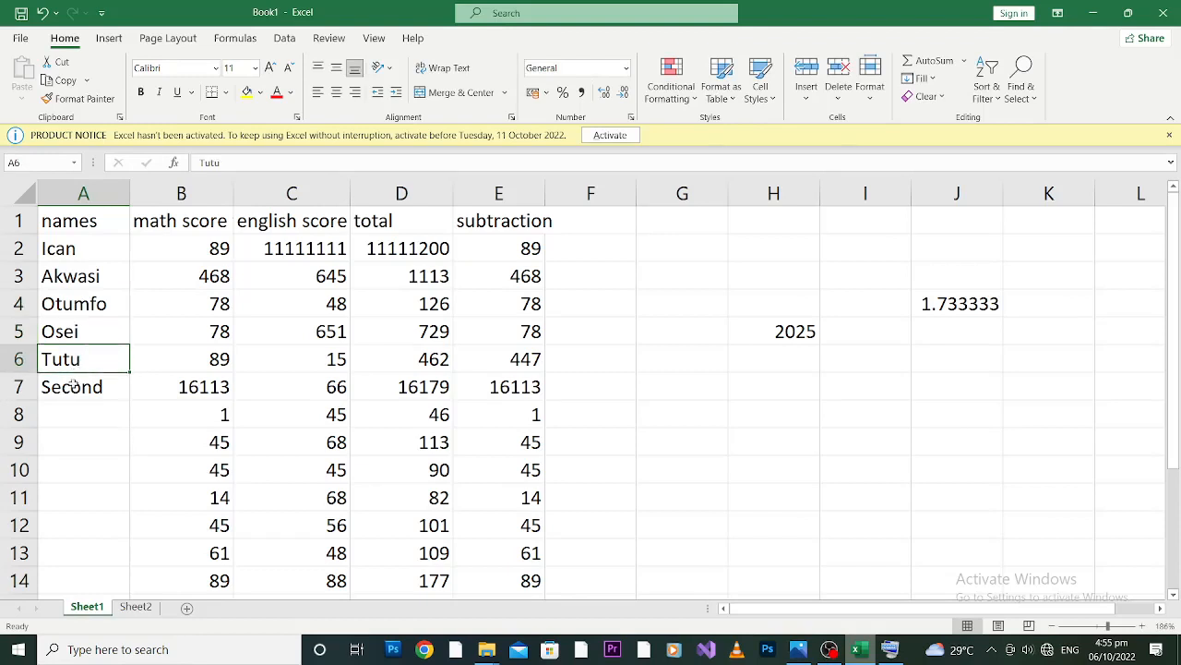
click(73, 386)
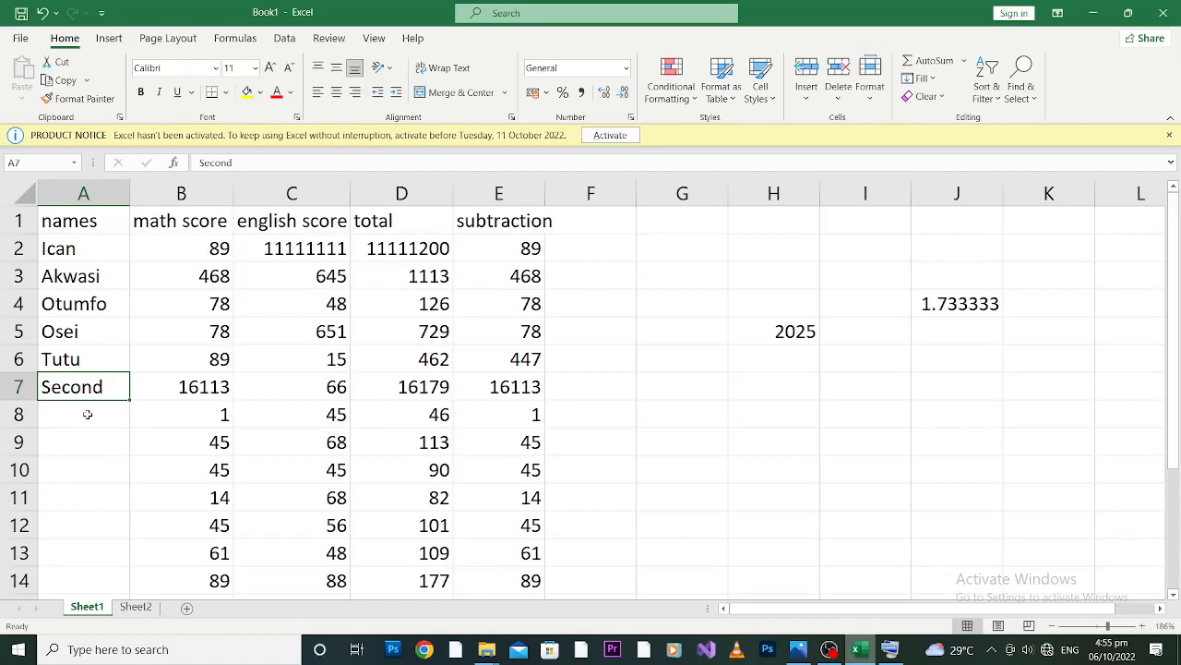
click(76, 314)
Enter a person's name in each of cells A8 and A9 of the names column.
click(84, 417)
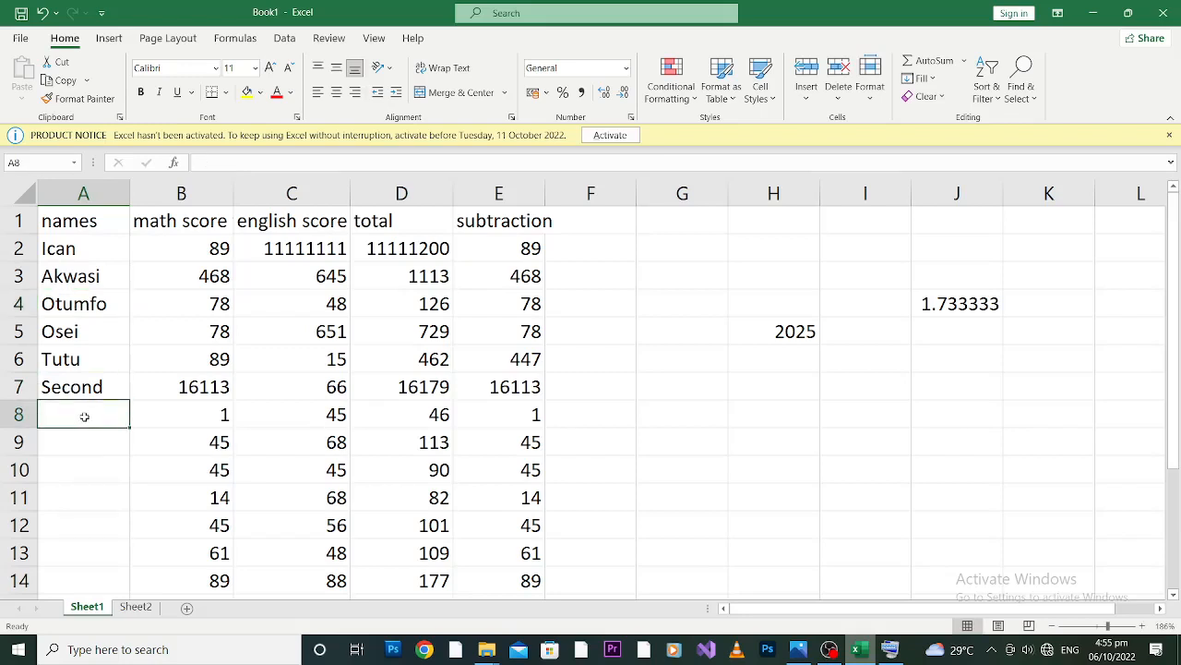
text(Nab)
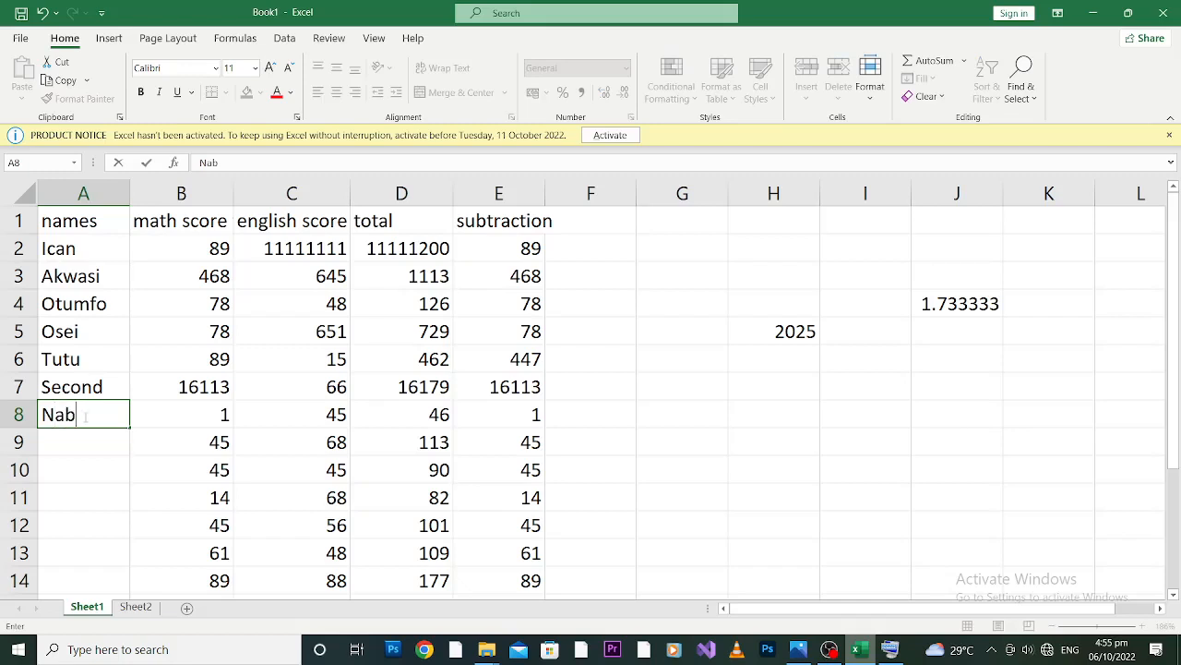
key(BackSpace)
text(na)
click(78, 444)
text(Ma)
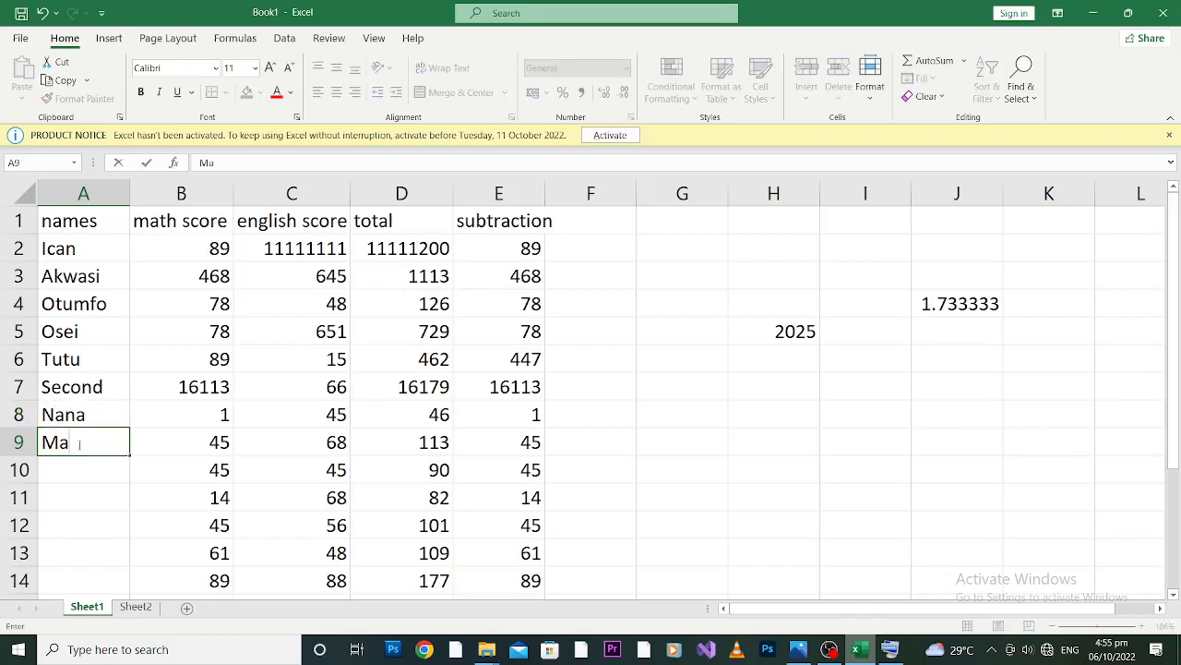
text(hama)
Continue the names column with a person's name in each of cells A10 and A11.
click(83, 471)
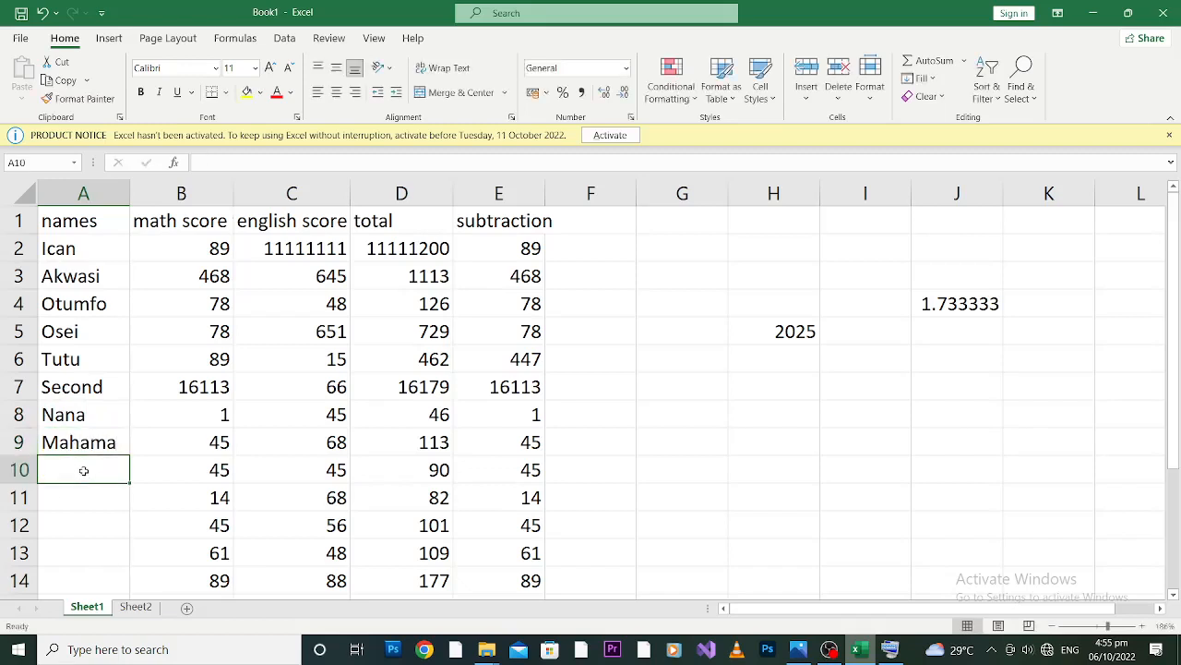
text(Mills)
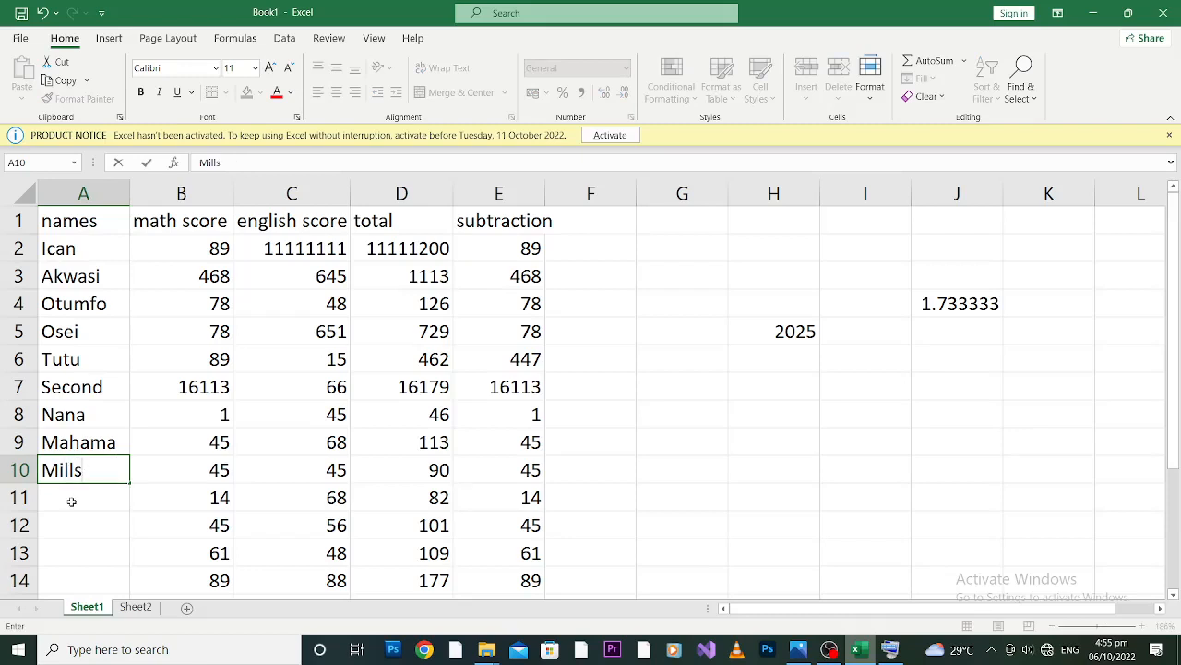
click(72, 497)
text(Atta)
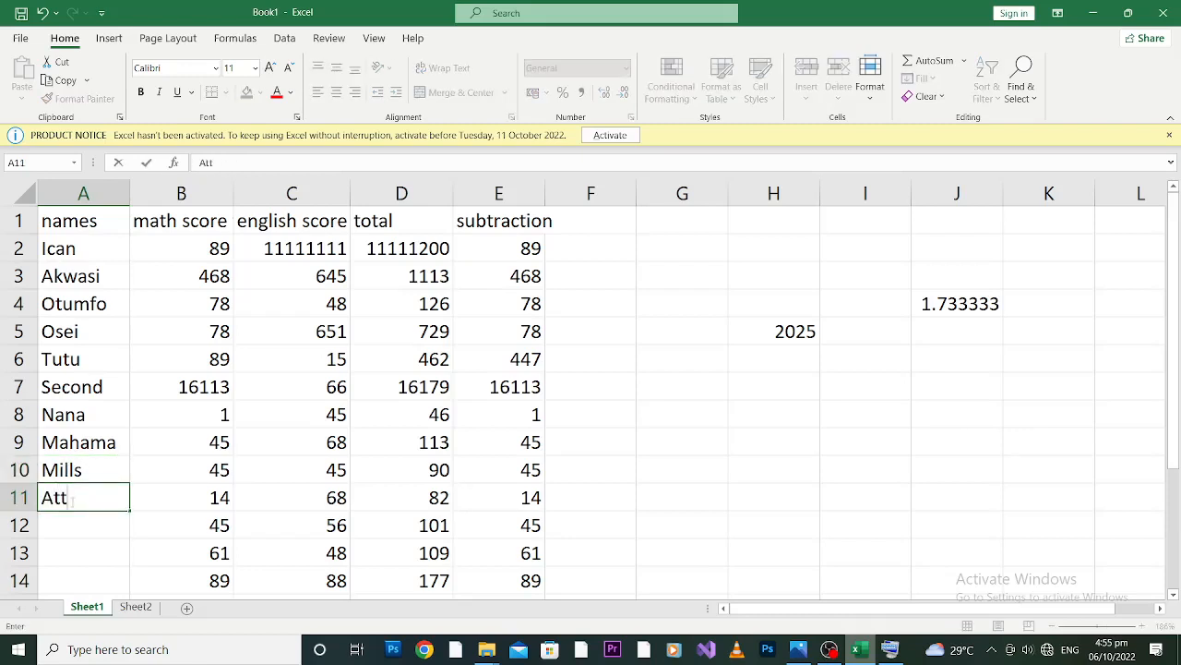
Enter a surname in cell A12 and a two-part first name in cell A13.
click(105, 527)
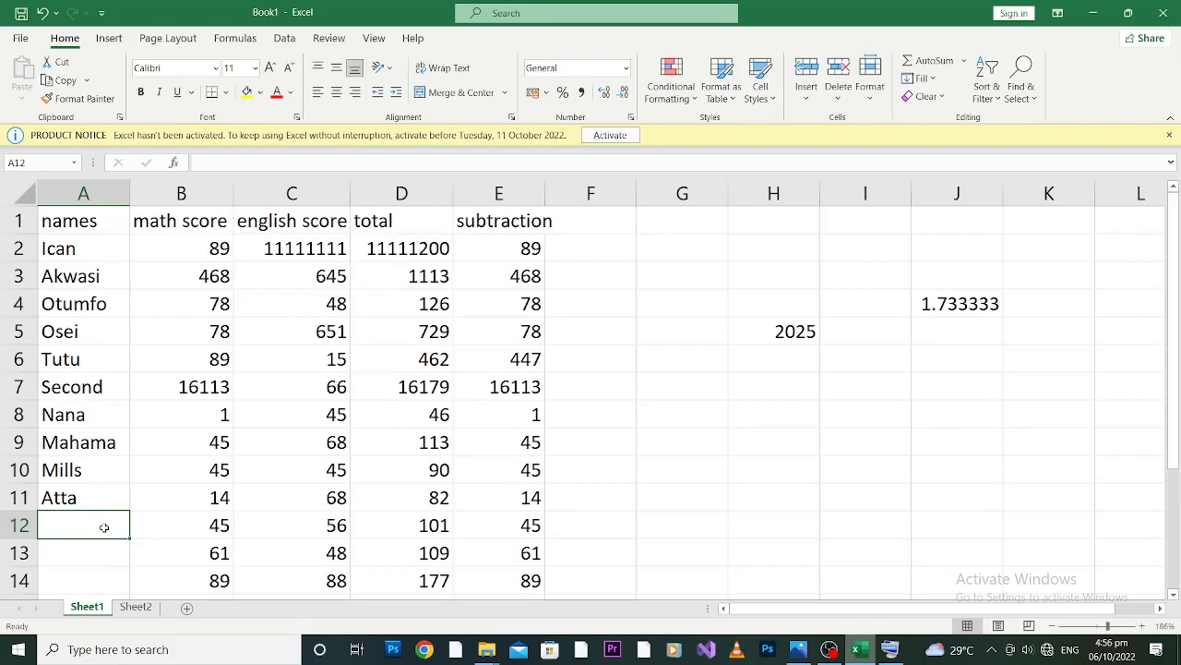
text(Boaten)
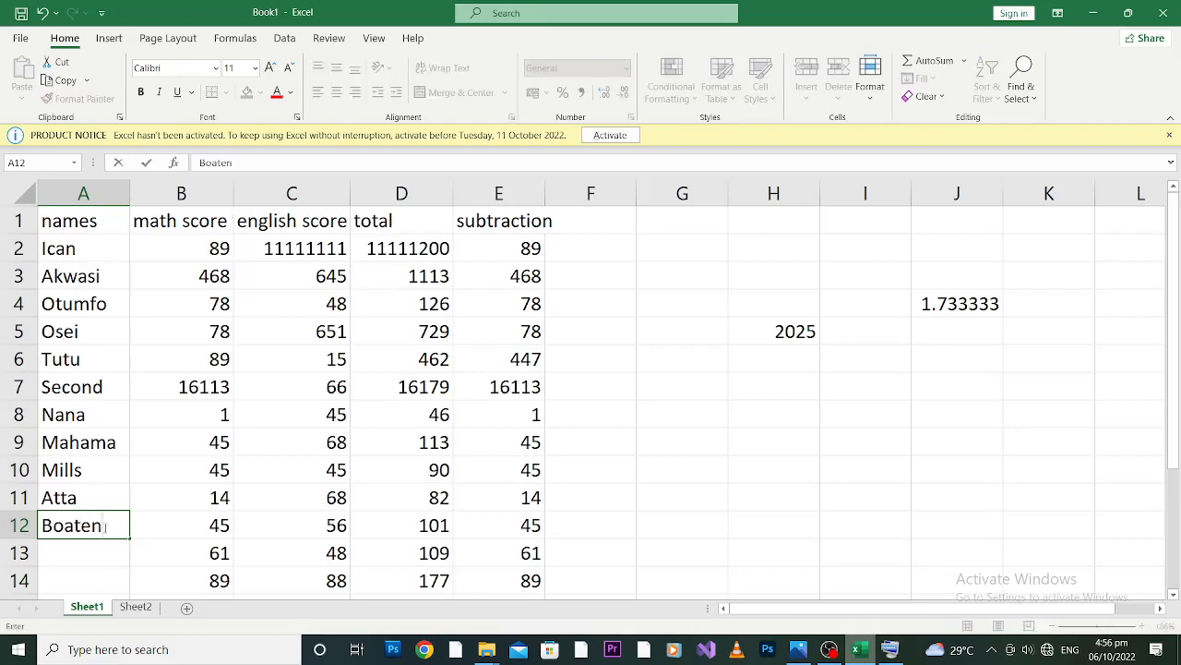
text(g)
click(92, 548)
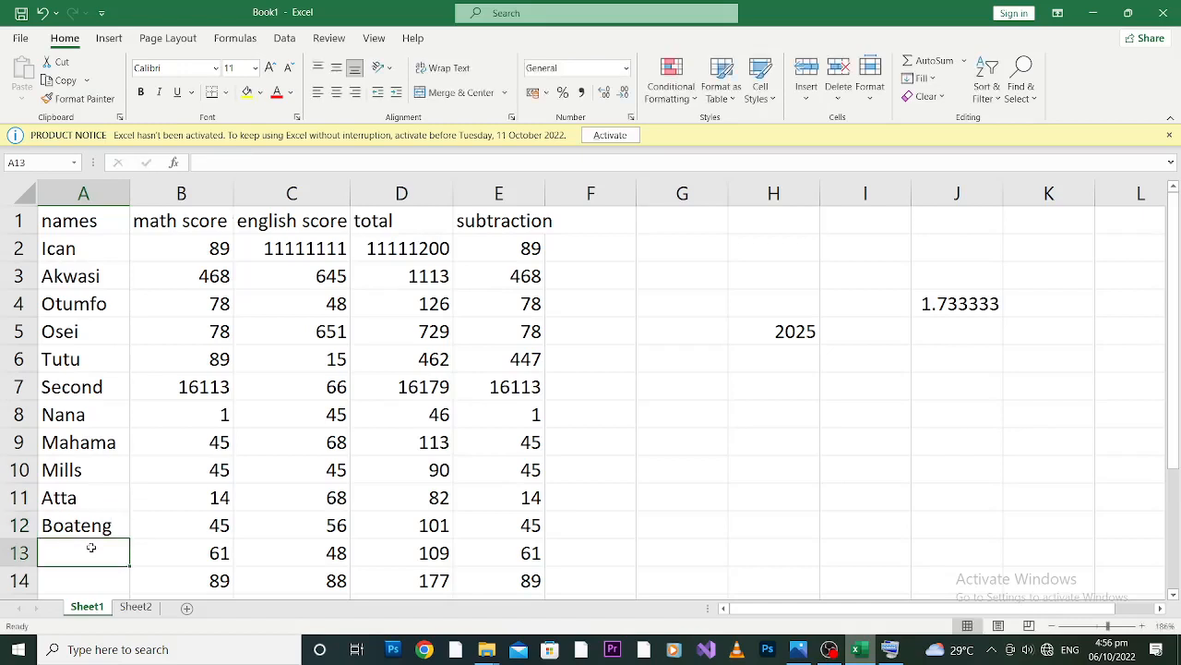
text(Je)
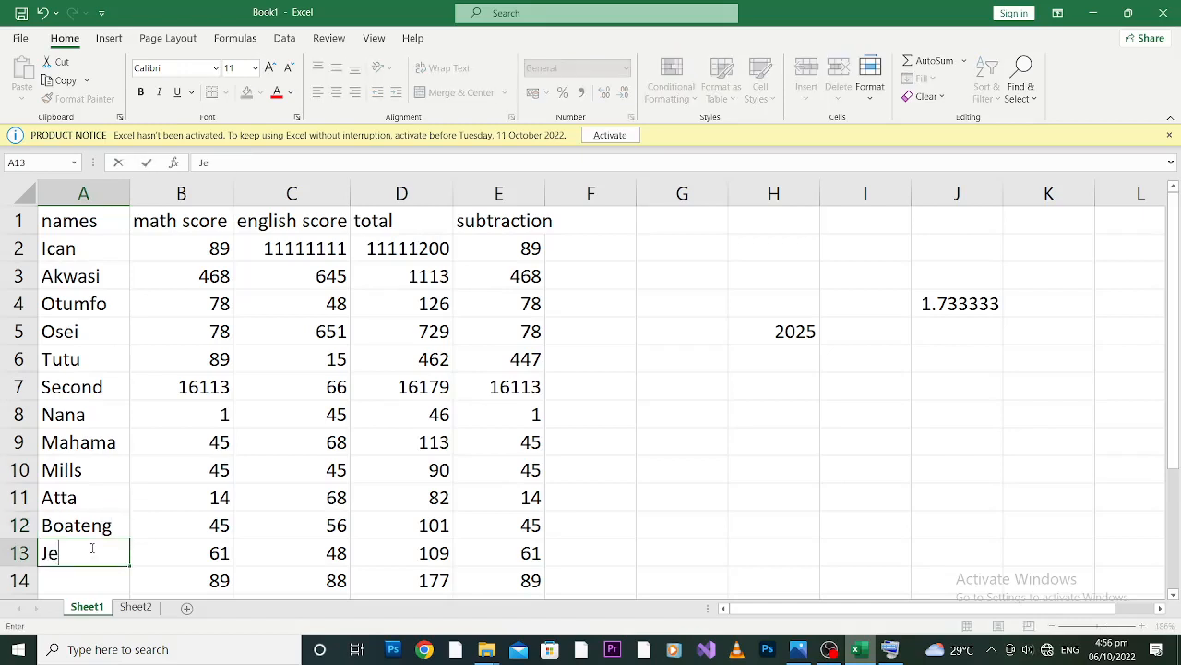
text(rry John)
Enter a person's name in cell A14 and "Ga" in cell A15 of the names column.
click(74, 587)
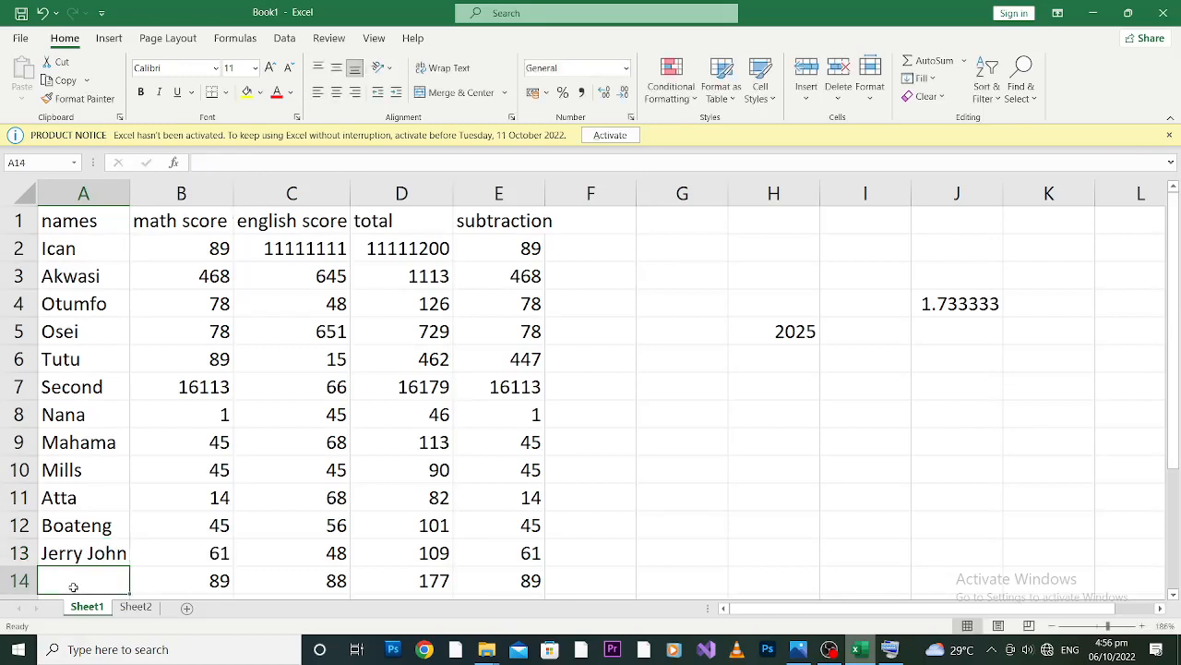
text(Evans)
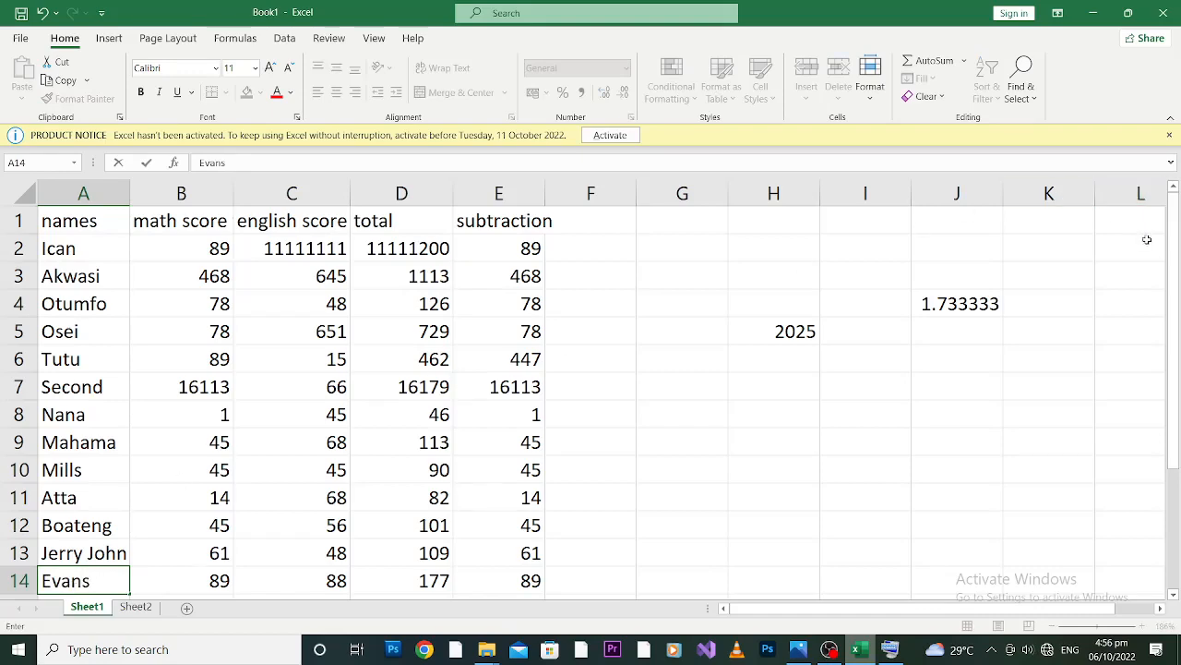
drag(1176, 254, 1175, 374)
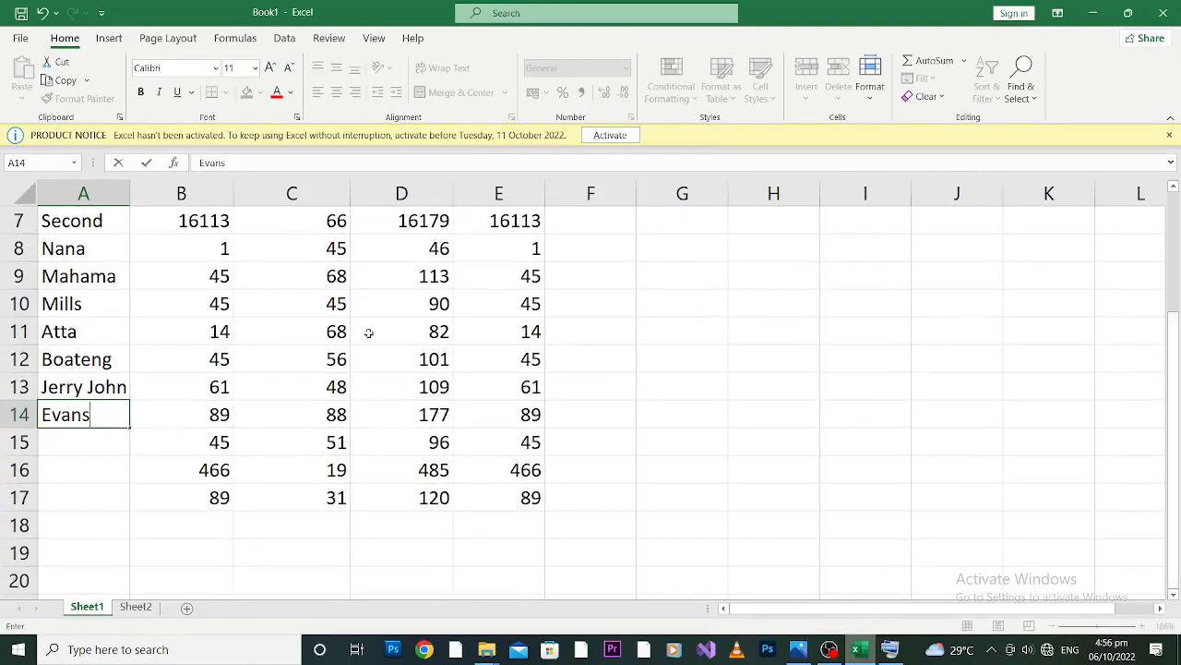
click(104, 438)
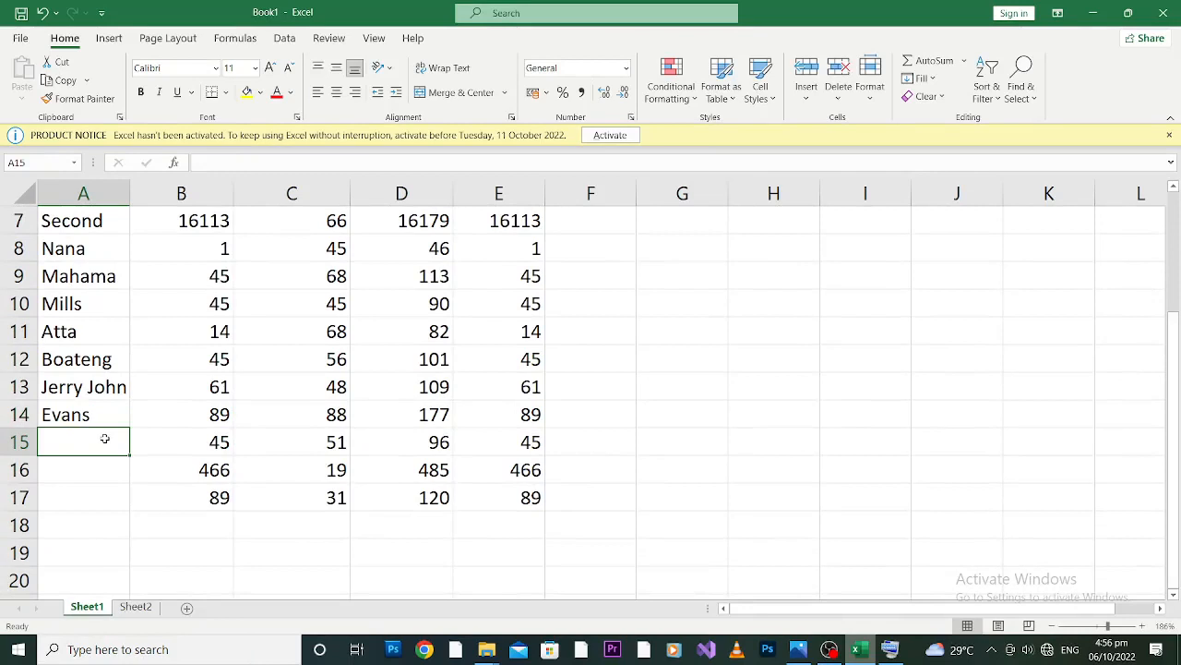
text(Ga)
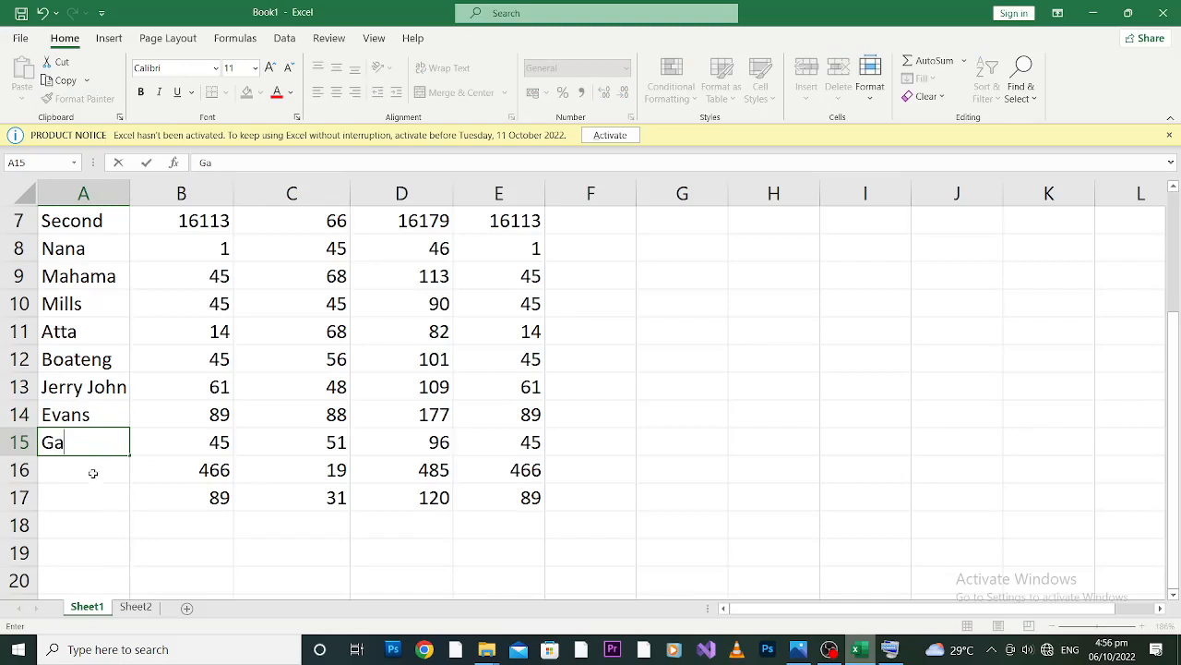
Complete the names column with a person's name in each of cells A16 and A17.
click(92, 472)
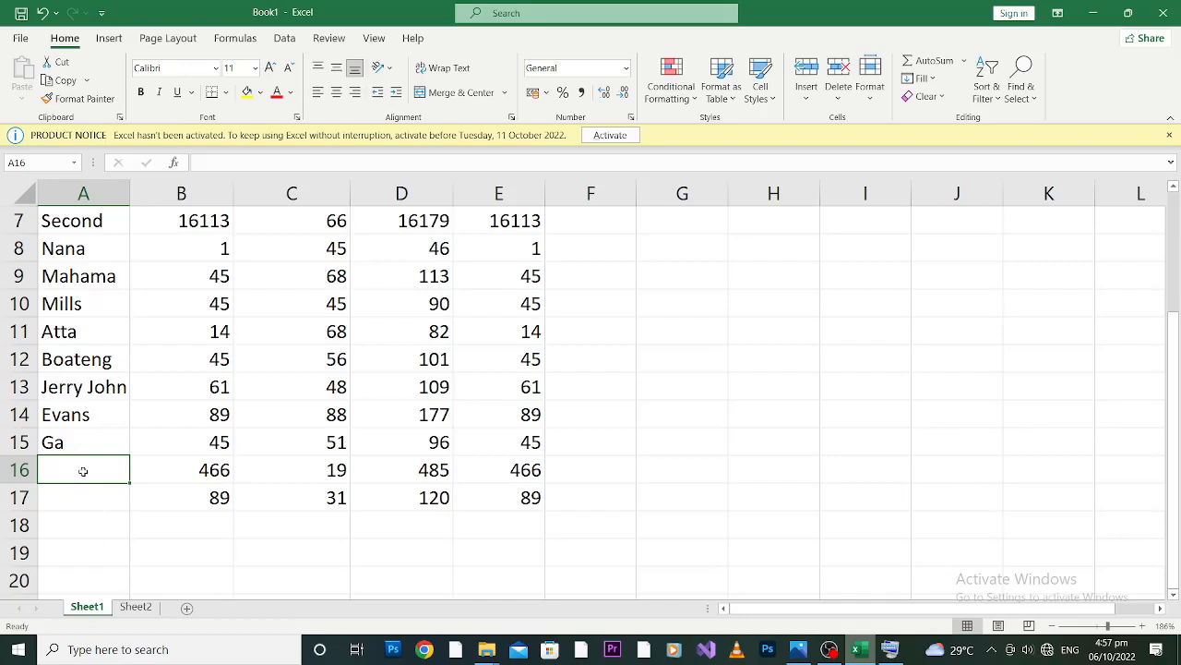
text(Am)
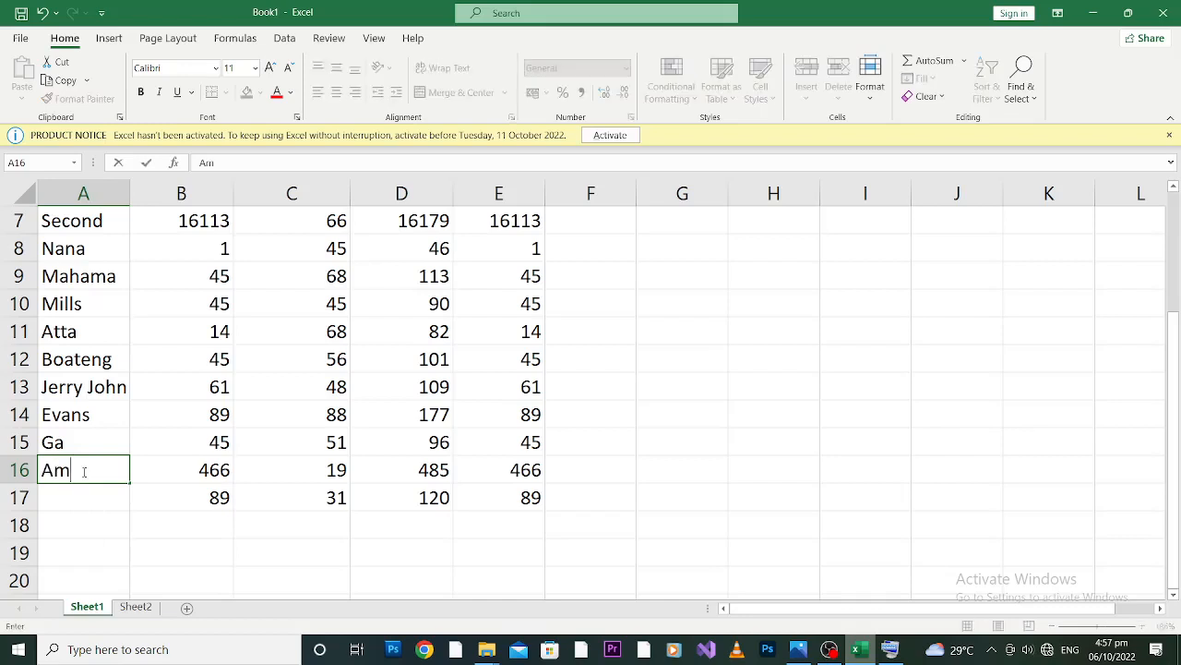
key(BackSpace)
text(samoah)
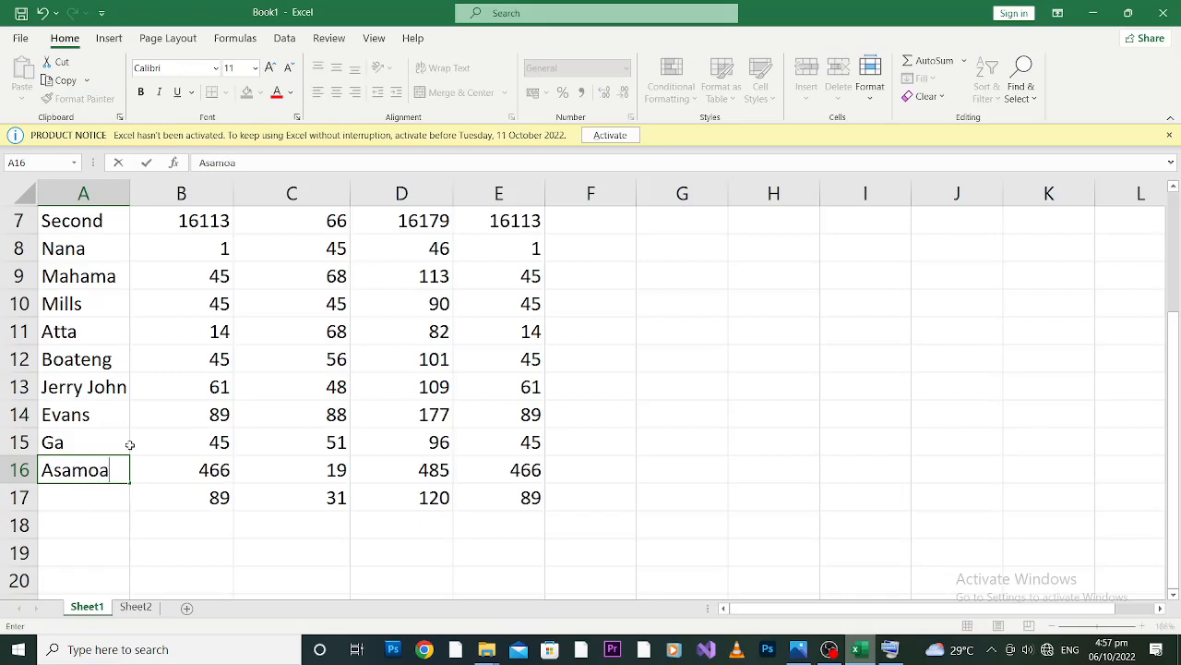
click(95, 494)
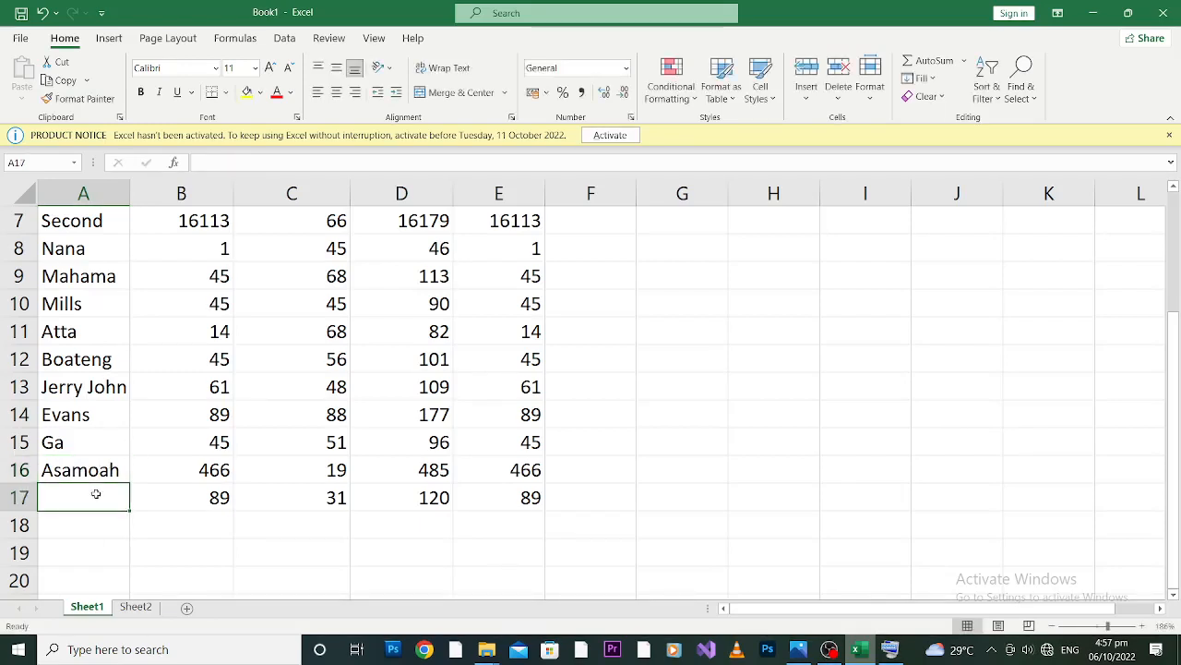
text(Gyan)
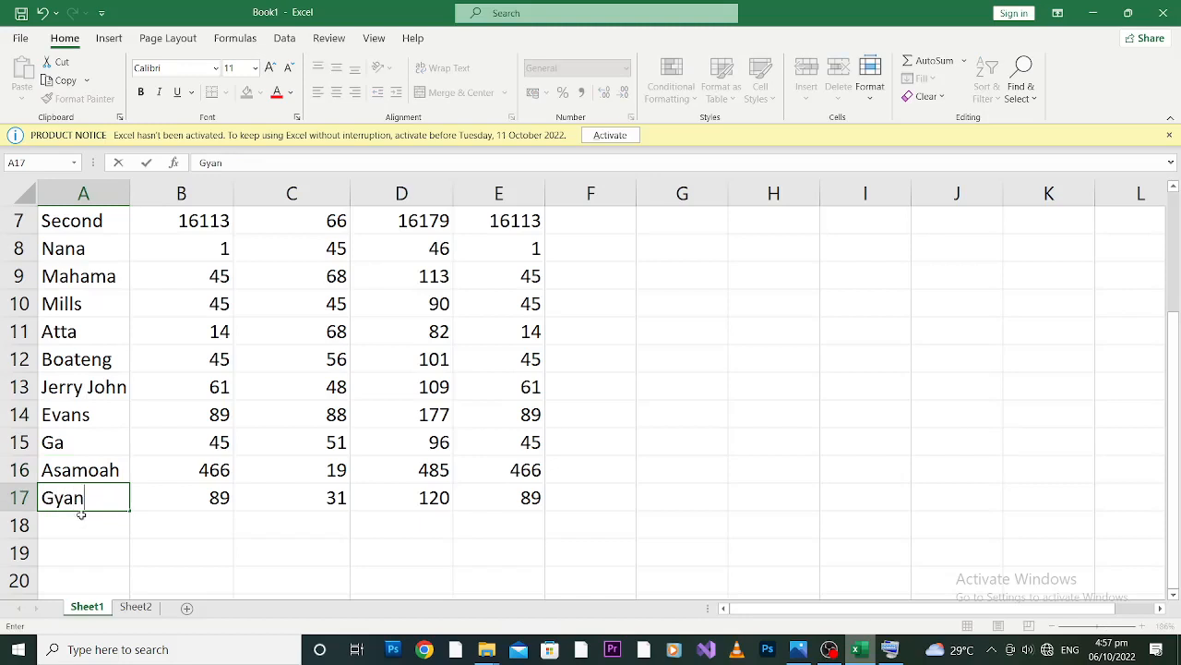
click(94, 520)
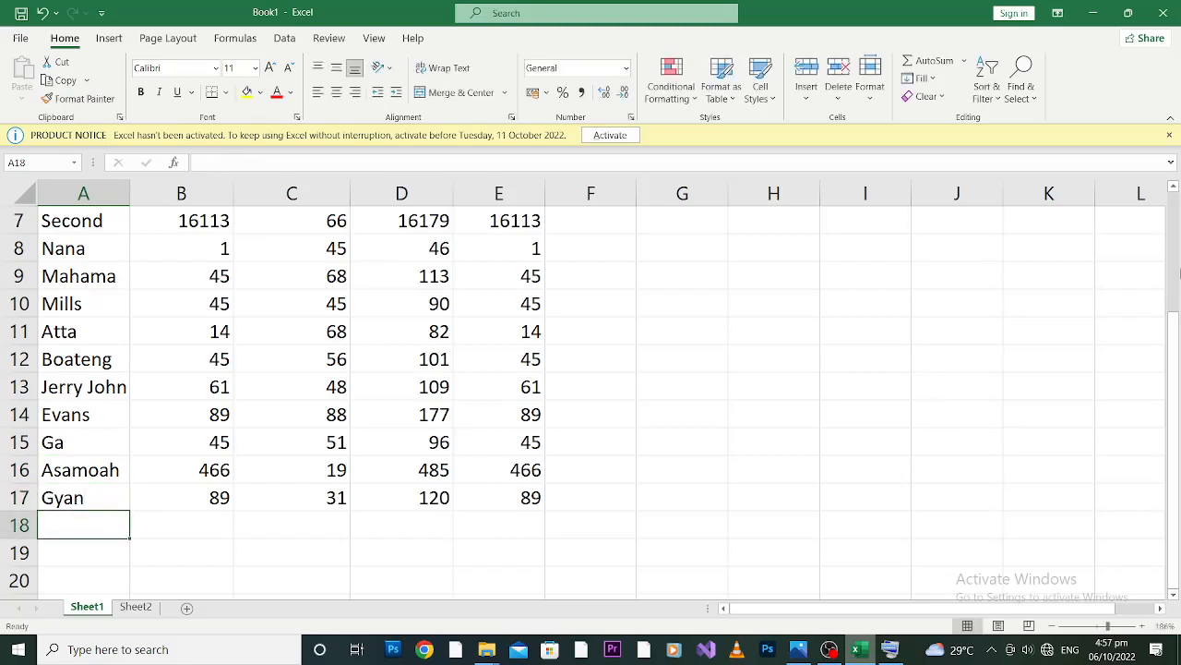
Extend the heading in cell A1 to read "names of students".
drag(1177, 369, 1177, 407)
drag(1175, 404, 1179, 287)
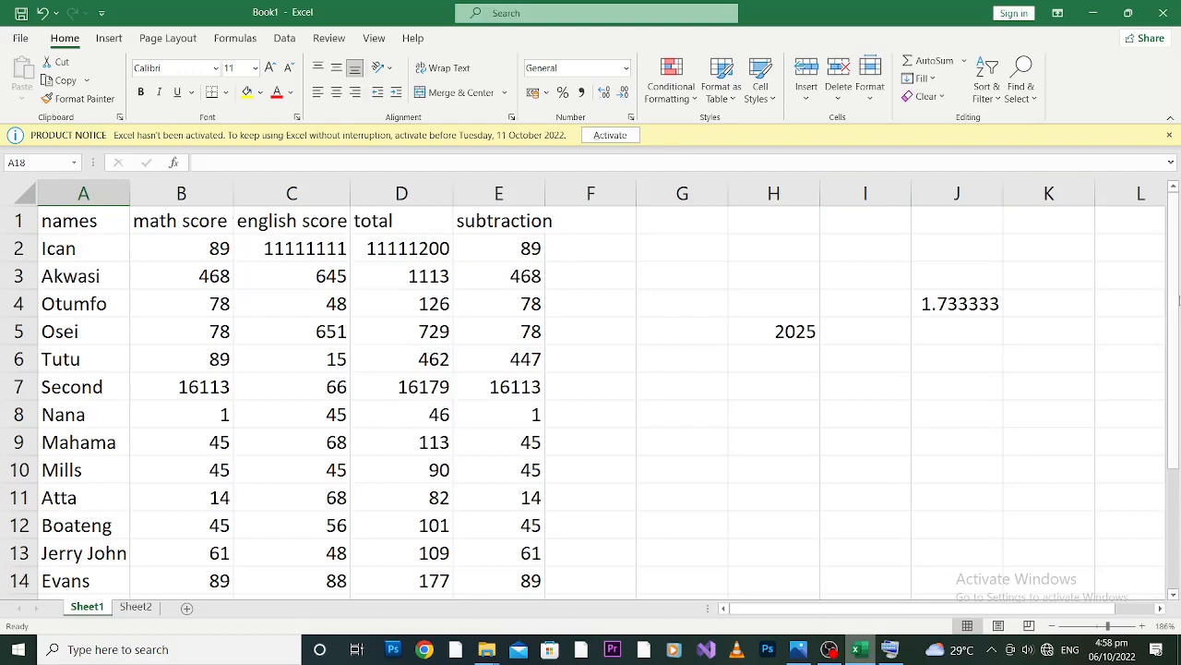
mouse_move(1178, 297)
mouse_down()
mouse_move(1177, 308)
mouse_move(1179, 288)
mouse_up()
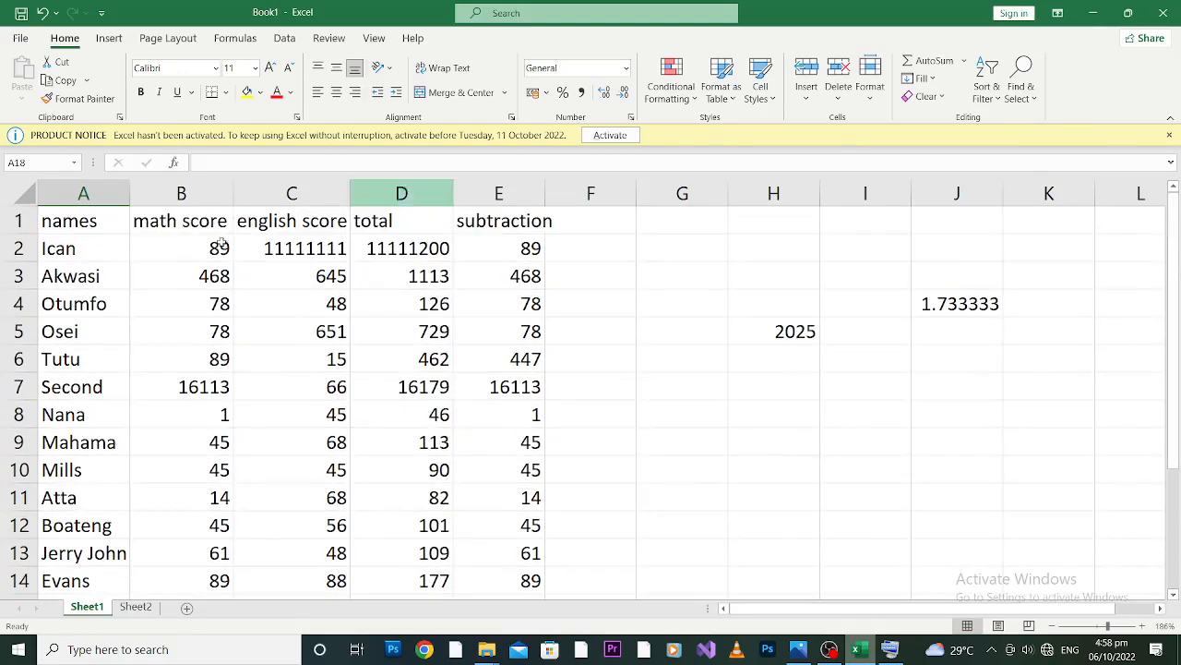
click(91, 227)
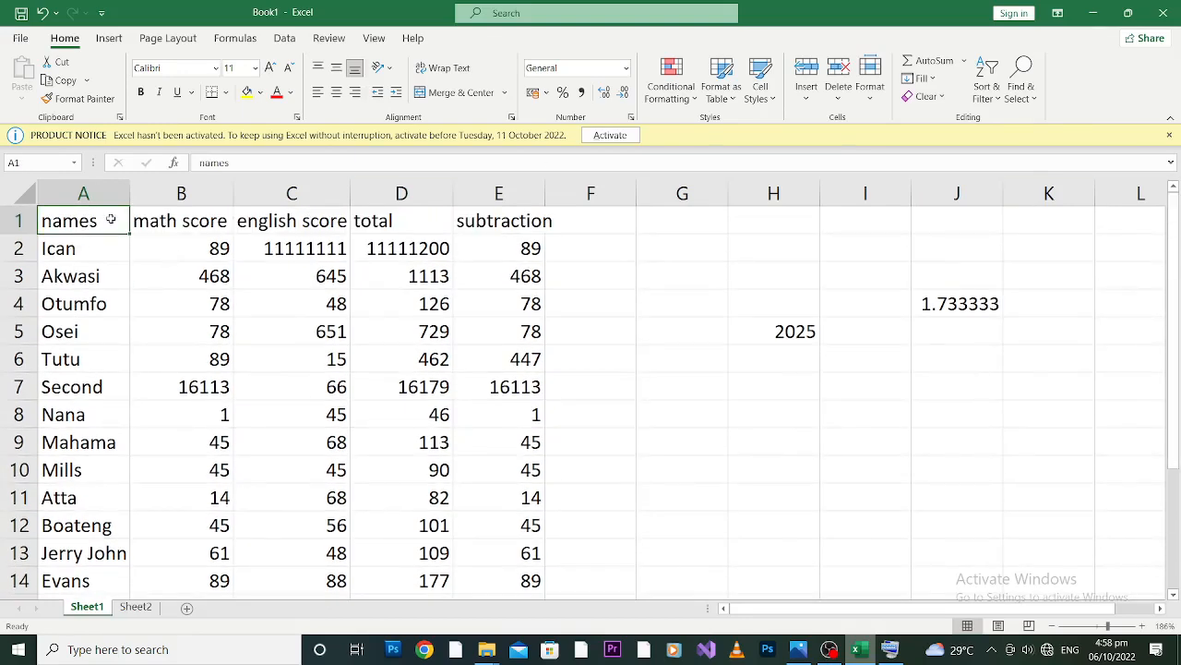
double_click(111, 219)
text(of)
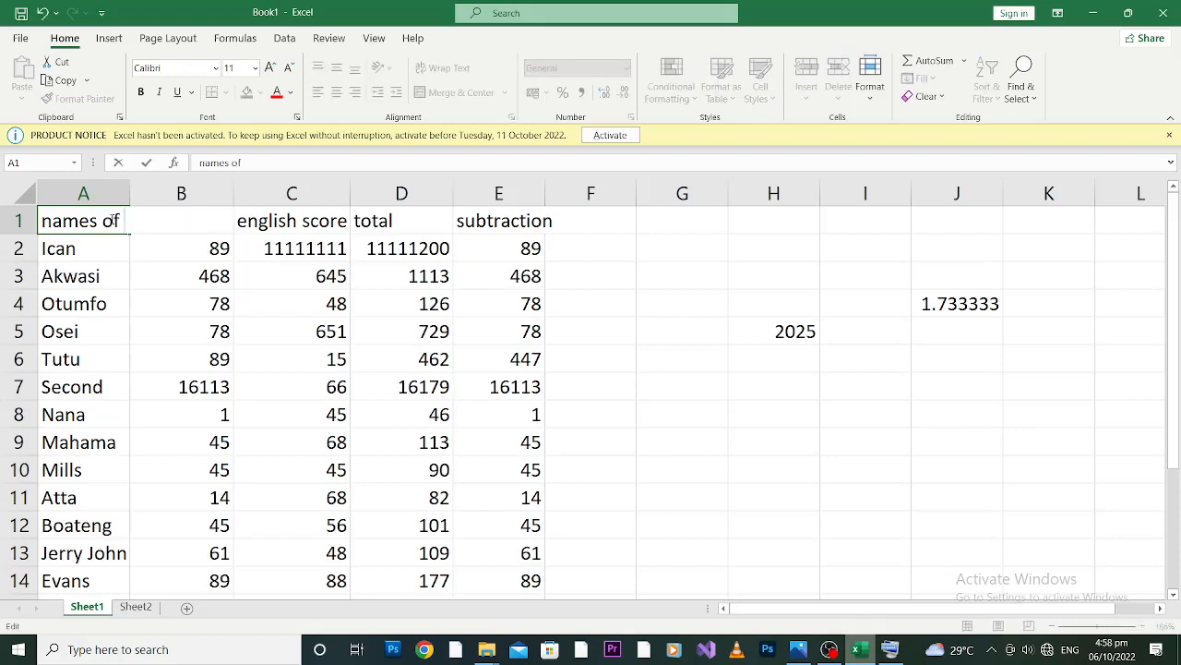
text( student)
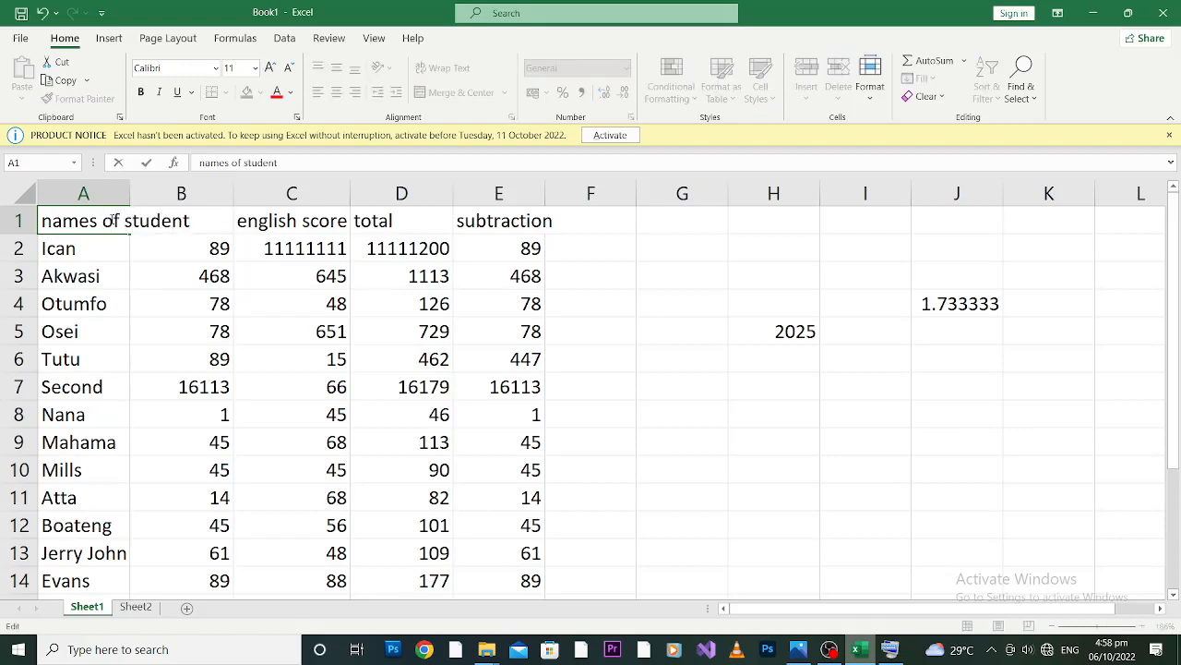
text(s)
click(376, 391)
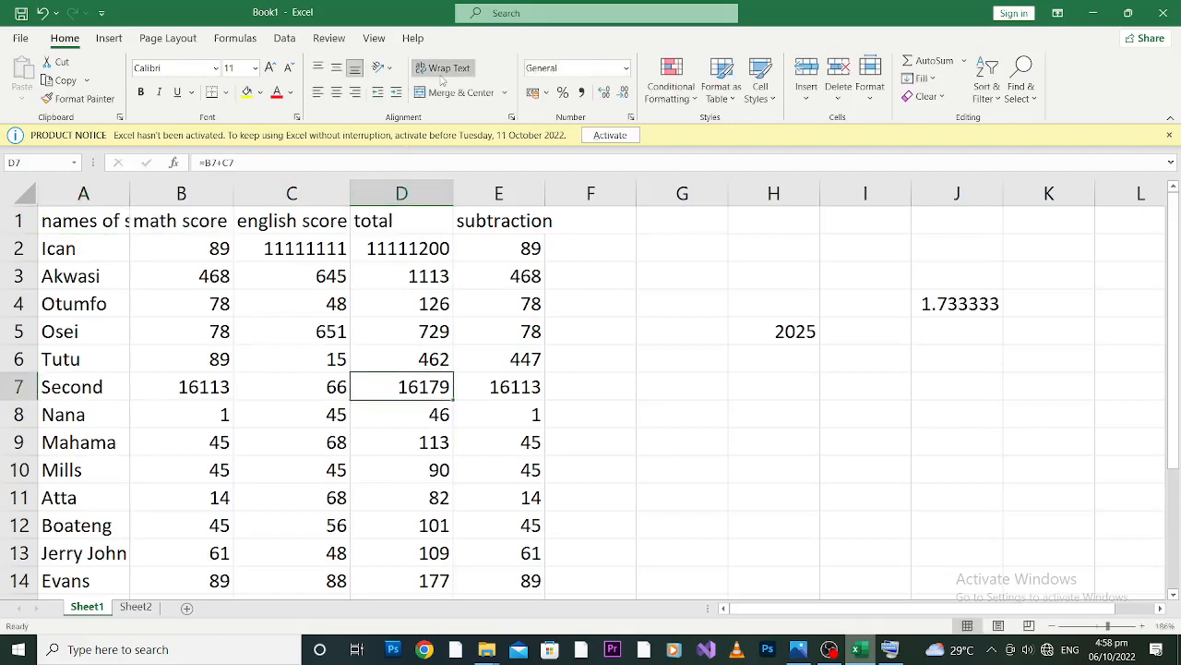
Apply text wrapping to cell D7 and to the "names of students" heading in A1.
click(453, 67)
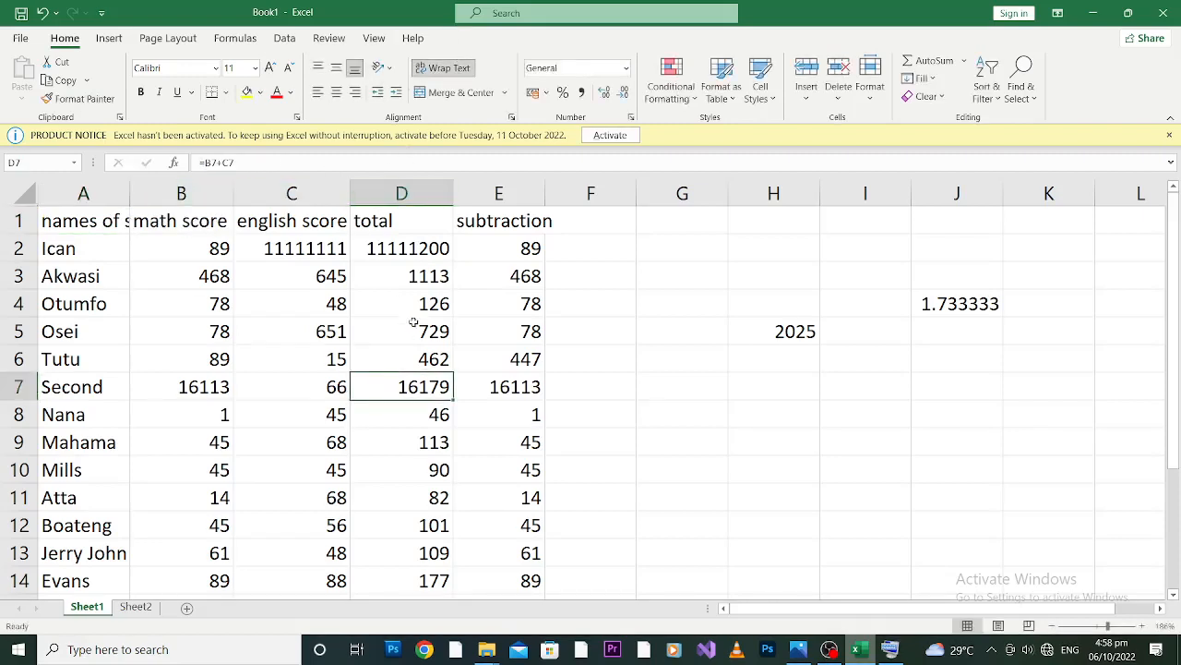
click(98, 221)
click(441, 70)
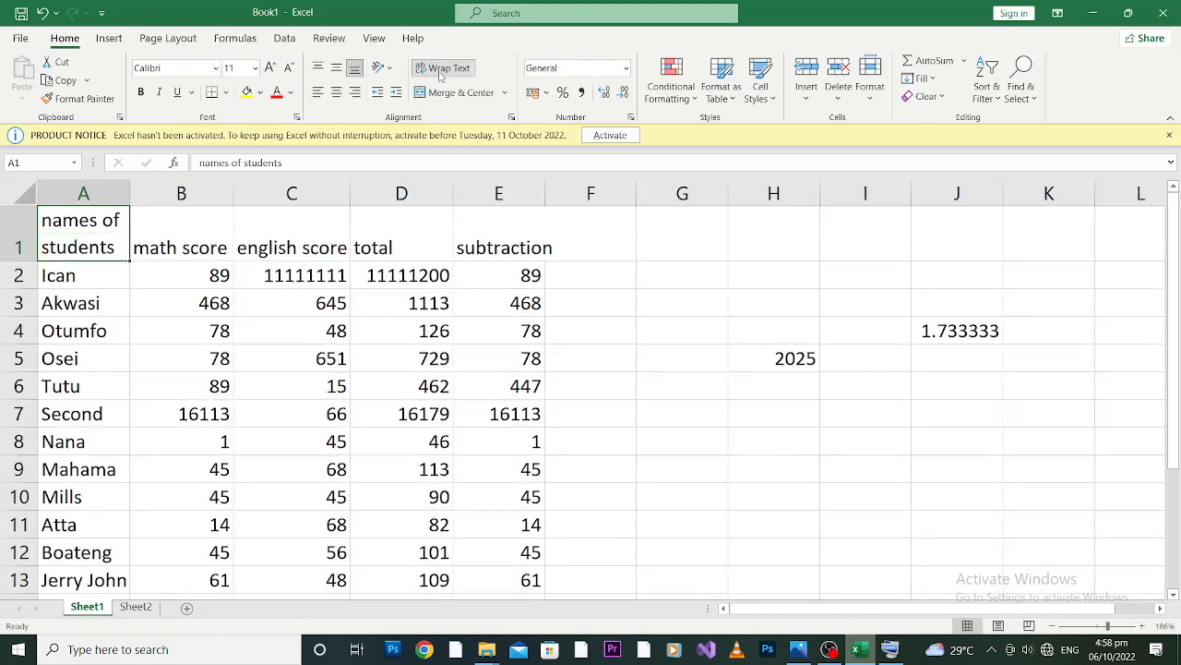
click(178, 242)
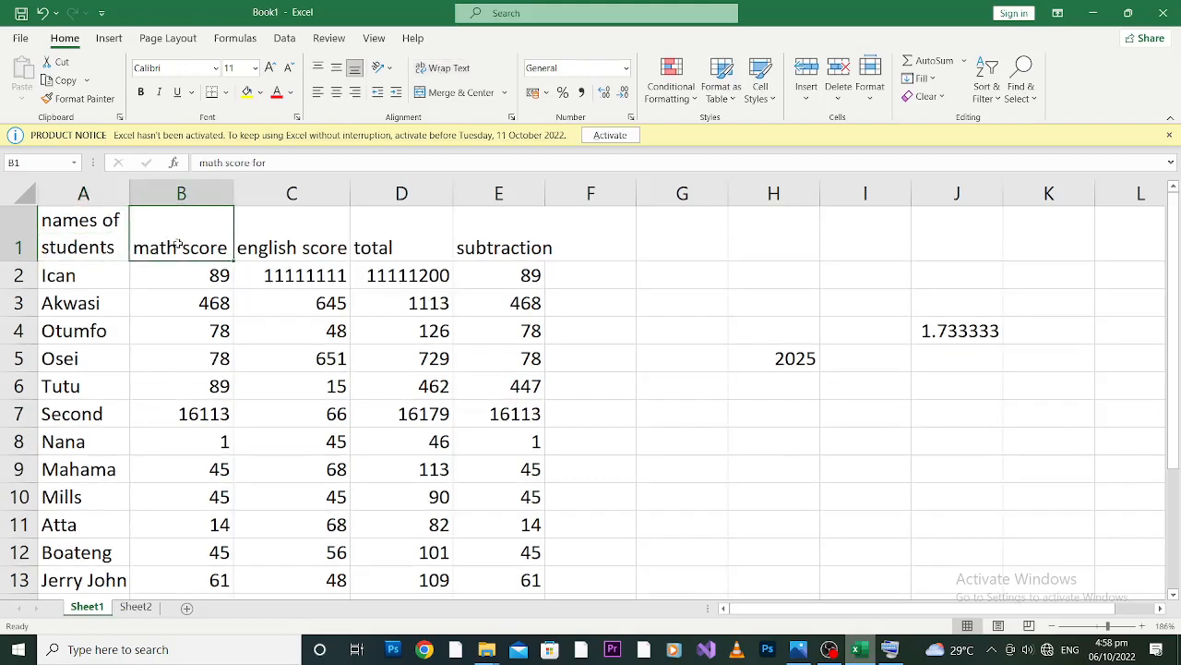
click(300, 247)
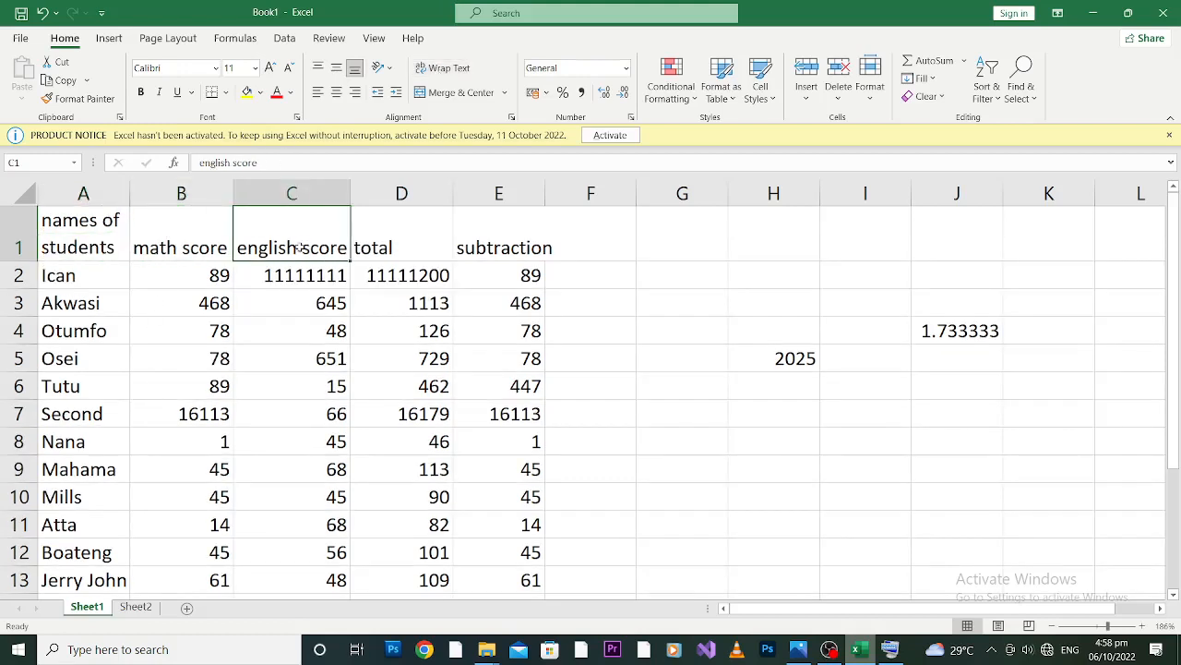
click(402, 240)
click(499, 242)
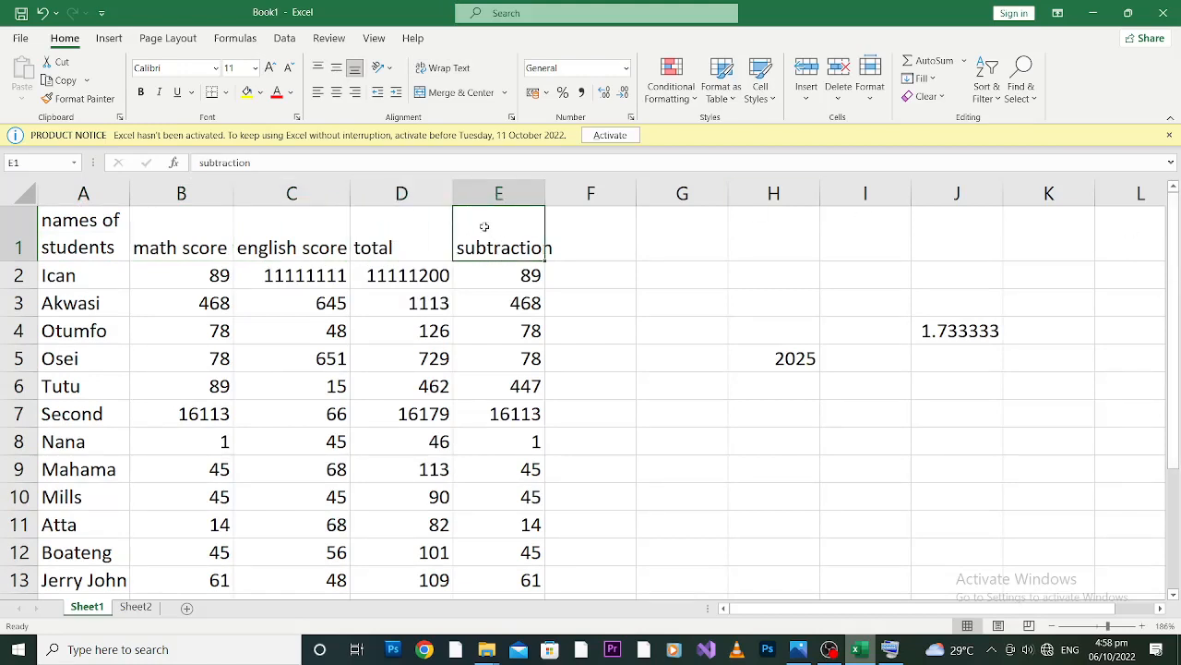
click(83, 232)
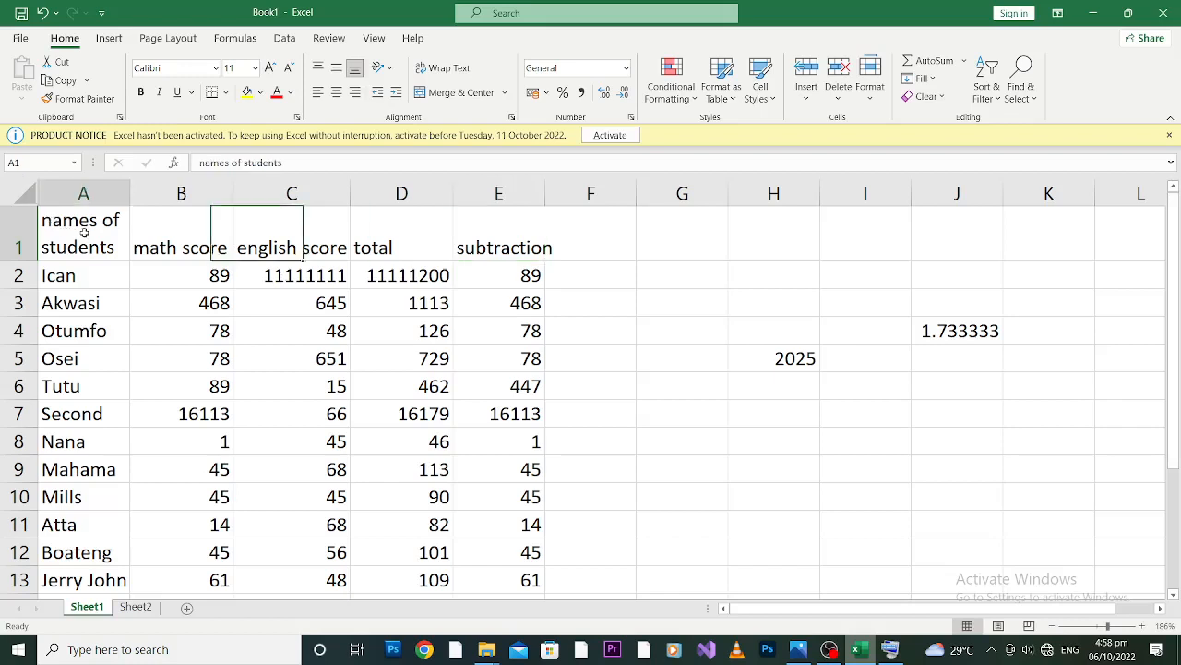
click(161, 247)
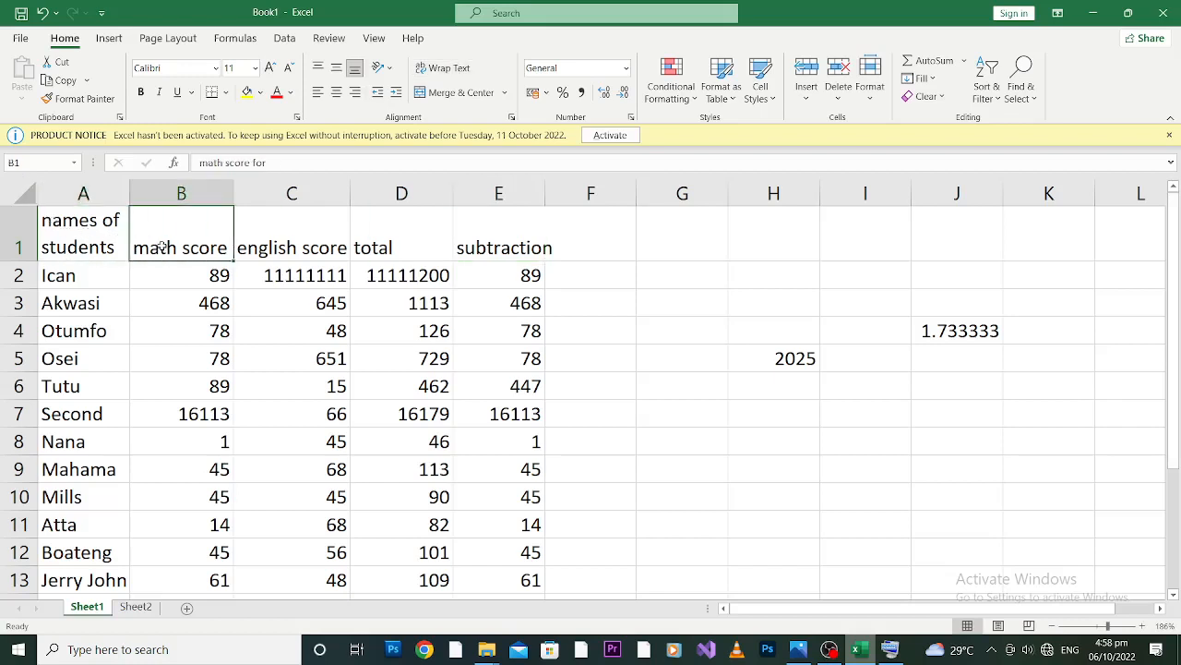
Make the "names of students" heading in A1 bold and set its font size to 12.
click(96, 247)
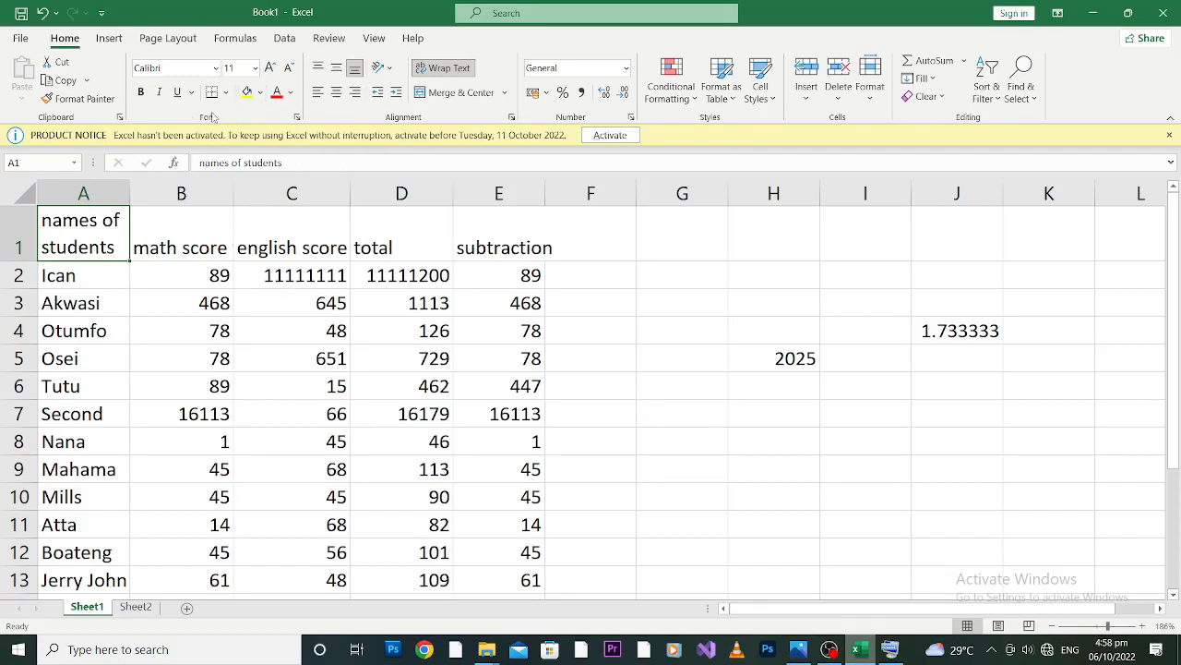
click(145, 96)
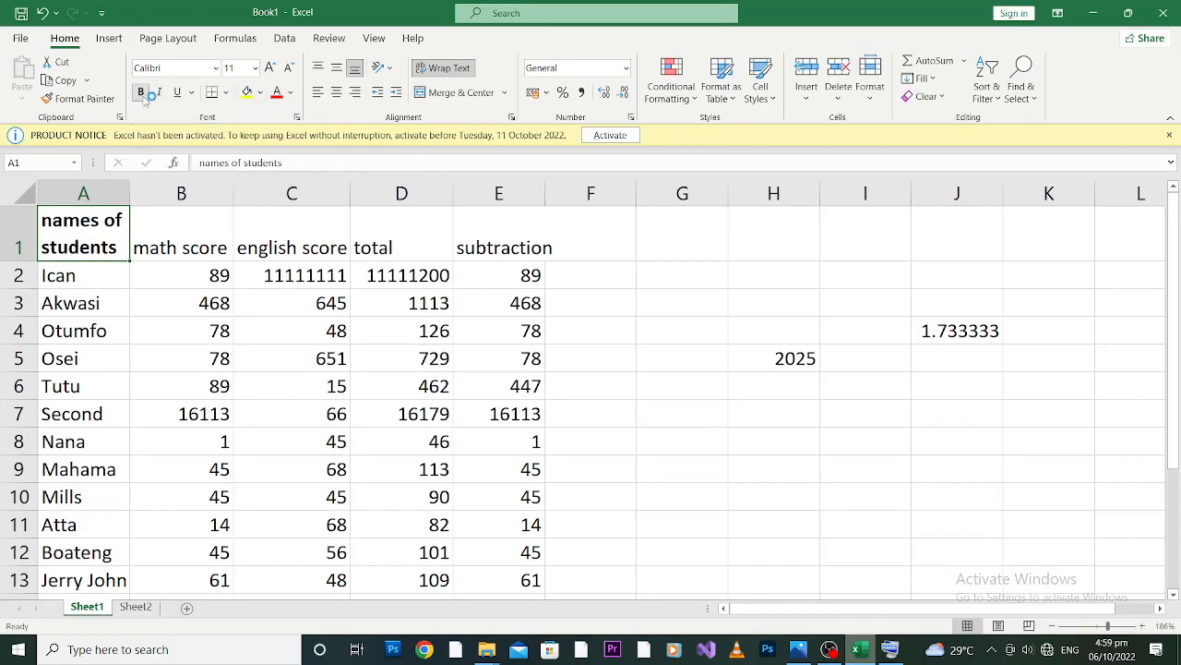
click(255, 68)
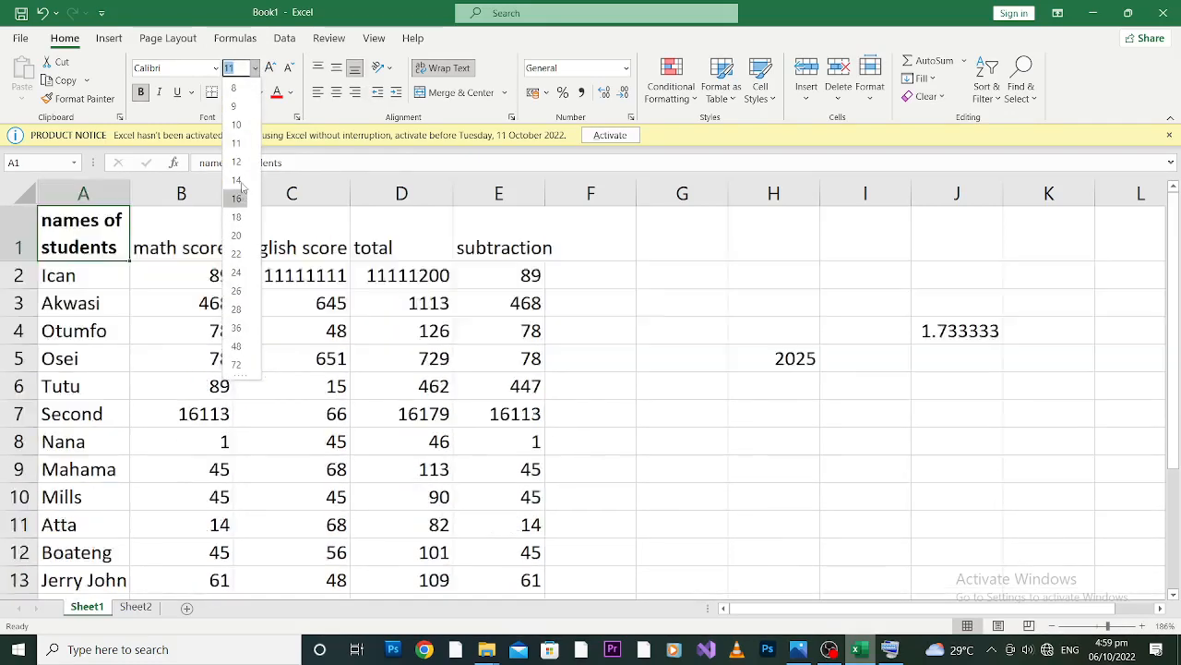
click(237, 162)
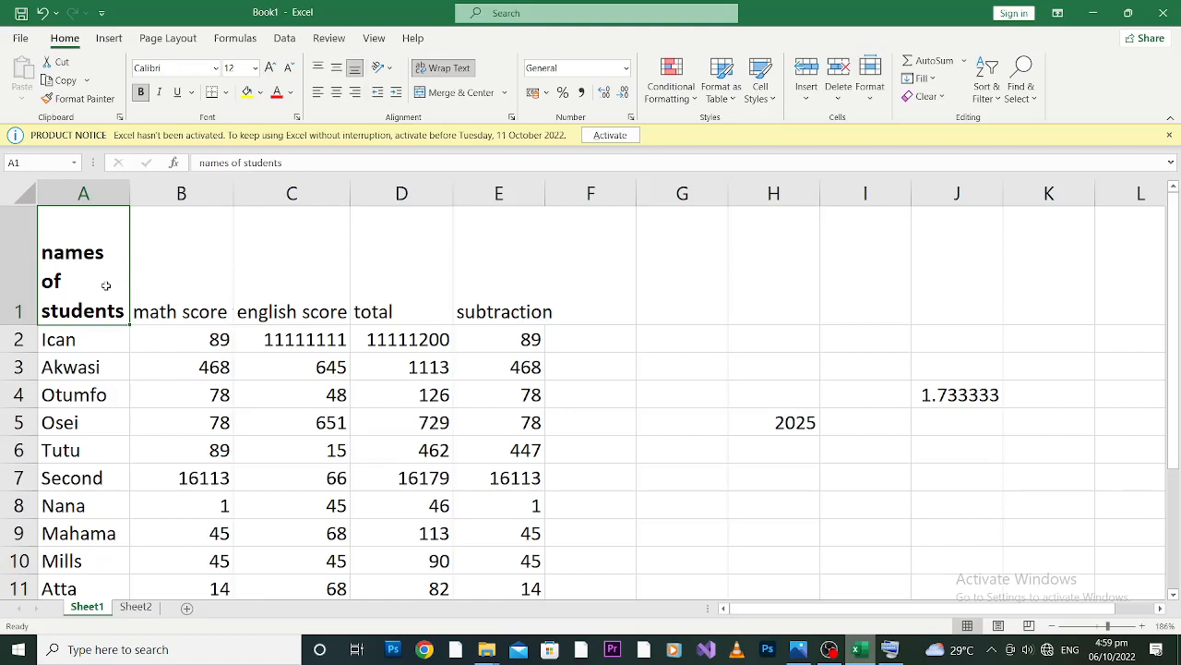
Make the math score heading in B1 bold, followed by all of row 1.
click(179, 277)
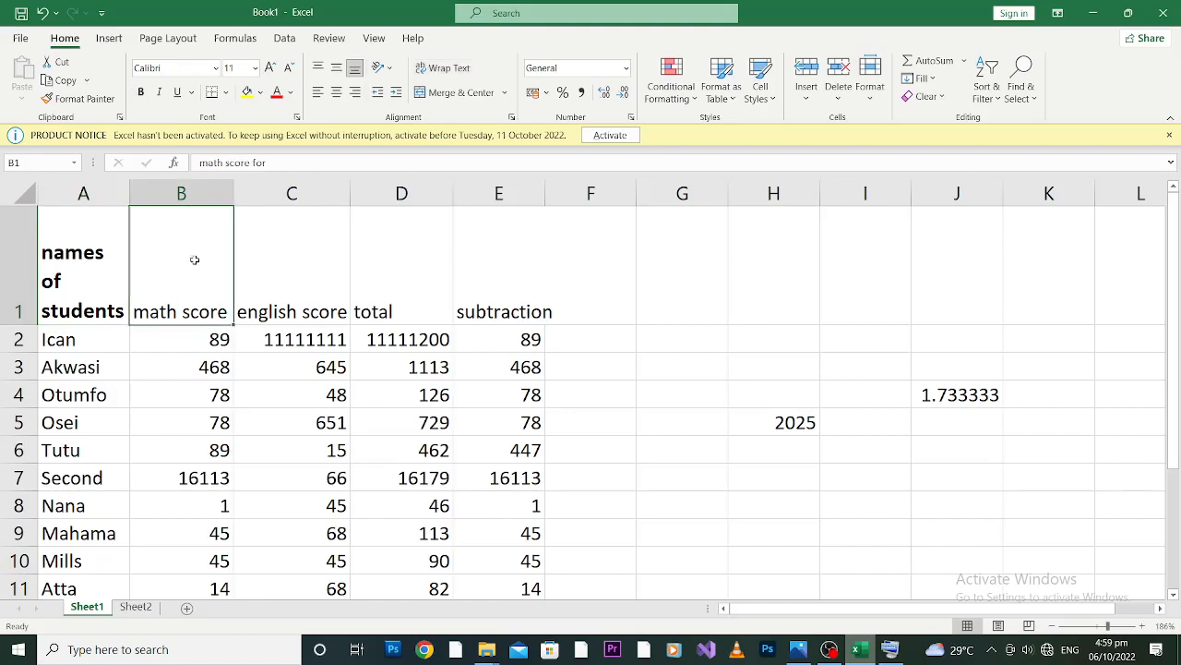
click(140, 91)
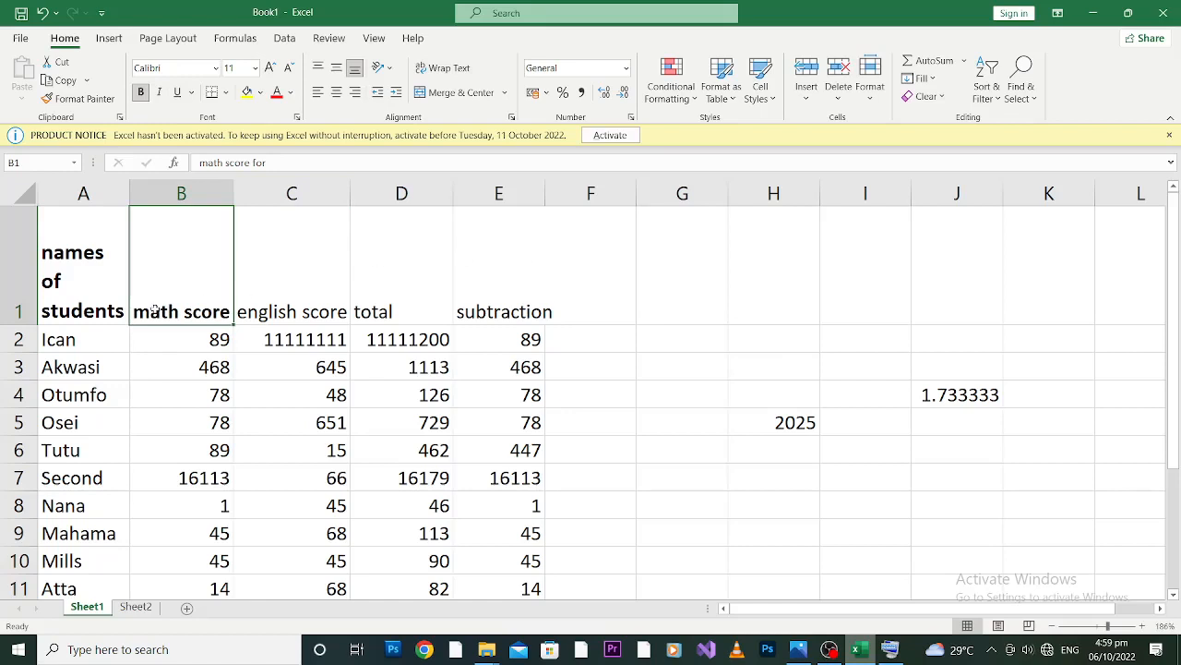
click(8, 279)
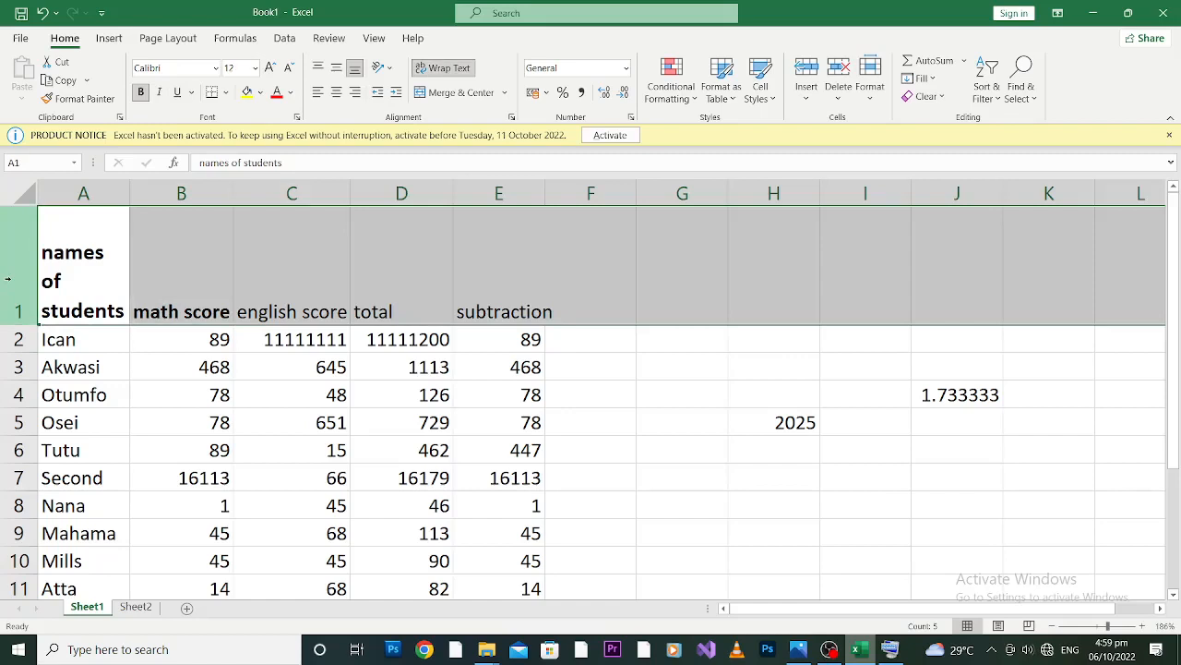
click(143, 92)
click(142, 92)
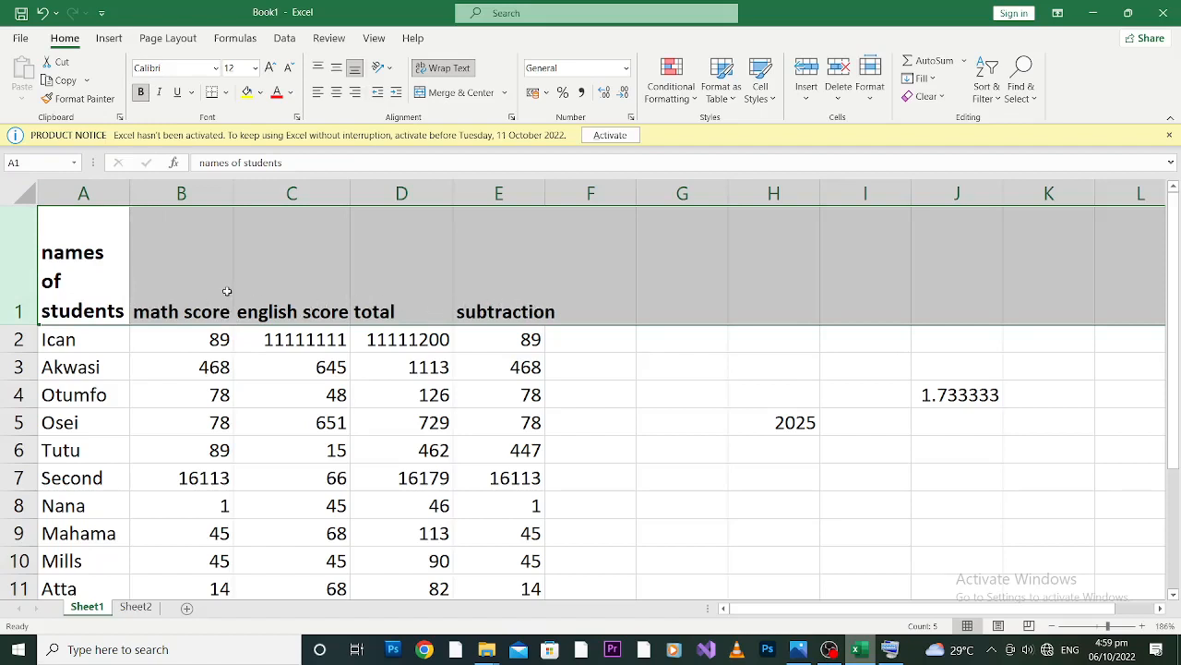
Set the font color of row 1 to Blue, Accent 1, Darker 25%.
click(290, 93)
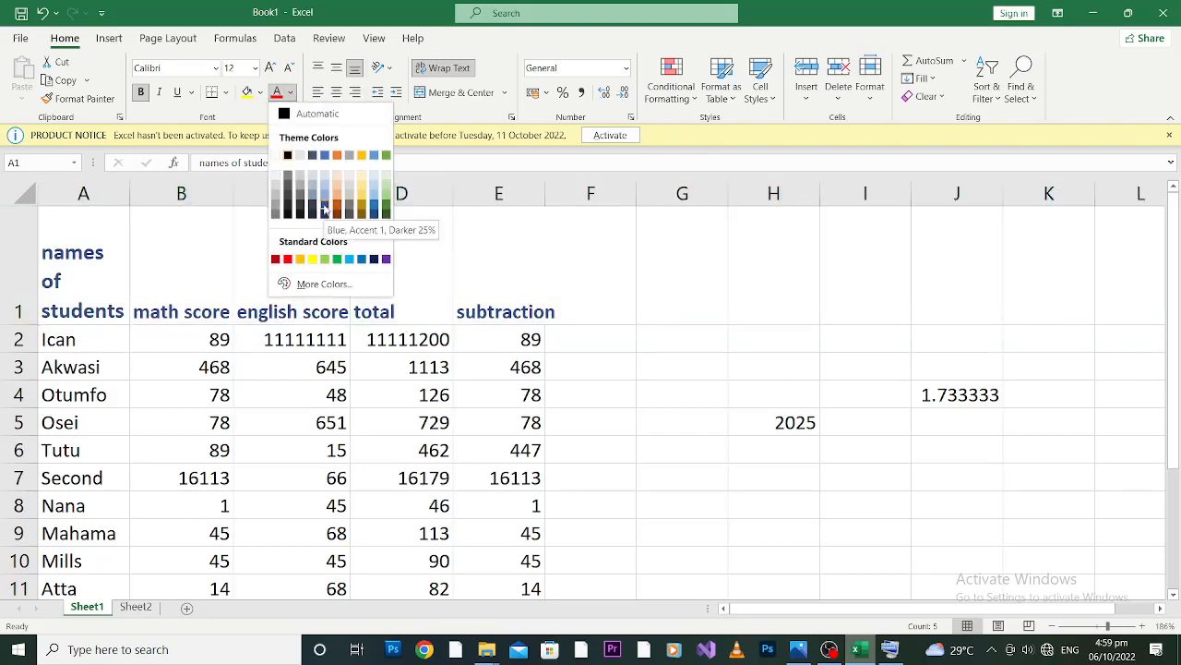
click(324, 209)
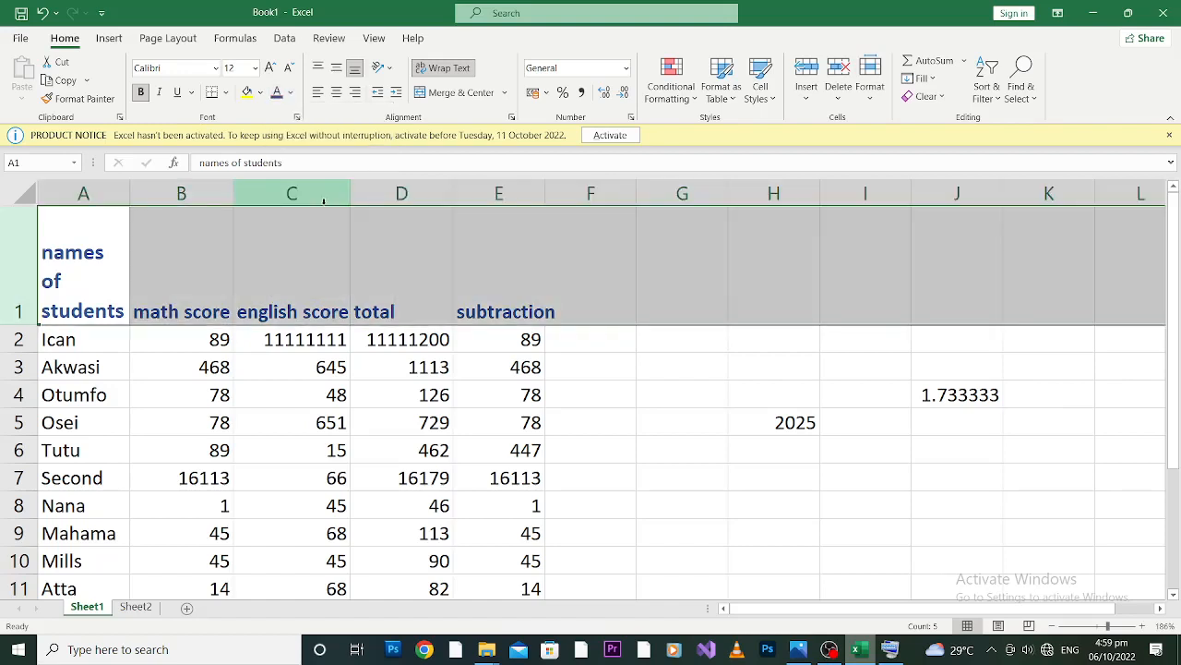
Open the "names of students" heading in A1 for editing and turn on Caps Lock with the On-Screen Keyboard.
click(97, 284)
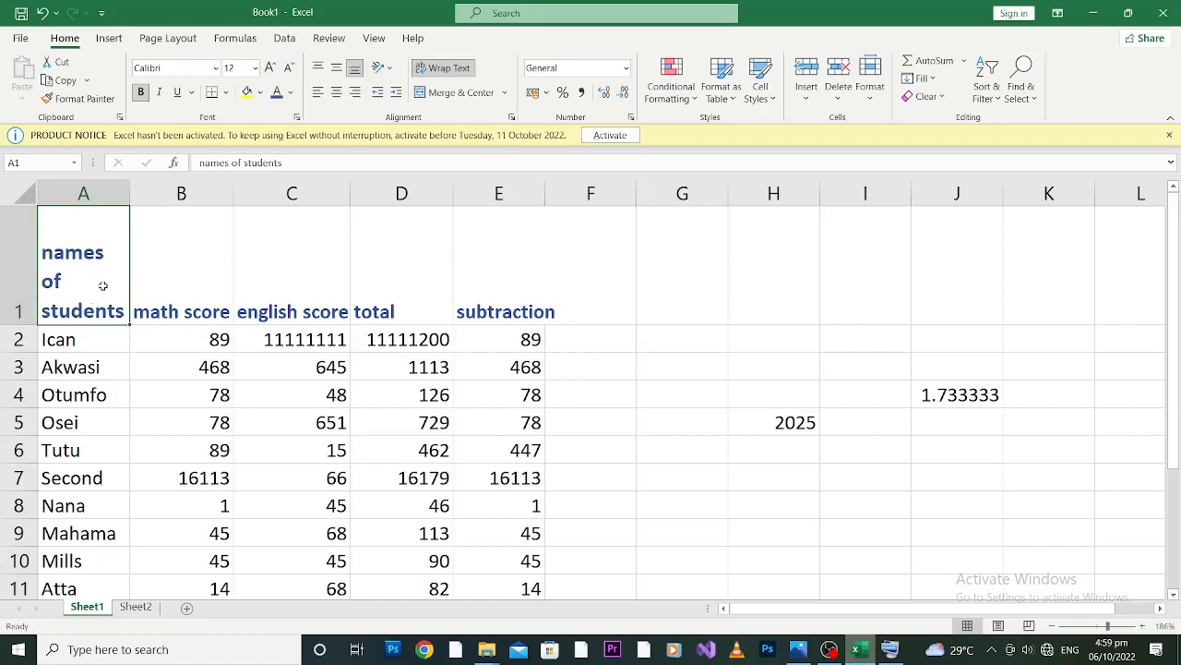
double_click(52, 258)
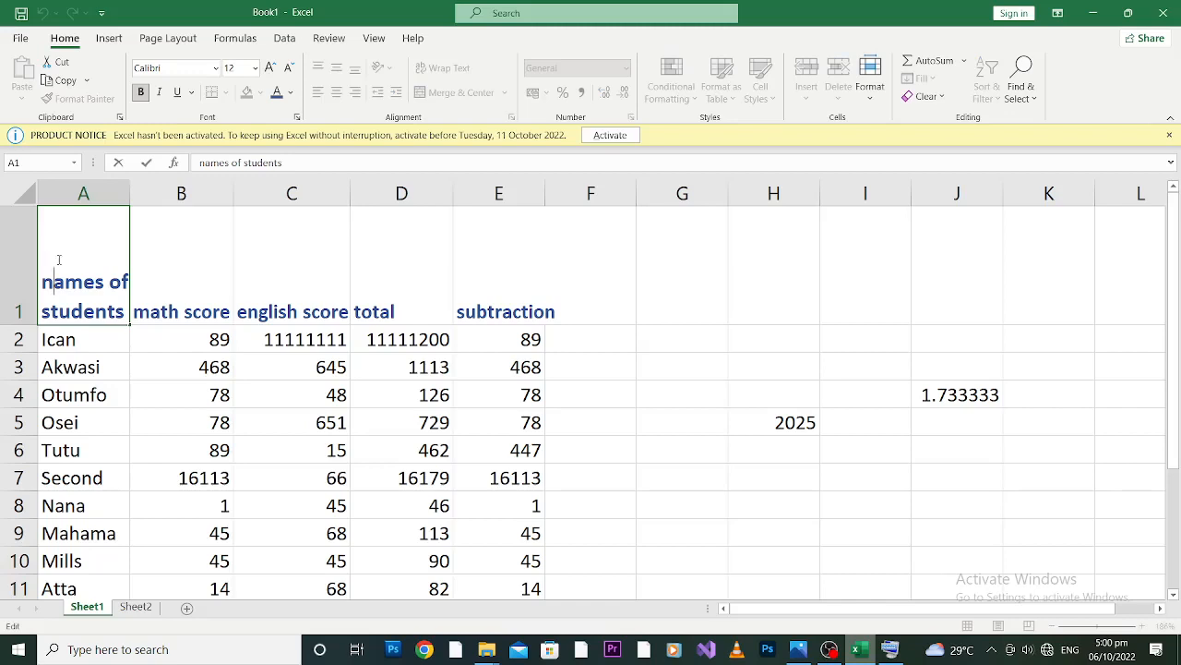
click(889, 650)
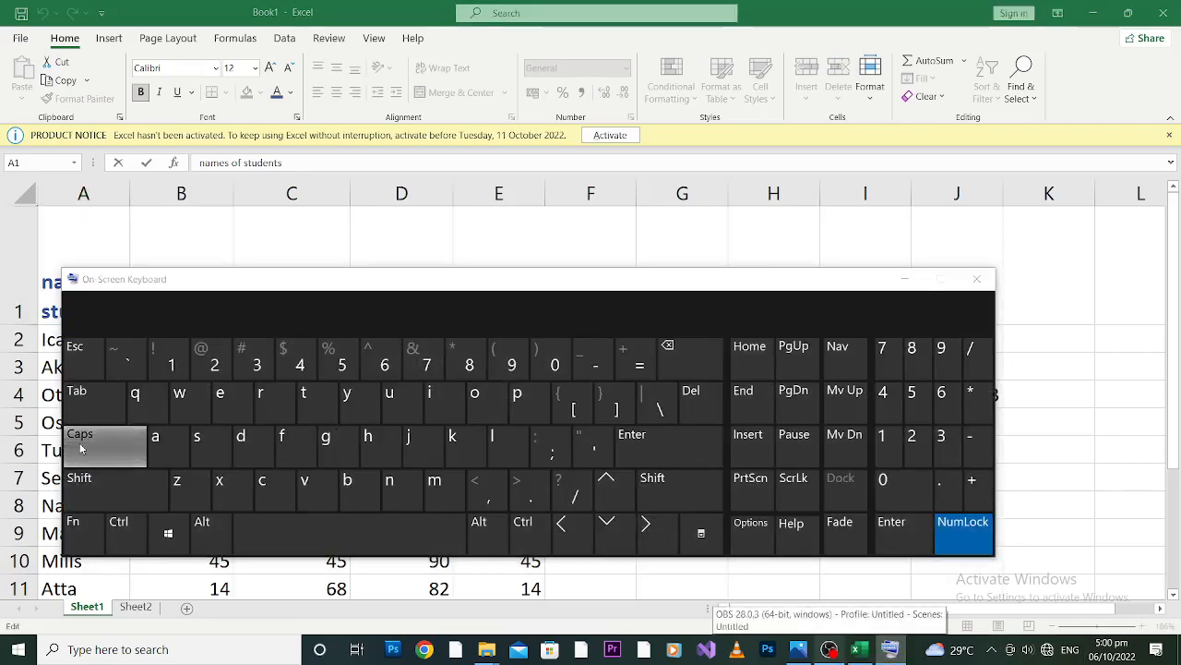
click(109, 446)
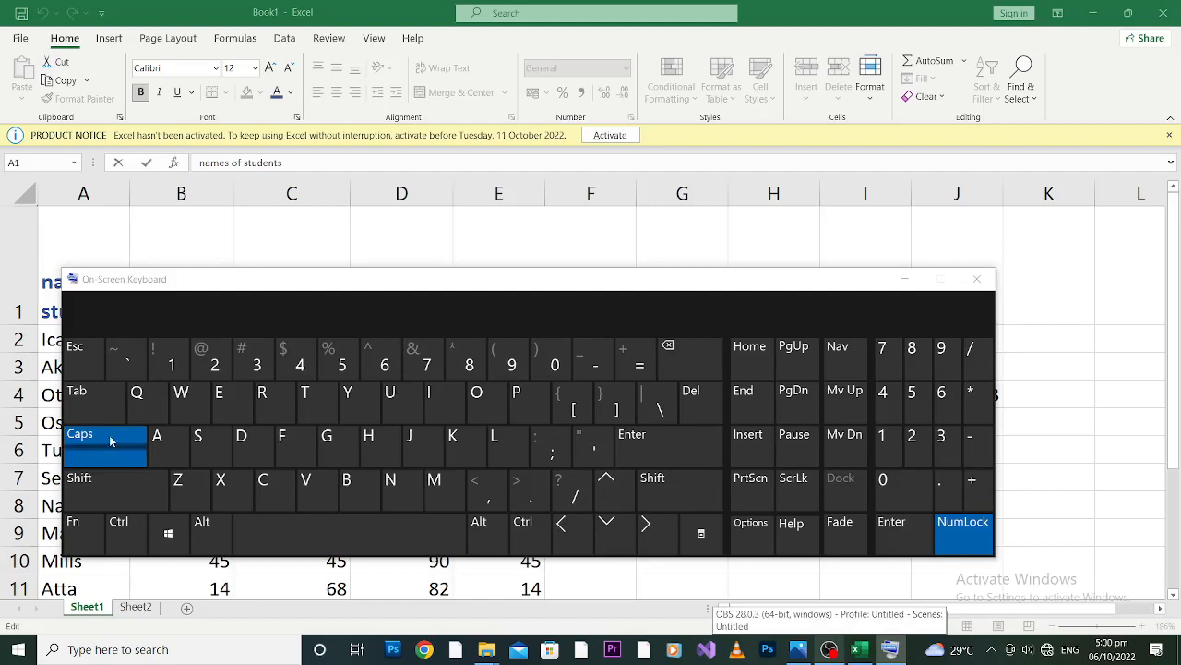
click(108, 450)
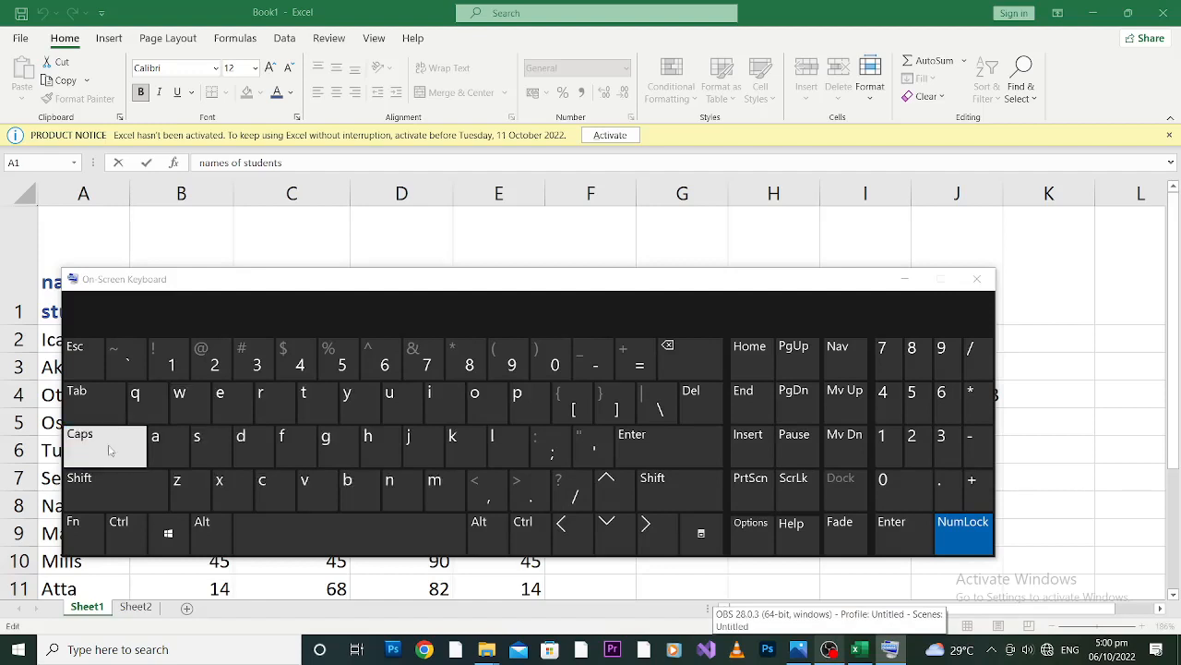
click(109, 450)
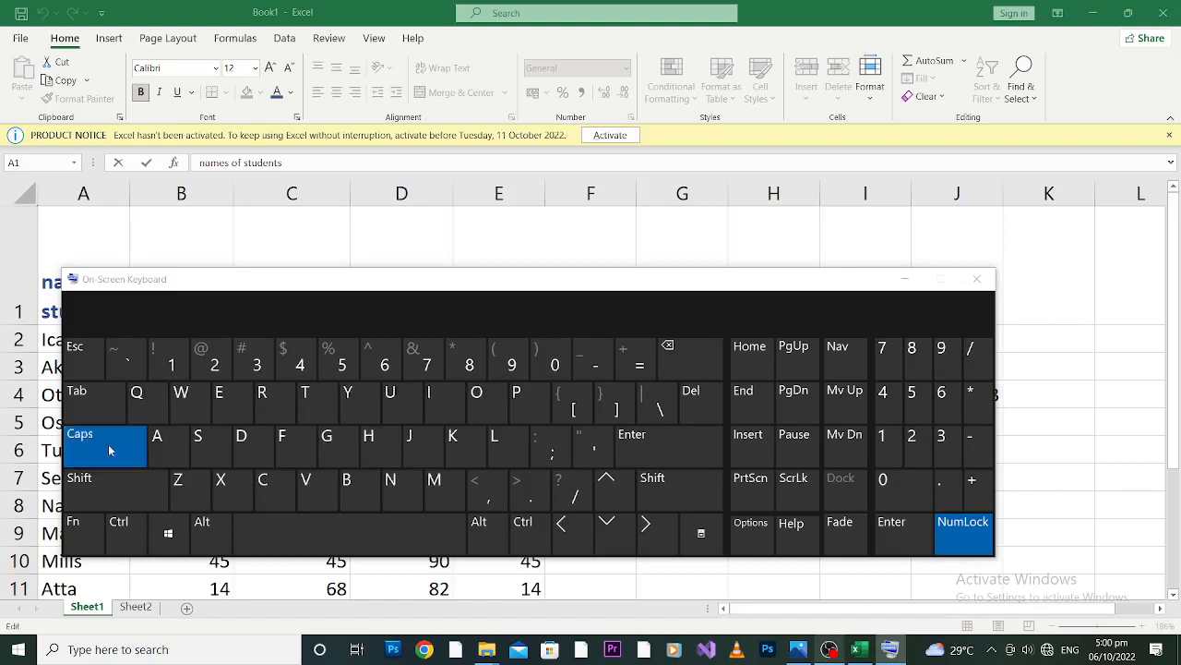
click(902, 279)
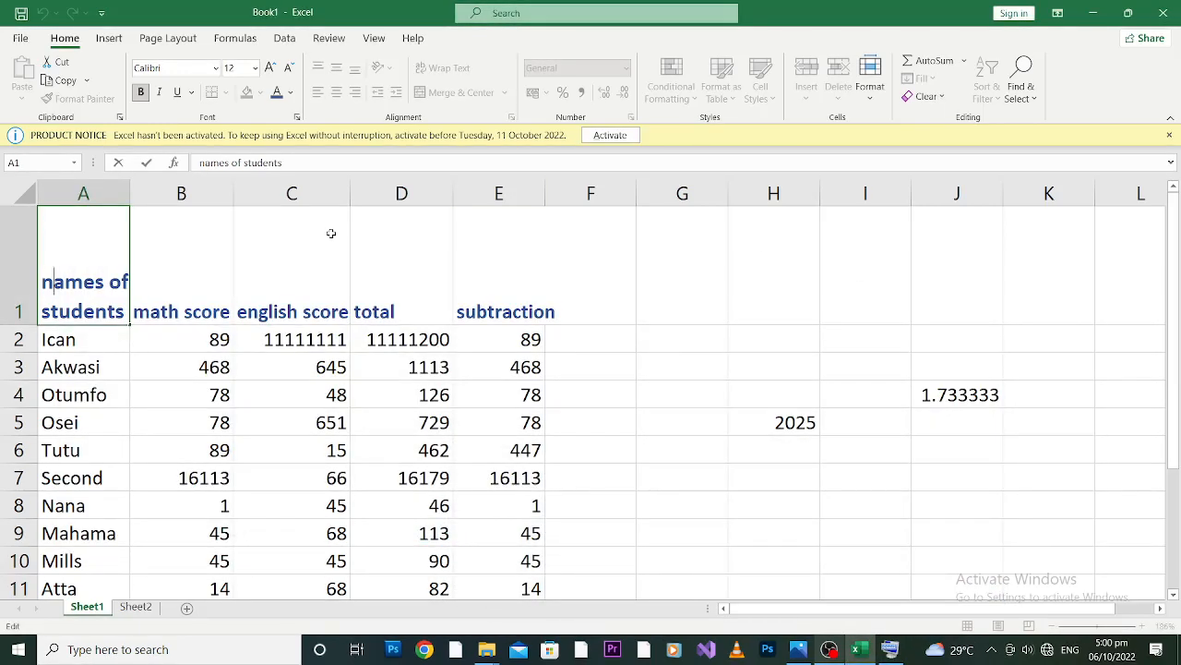
Capitalize the first letter of the heading in A1 and shorten the heading to "Names".
key(BackSpace)
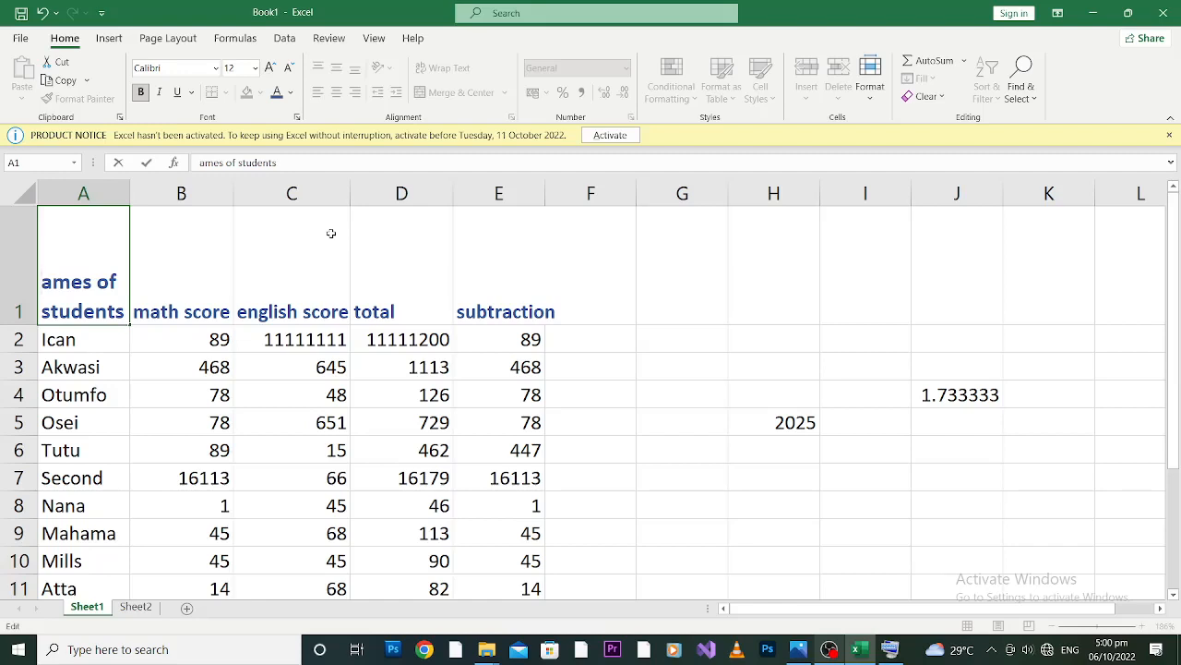
text(N)
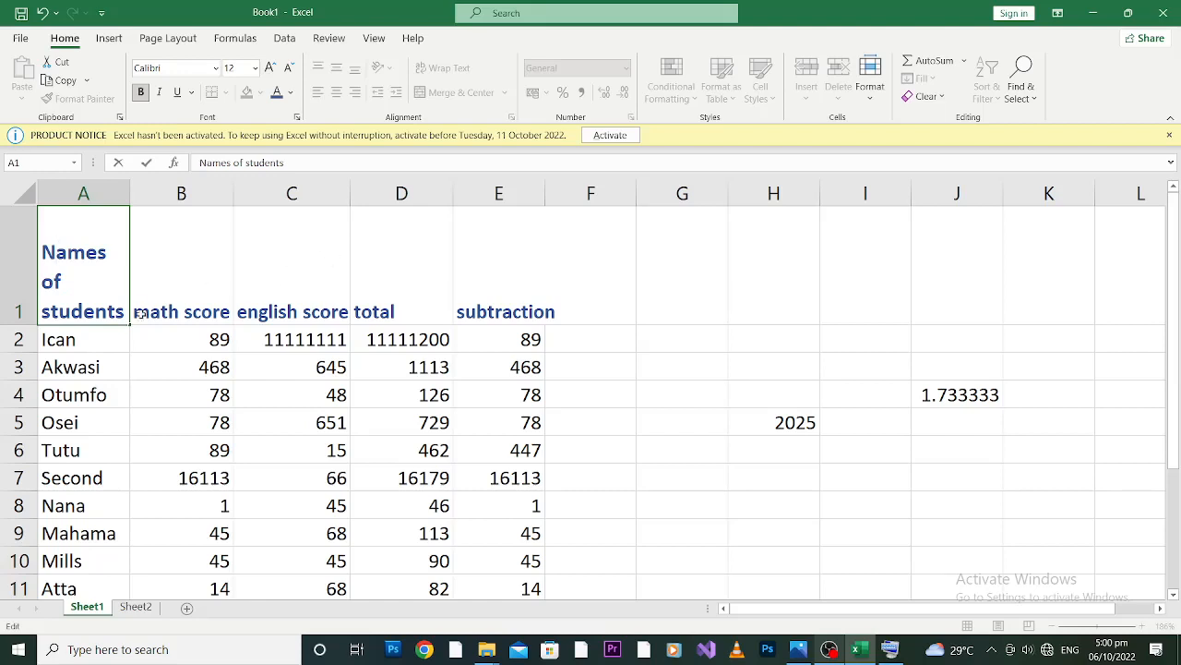
drag(120, 311, 41, 277)
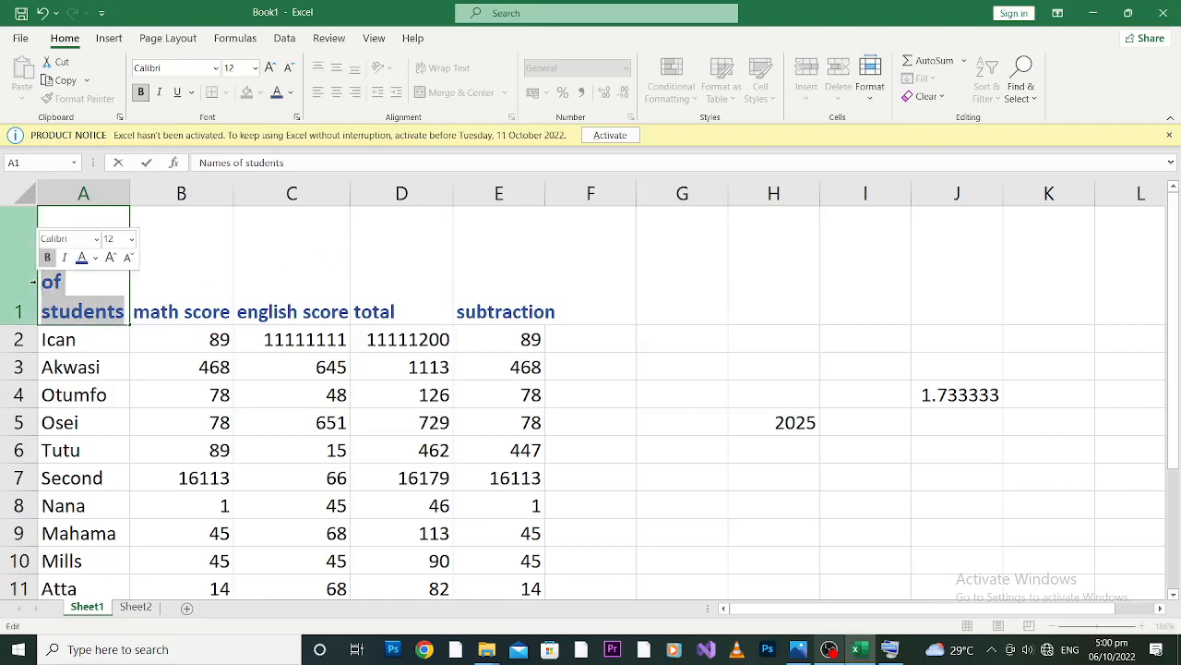
key(BackSpace)
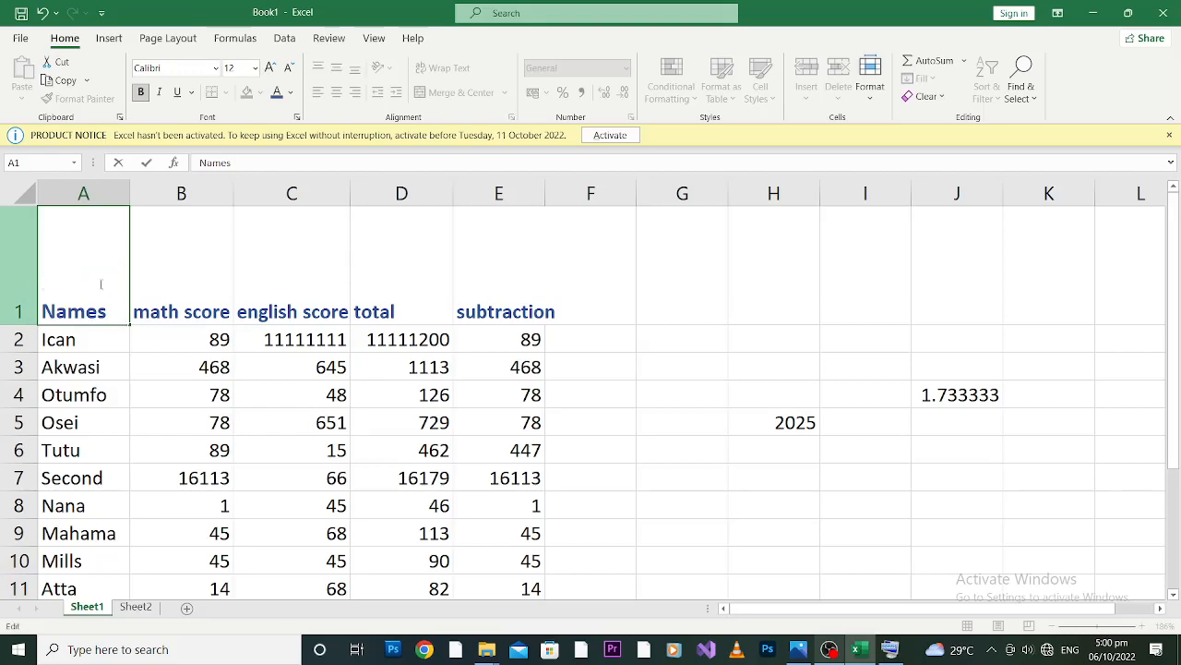
Capitalize the first letter of the heading in B1 so it reads "Math score for".
drag(138, 309, 145, 312)
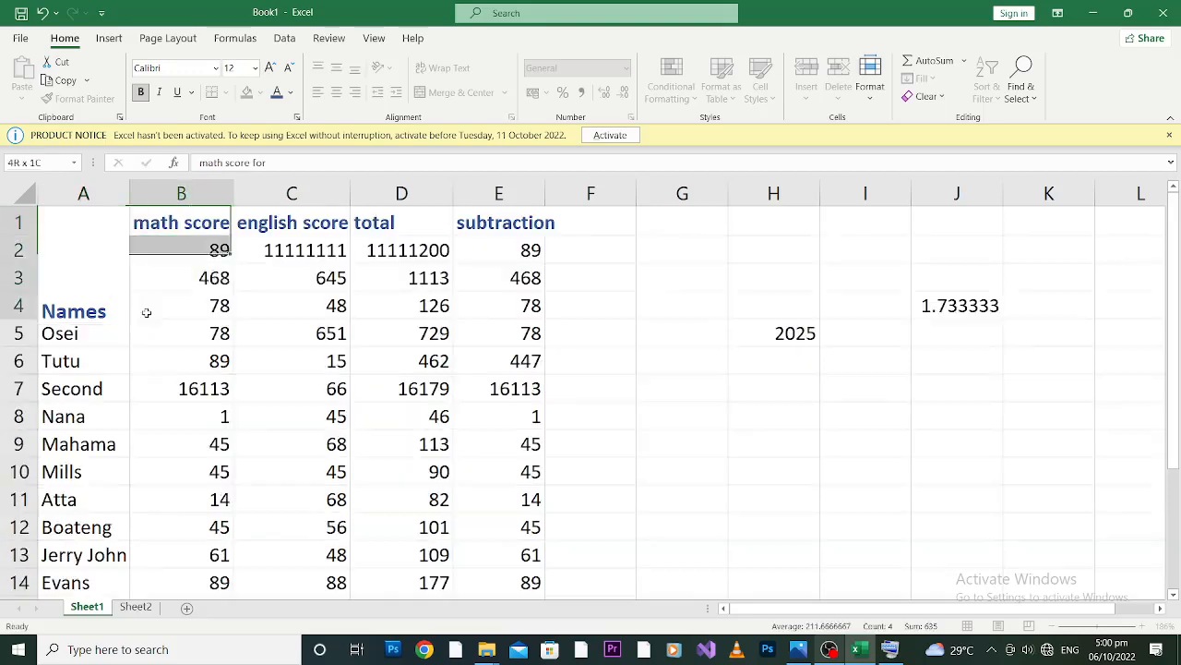
click(153, 221)
double_click(151, 225)
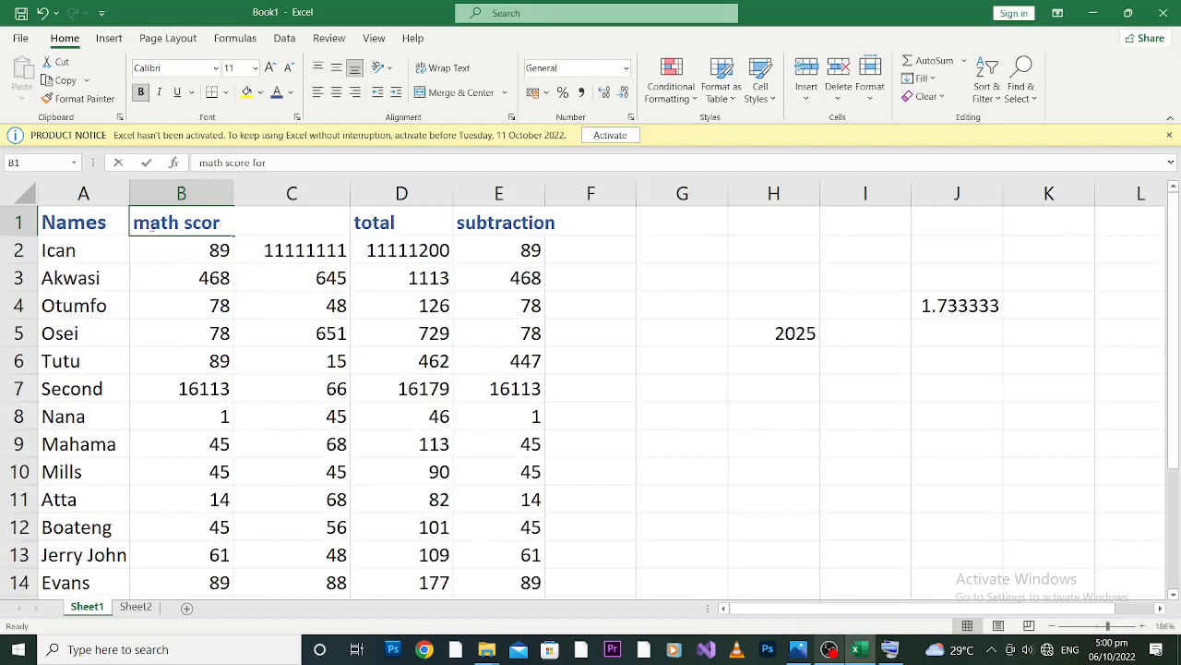
key(BackSpace)
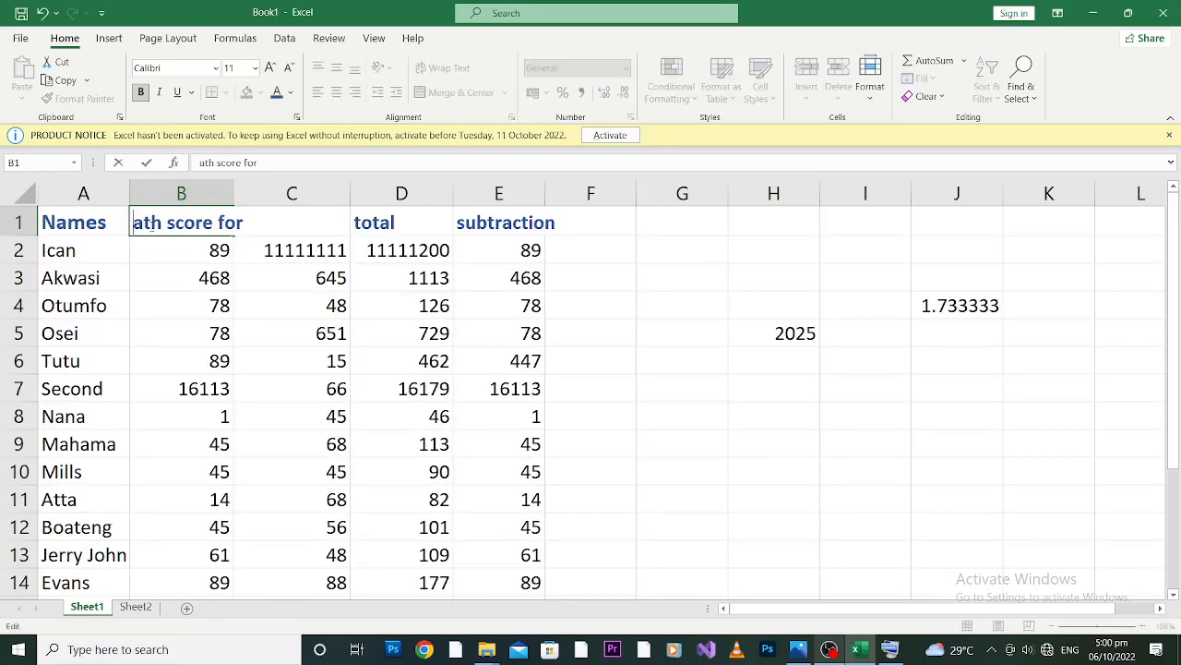
text(M)
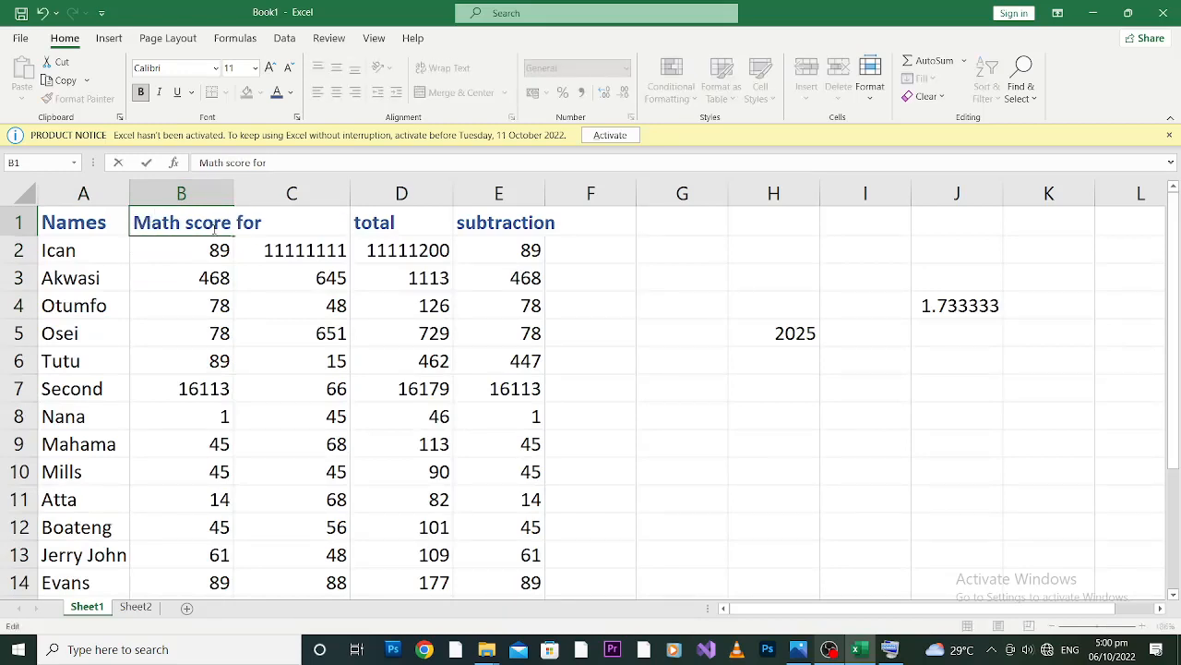
click(409, 216)
Capitalize both words of the heading in C1 so it reads "English Score".
click(277, 225)
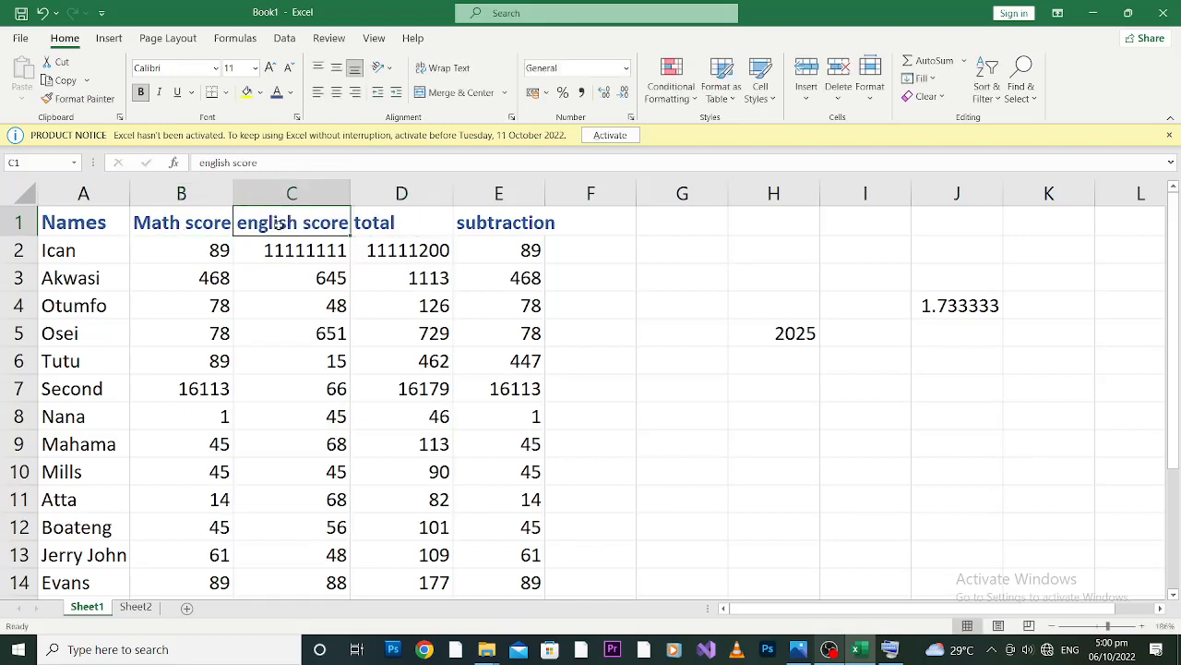
double_click(247, 224)
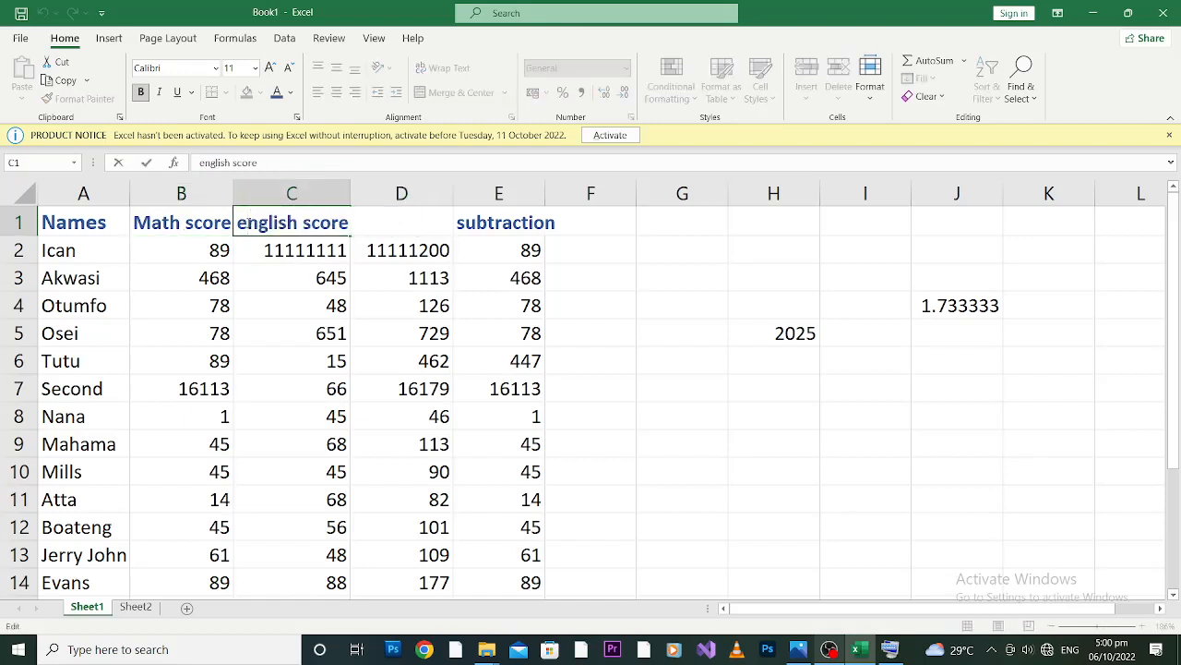
key(BackSpace)
text(E)
key(BackSpace)
text(S)
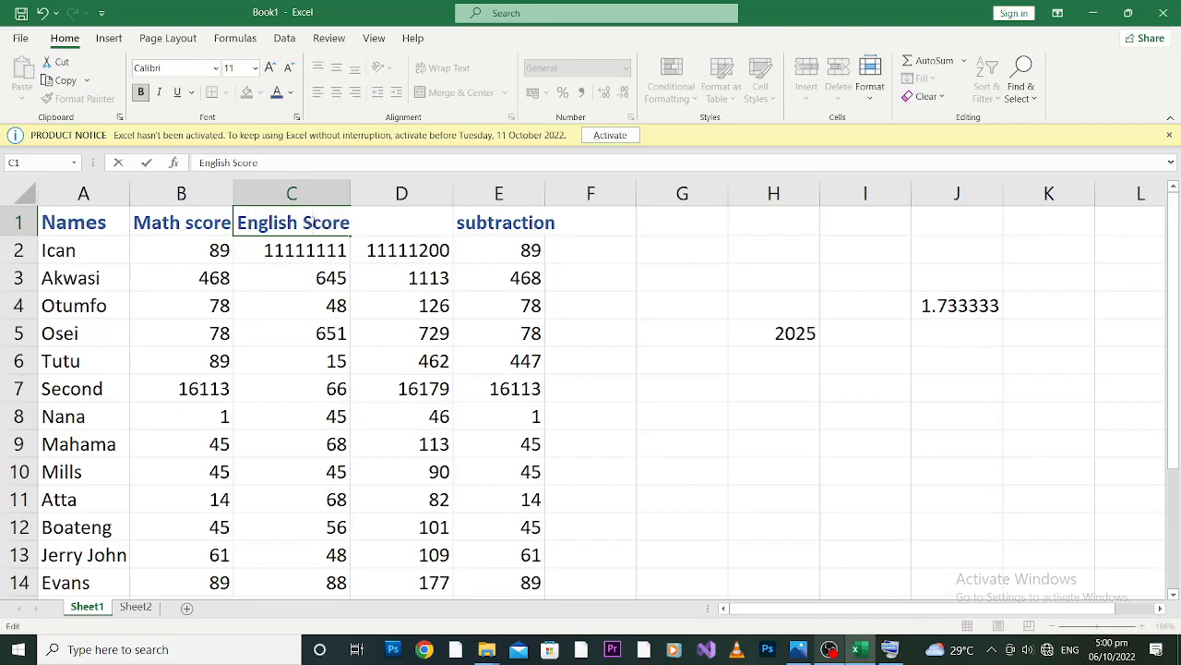
click(447, 289)
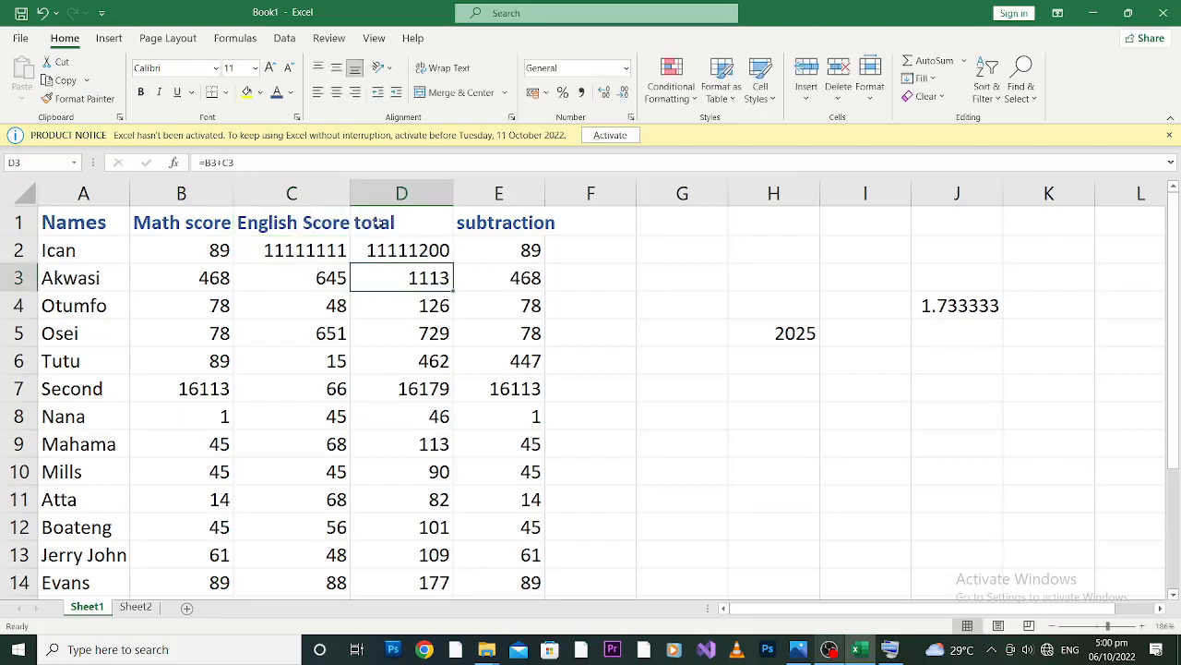
Capitalize the first letter of the heading in D1 so it reads "Total".
click(360, 221)
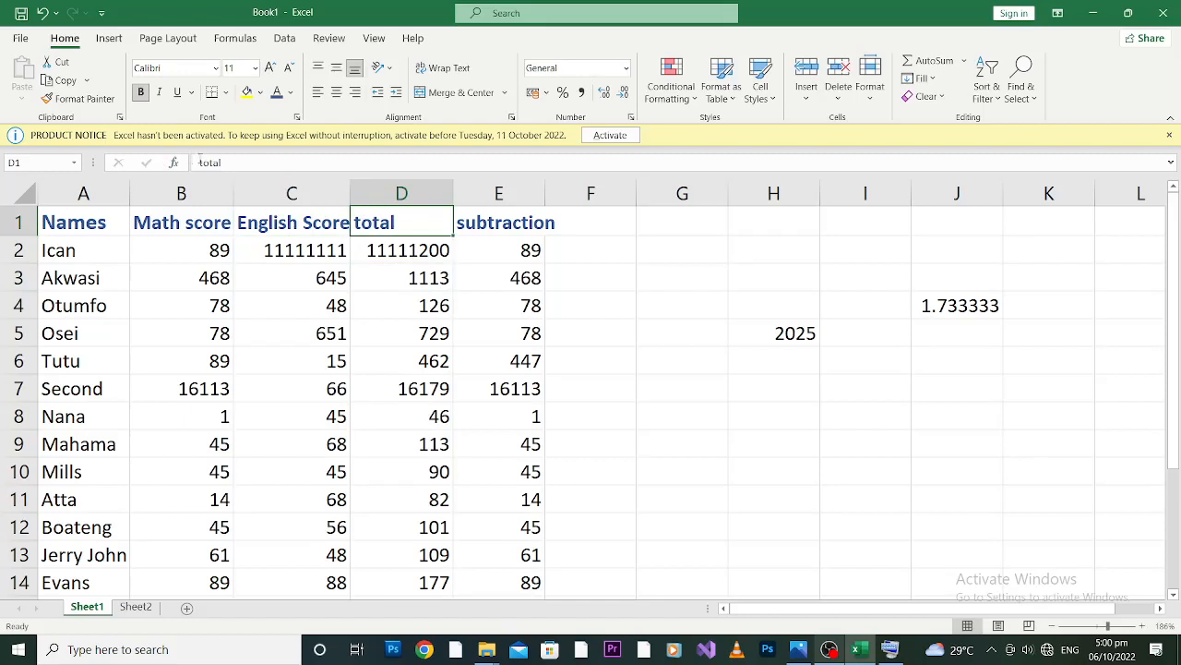
click(203, 163)
key(BackSpace)
text(T)
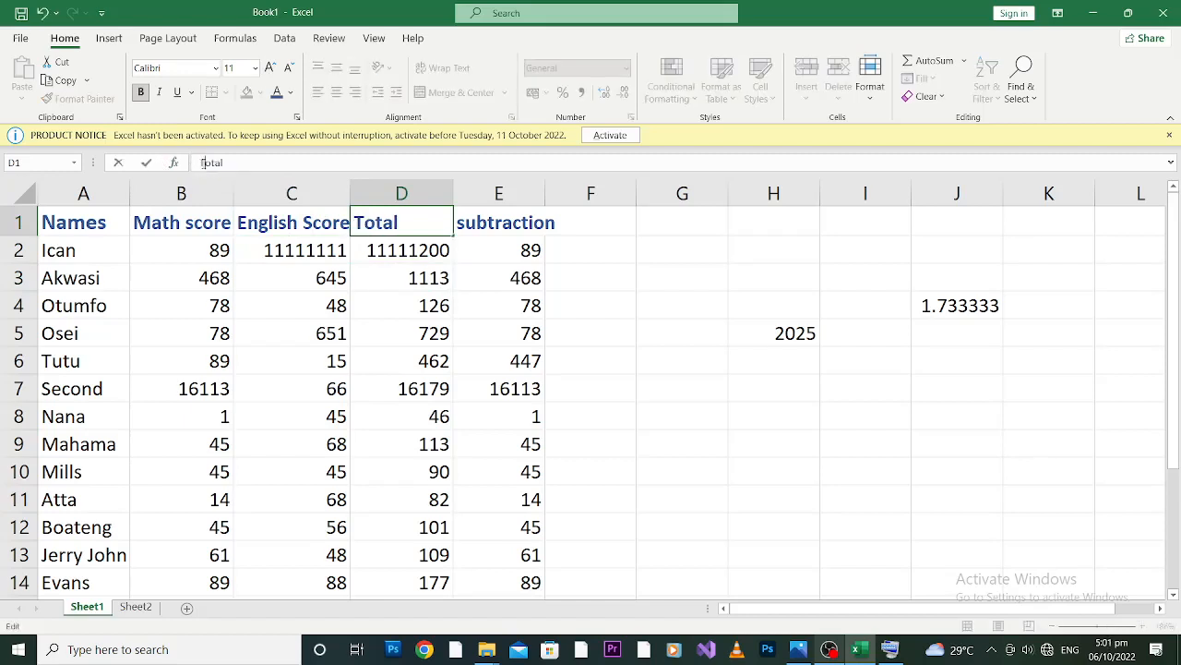
Capitalize the first letter of the heading in E1 so it reads "Subtraction".
click(519, 222)
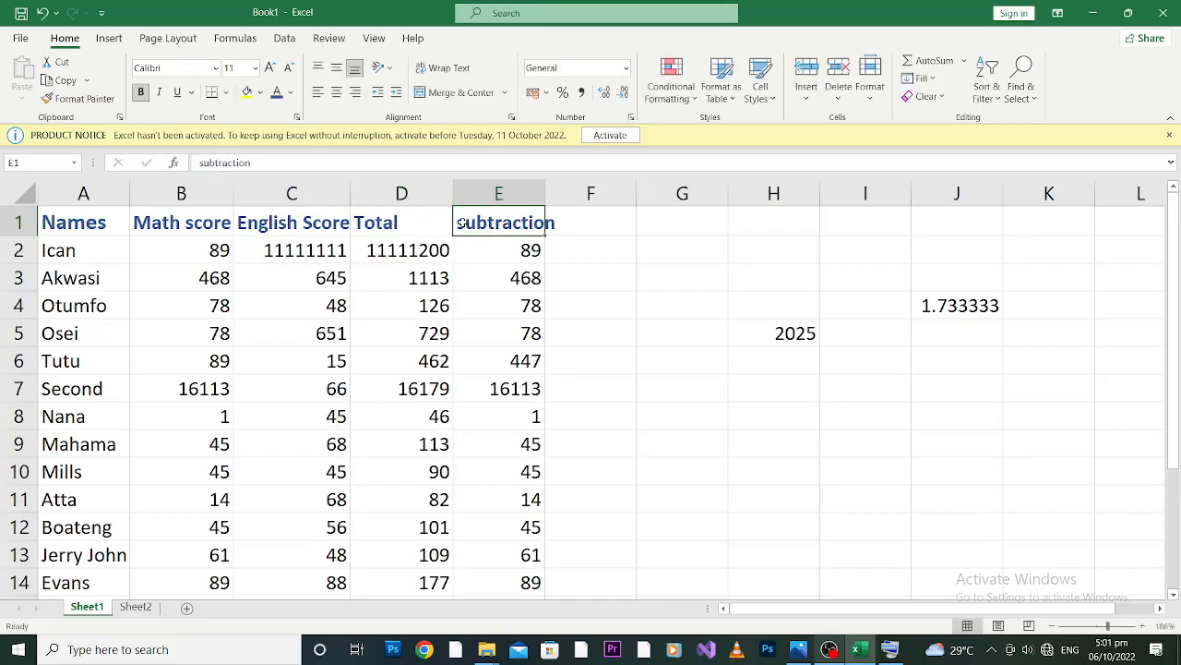
double_click(463, 221)
key(BackSpace)
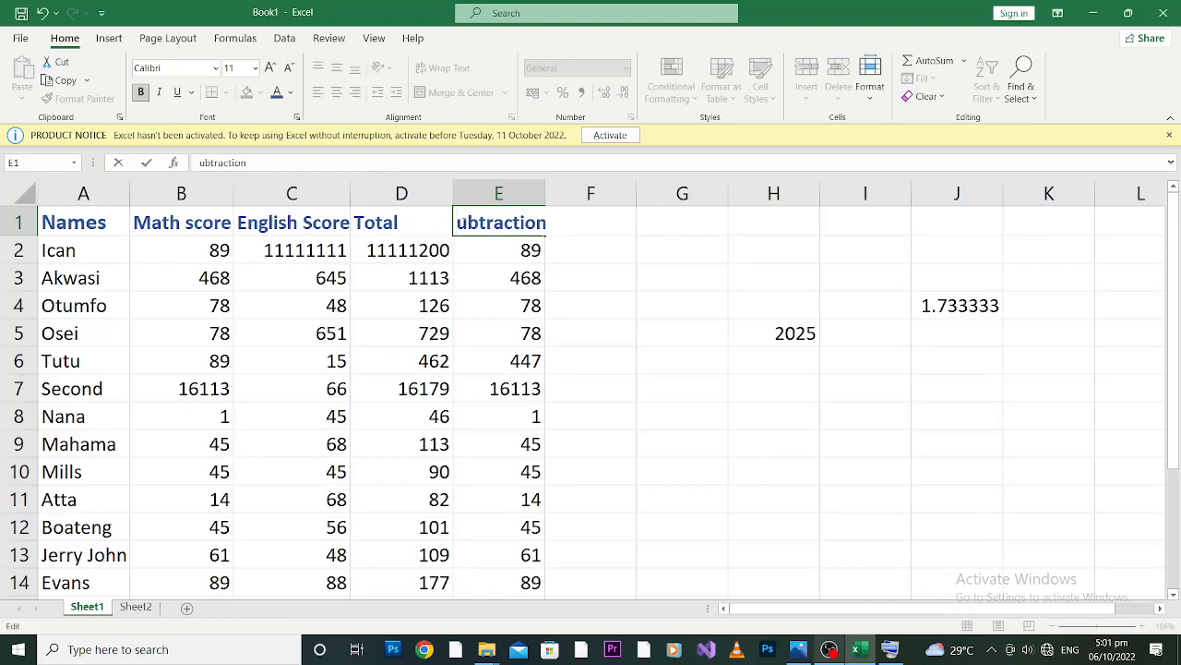
text(T)
key(BackSpace)
text(S)
click(665, 302)
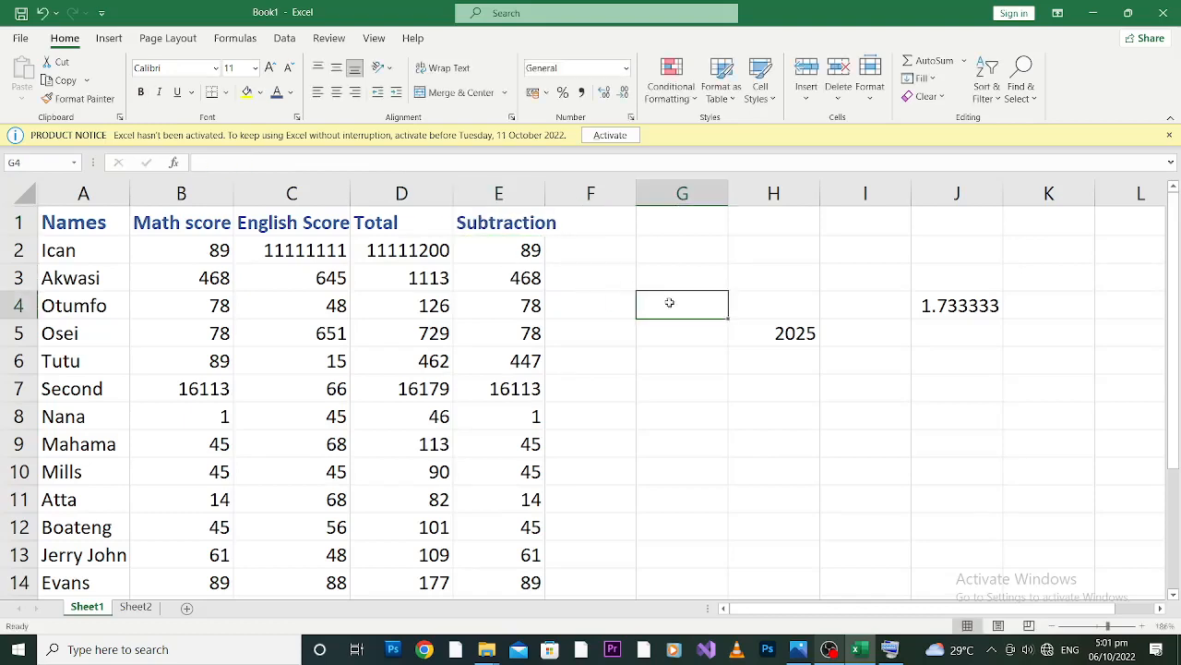
Underline all the headings in row 1.
click(499, 224)
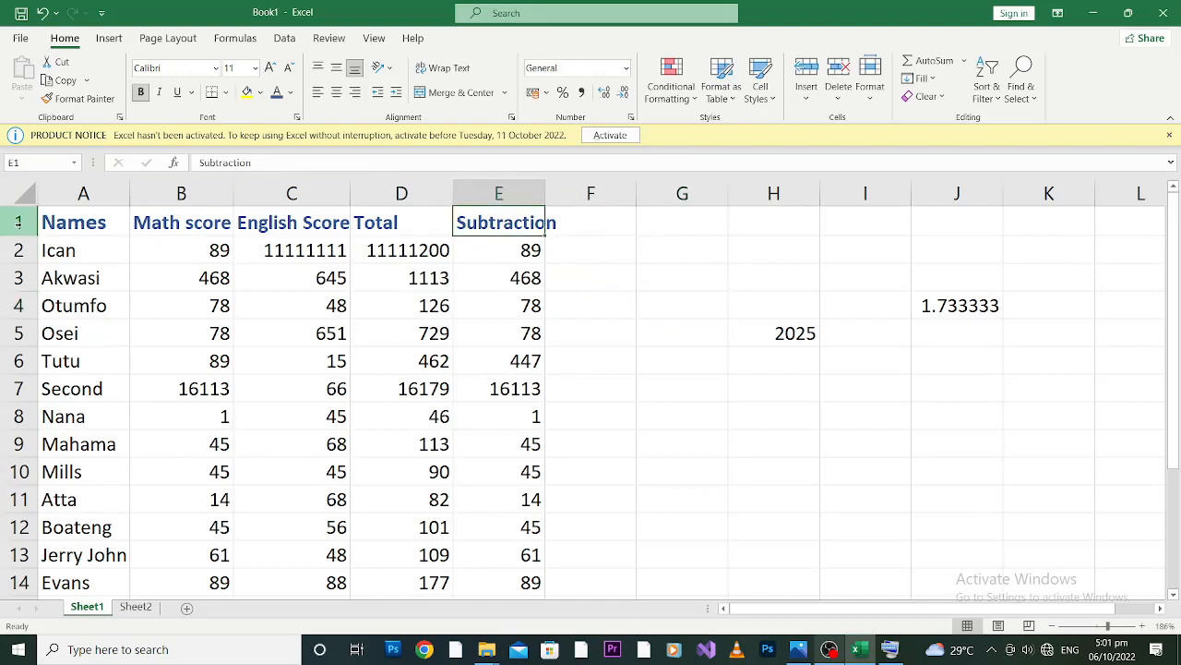
click(19, 224)
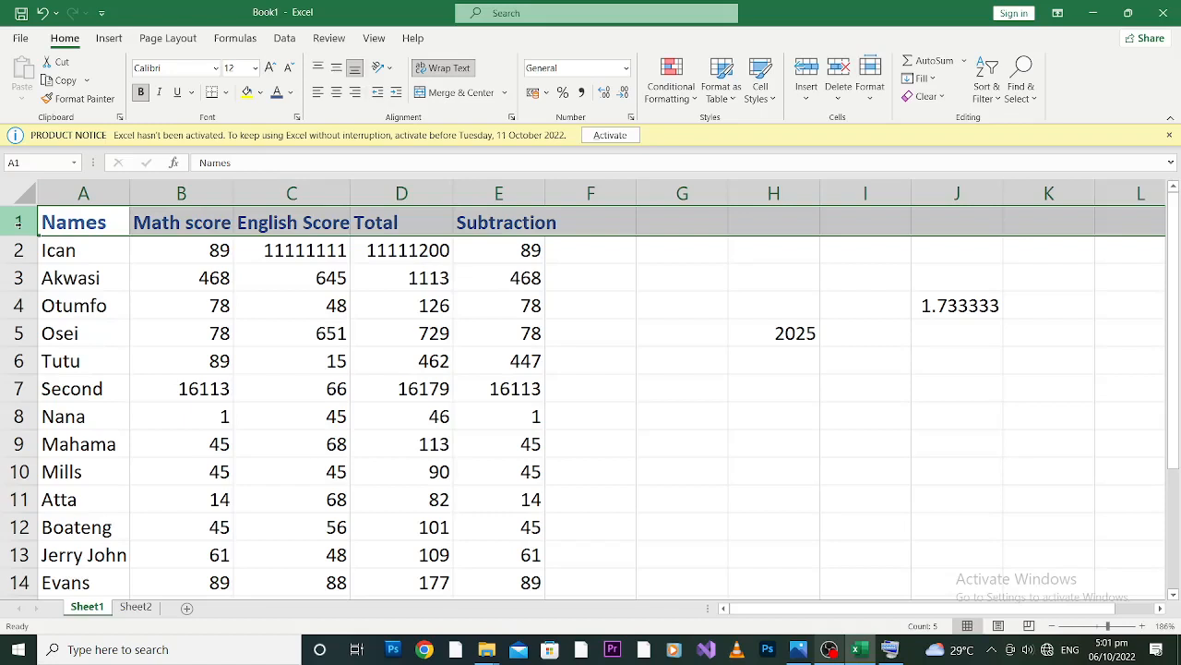
click(178, 92)
click(659, 335)
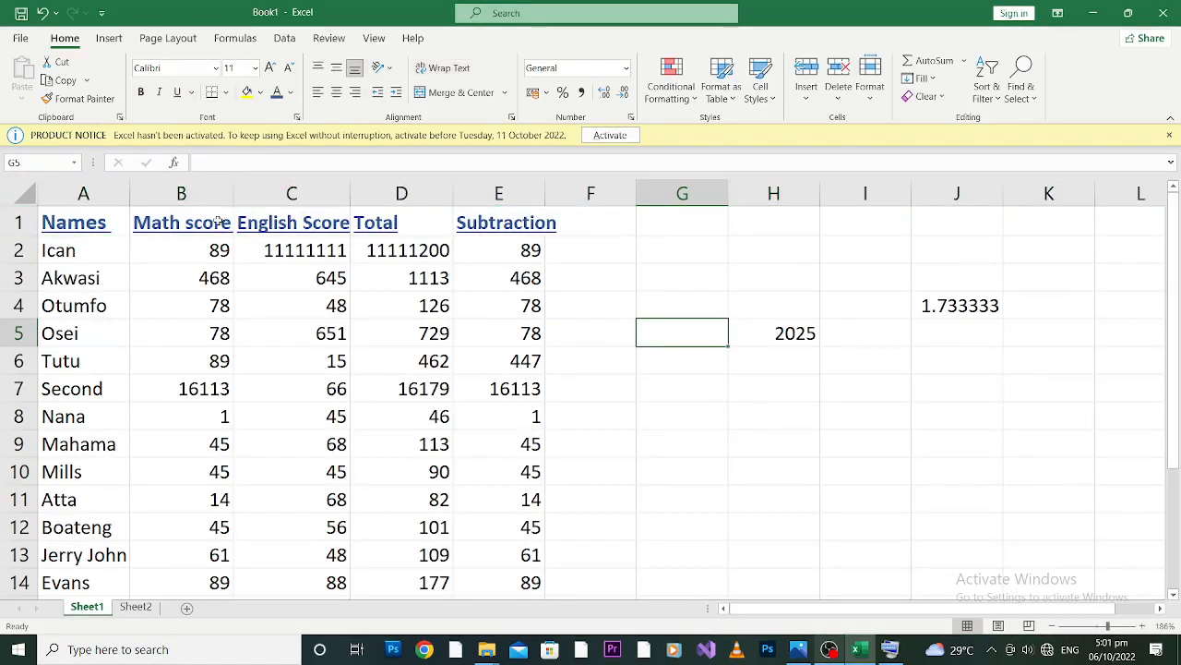
Widen column A so the names have extra room beside the math scores.
click(57, 241)
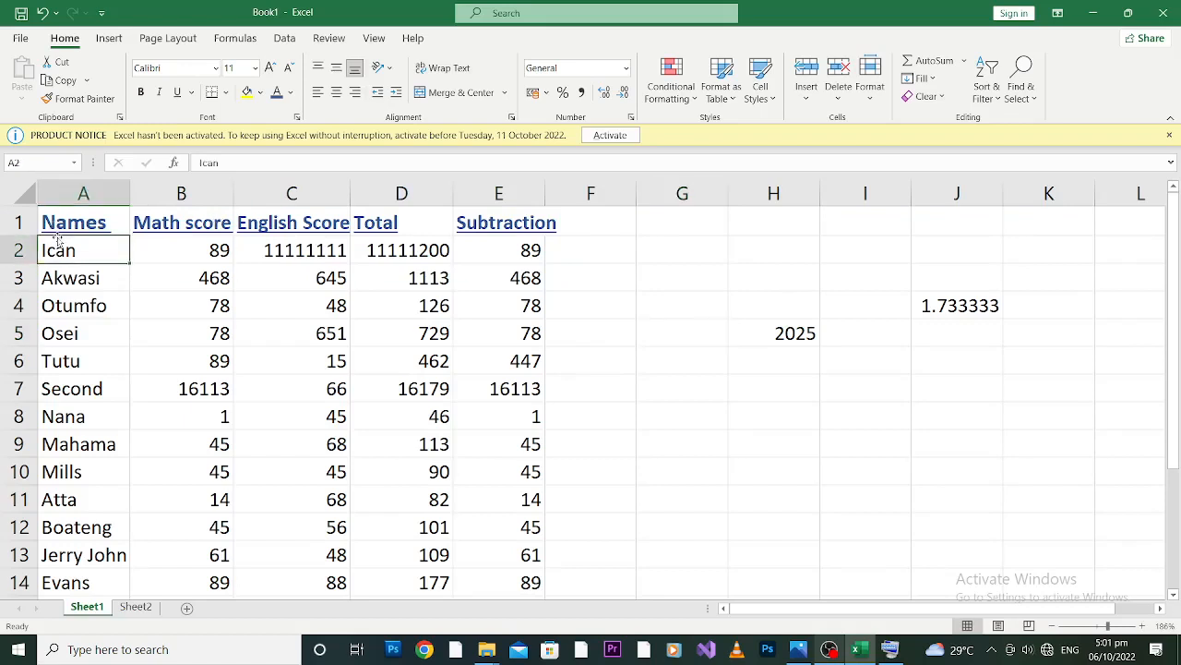
click(83, 190)
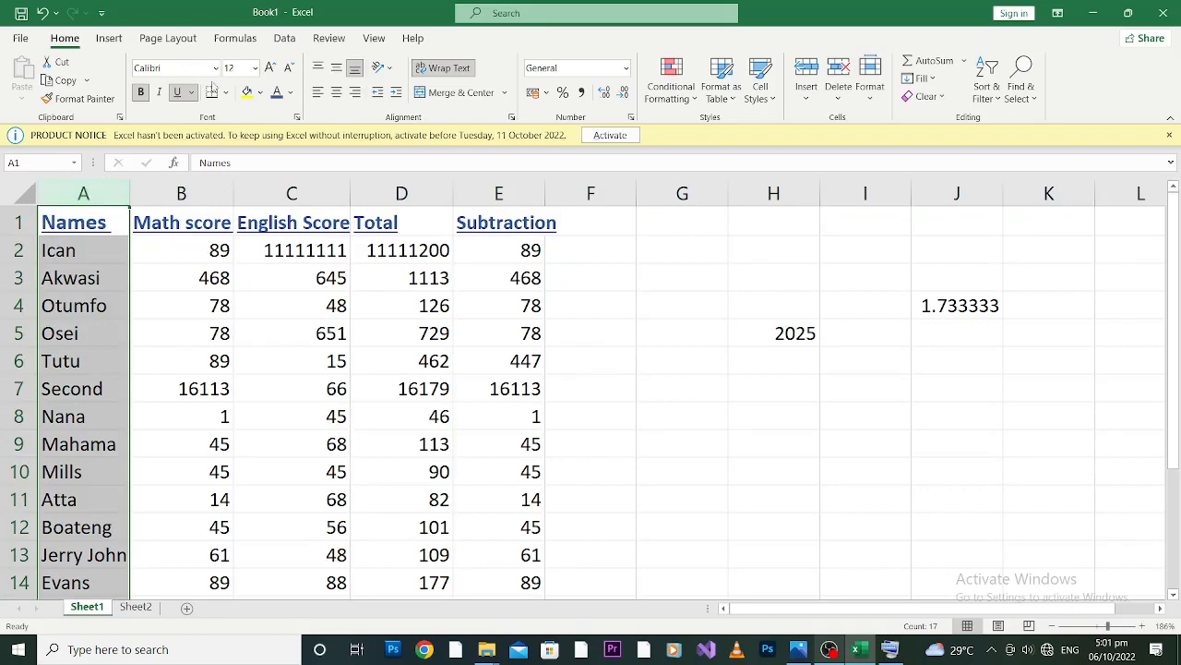
drag(127, 182, 173, 185)
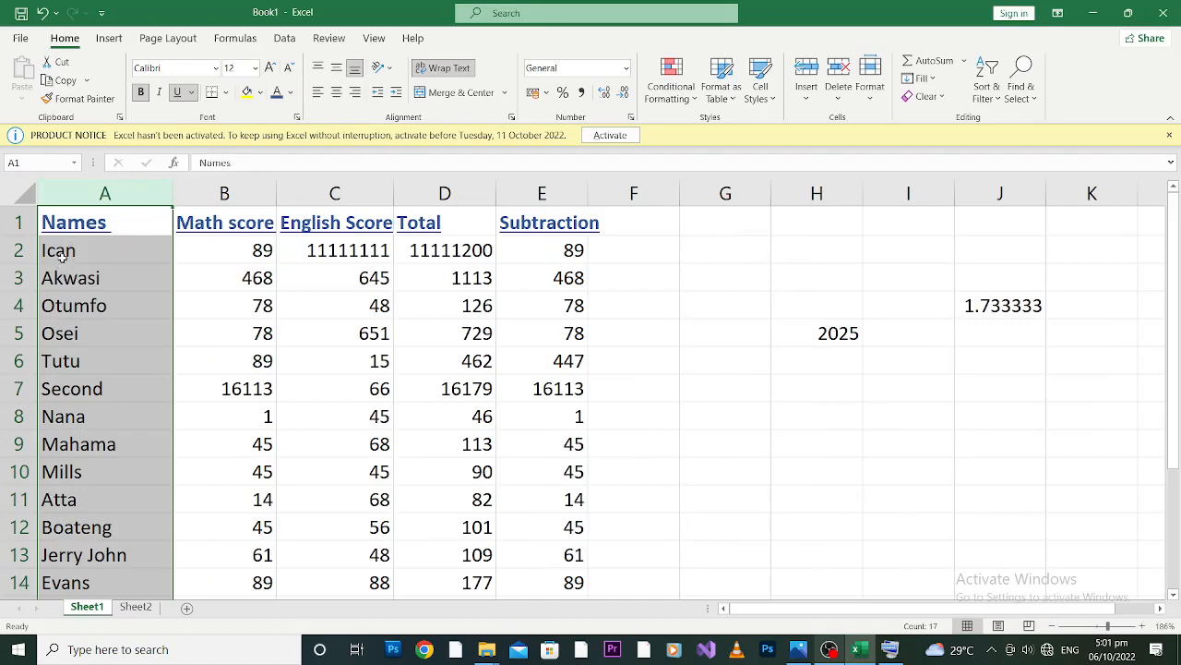
Set the font color of the whole names column A to Orange, Accent 2.
click(291, 93)
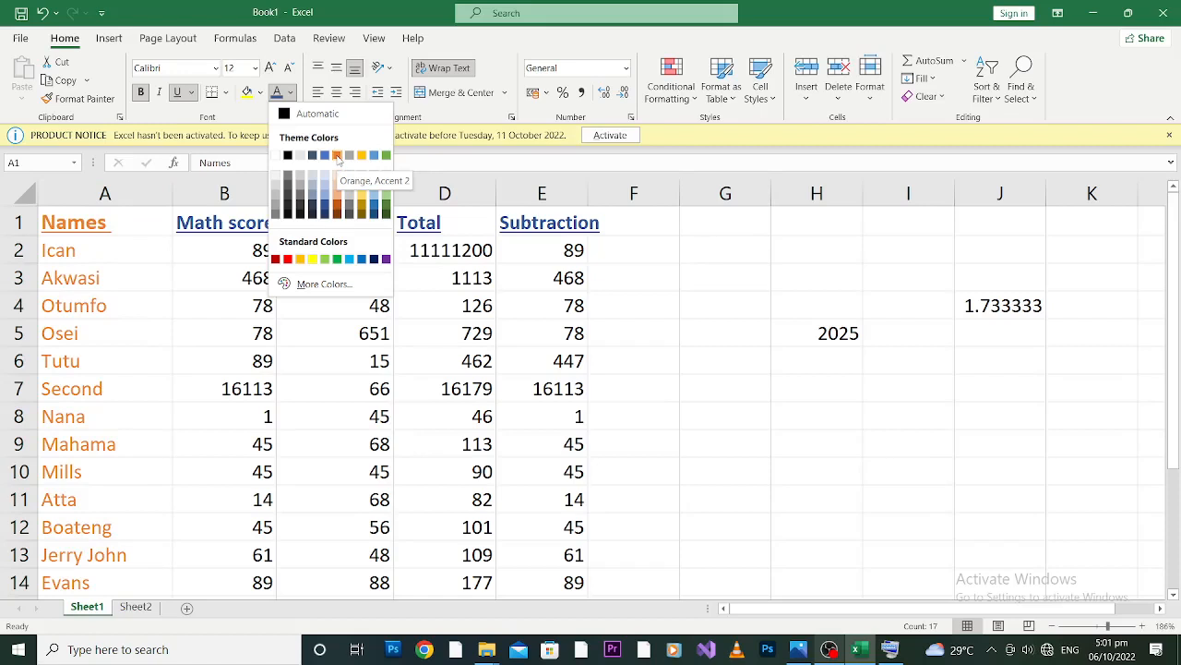
click(337, 155)
click(80, 327)
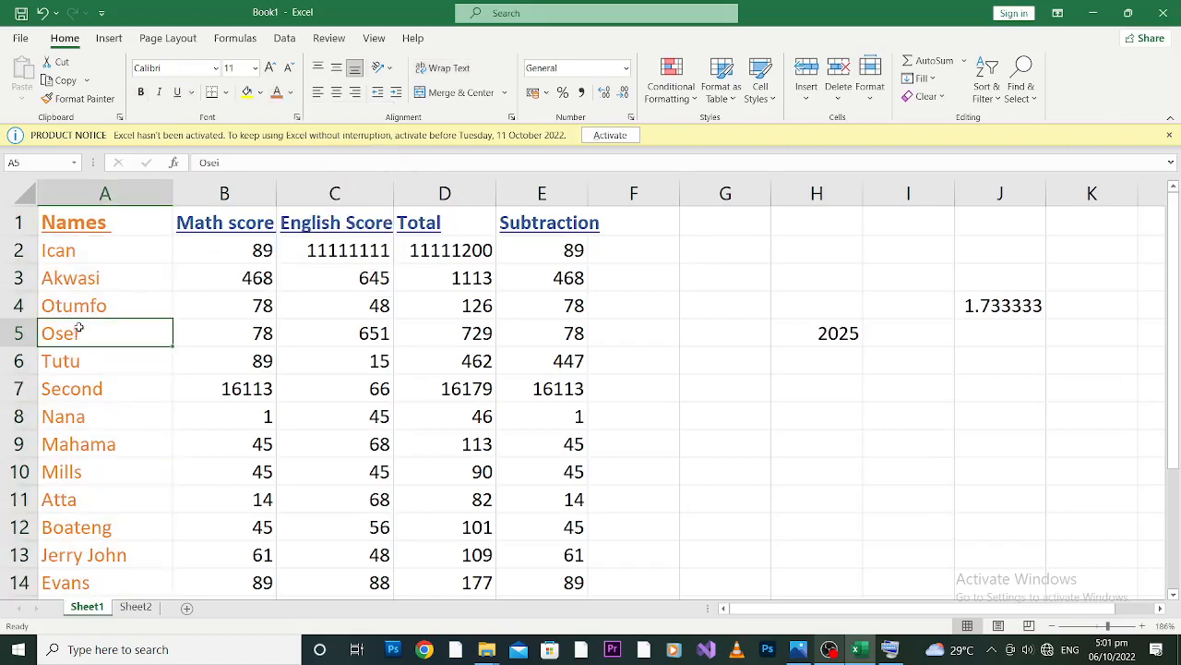
click(108, 270)
click(114, 252)
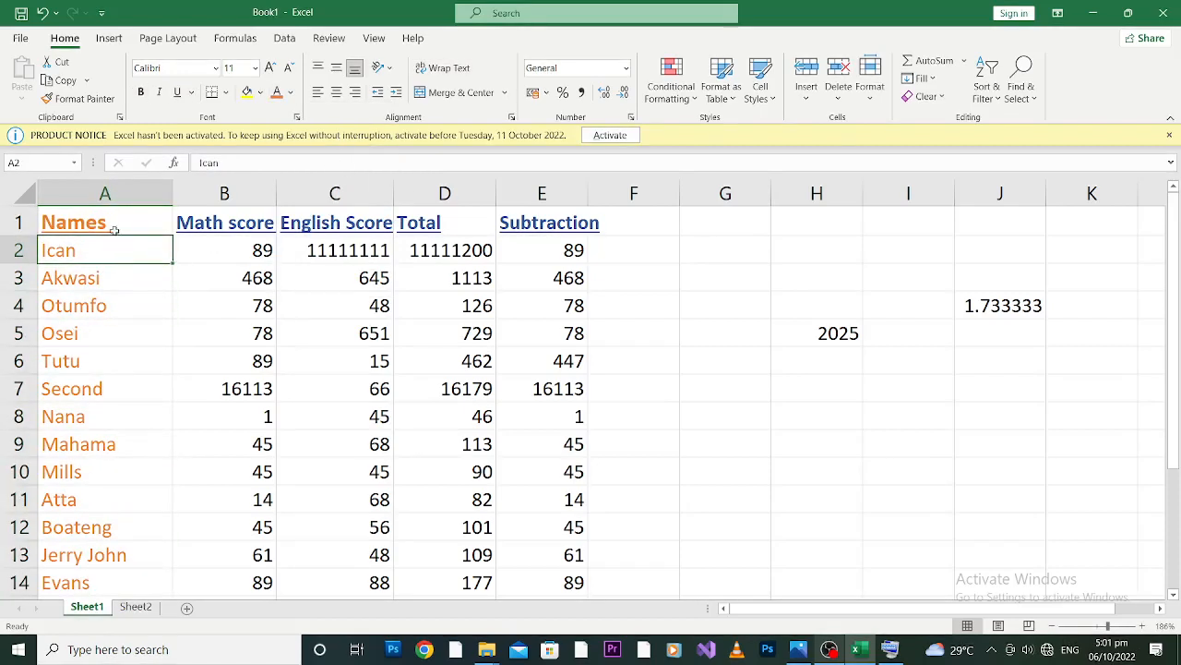
Set the font size of the whole names column A to 14.
click(107, 194)
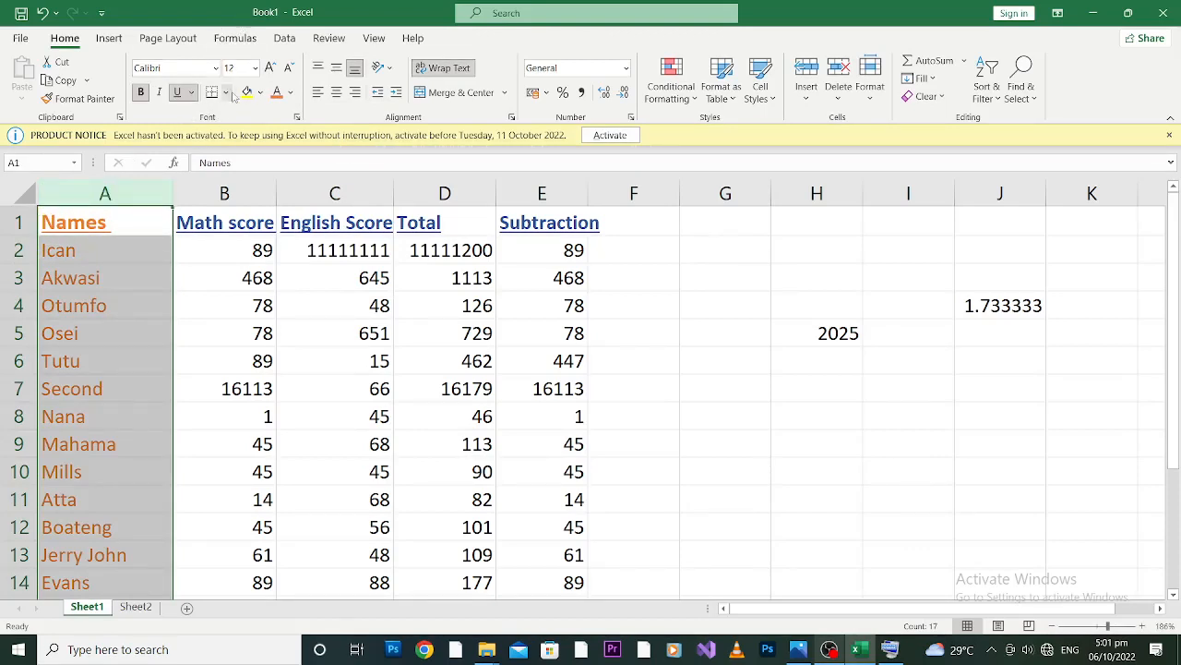
click(256, 69)
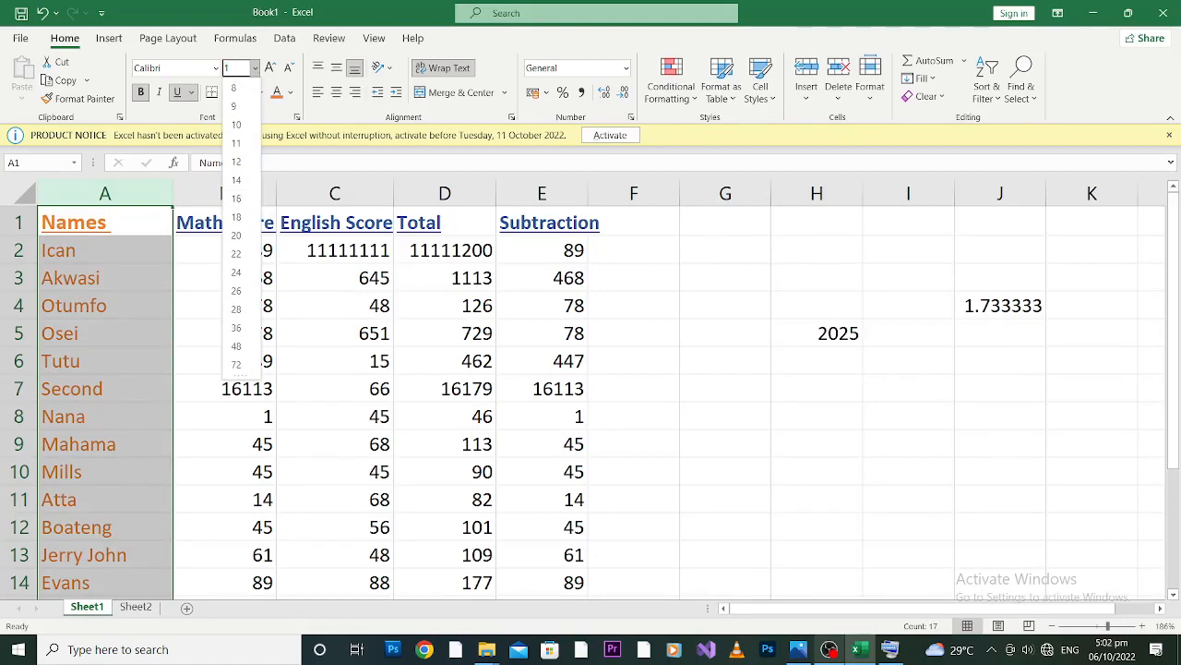
click(236, 180)
click(106, 326)
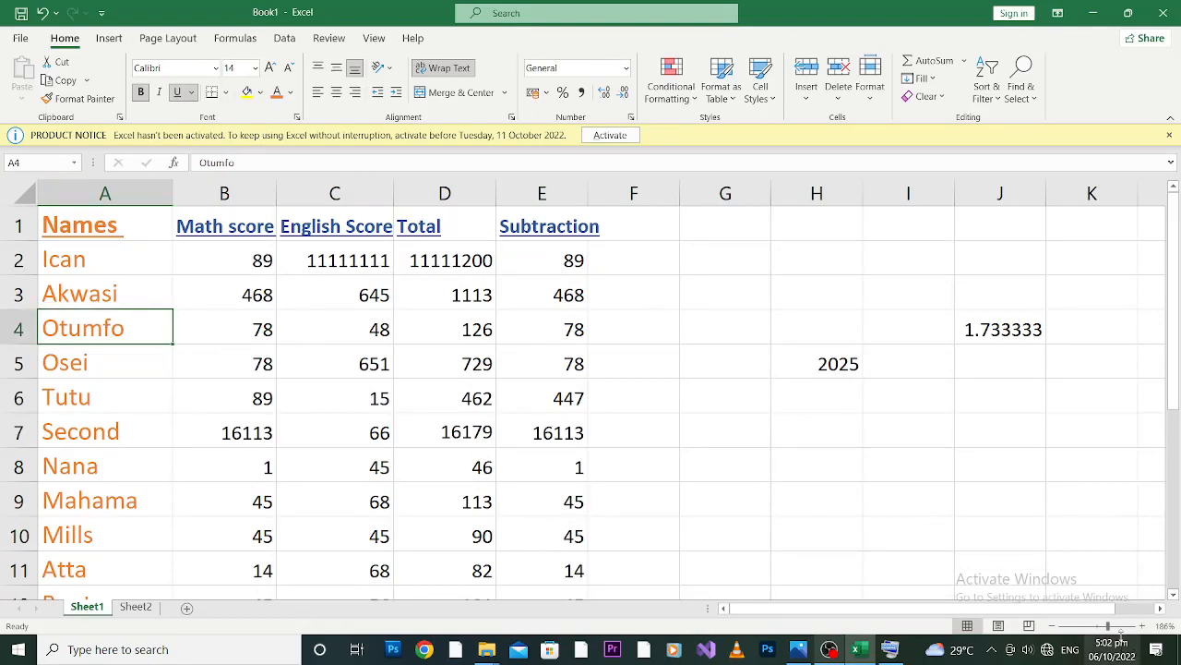
Widen column E so the Subtraction heading fits inside its cell.
drag(1108, 627, 1099, 629)
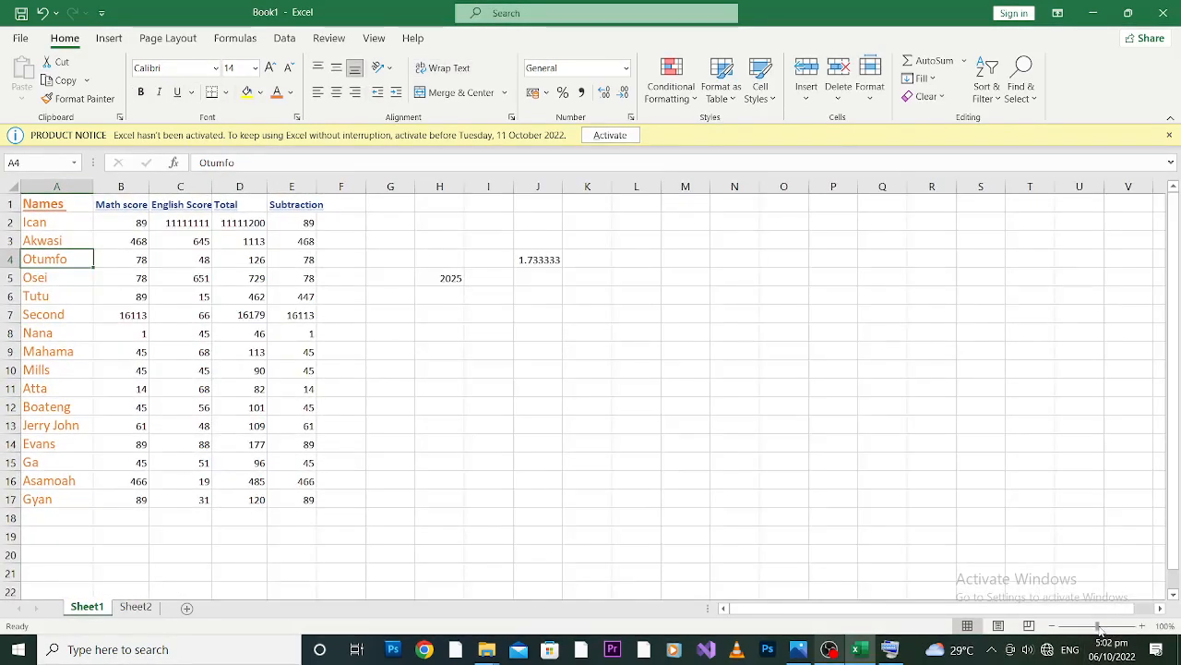
click(651, 423)
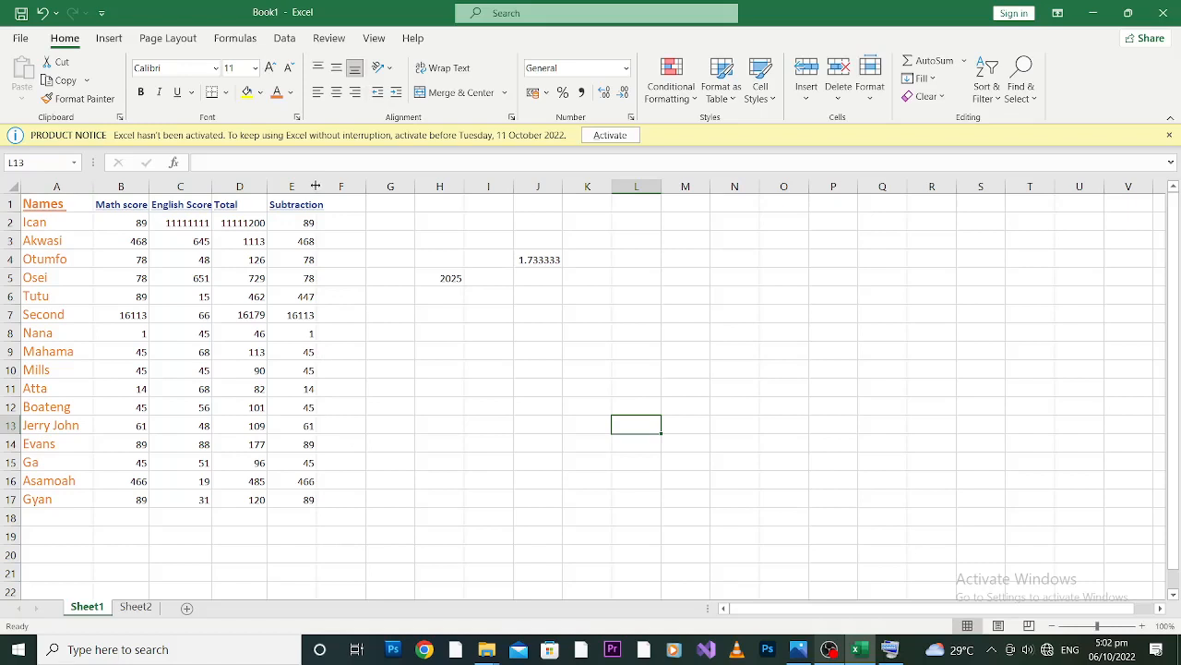
drag(314, 186, 335, 186)
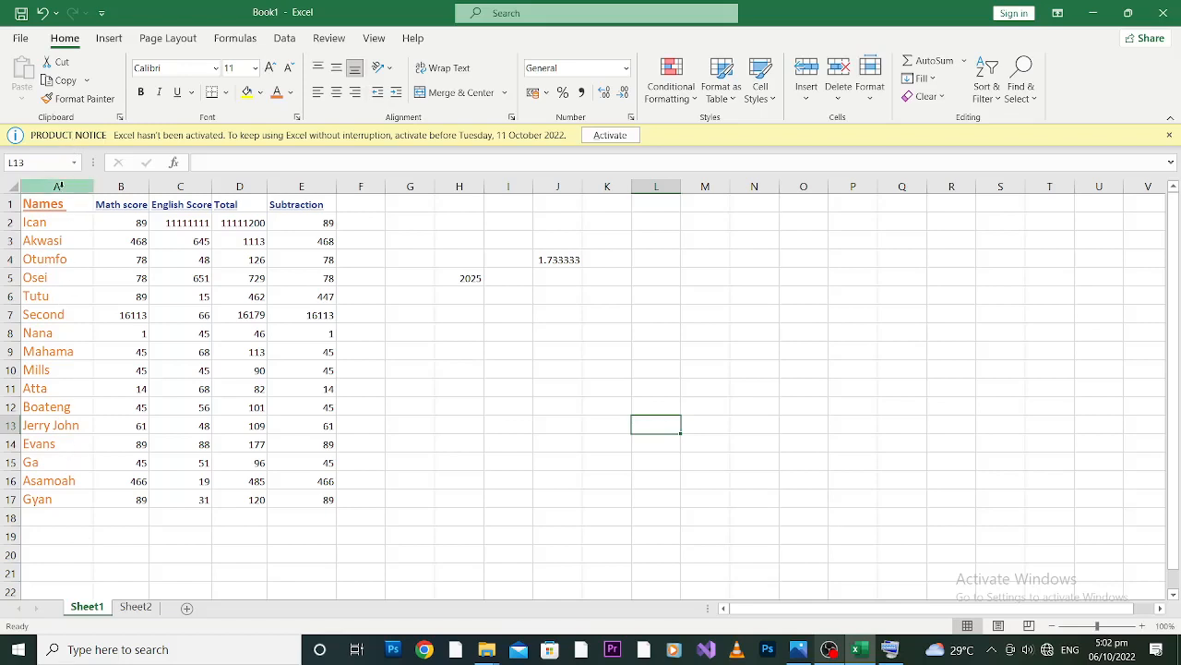
Try center alignment on the whole names column A and finish with right alignment.
click(58, 186)
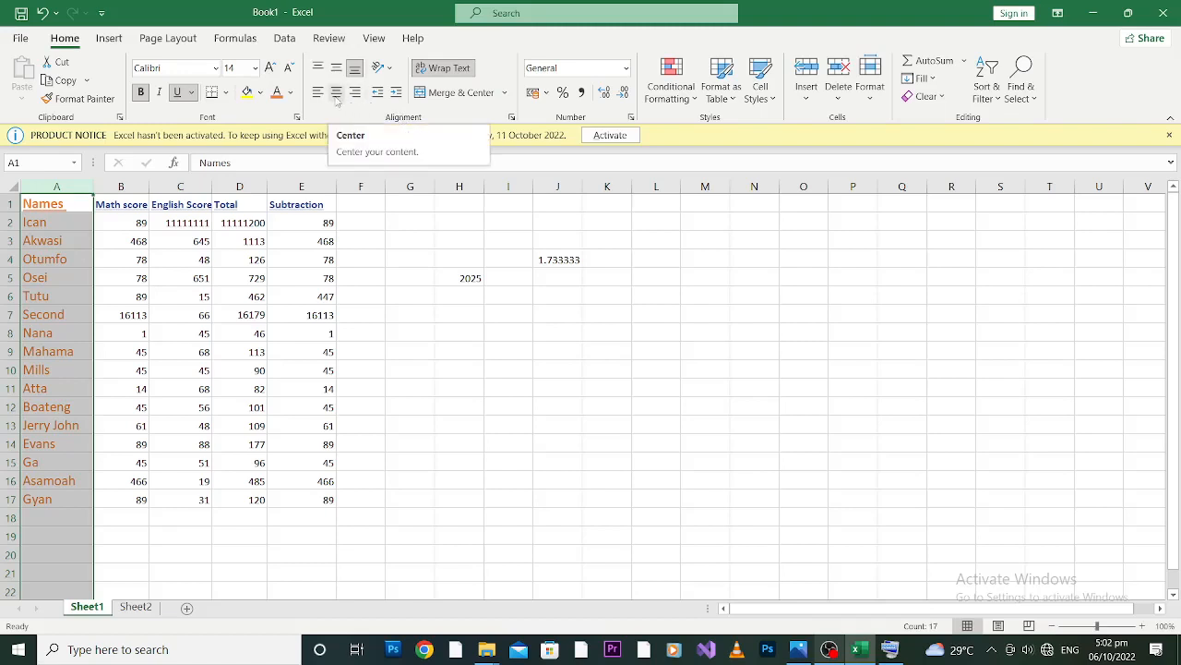
click(336, 100)
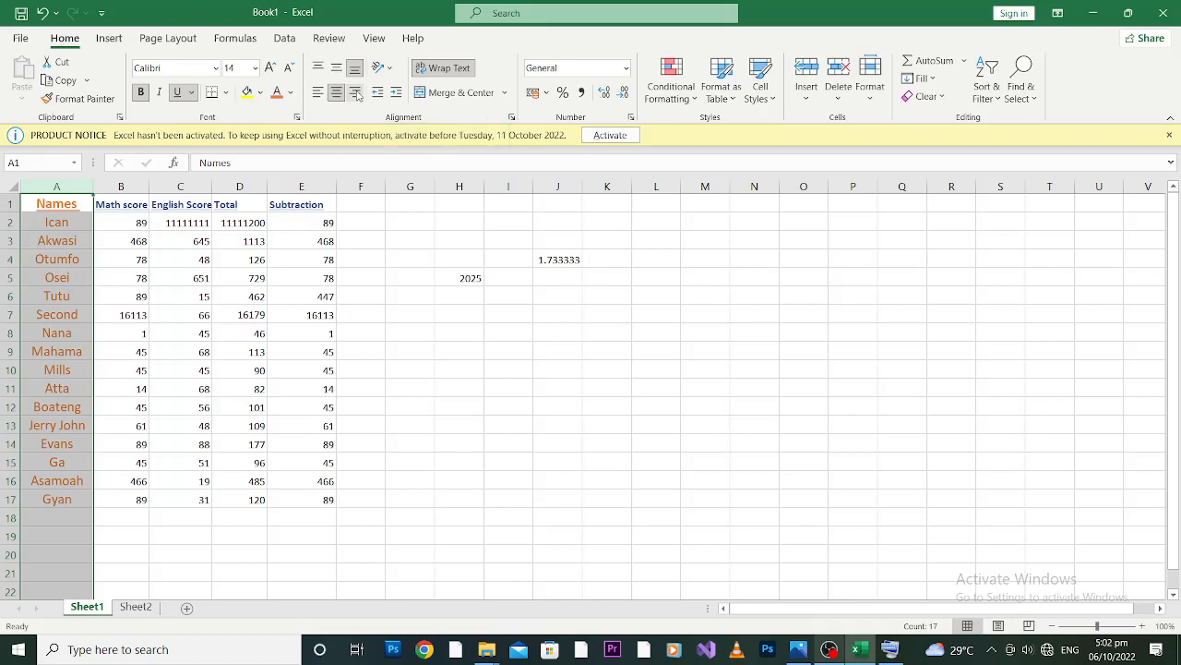
click(355, 93)
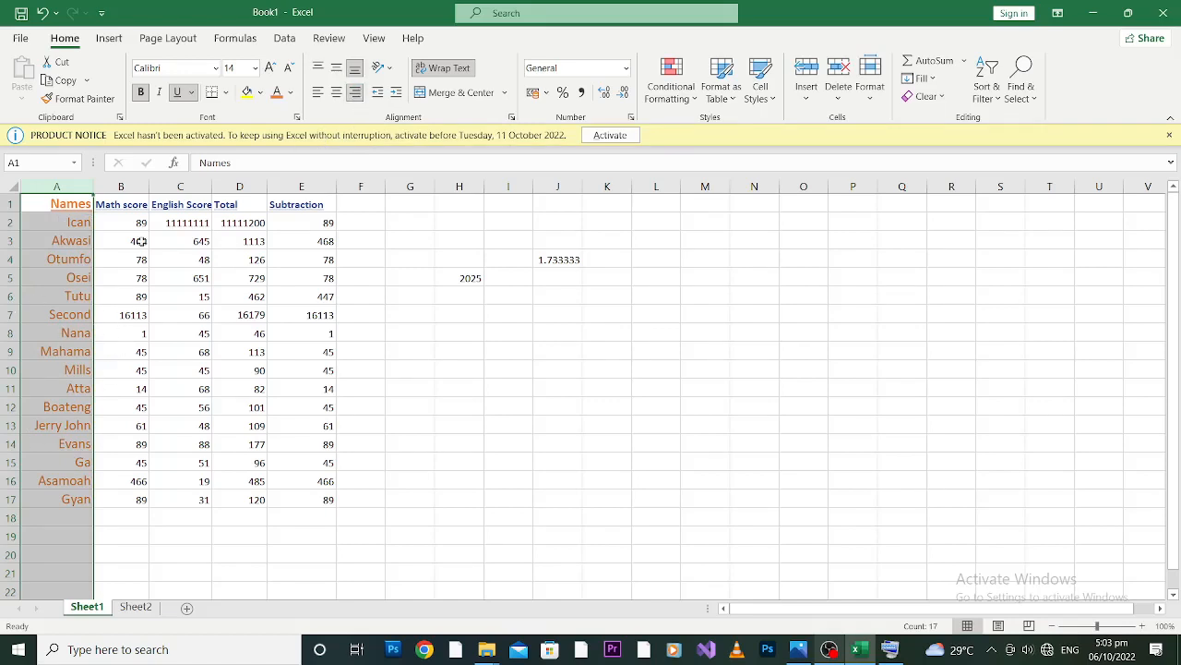
Try left alignment on the math score column B and finish with it centered horizontally and middle-aligned vertically.
click(123, 186)
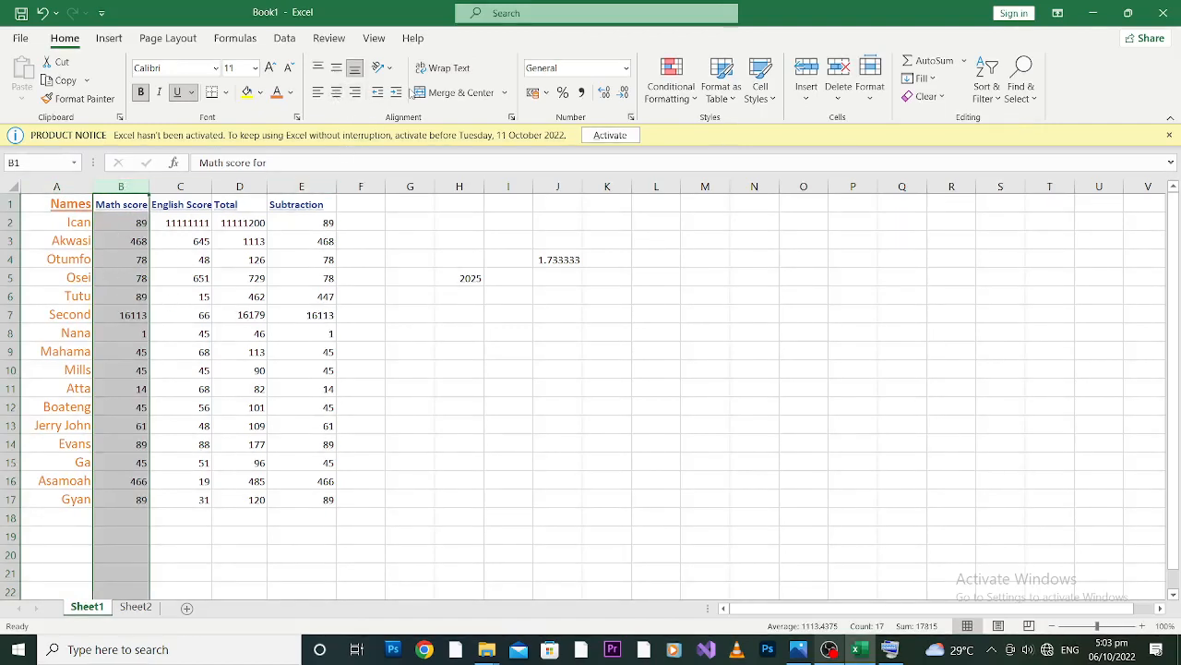
click(338, 95)
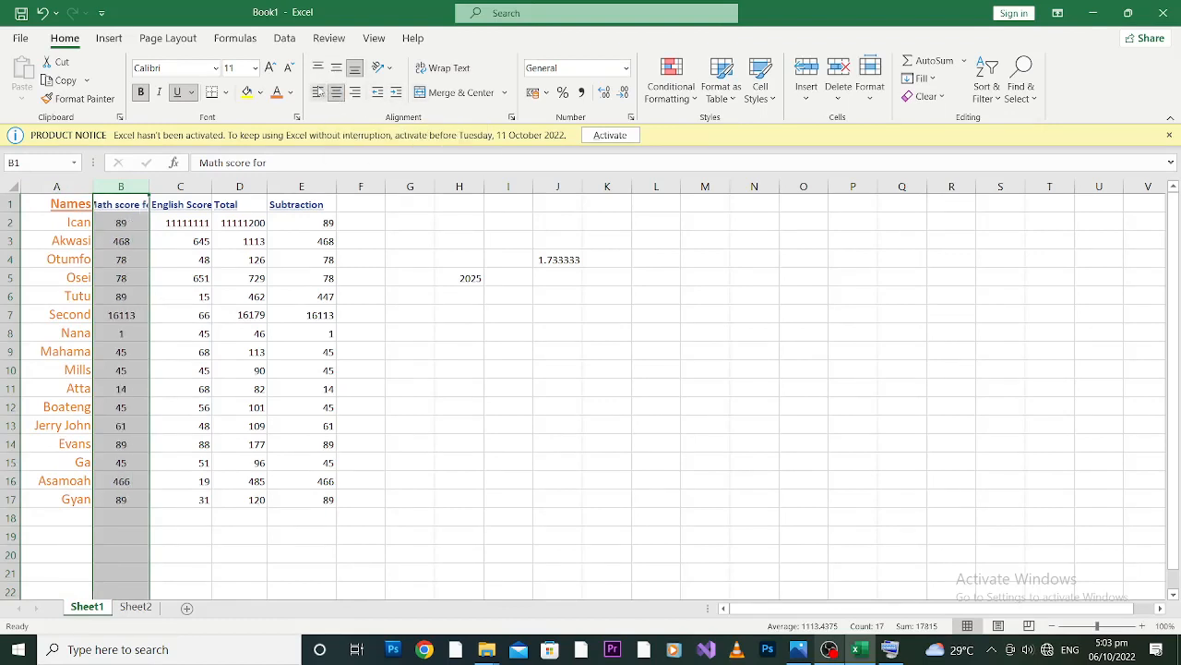
click(317, 94)
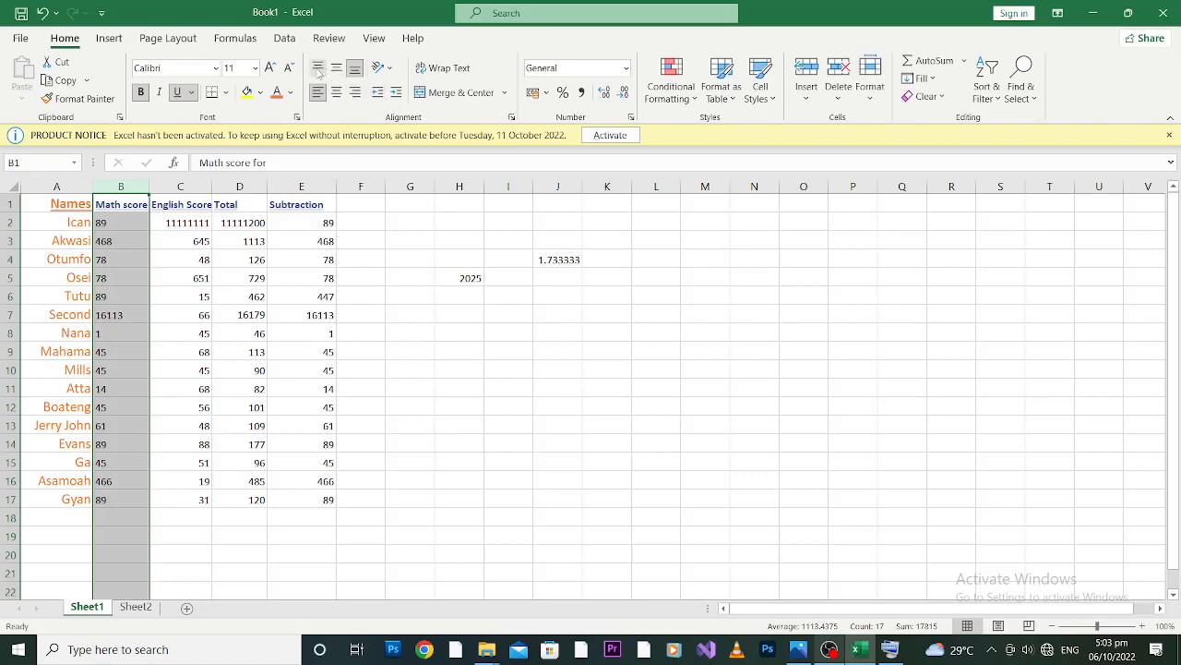
click(338, 70)
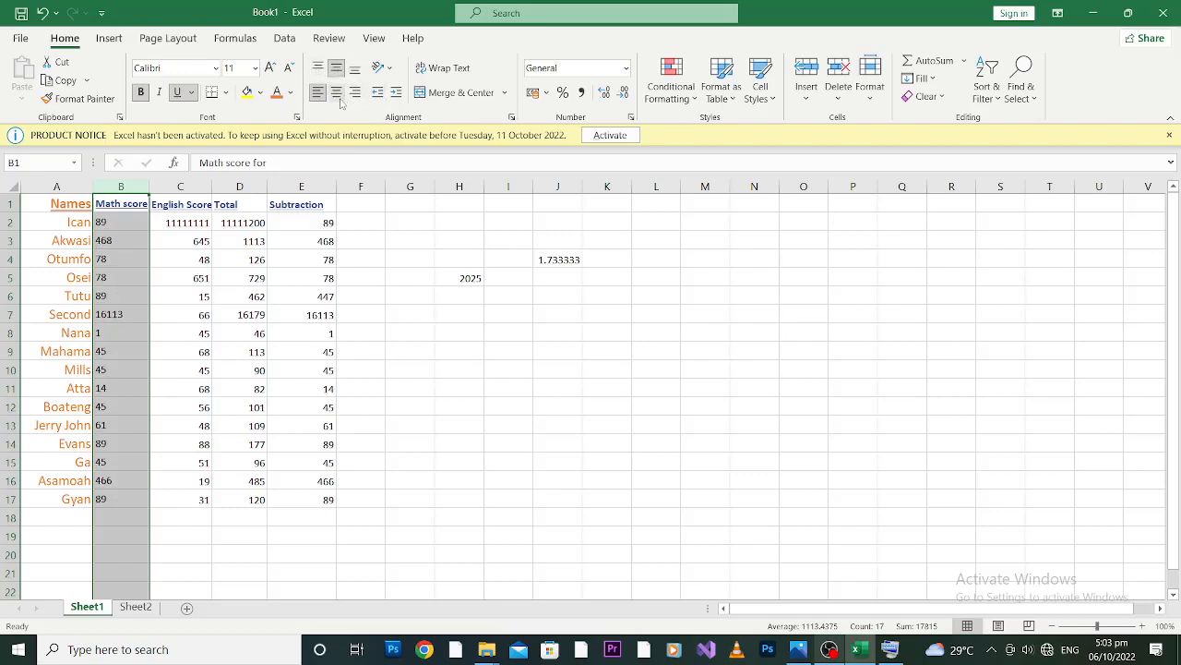
click(337, 94)
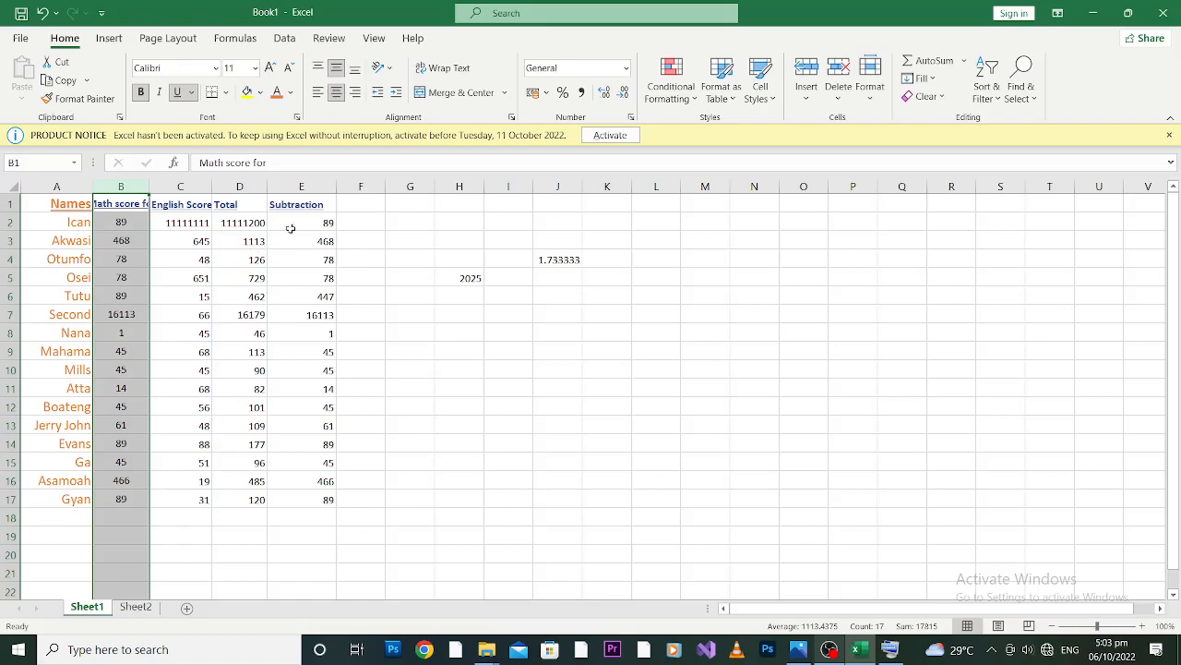
click(368, 205)
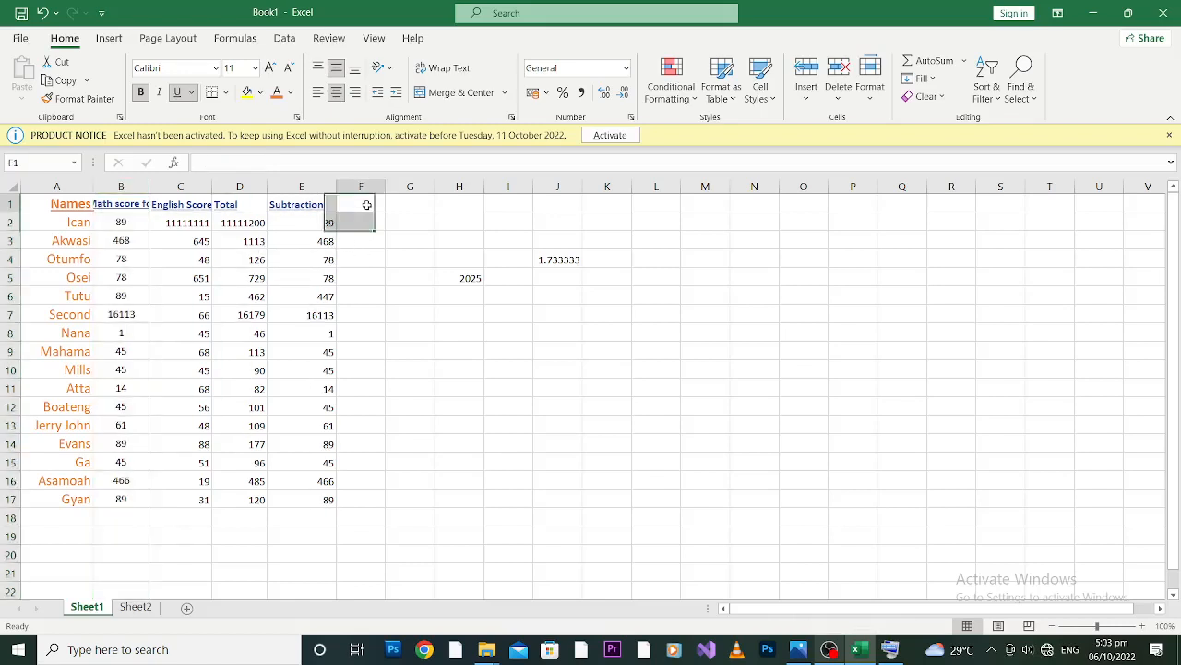
drag(366, 205, 406, 203)
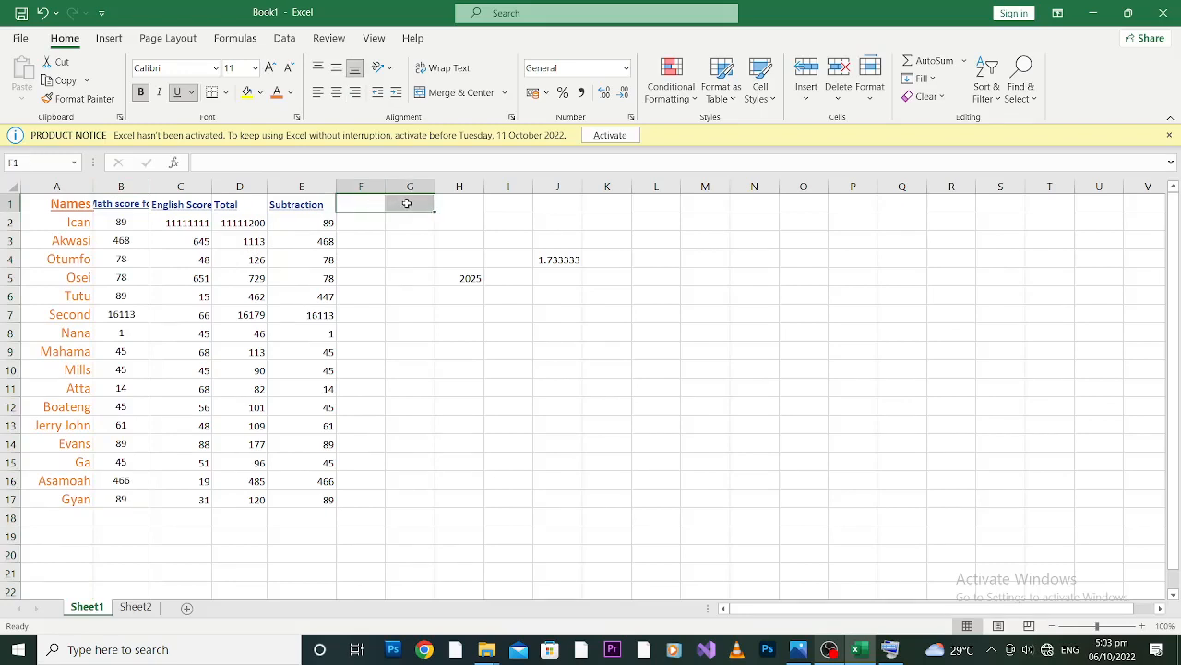
click(351, 312)
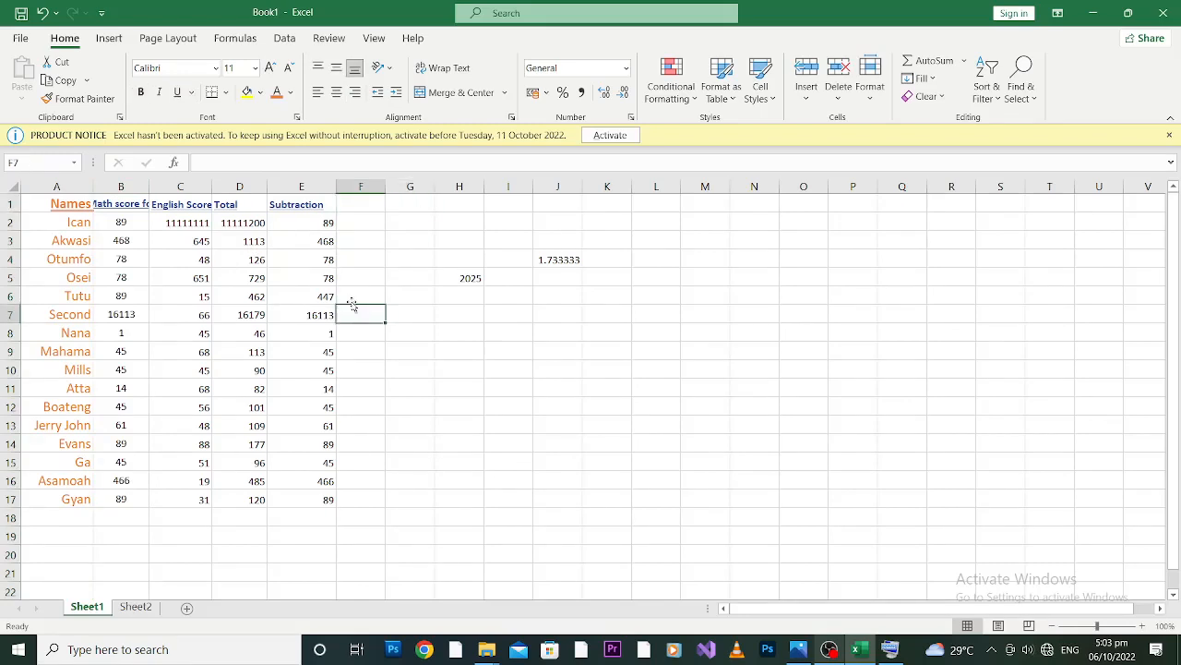
click(362, 202)
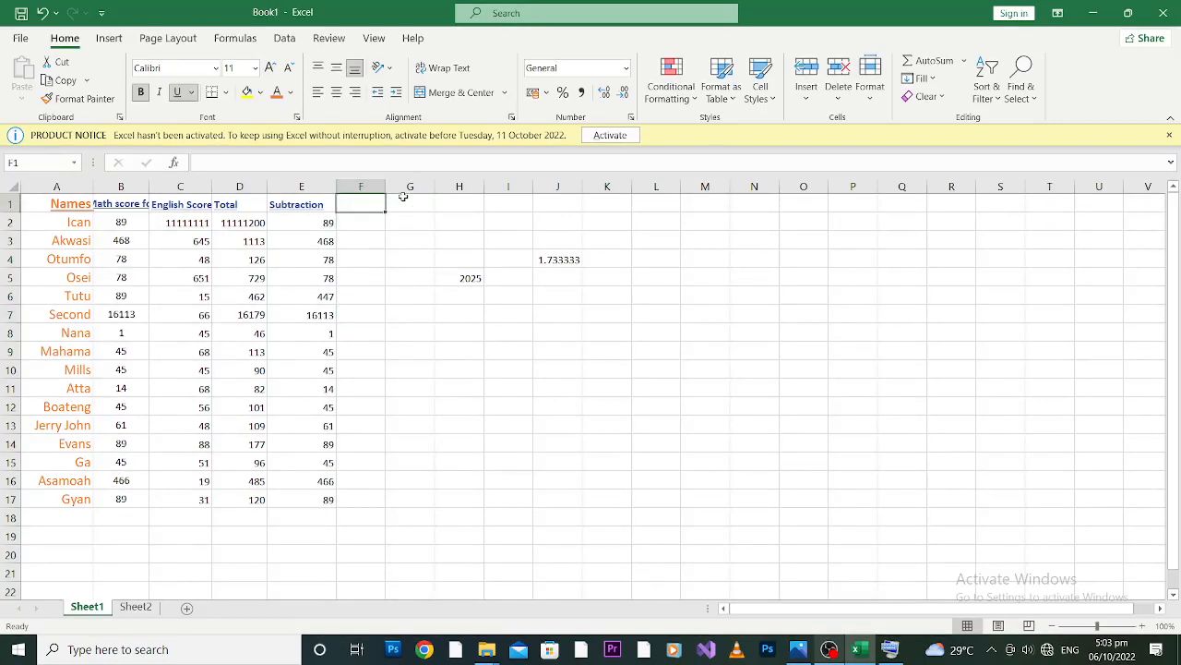
drag(416, 200, 416, 201)
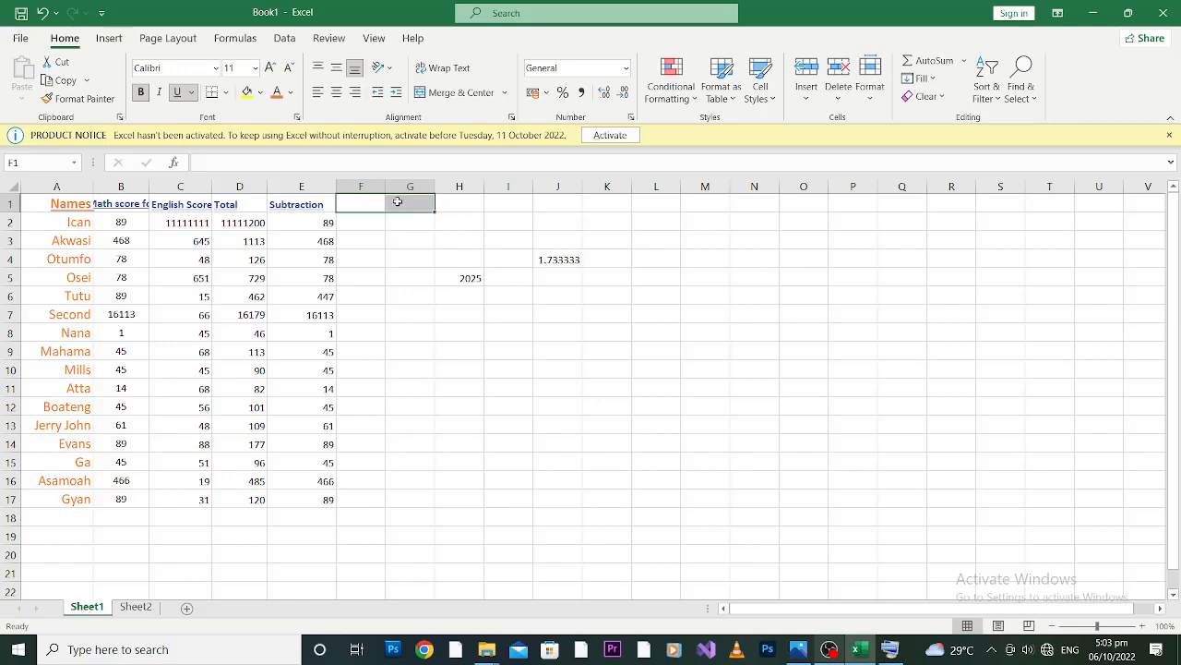
click(364, 204)
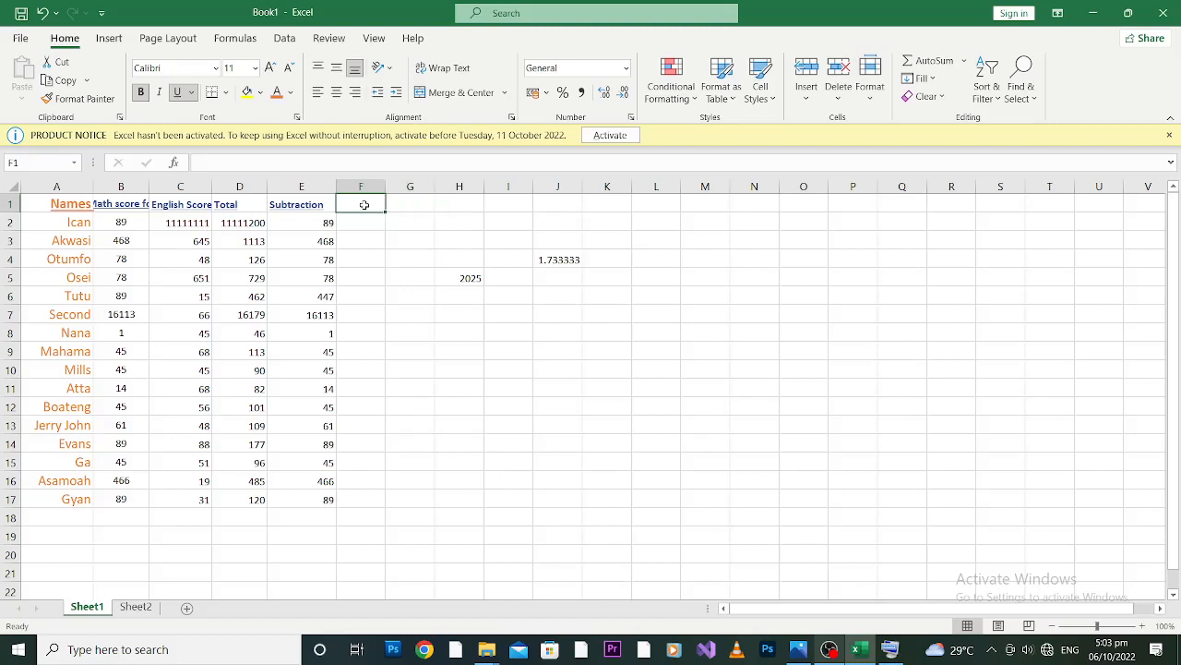
drag(364, 204, 416, 203)
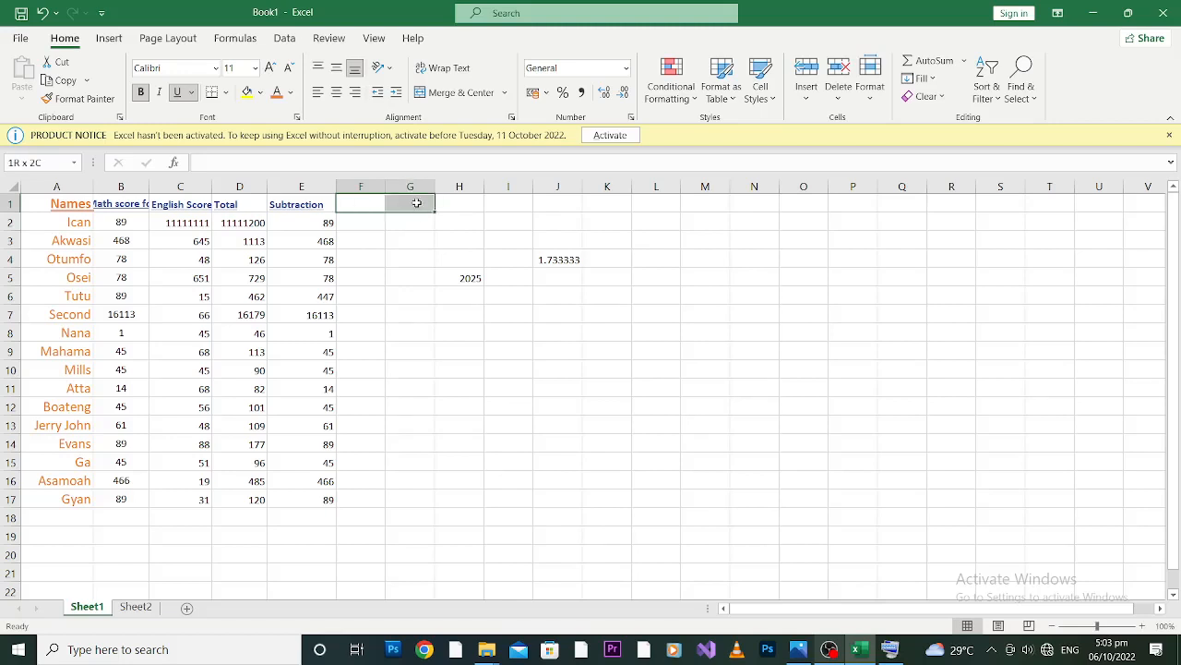
ctrl+click(450, 203)
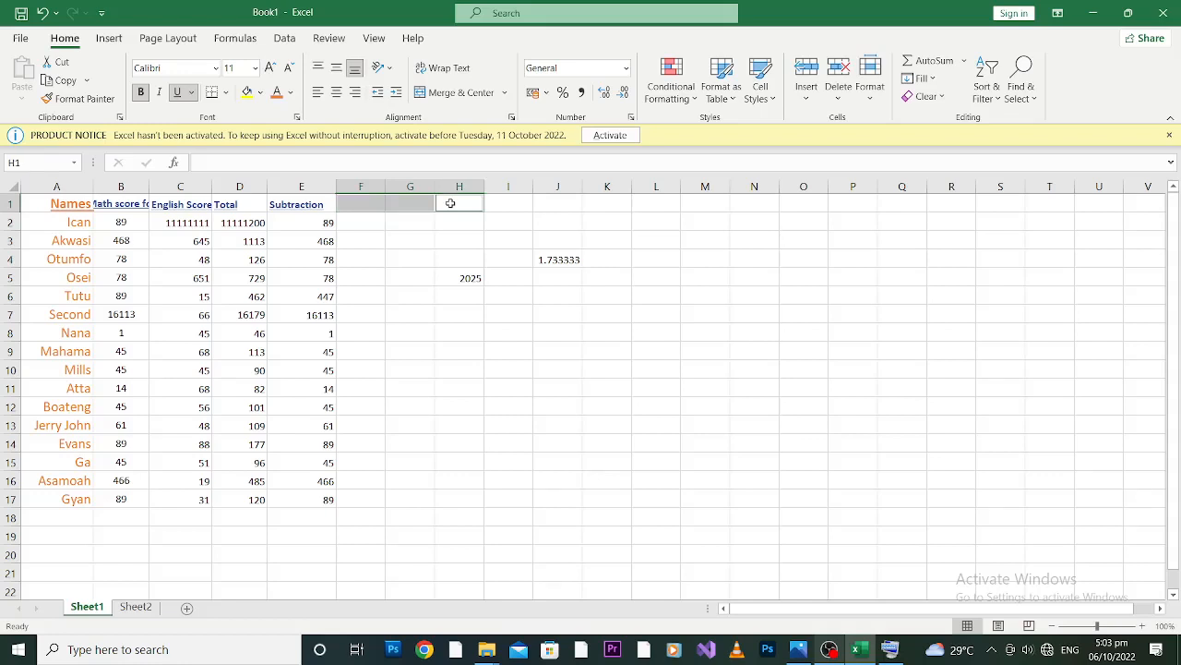
ctrl+click(486, 198)
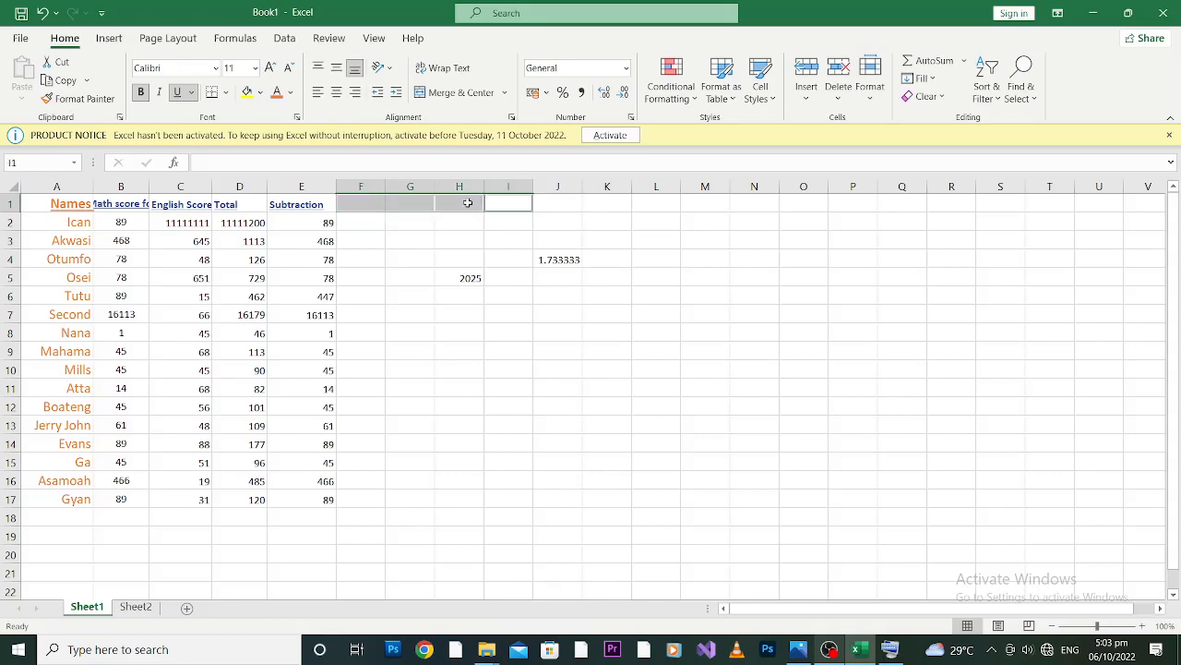
click(373, 201)
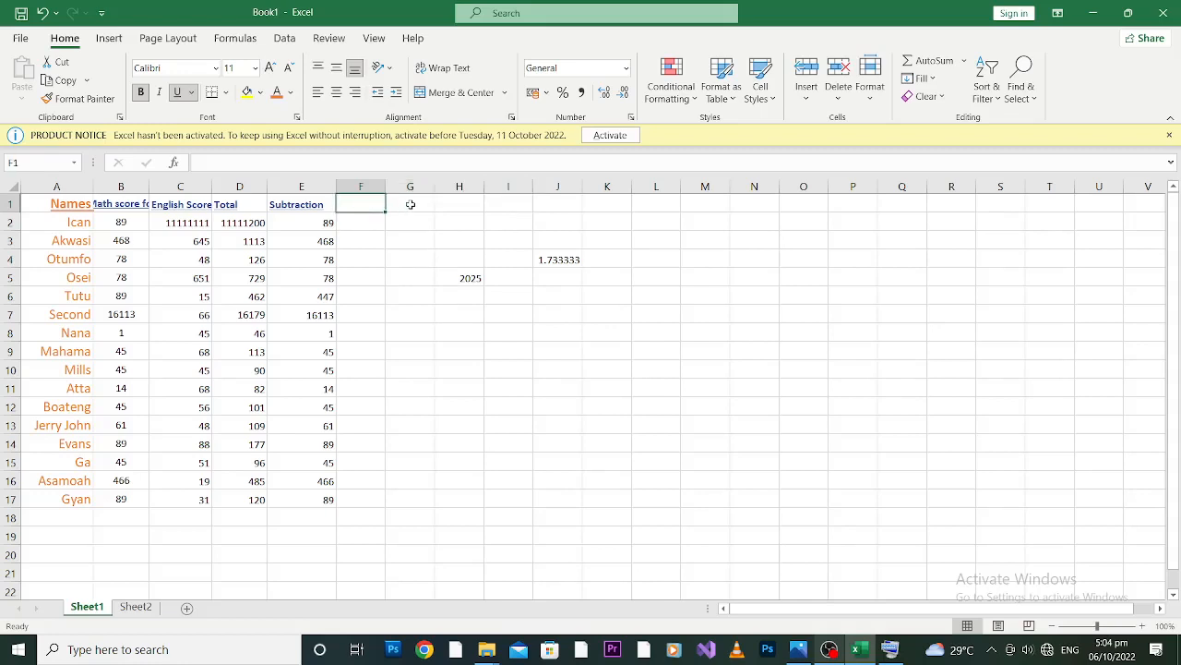
shift+click(410, 205)
click(395, 205)
click(369, 205)
double_click(368, 205)
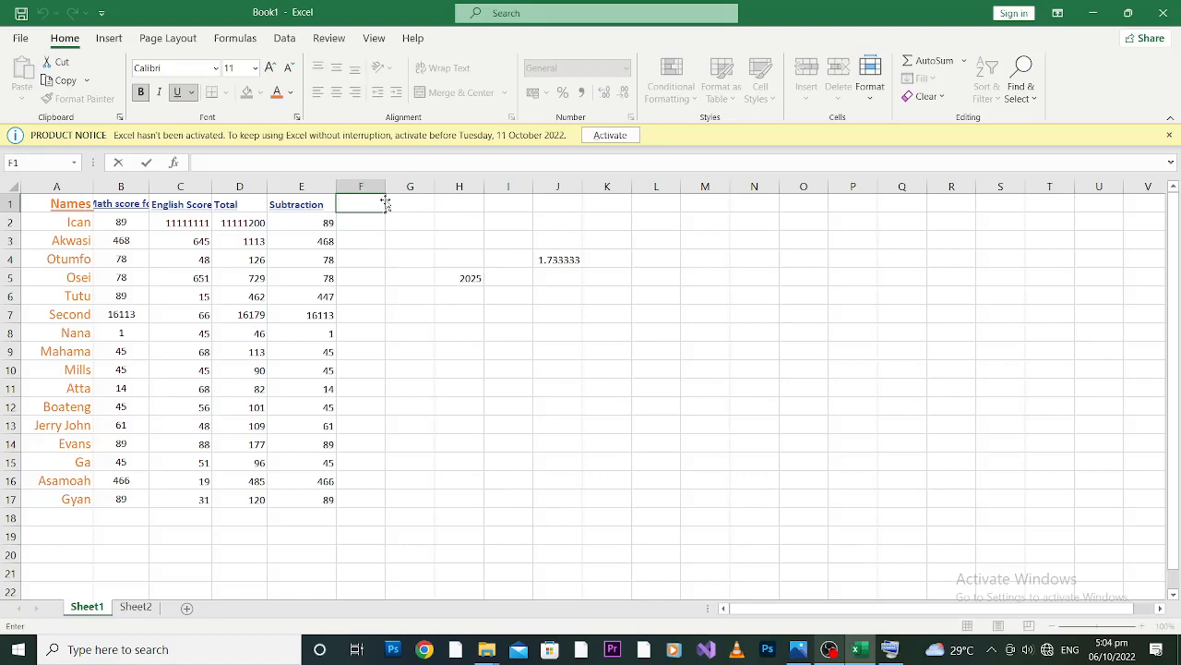
key(Escape)
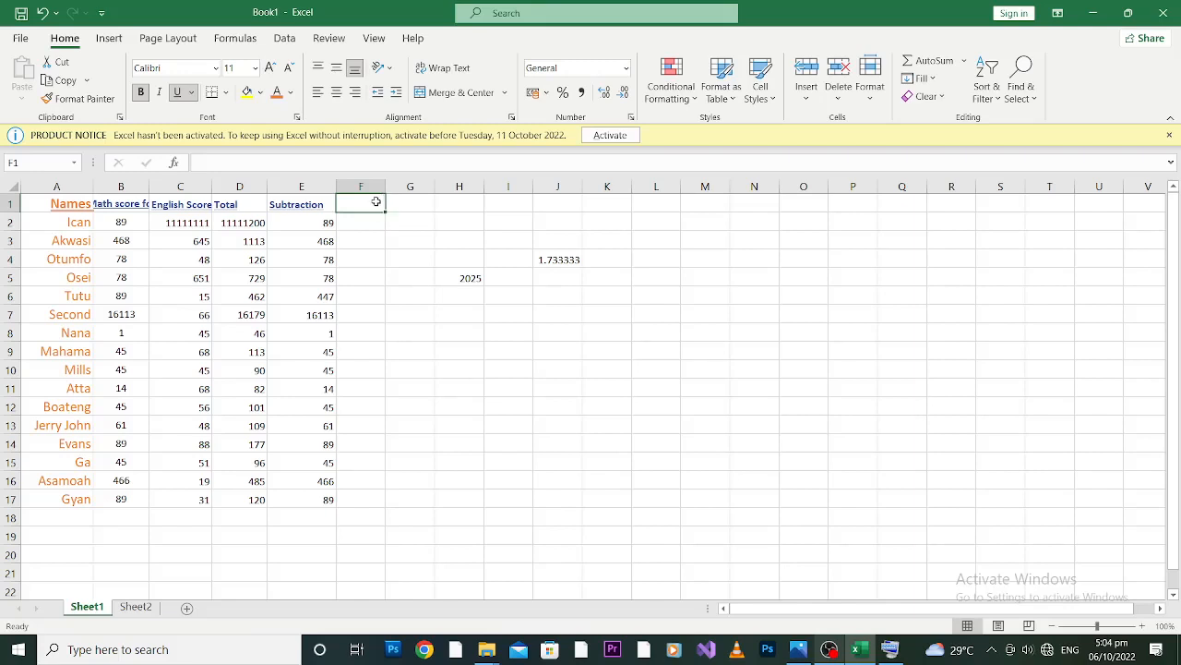
Merge and center cells F1 and G1 beside the Subtraction heading.
drag(376, 201, 406, 203)
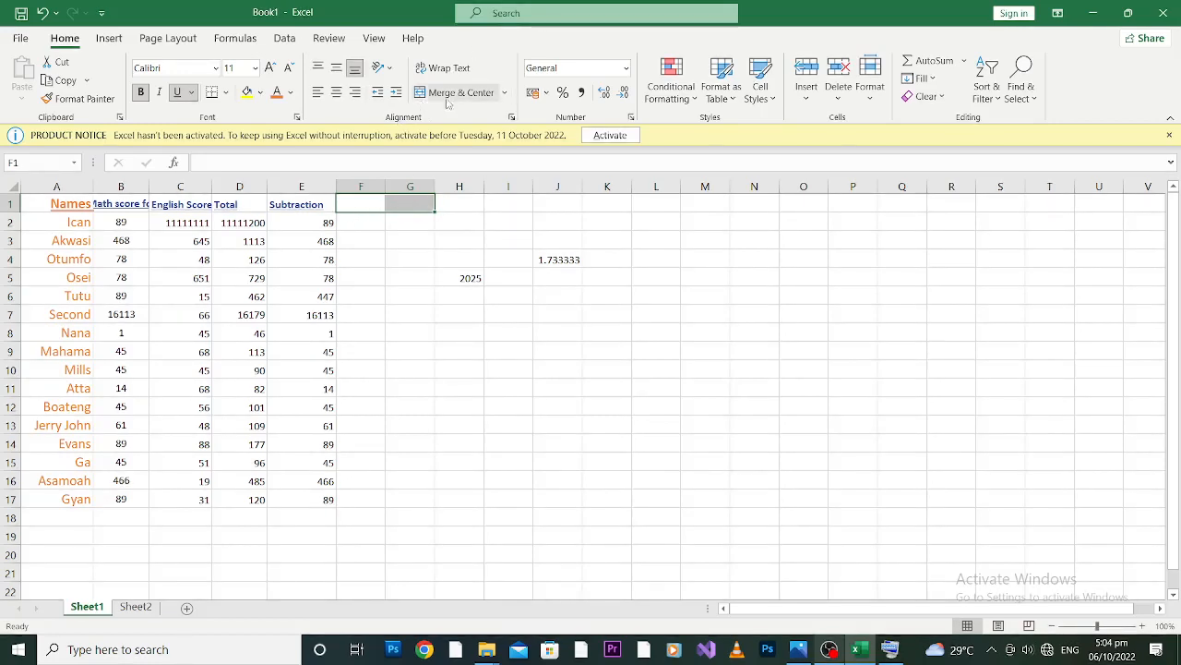
click(504, 92)
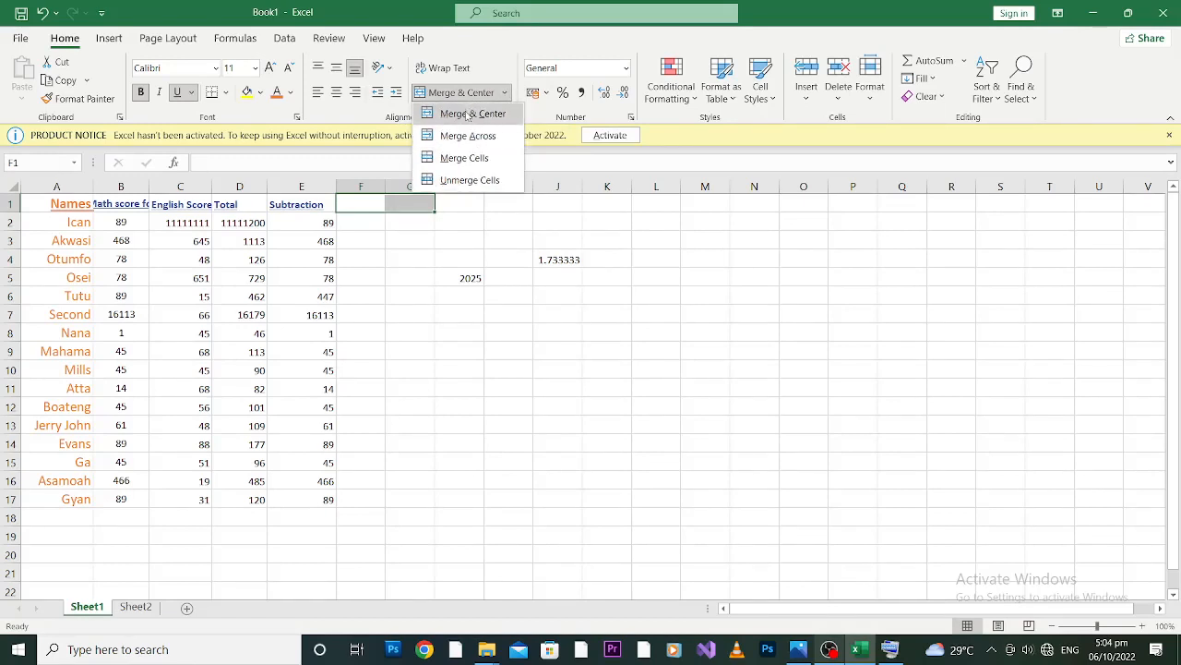
click(468, 115)
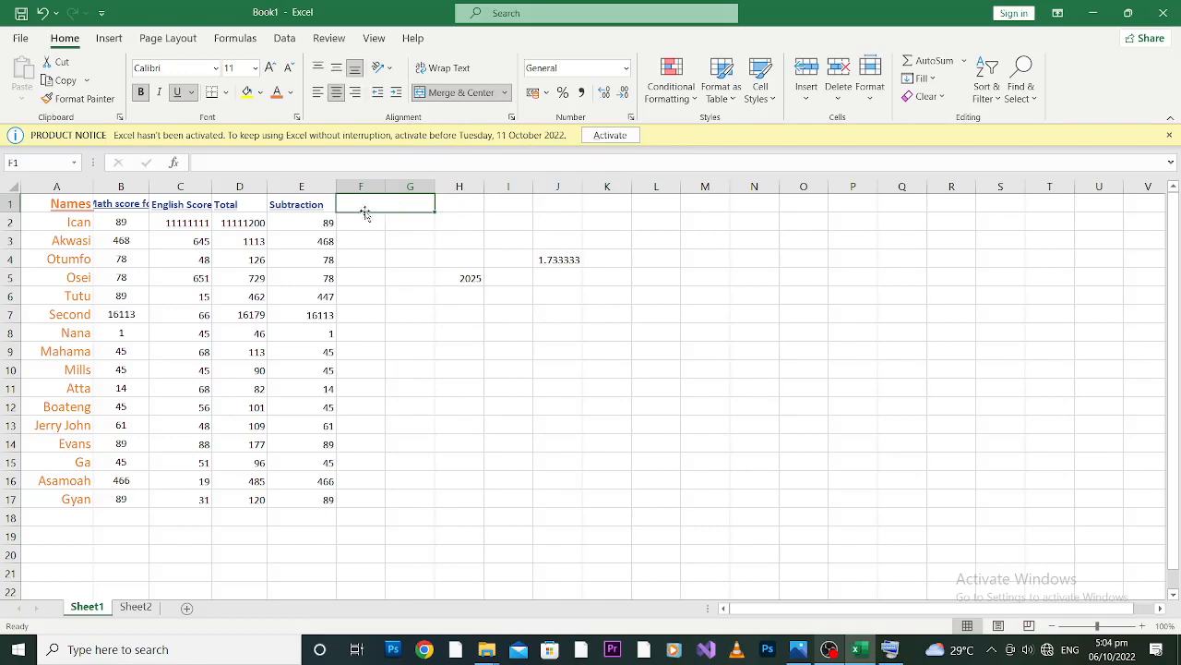
Merge and center the cells G8 to G11 in column G.
click(403, 327)
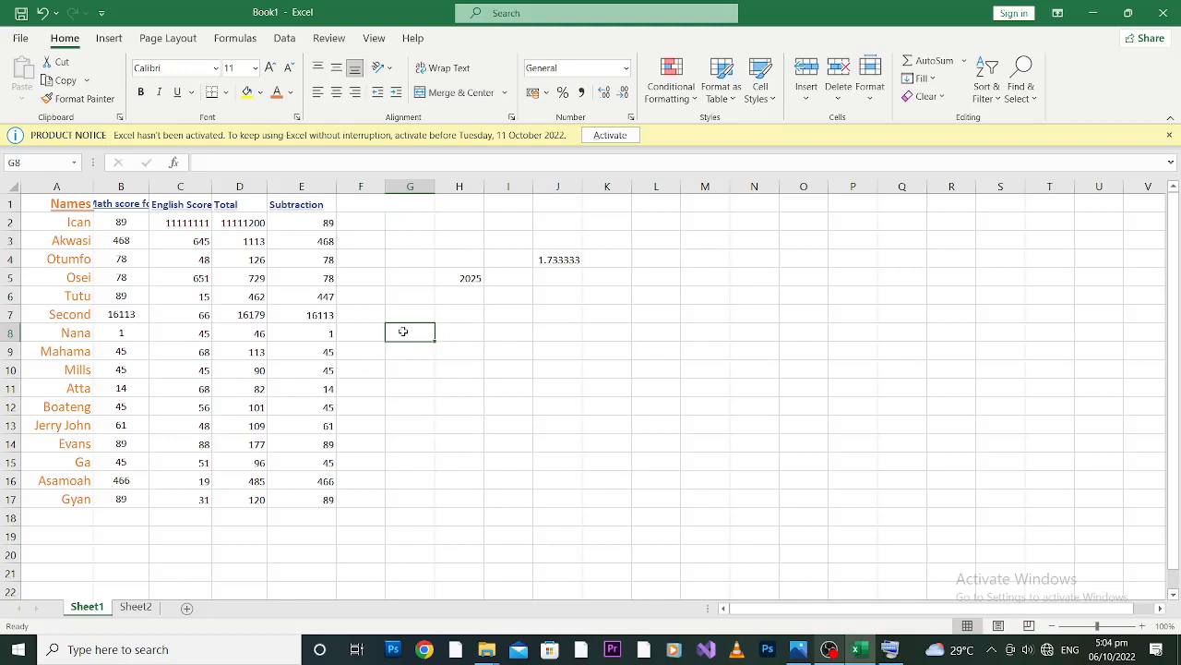
drag(403, 330, 403, 378)
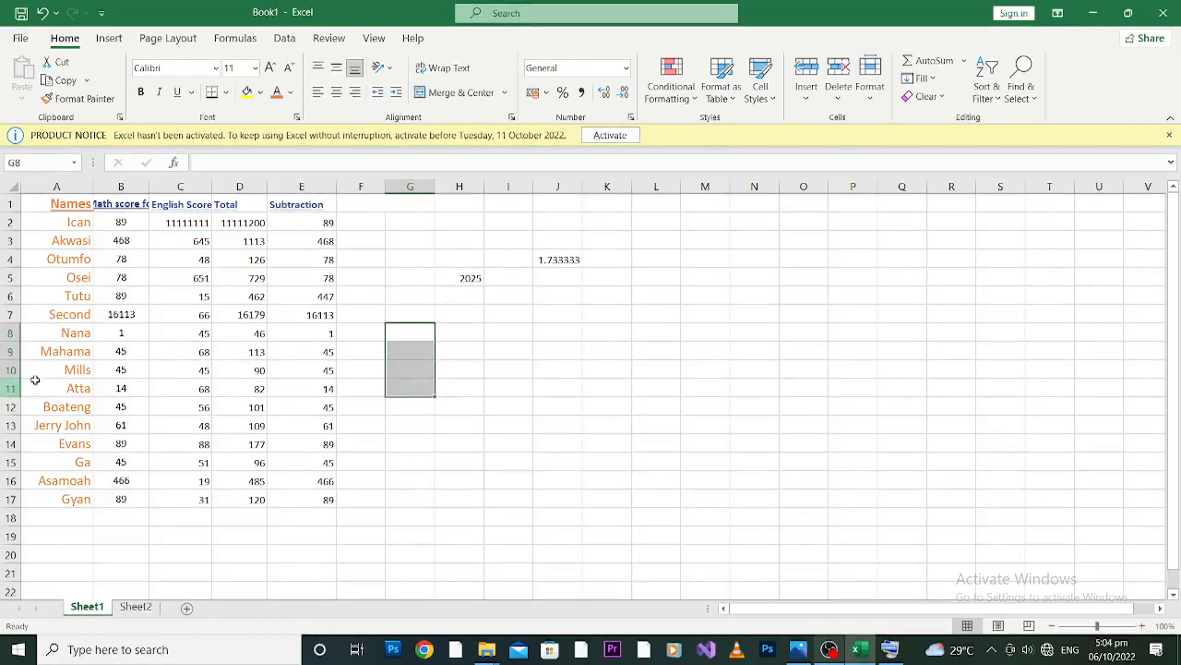
right_click(414, 344)
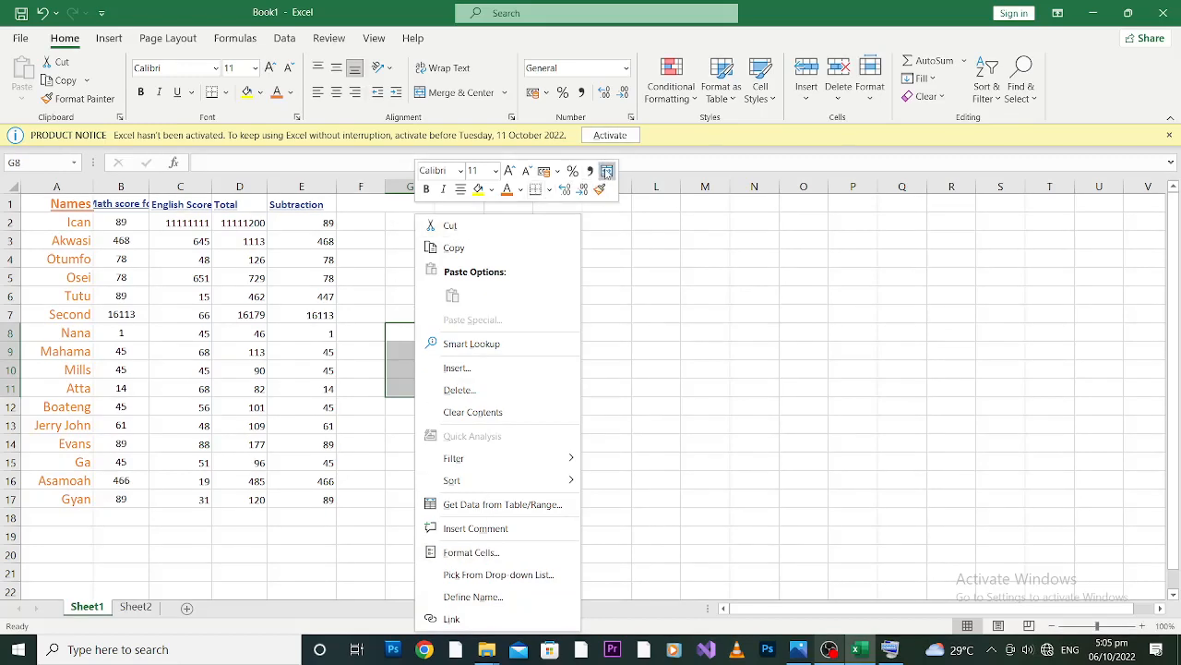
click(606, 171)
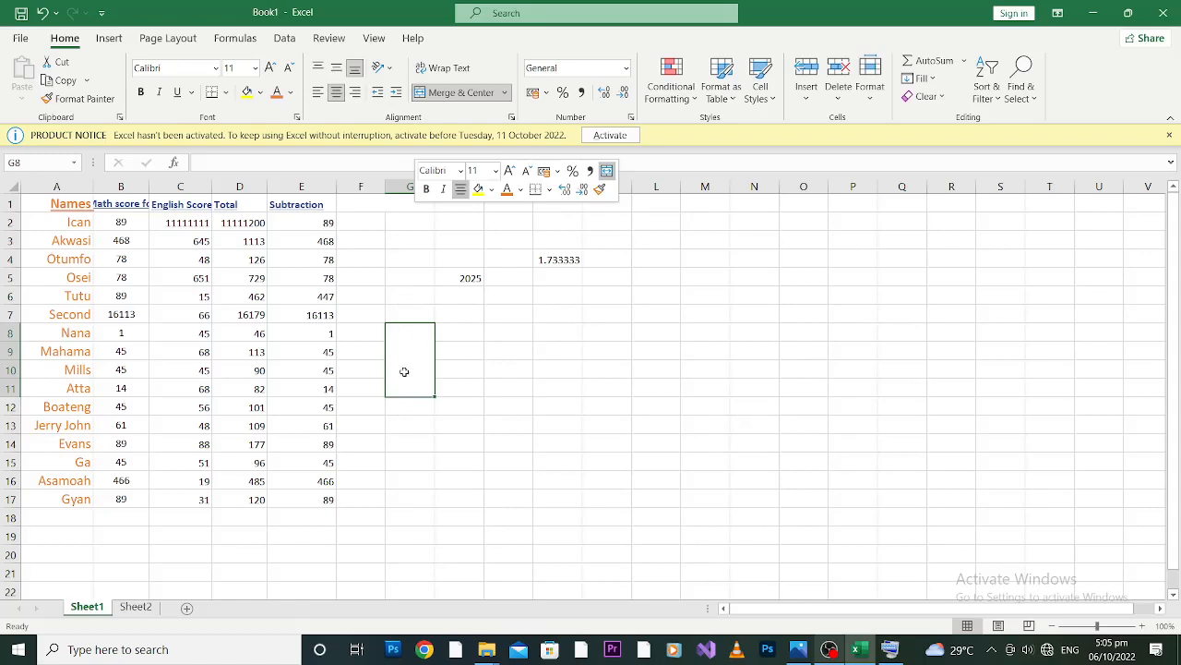
Enter the heading ICAN COMPUTING SCHOOL in bold and underlined in the merged cell F1:G1.
click(362, 206)
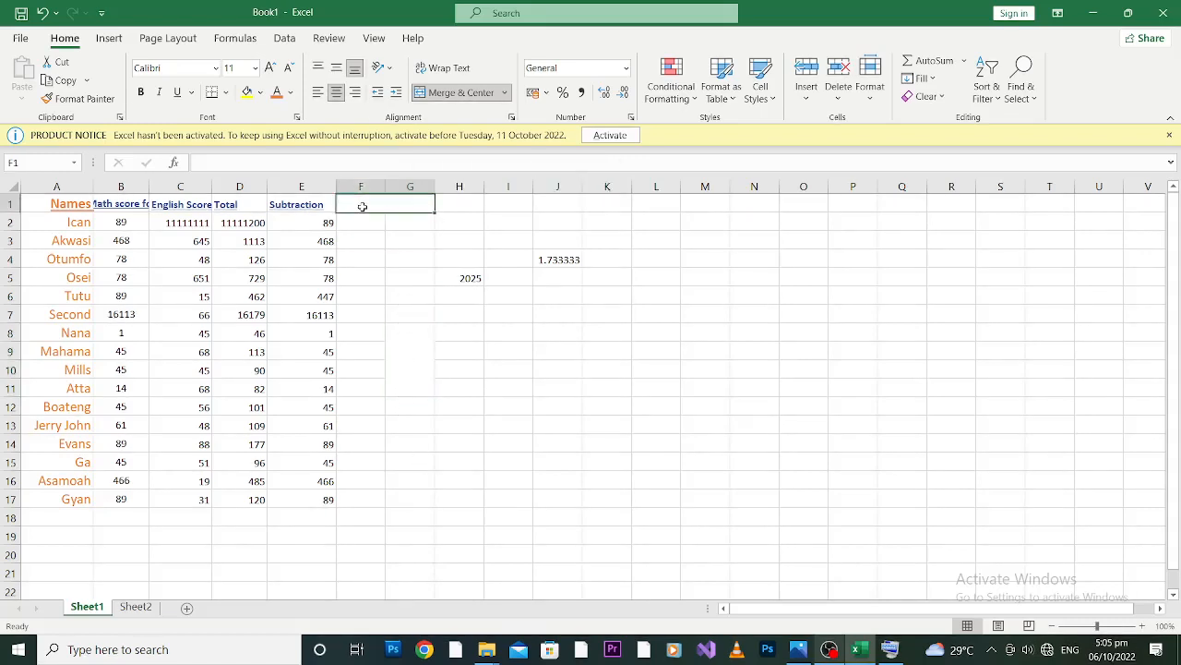
key(ctrl+u)
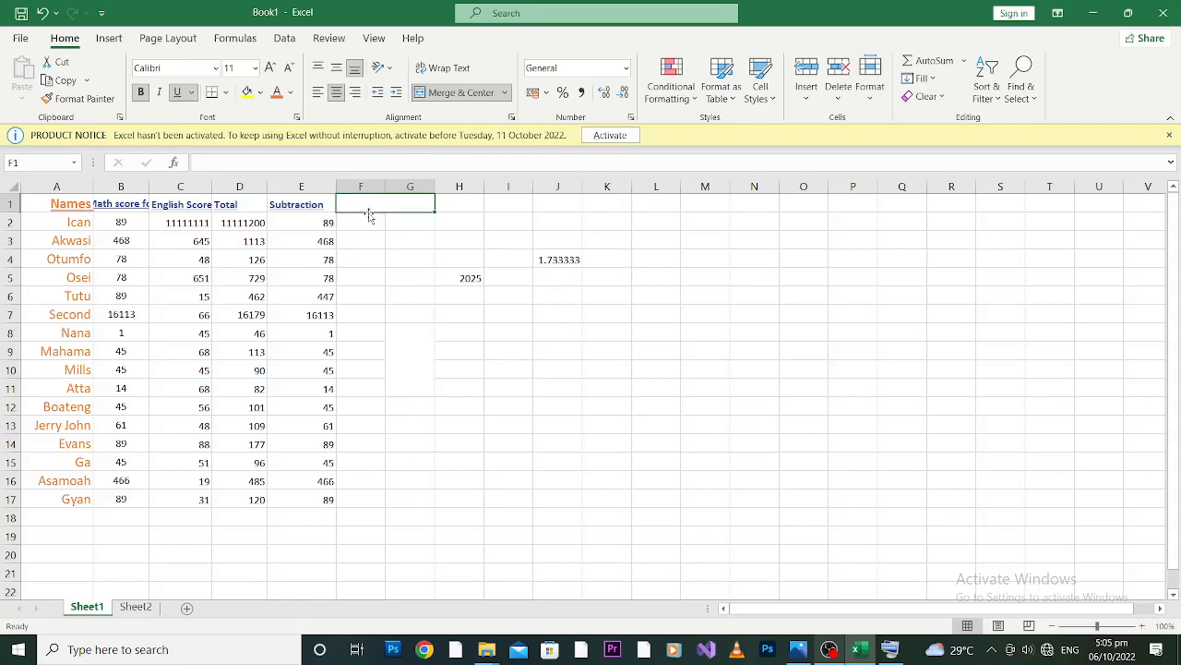
text(GHGHKJH)
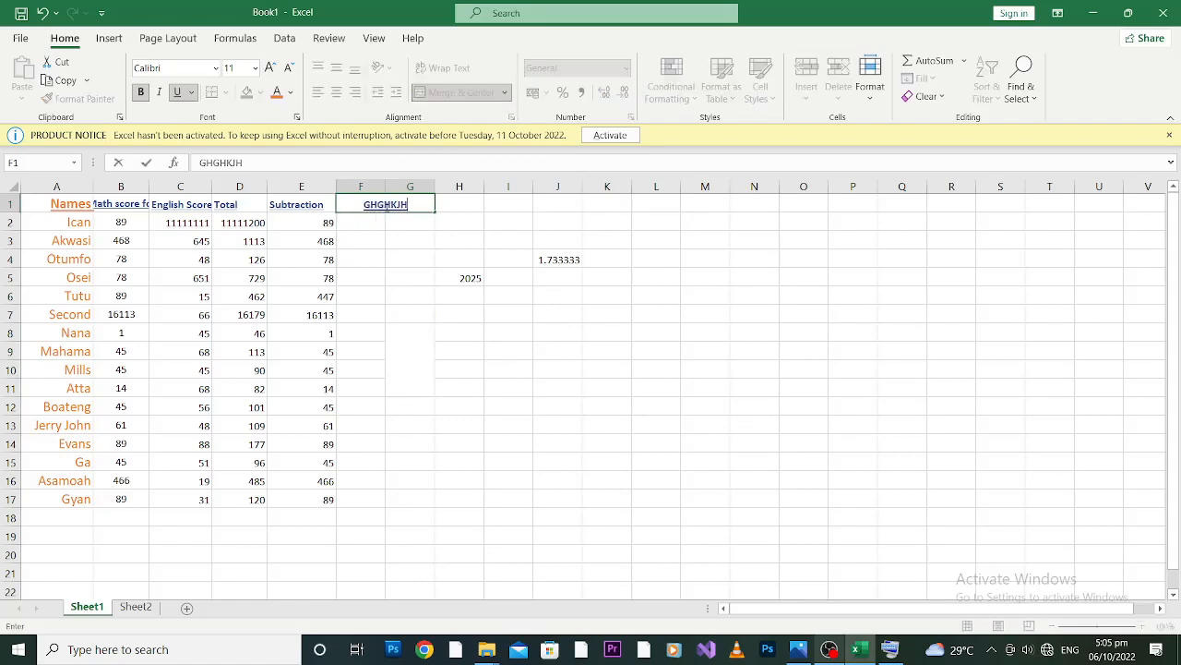
key(BackSpace)
key(BackSpace)
key(BackSpace)
key(BackSpace)
key(BackSpace)
key(BackSpace)
key(BackSpace)
text(ICAN COMPUT)
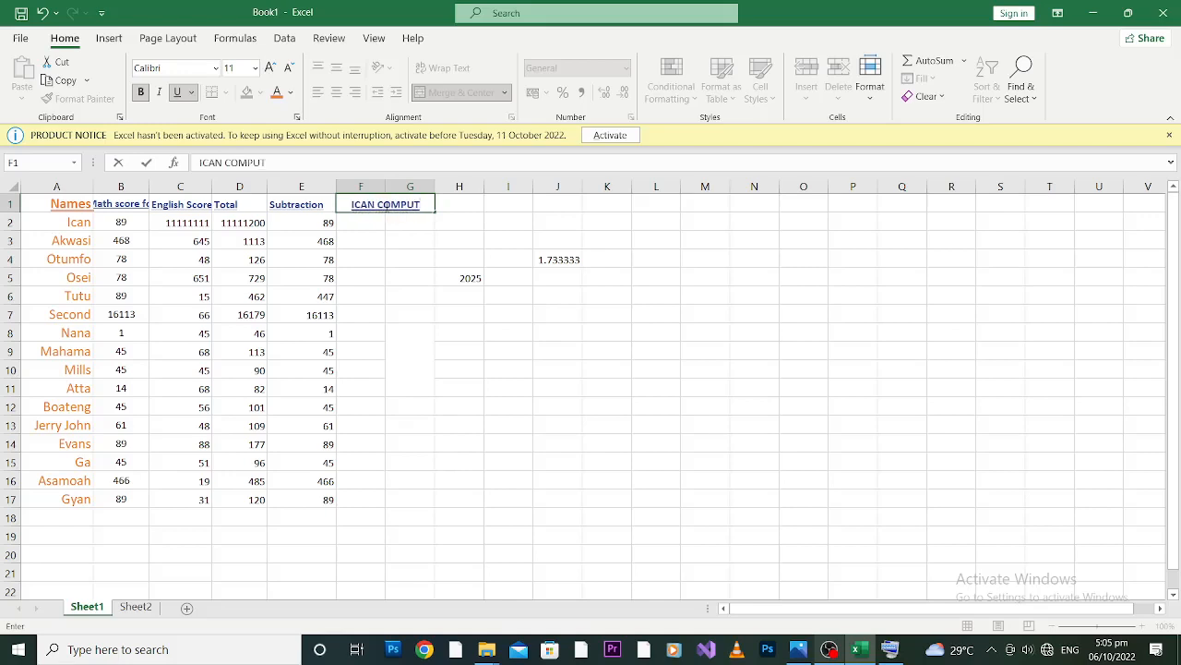
text(ING SCHOOL)
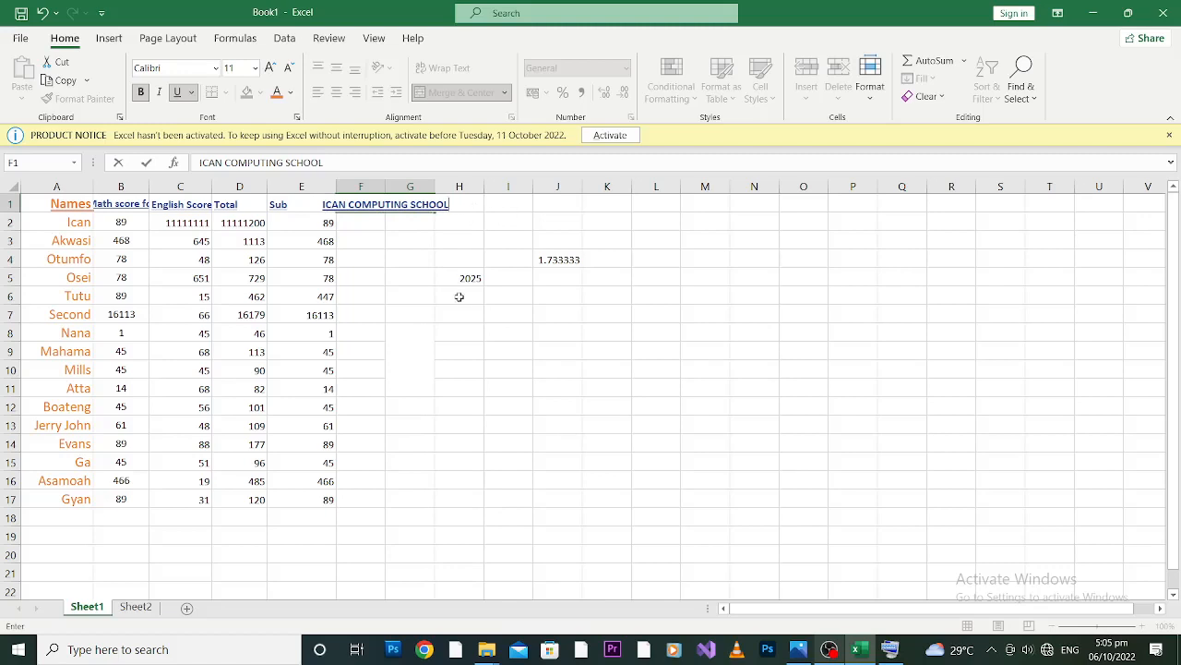
click(426, 329)
Remove the merge from the ICAN COMPUTING SCHOOL heading with the range F1 to I1 selected, and check the separate cells.
click(392, 208)
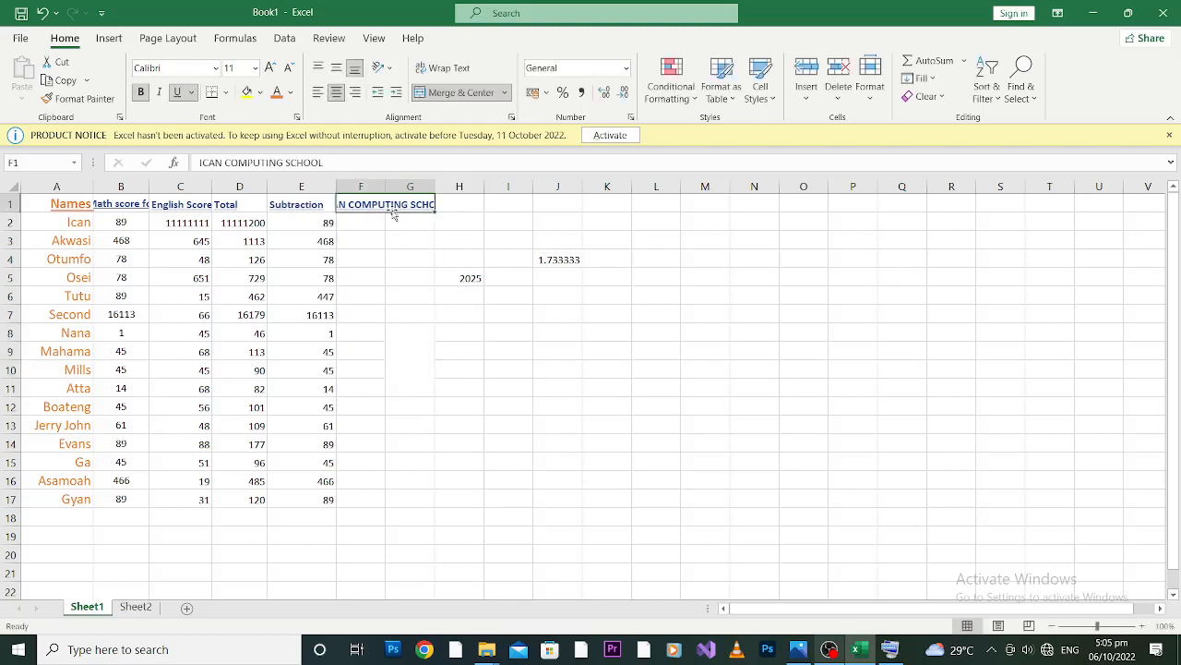
drag(431, 204, 522, 203)
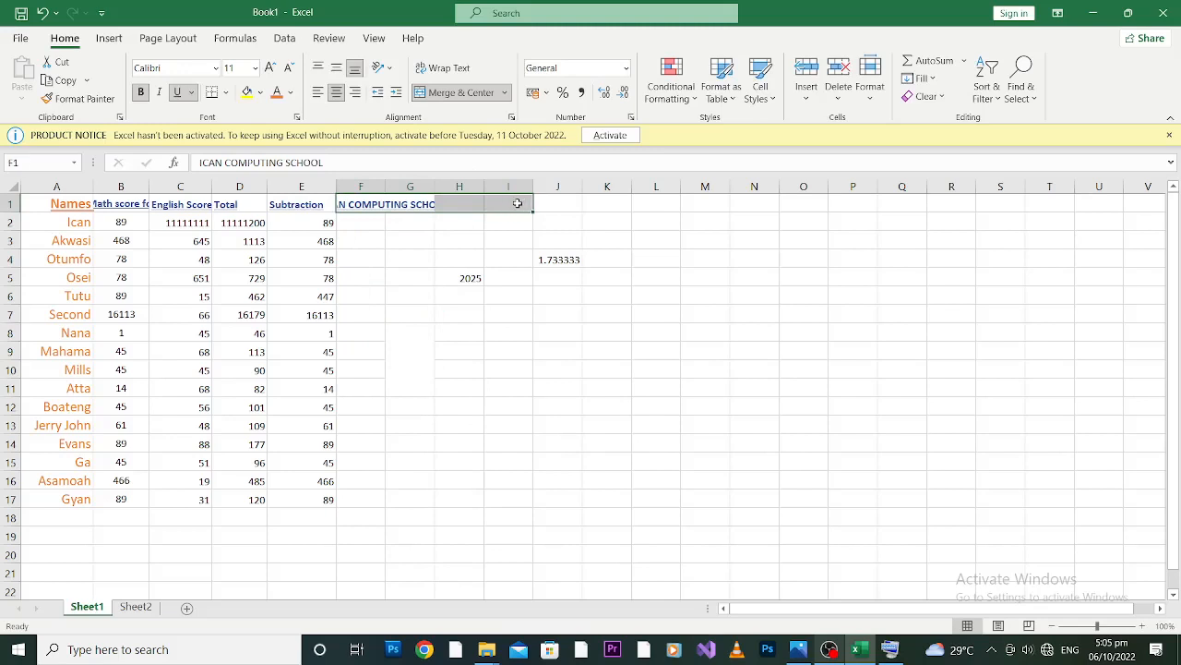
click(442, 95)
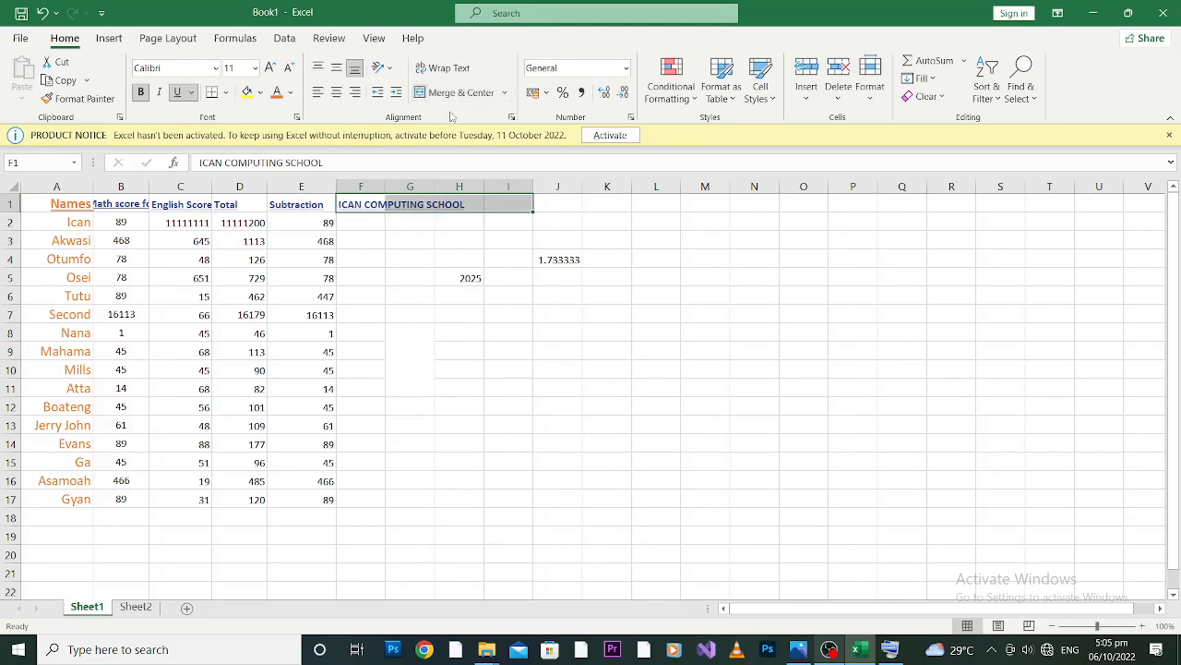
click(395, 236)
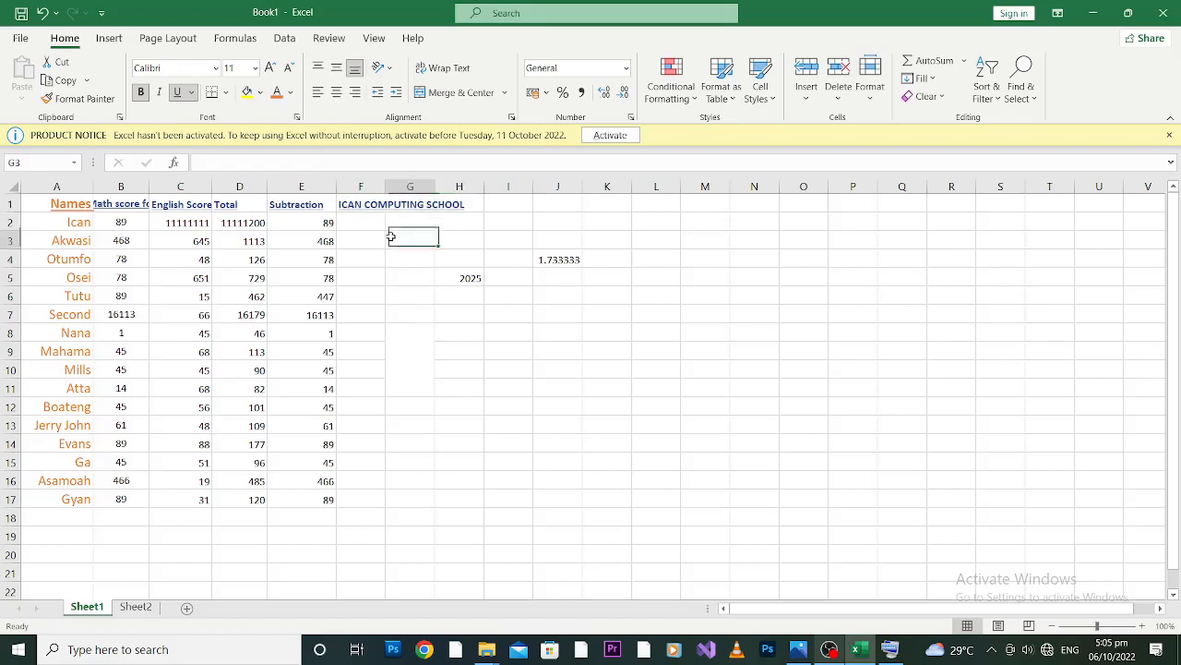
click(438, 204)
click(412, 200)
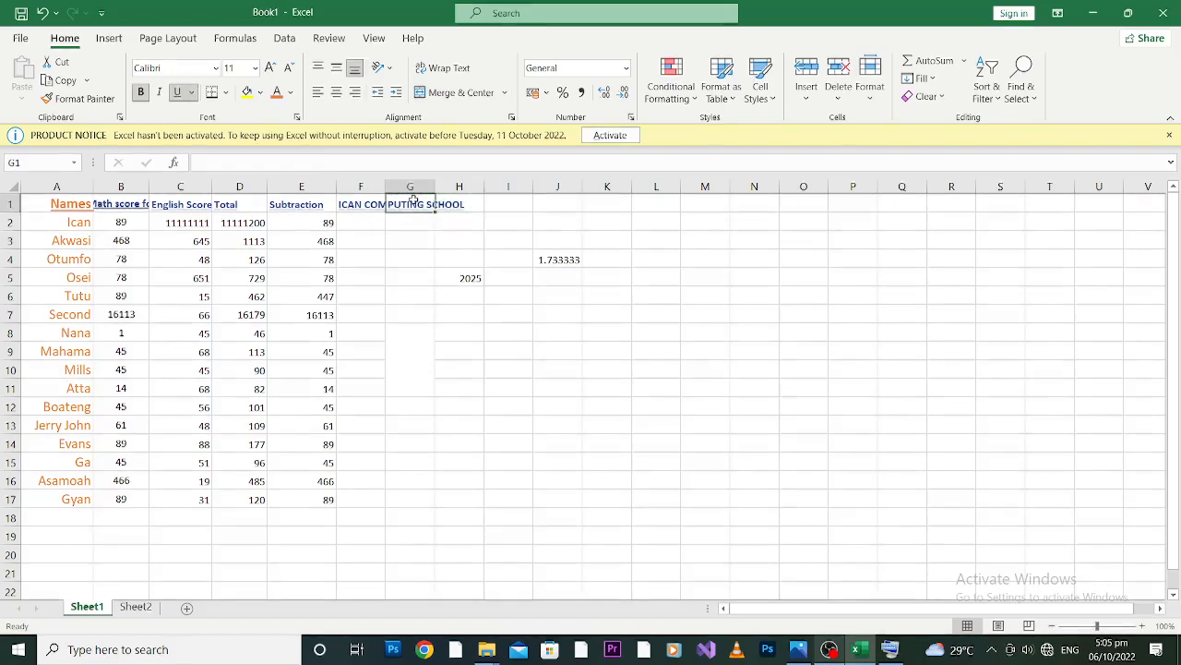
click(372, 204)
click(377, 236)
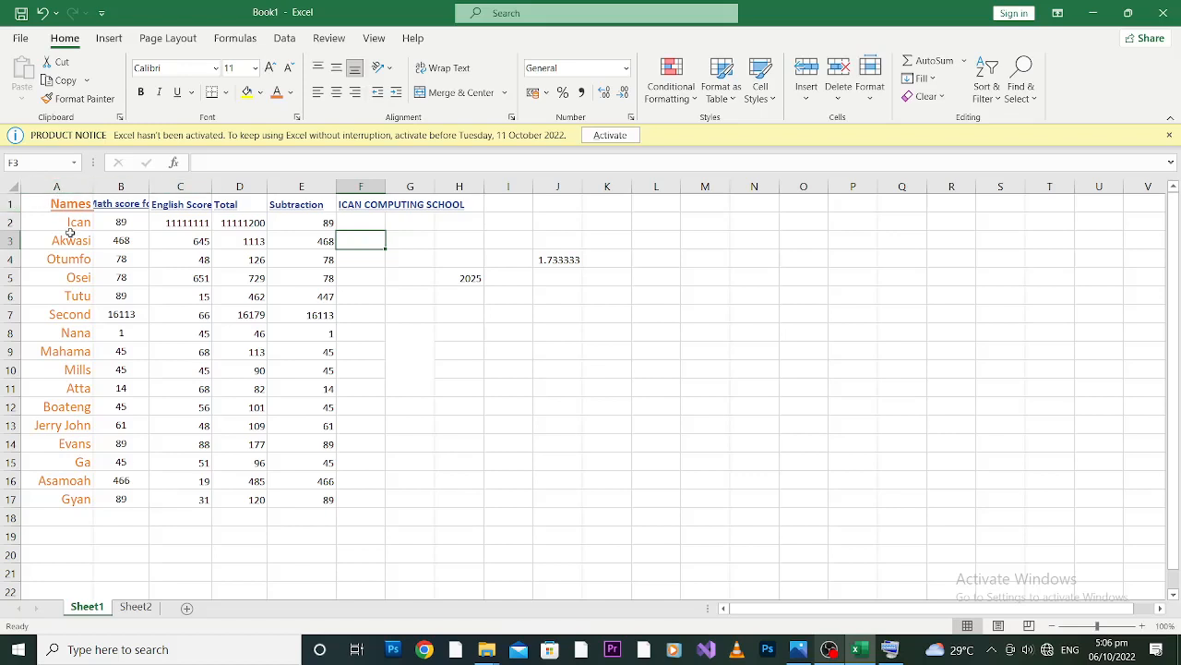
Insert a blank row above the Names and score headings in row 1.
click(8, 204)
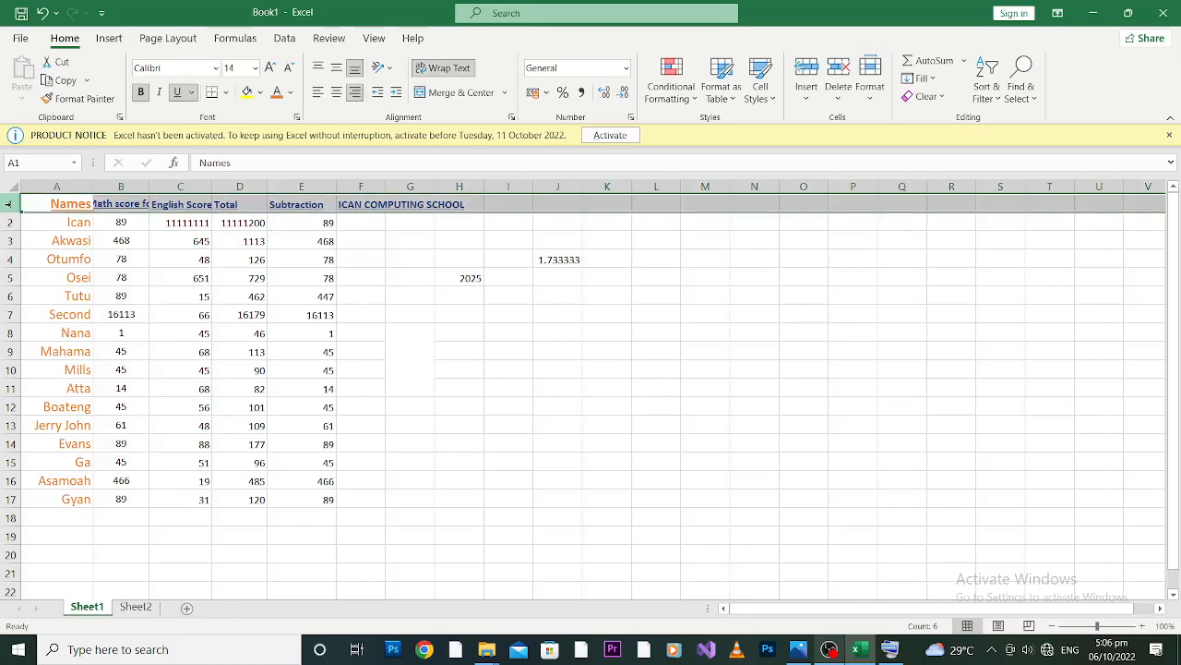
right_click(9, 204)
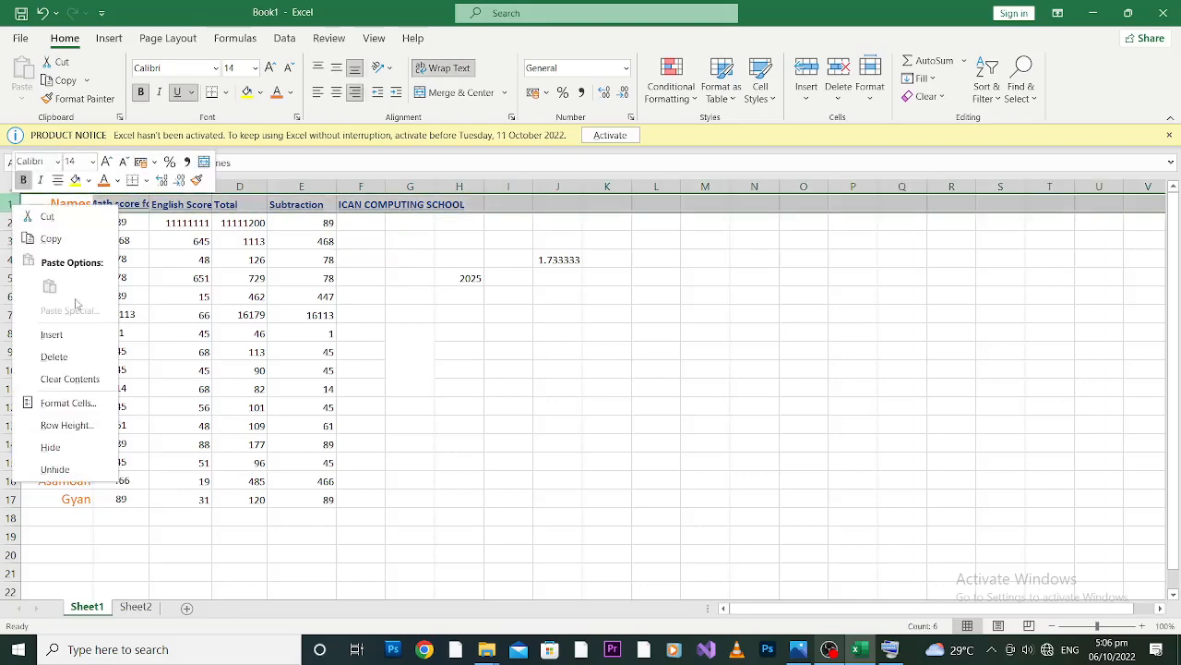
click(53, 334)
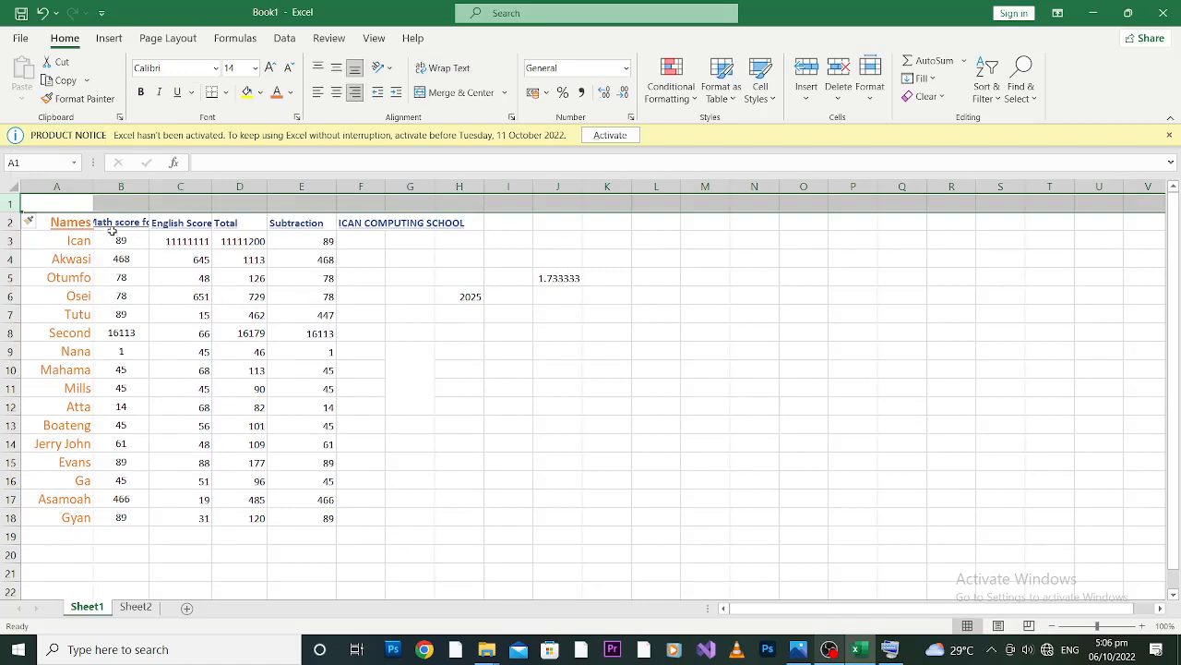
Merge and center cells A1 to J1 in the new blank row.
click(68, 201)
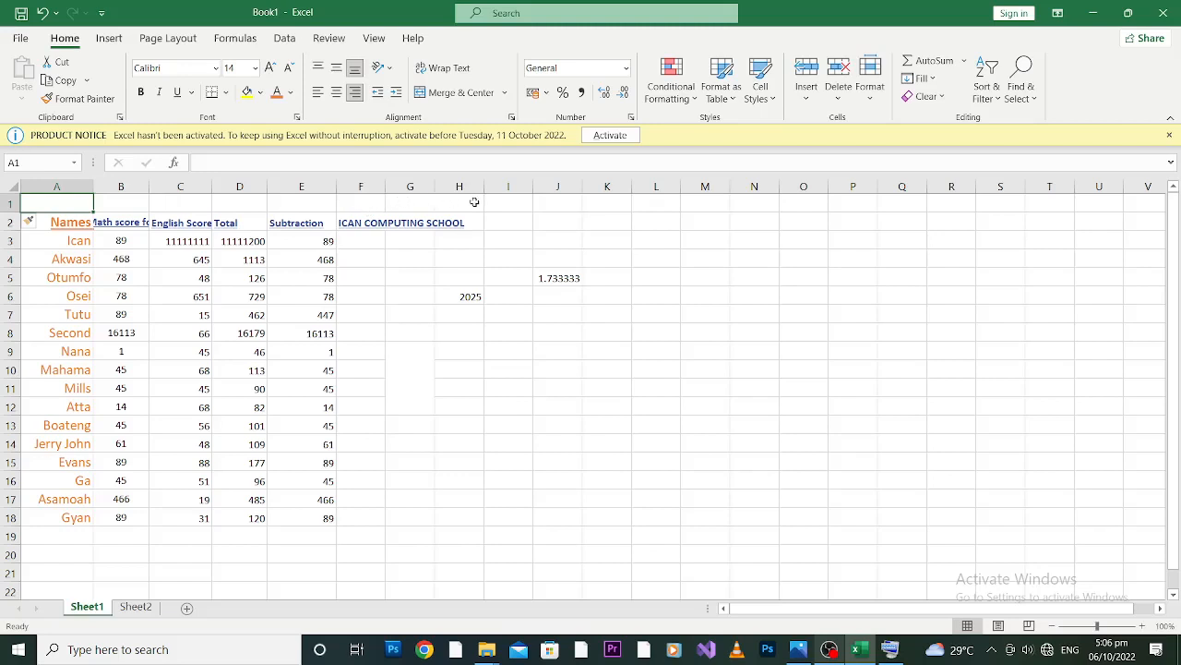
shift+click(554, 202)
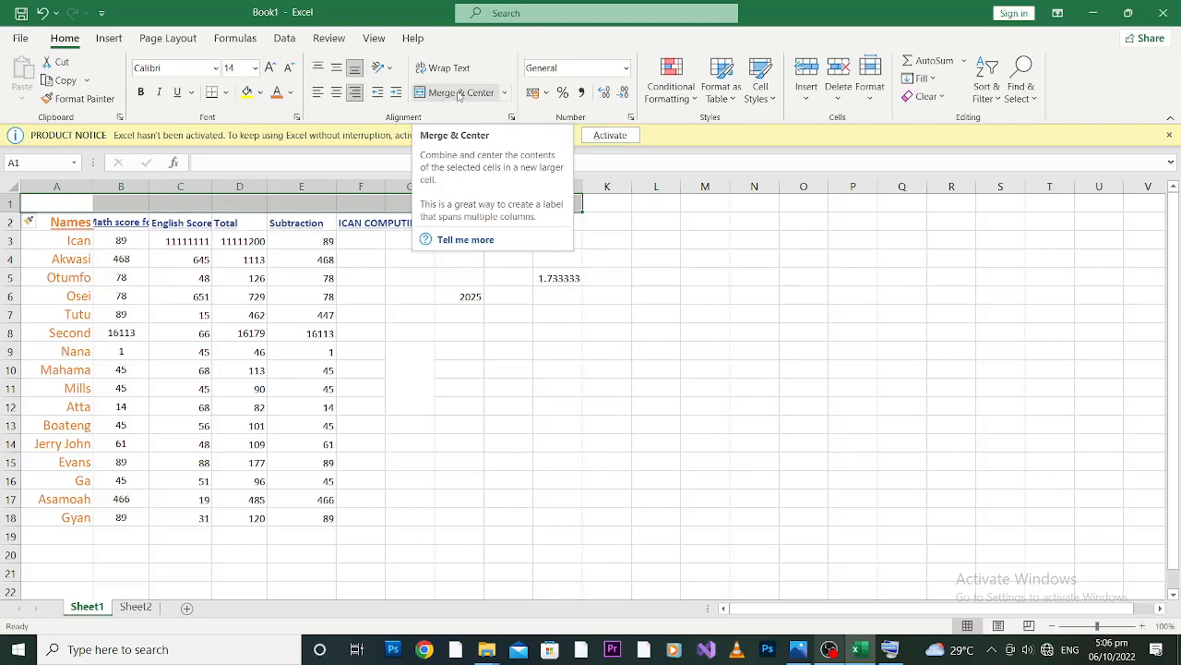
right_click(383, 208)
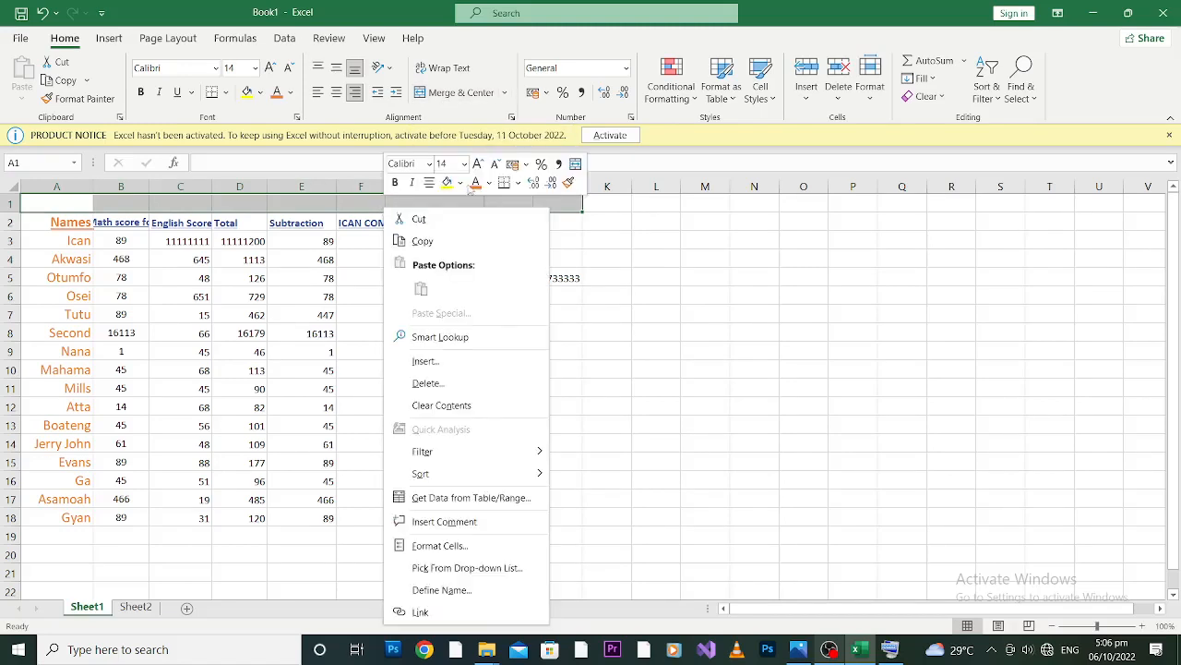
click(575, 165)
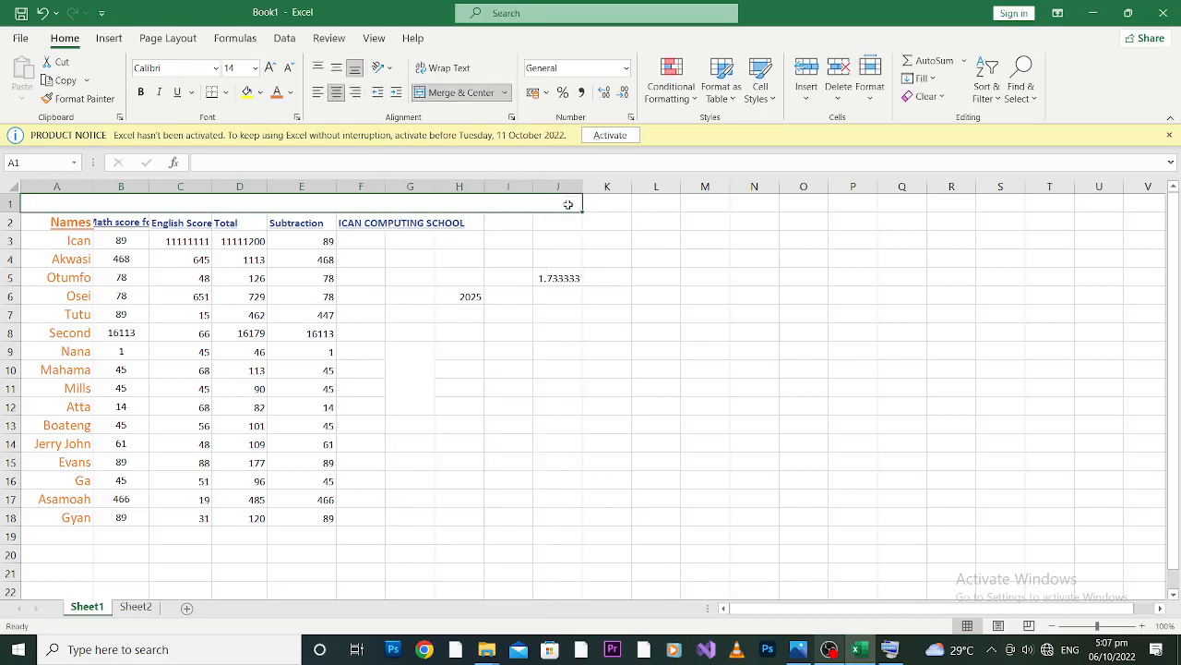
Move the ICAN COMPUTING SCHOOL heading from F2:H2 into row 1 at cell A1, accepting that merged cells get unmerged.
click(410, 223)
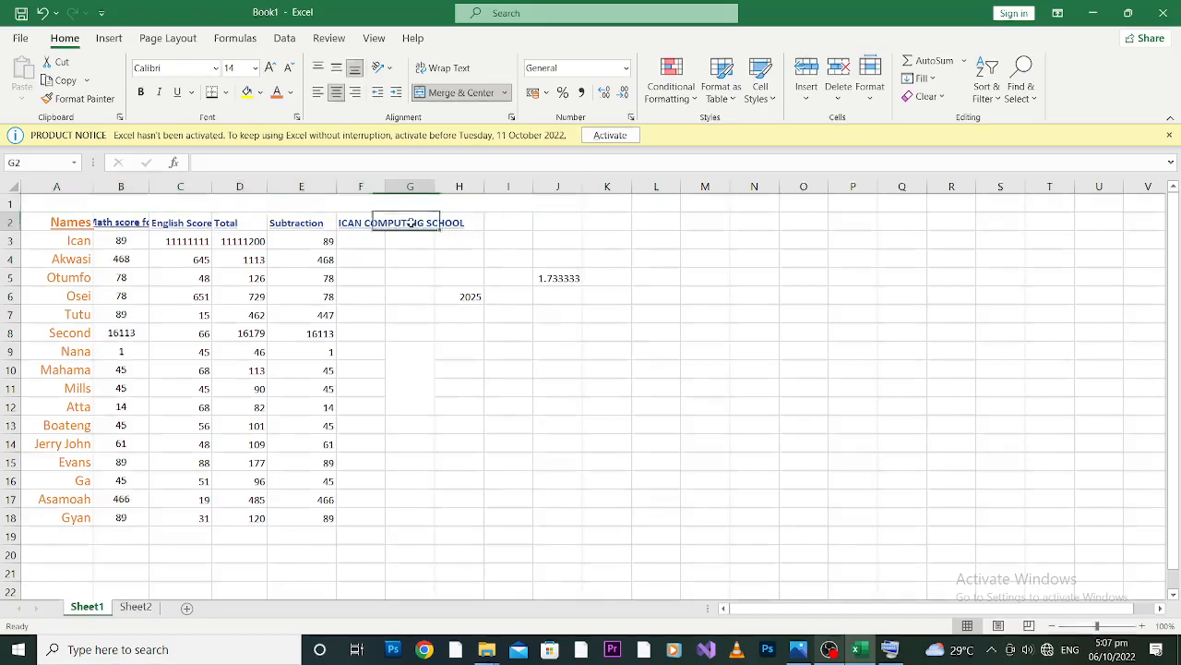
click(368, 222)
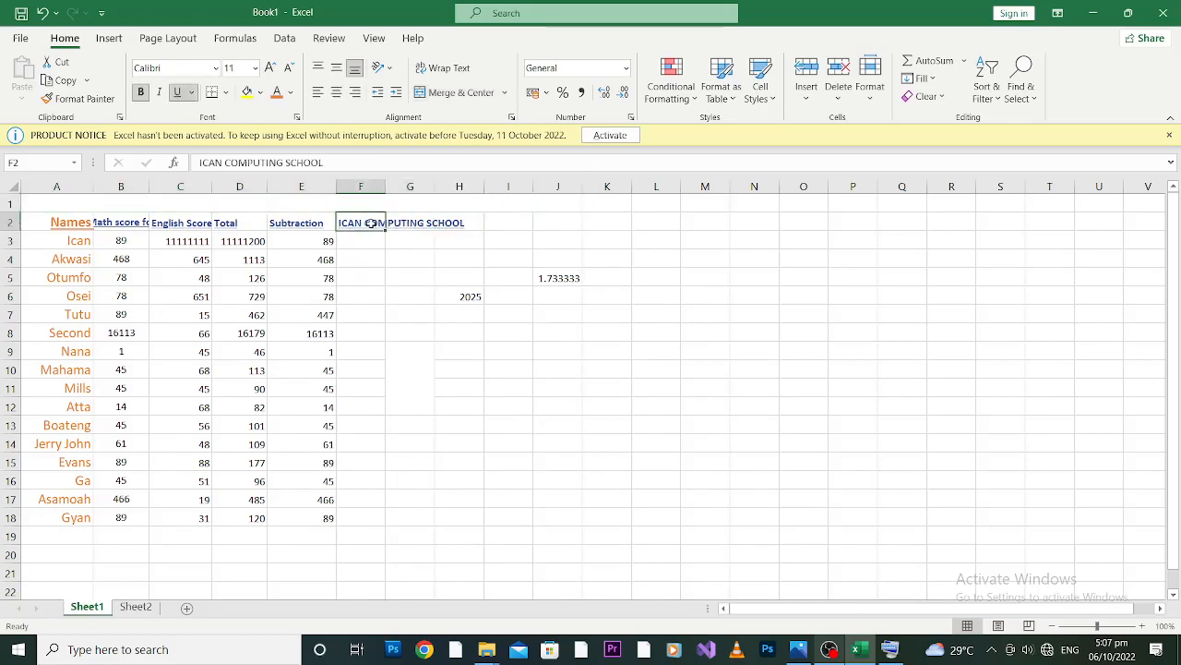
drag(471, 224, 368, 223)
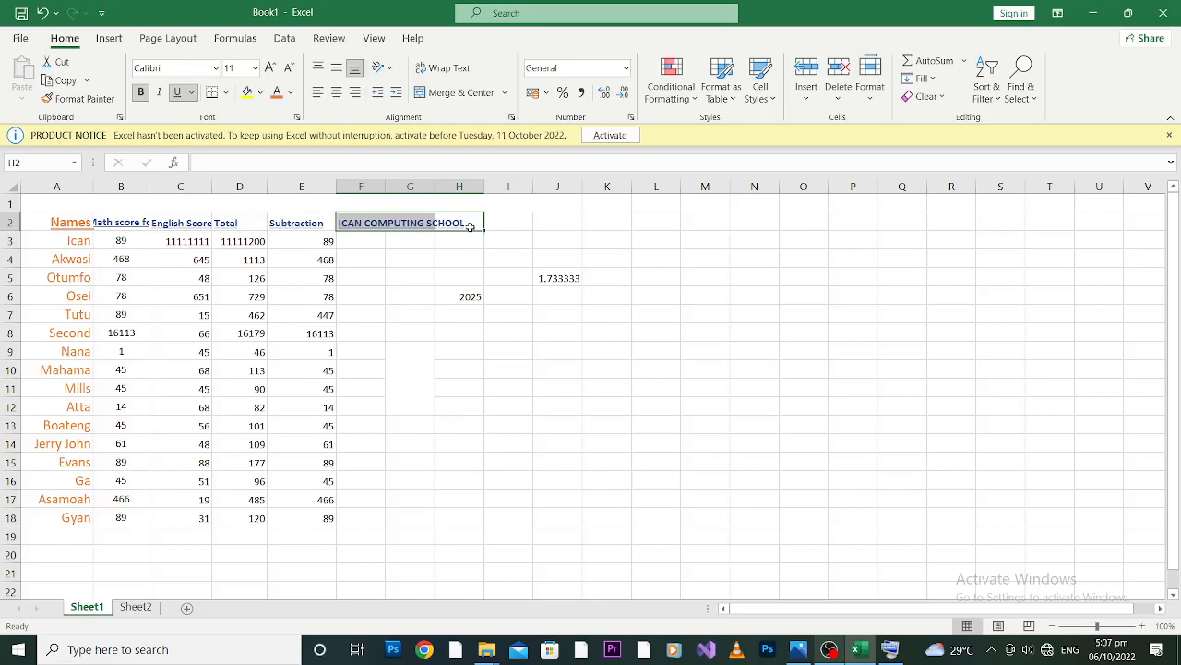
key(ctrl+c)
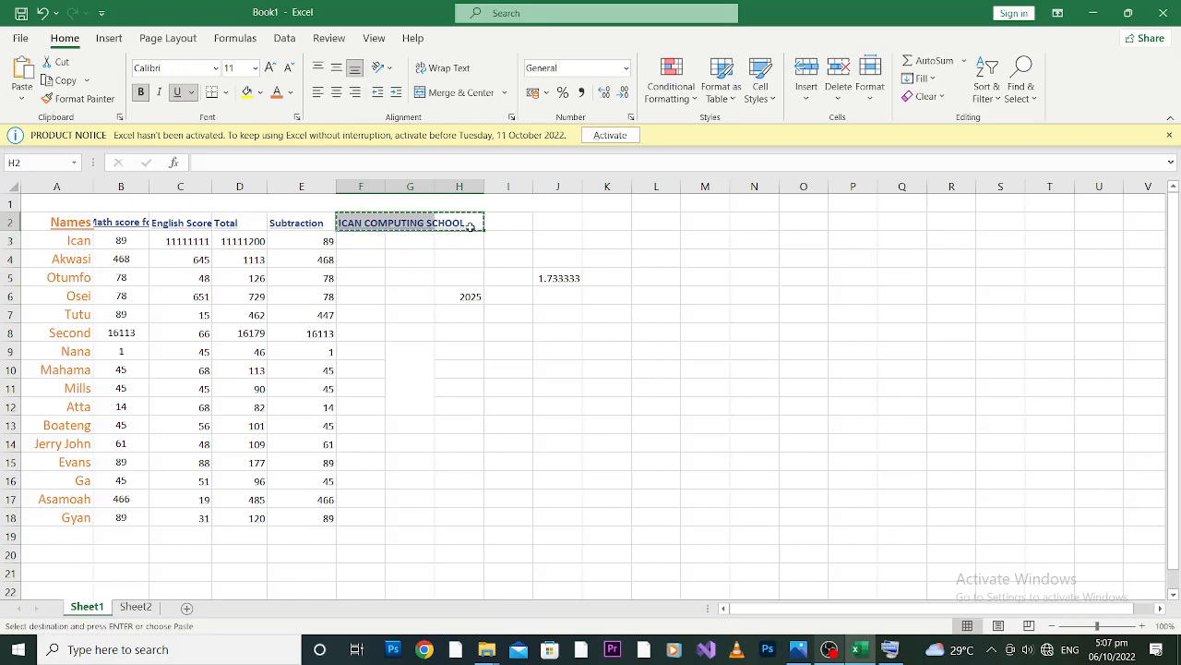
click(216, 205)
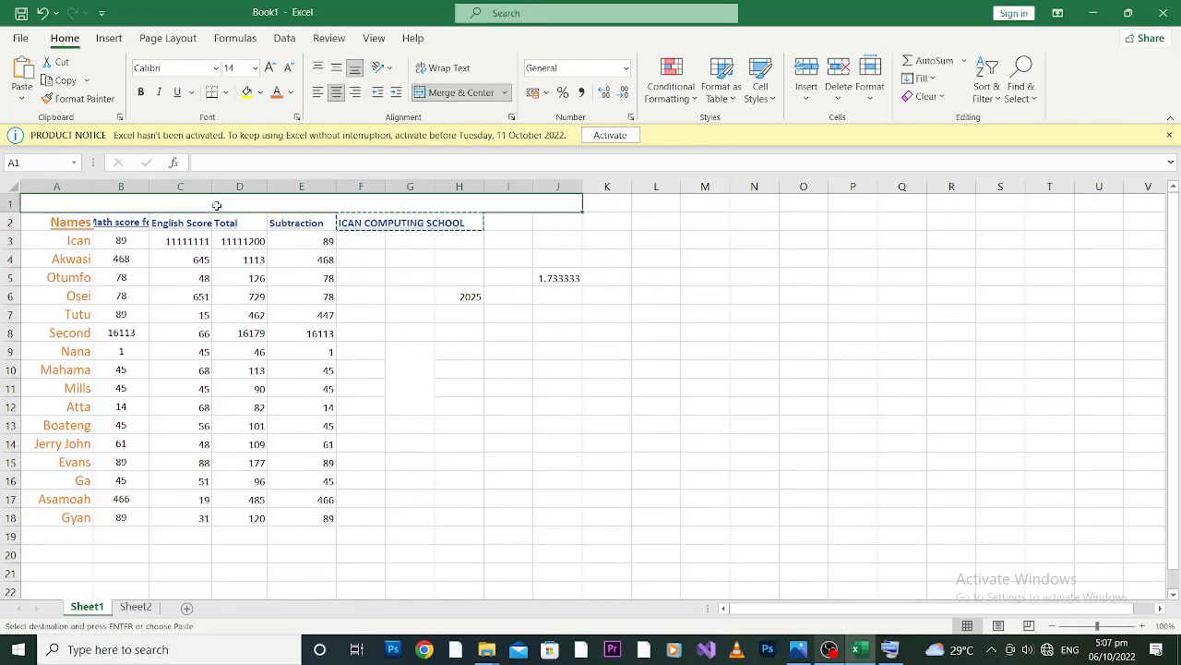
key(ctrl+v)
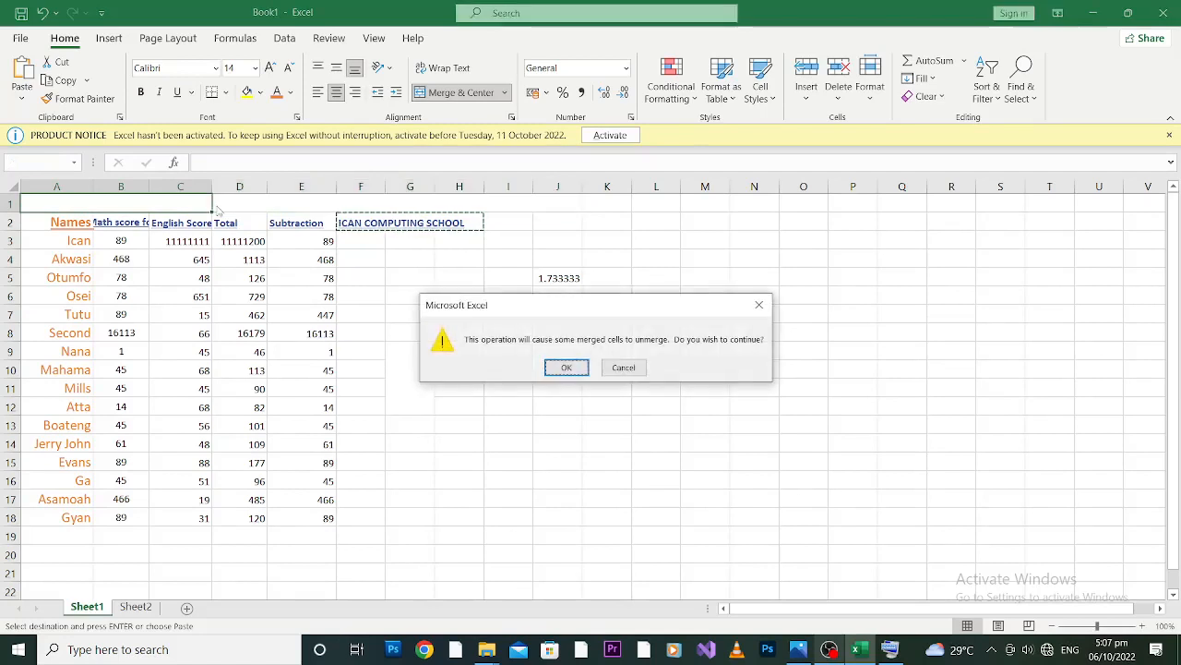
click(567, 368)
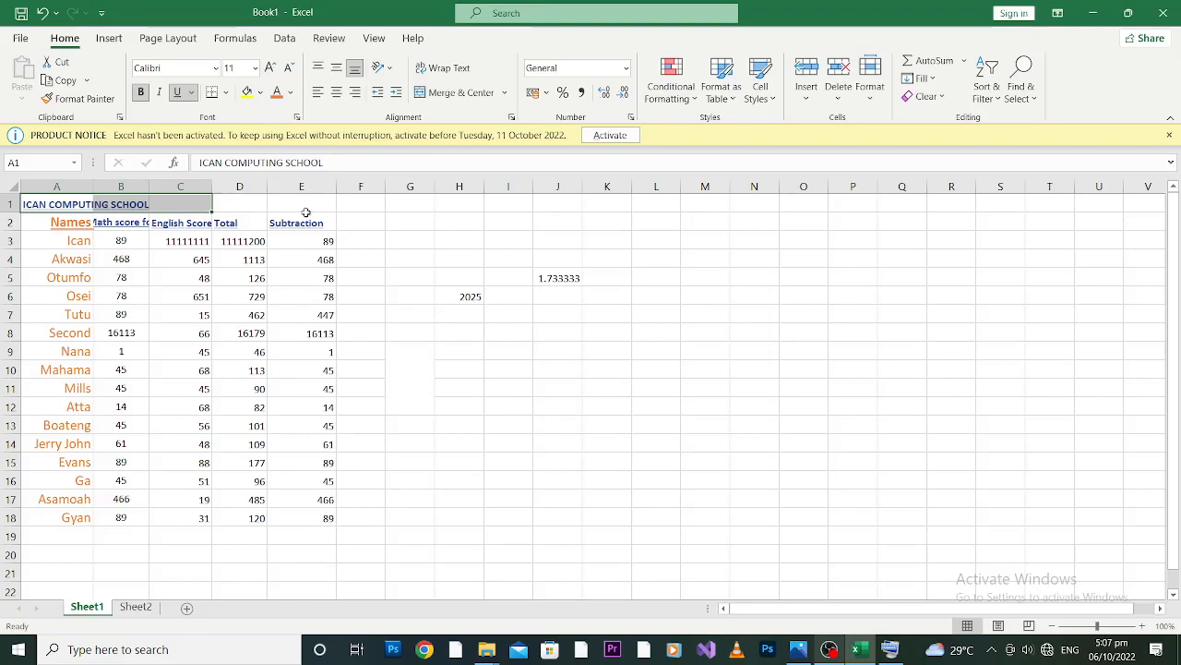
Merge and center the ICAN COMPUTING SCHOOL heading across cells A1 to J1.
click(238, 202)
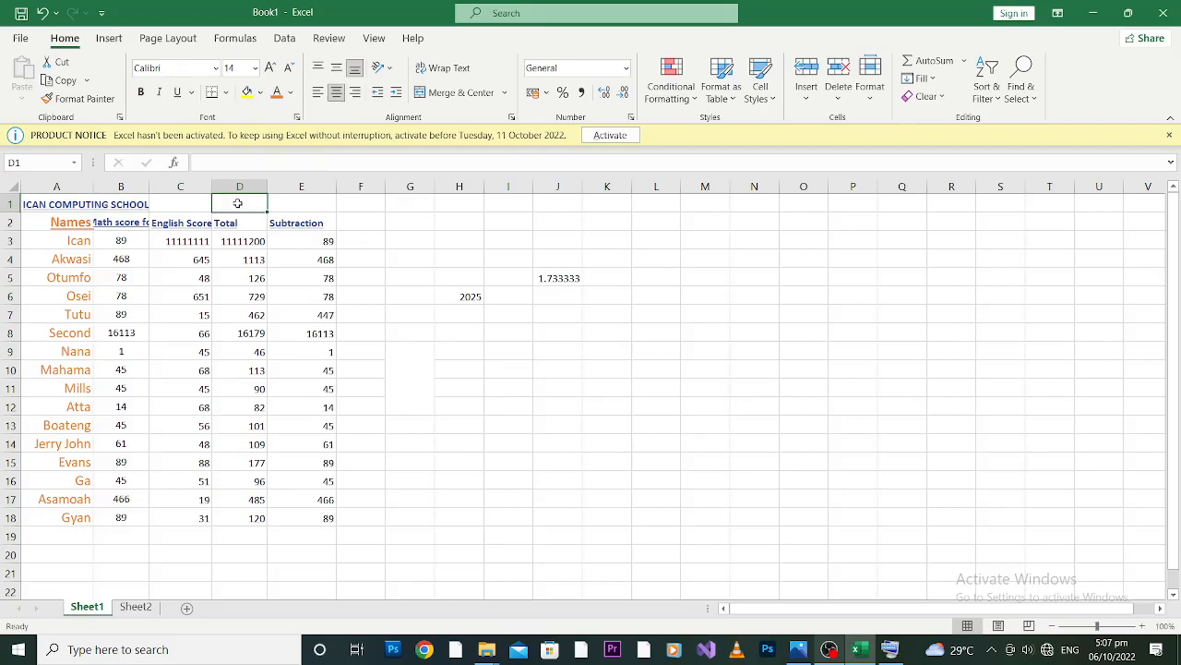
click(107, 205)
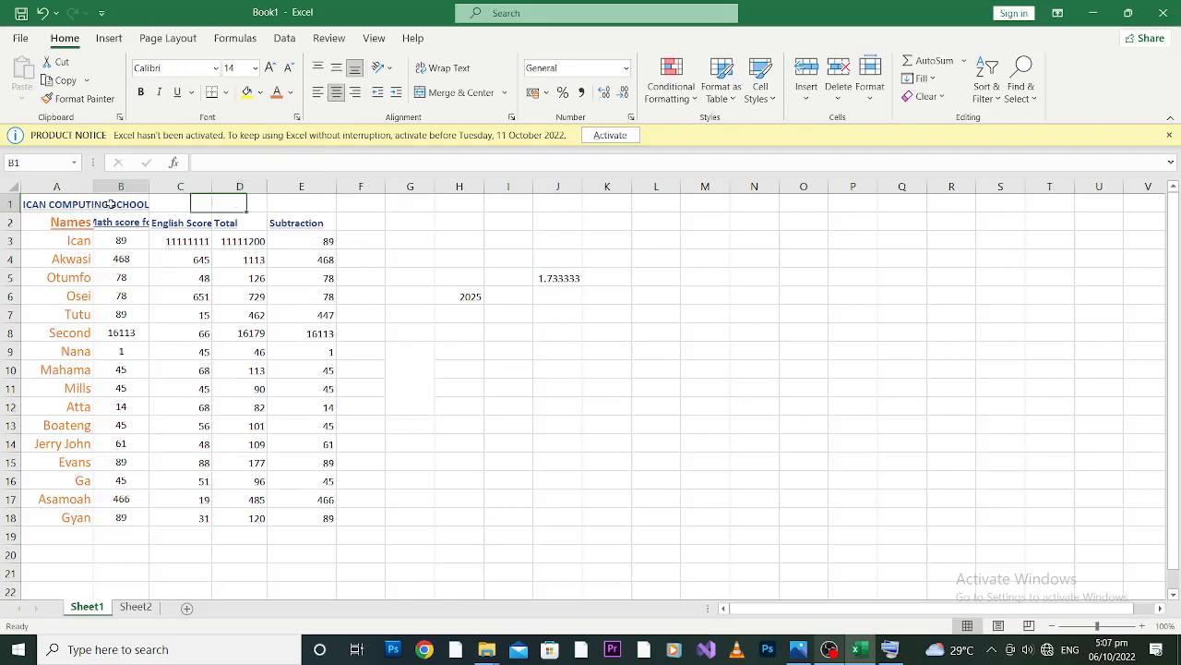
click(64, 204)
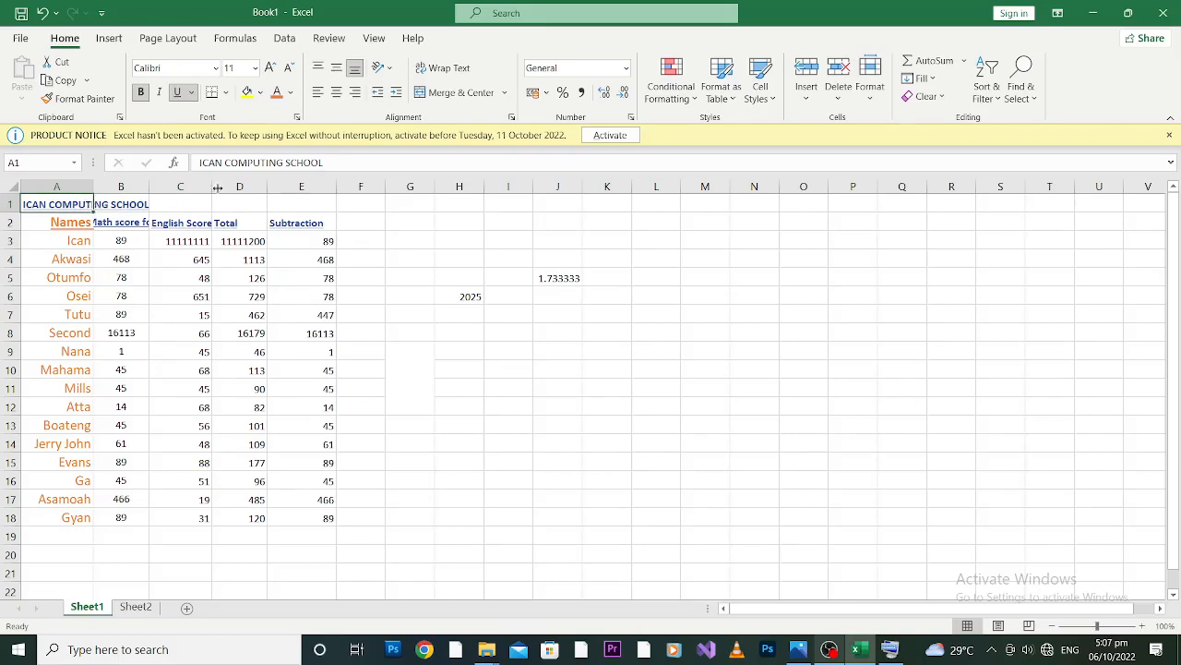
shift+click(545, 204)
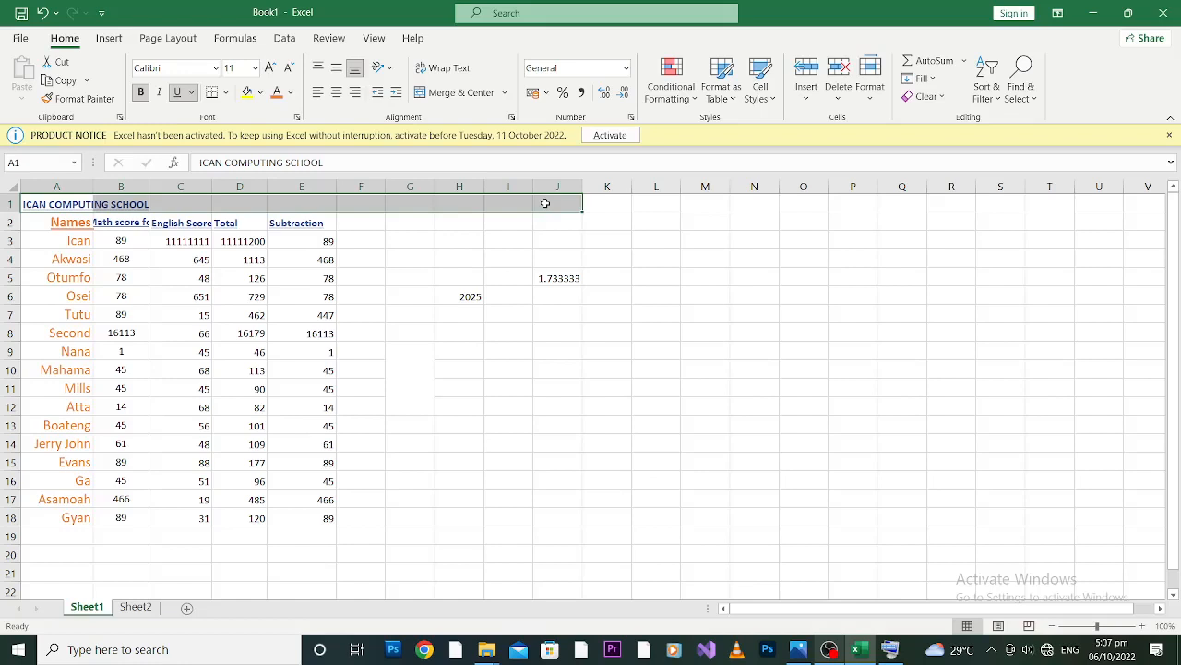
right_click(545, 203)
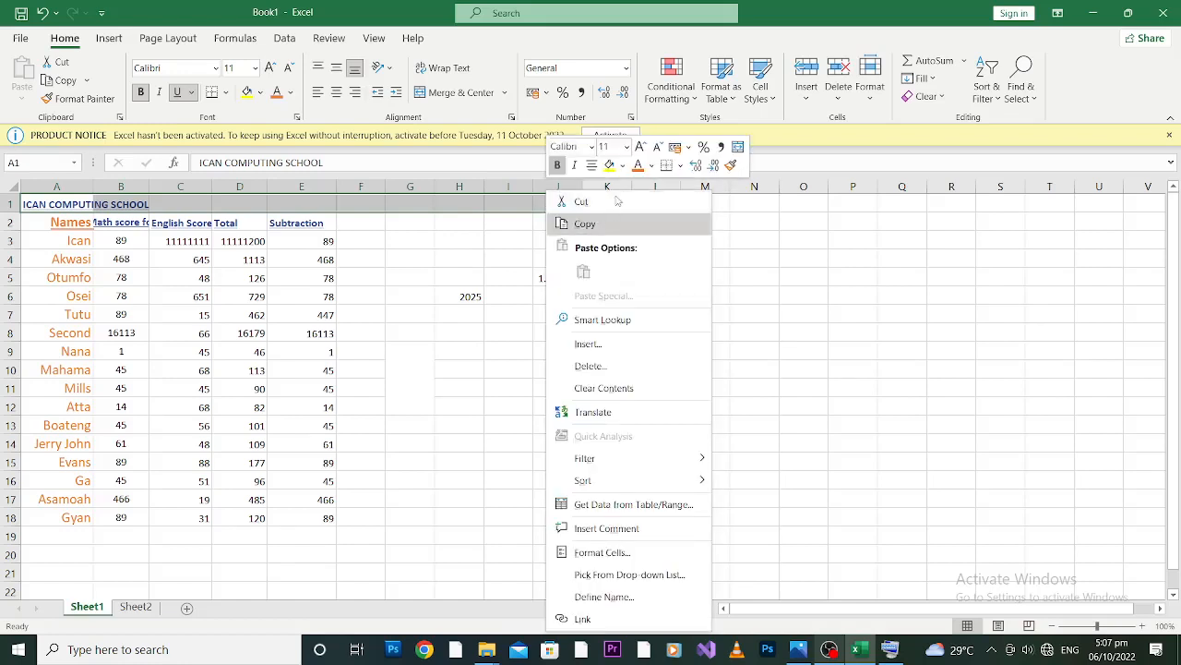
click(736, 148)
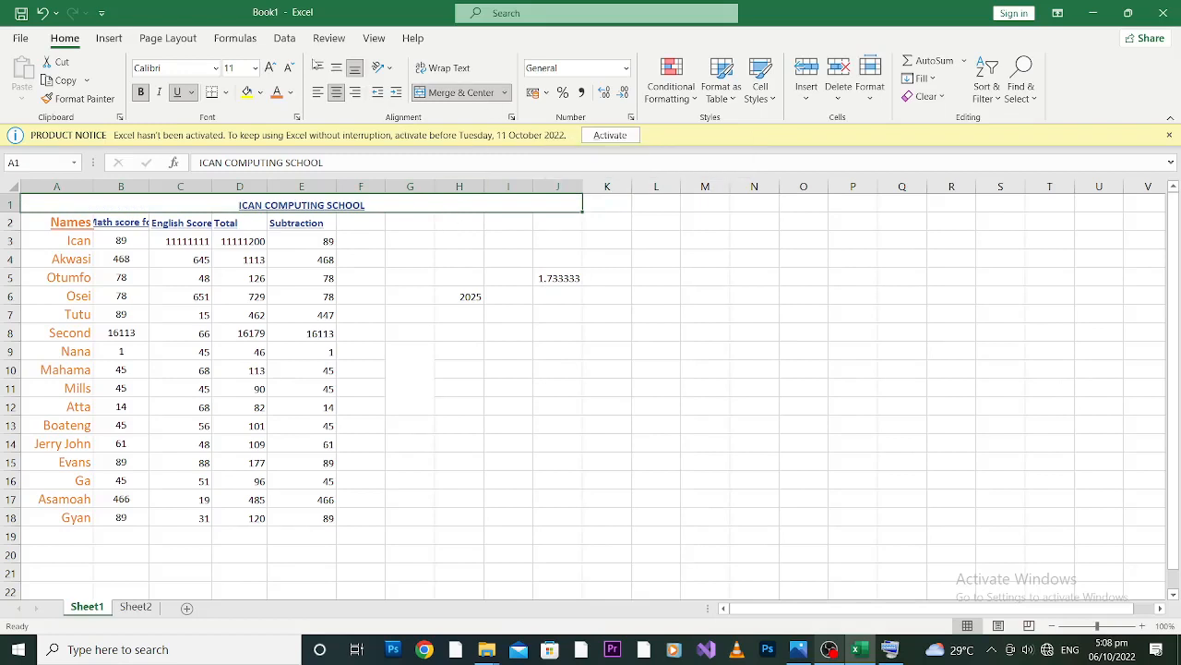
Enlarge the ICAN COMPUTING SCHOOL heading to font size 24, trying sizes 18 and 22 first.
click(255, 67)
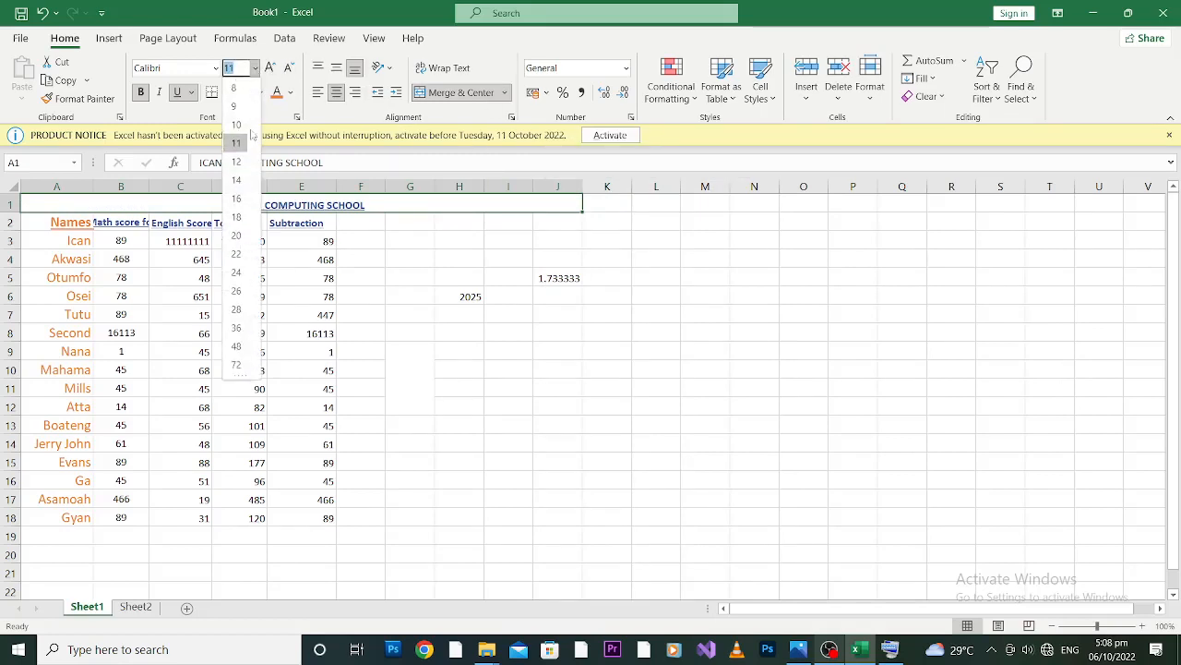
click(238, 217)
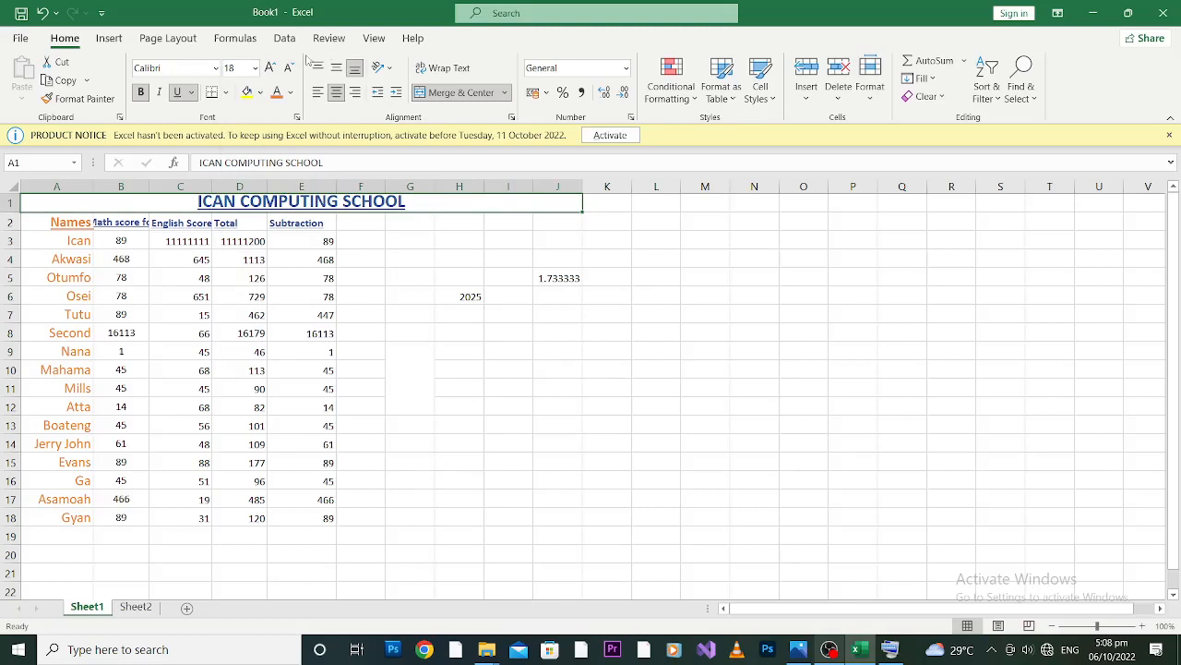
click(255, 67)
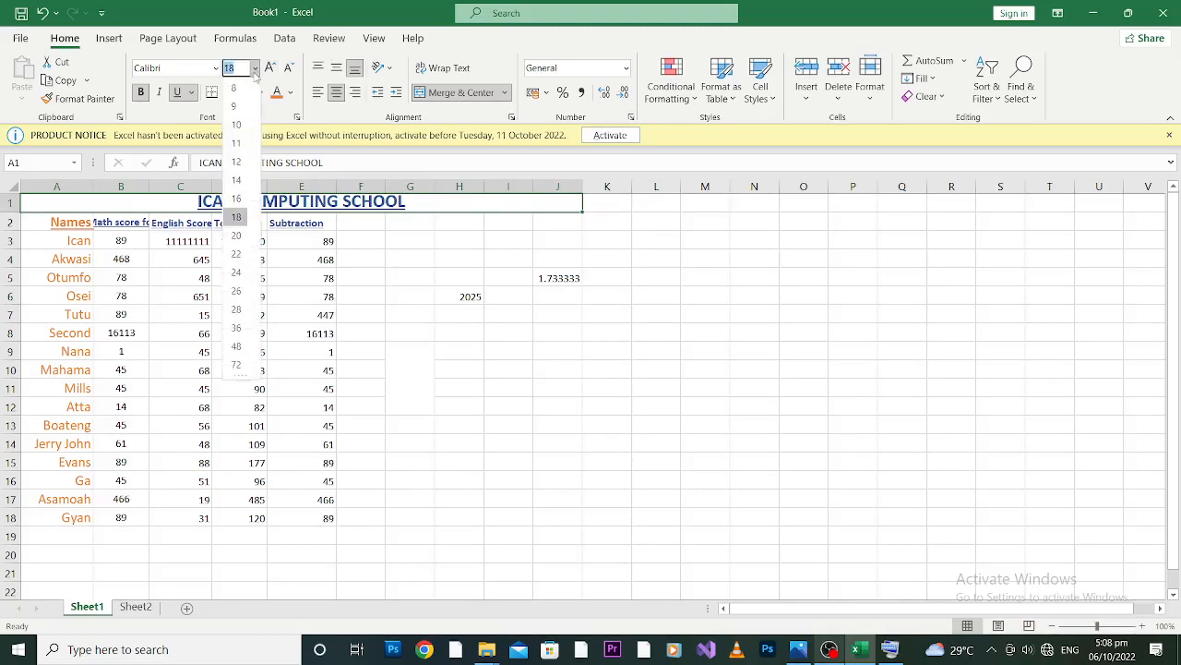
click(236, 254)
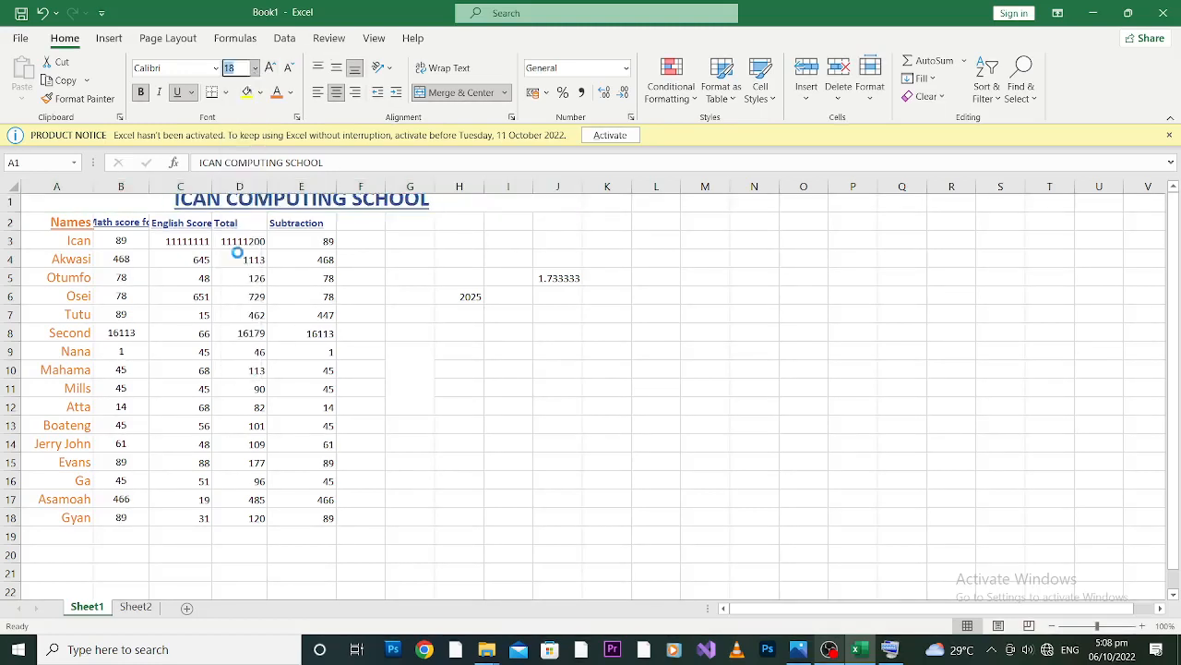
click(256, 68)
click(238, 272)
click(238, 271)
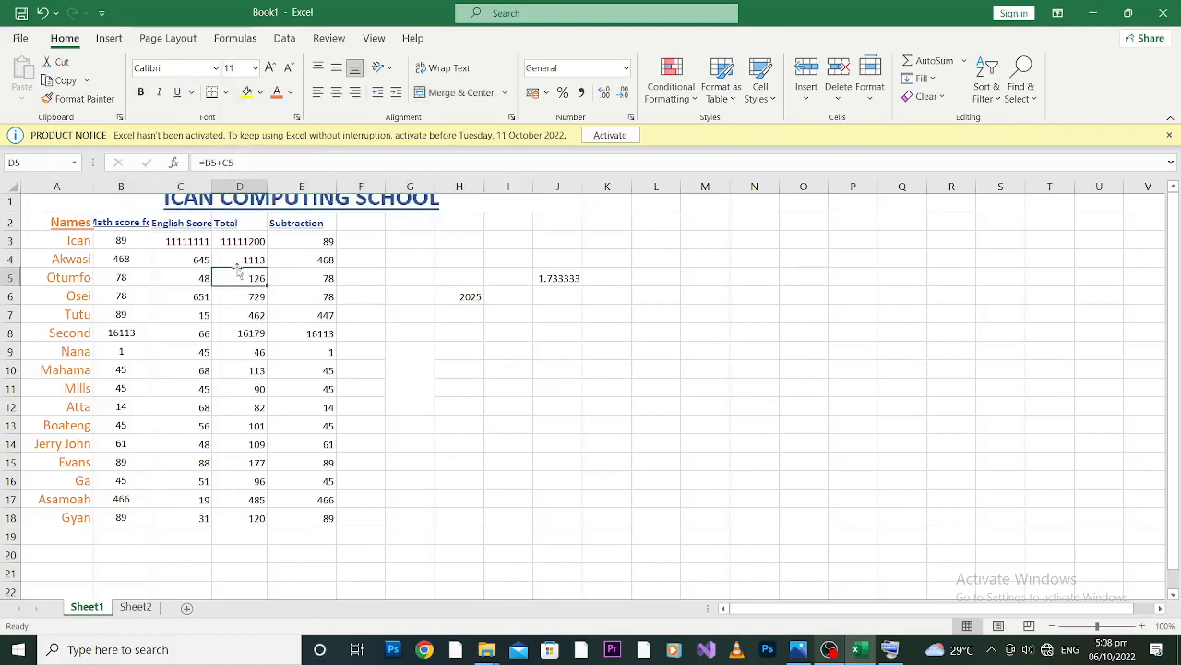
click(388, 289)
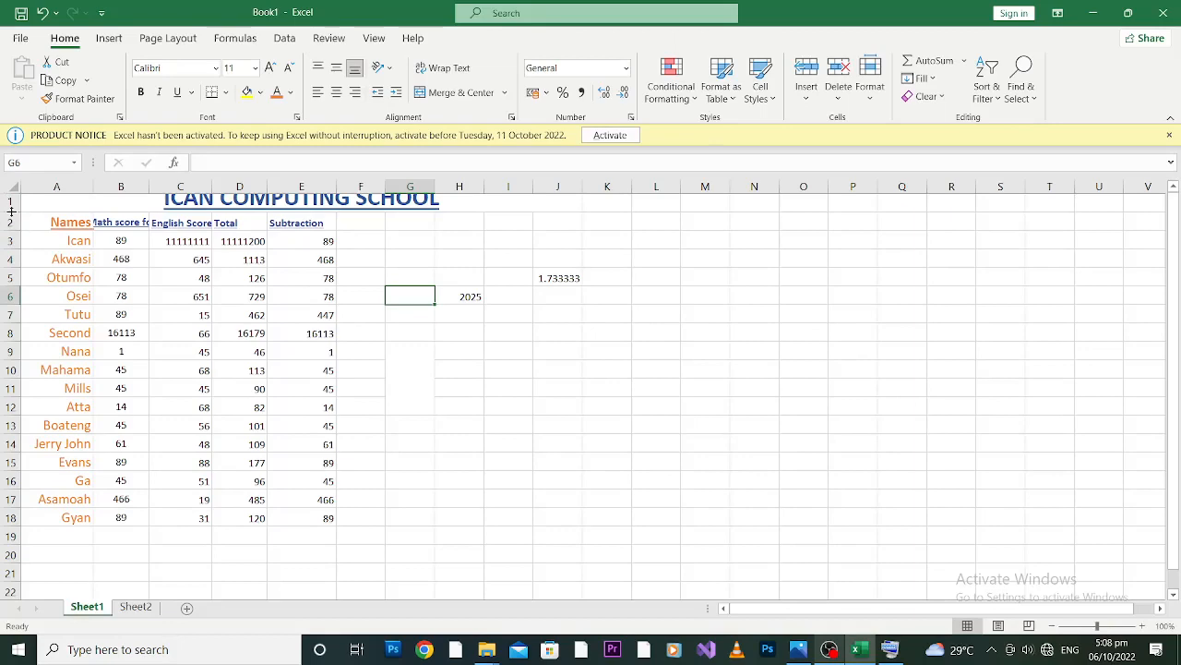
Increase the height of row 1 to fit the enlarged heading, and make row 7 slightly taller.
drag(11, 212, 13, 237)
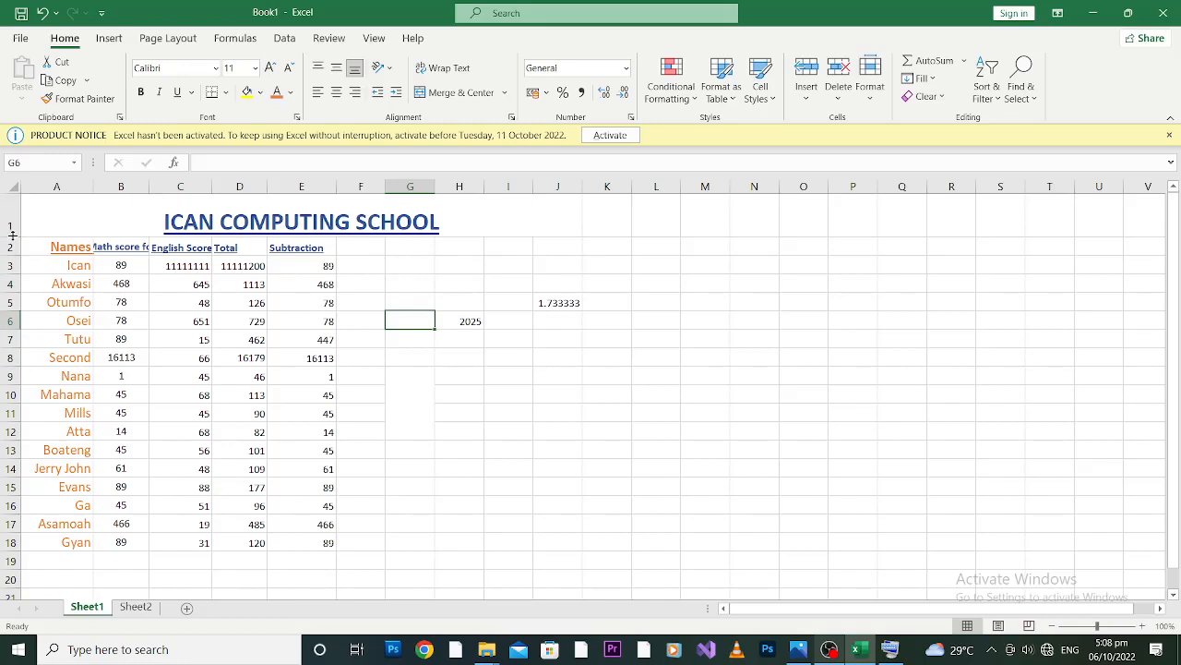
drag(11, 235, 11, 228)
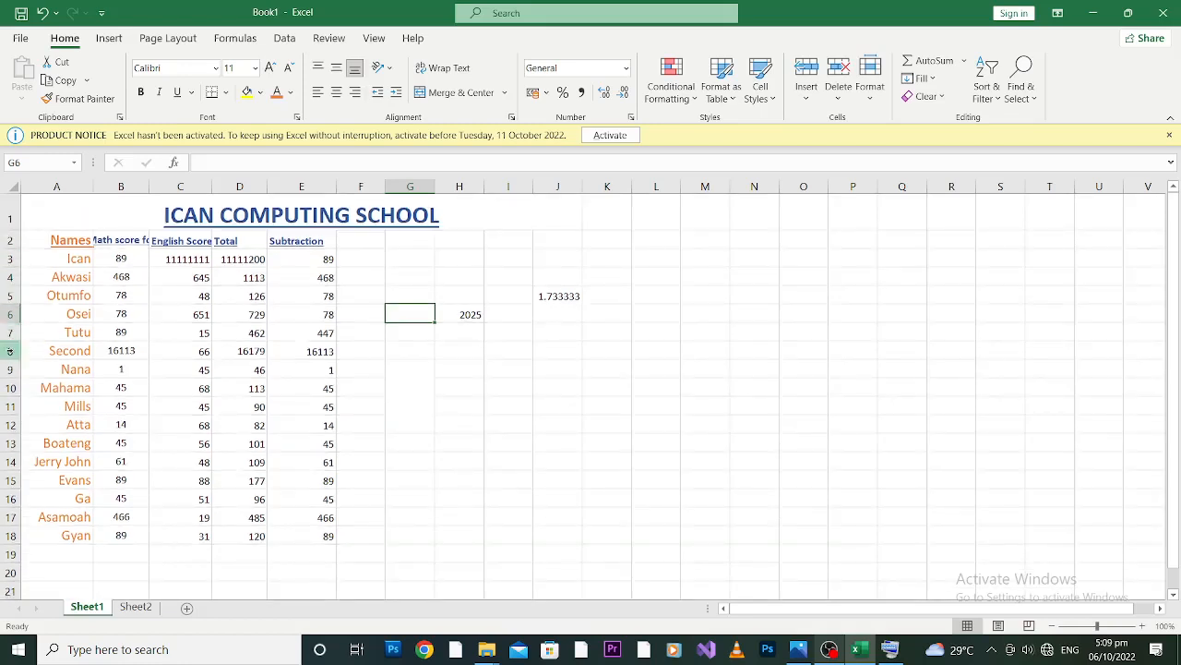
drag(8, 339, 8, 367)
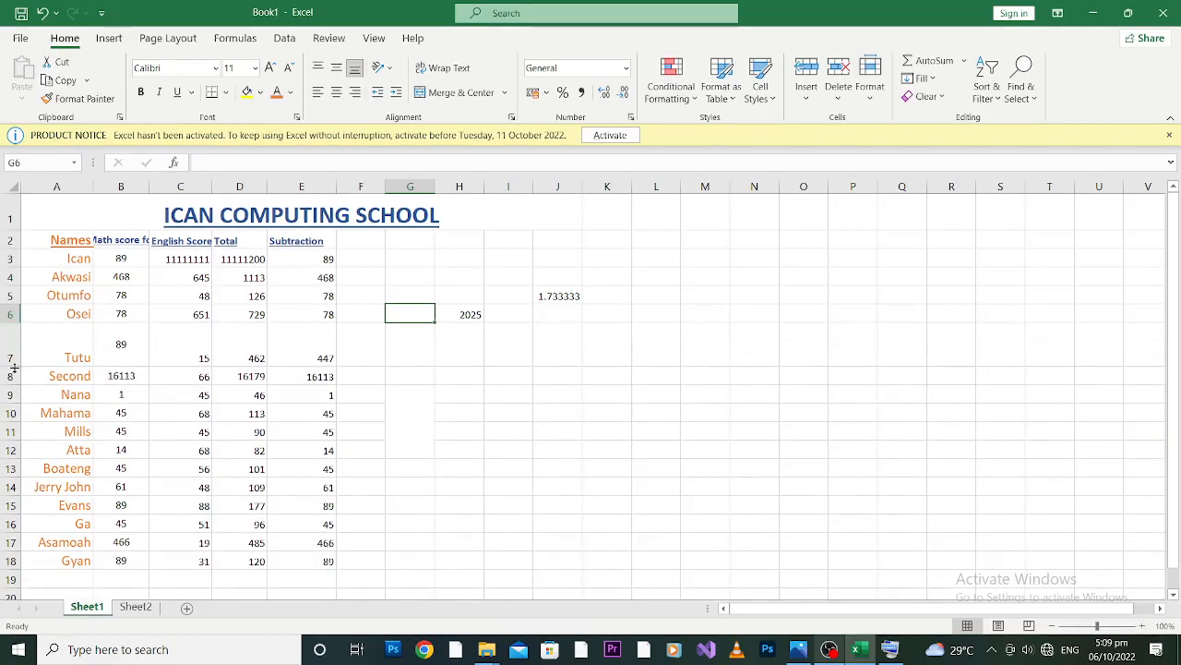
drag(11, 367, 14, 346)
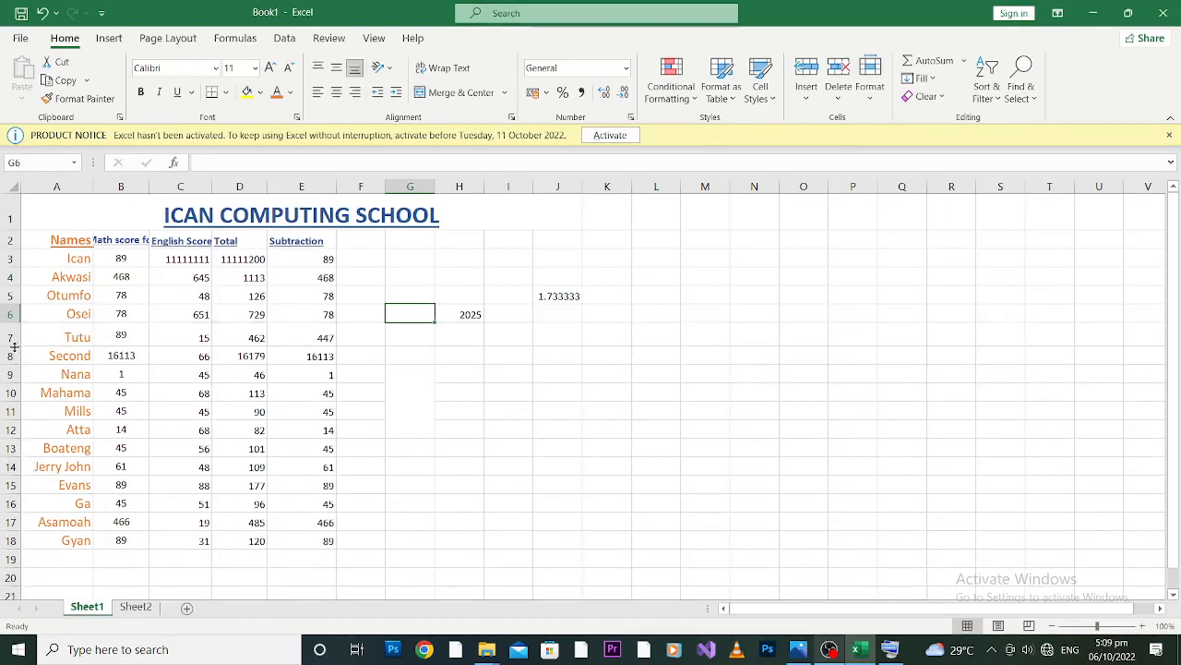
Fill the merged ICAN COMPUTING SCHOOL heading cell with a light gold theme color.
click(288, 218)
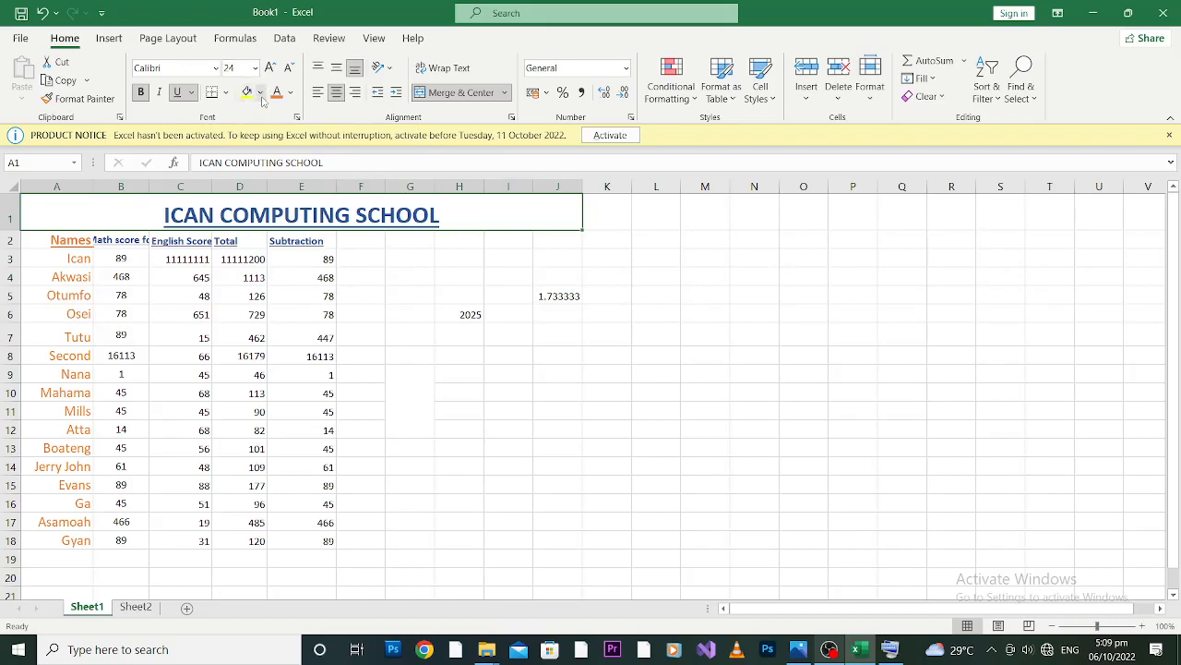
click(261, 93)
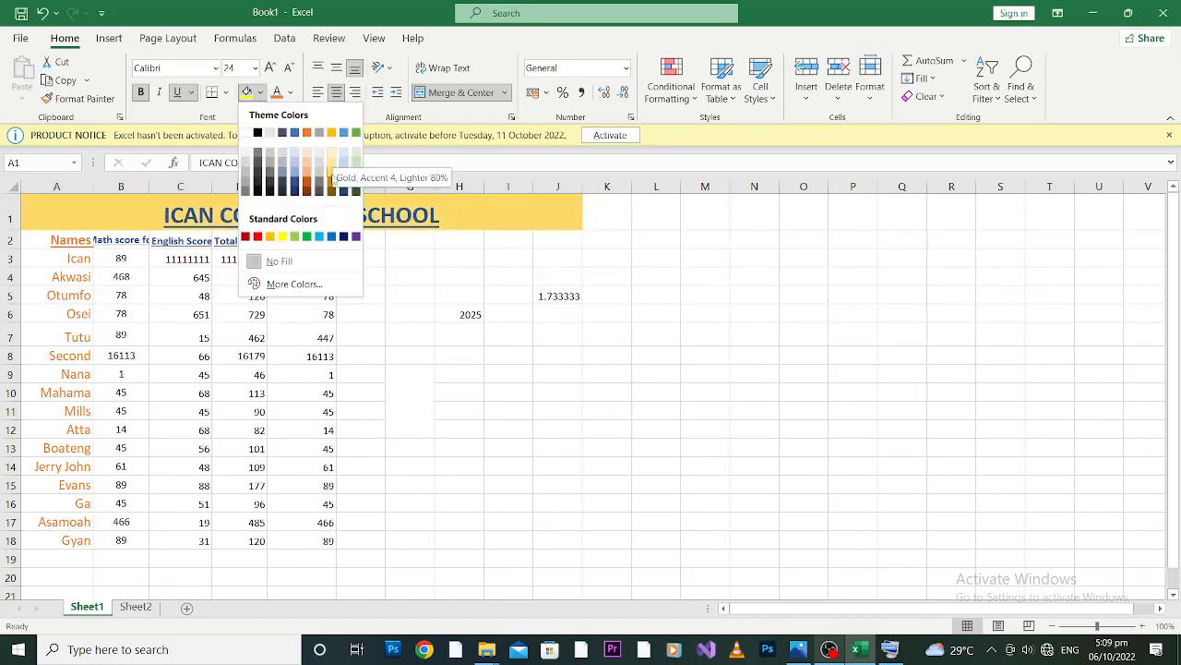
click(332, 171)
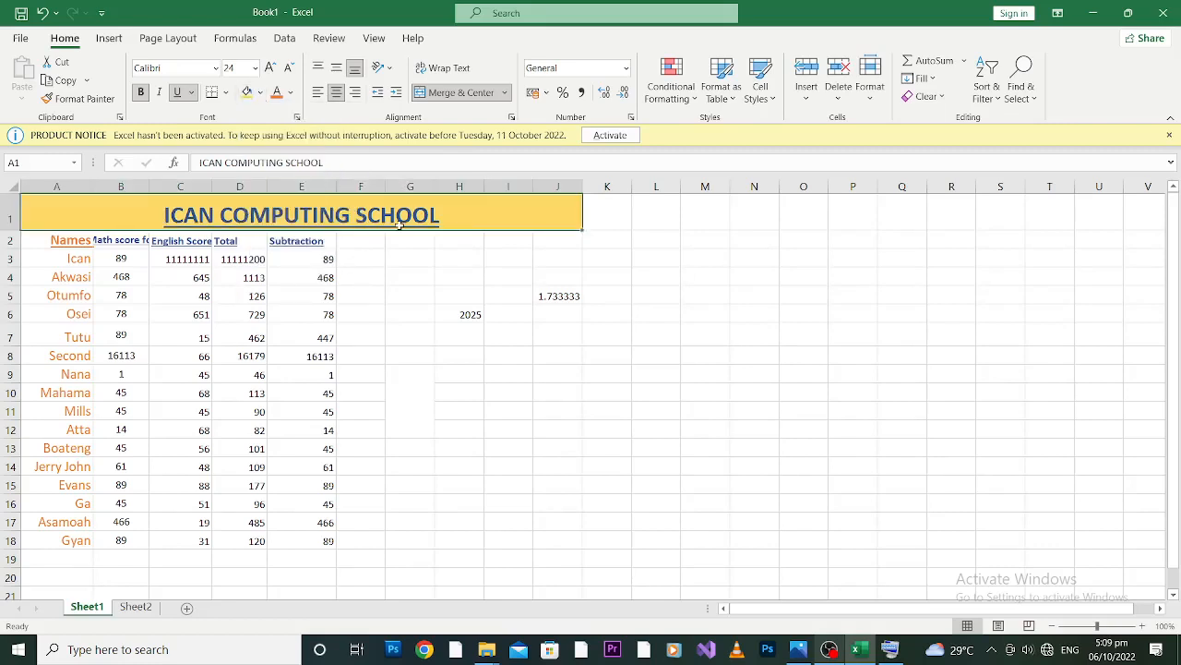
click(416, 252)
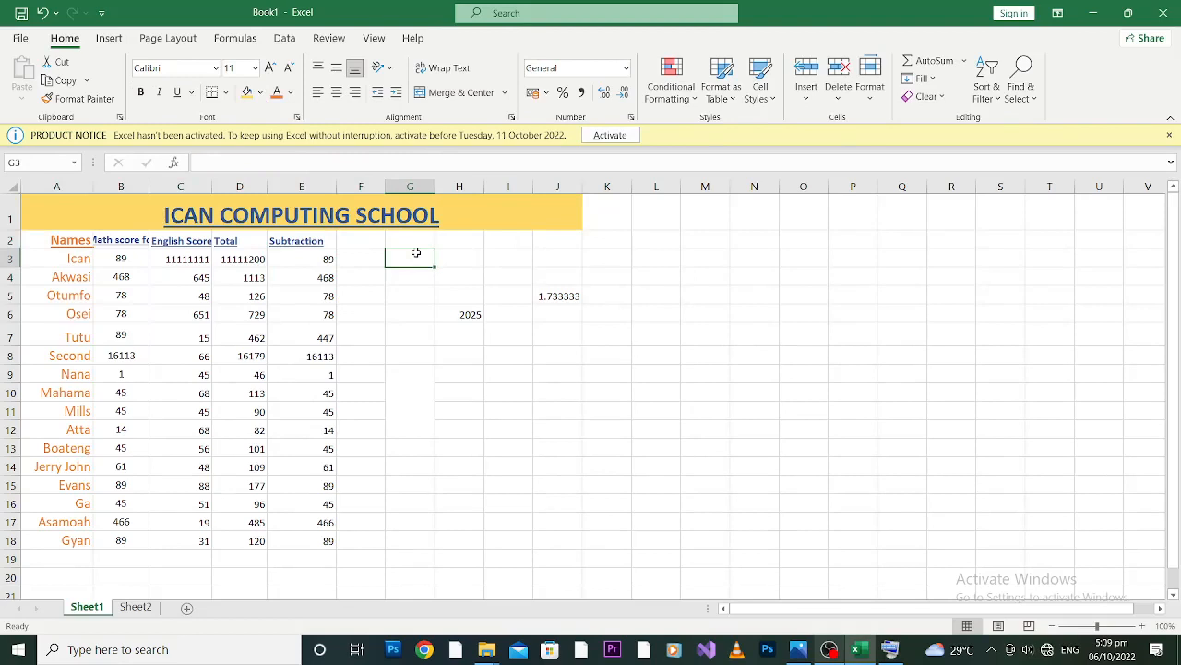
Set the font size of the column headings in row 2 to 16.
click(7, 240)
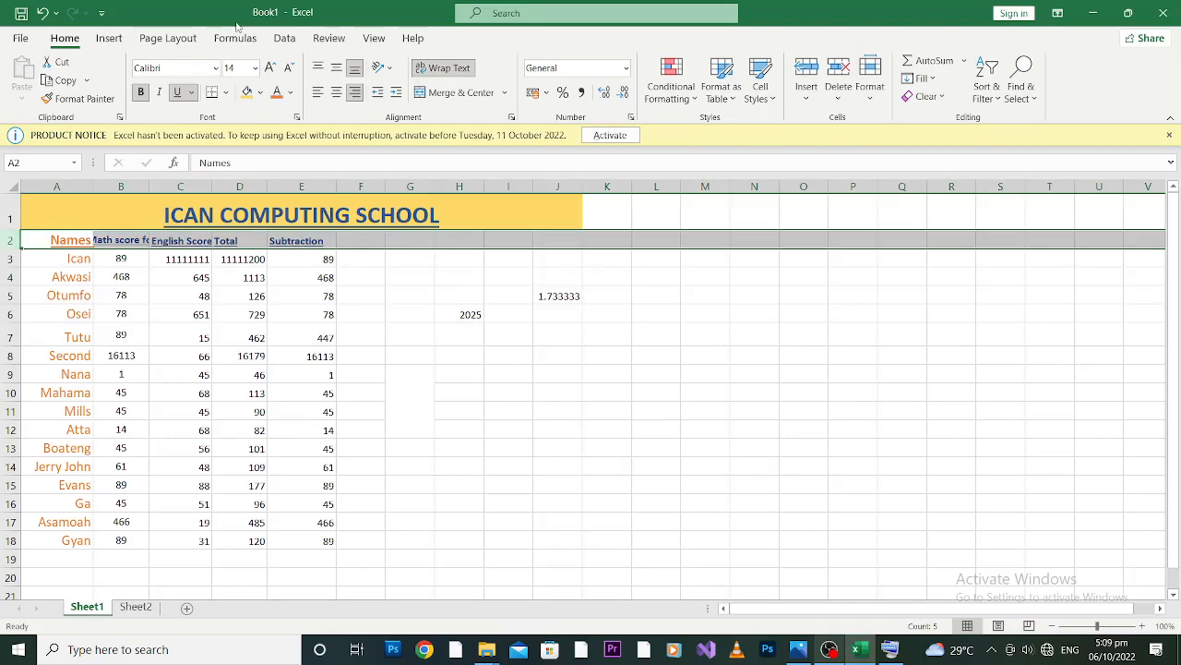
click(254, 67)
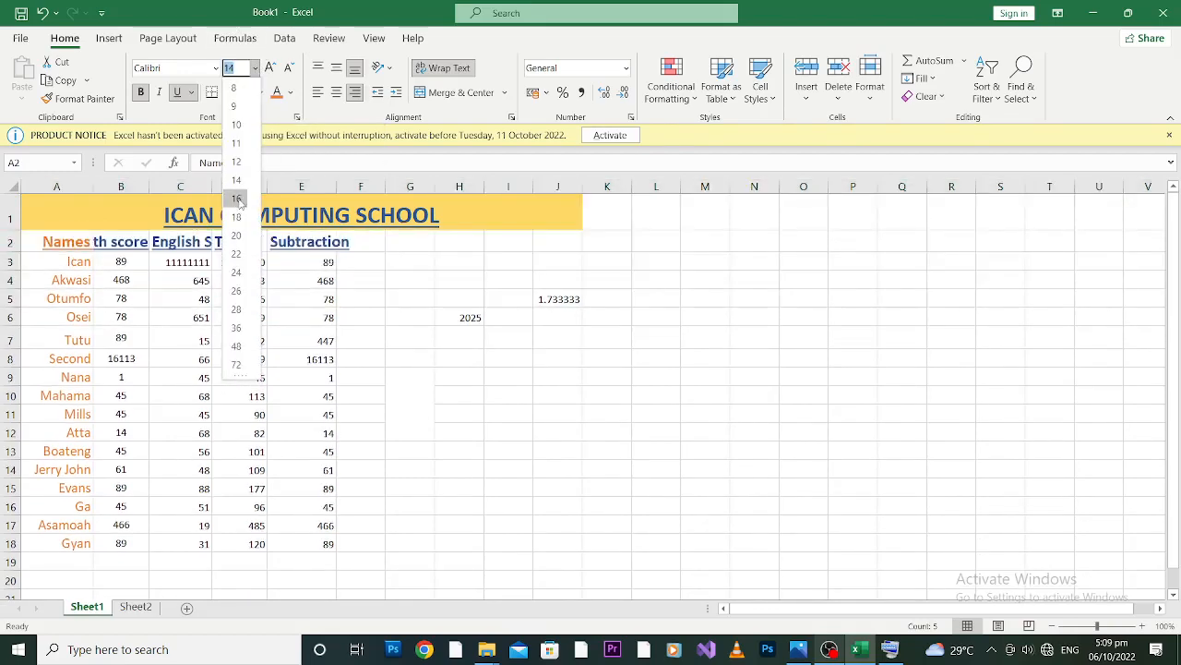
click(238, 199)
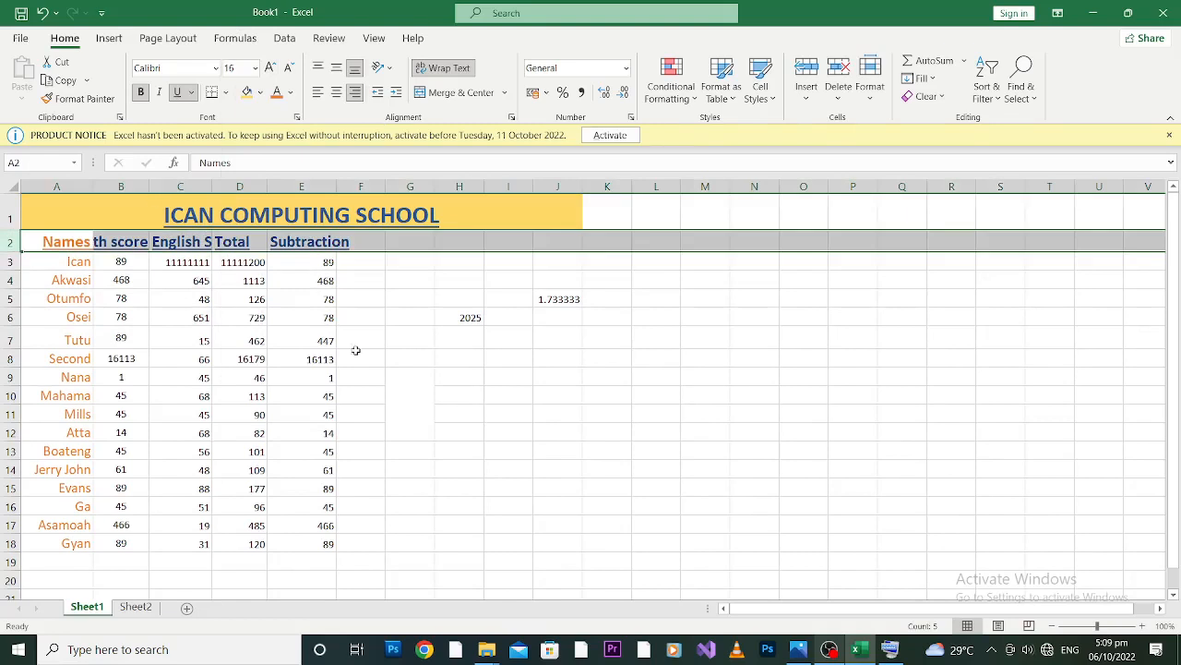
click(453, 334)
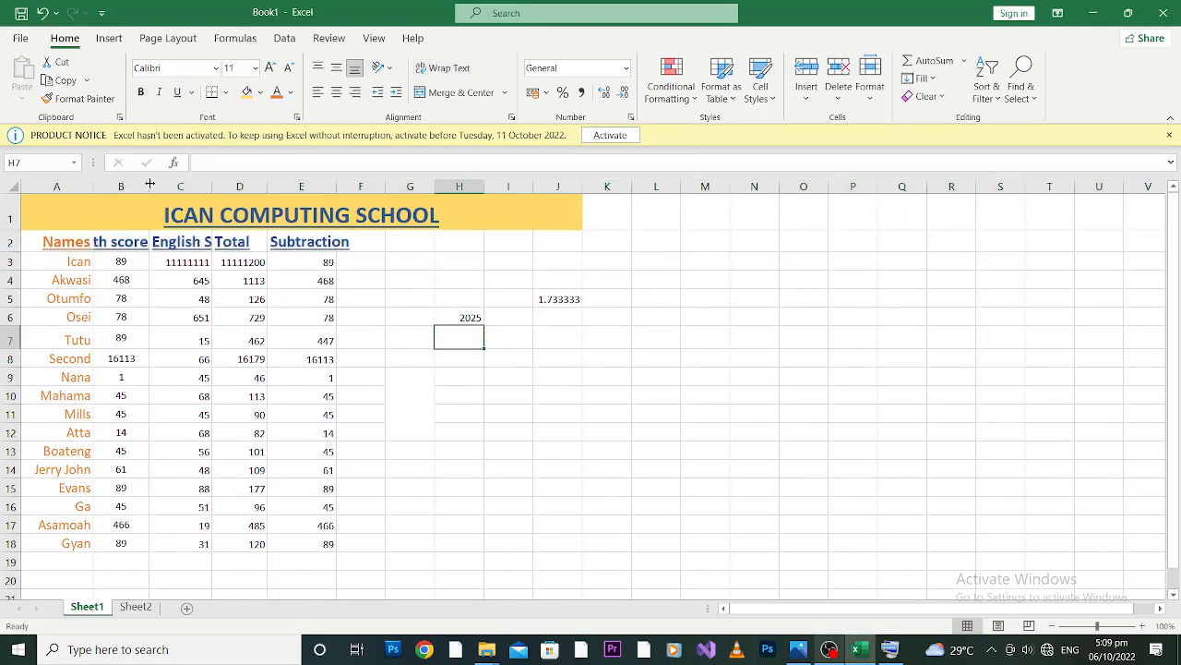
Widen columns B and C so the Math score and English Score headings fit.
drag(150, 186, 185, 188)
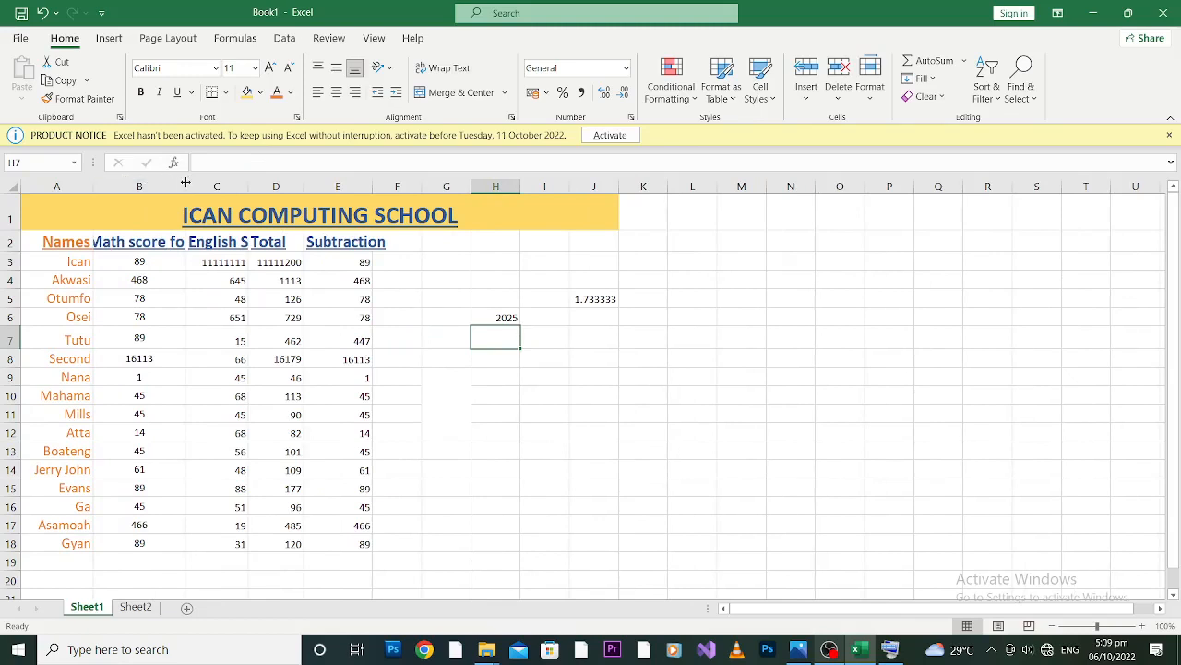
drag(185, 182, 314, 189)
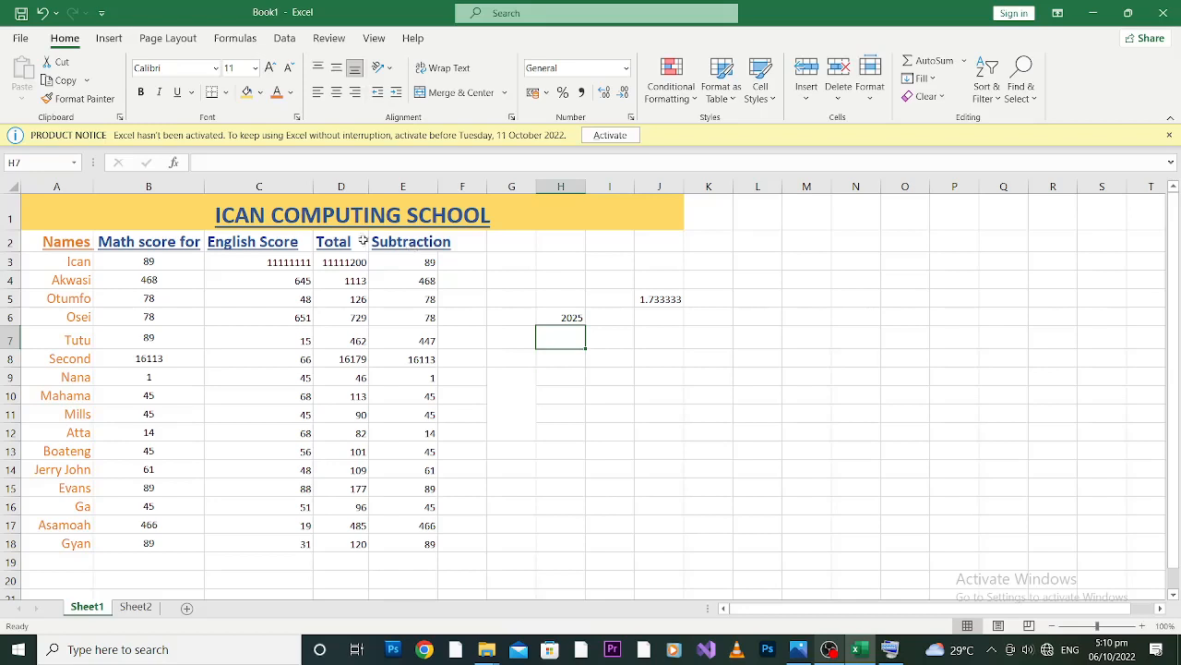
Decrease the font size of the row 2 headings to 12, and increase it back to 16.
drag(17, 249, 17, 248)
click(8, 242)
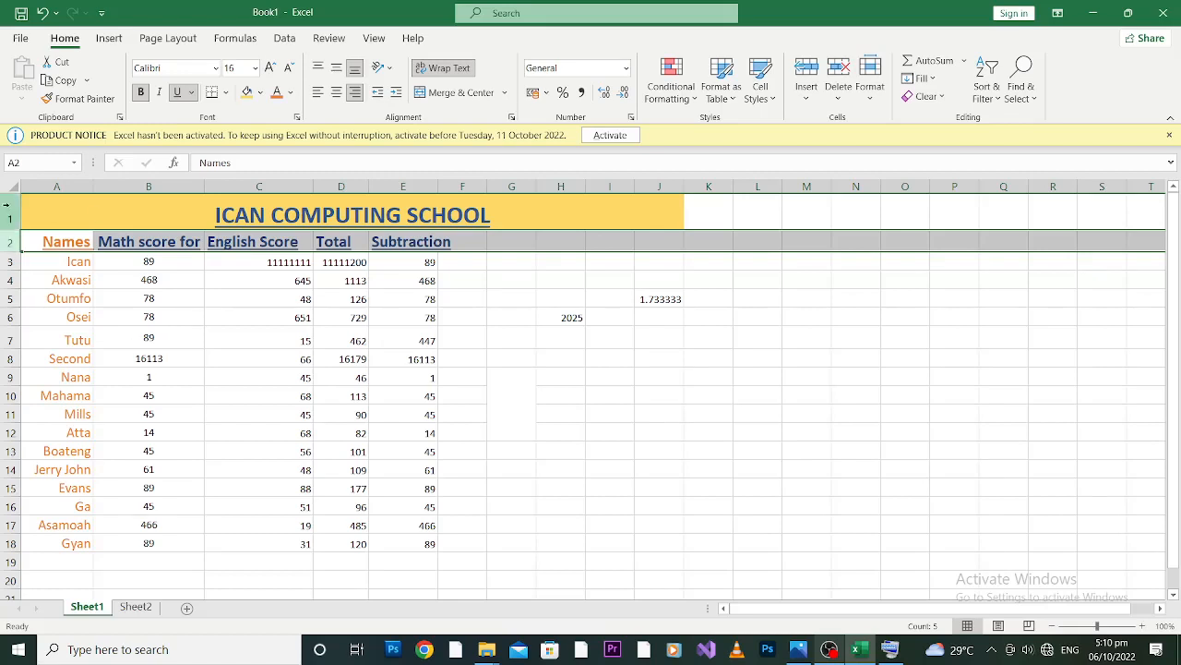
click(8, 243)
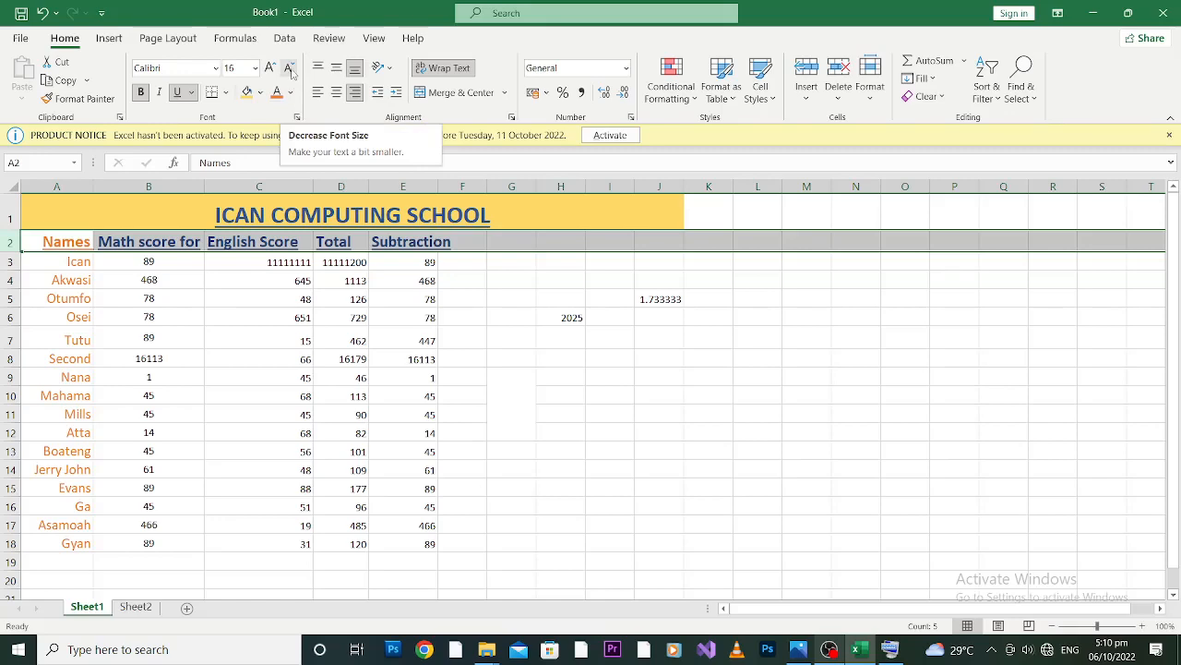
click(290, 71)
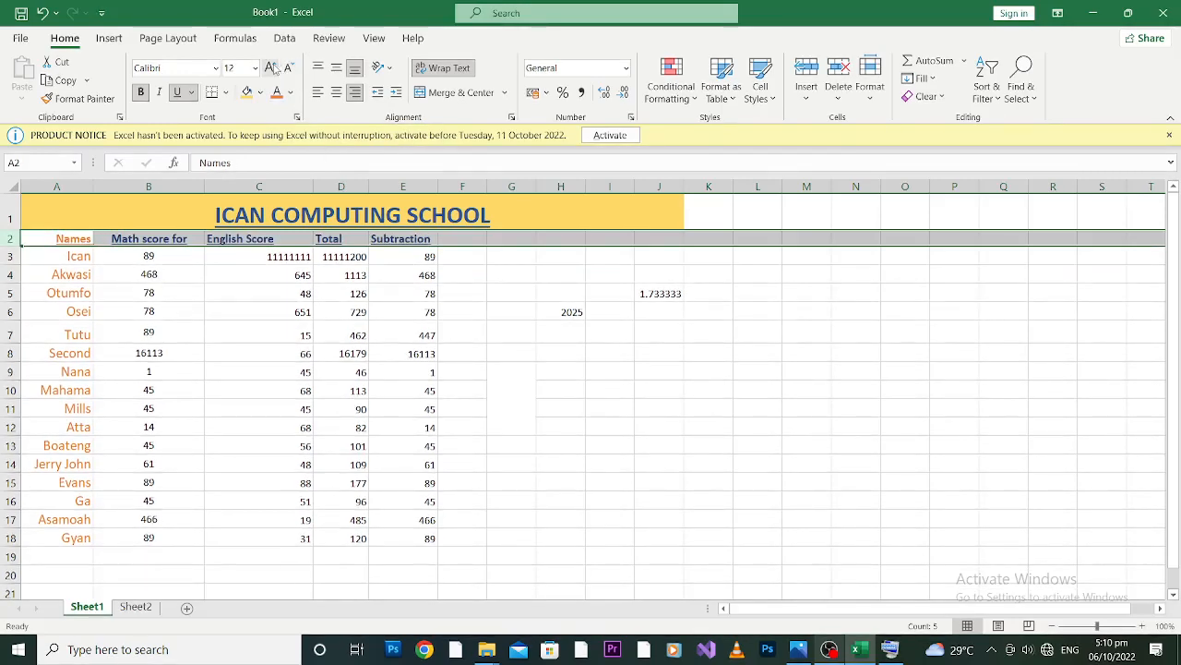
click(269, 67)
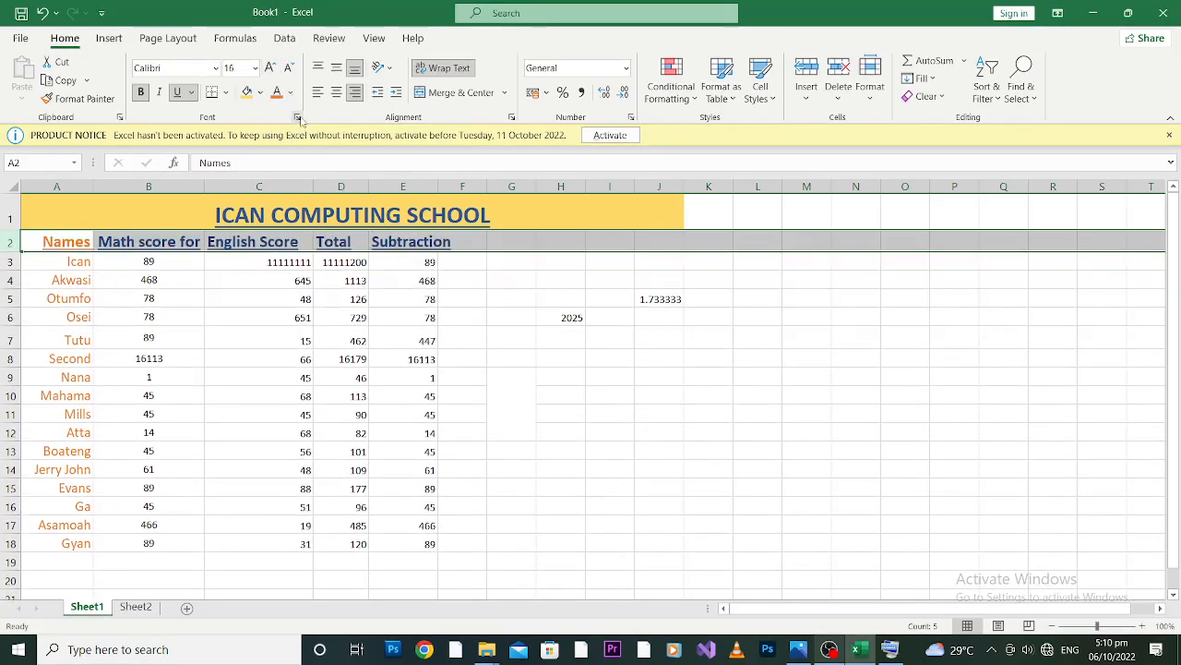
Review the font options in the Format Cells dialog for row 2, and leave without changing them.
click(298, 117)
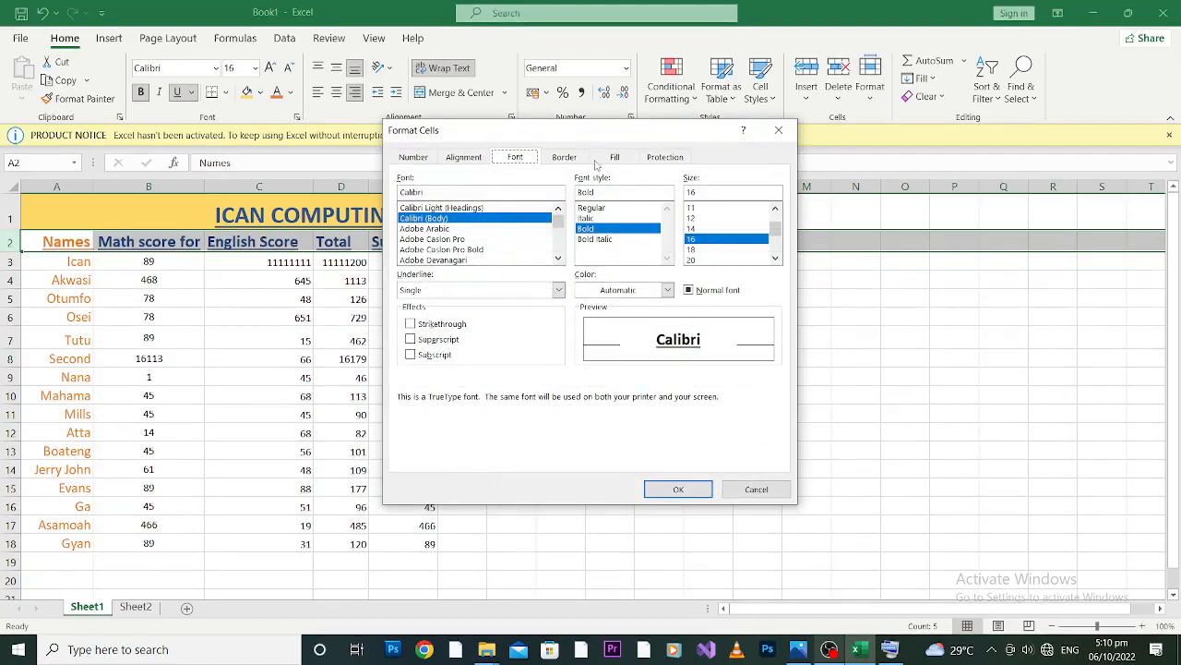
click(770, 490)
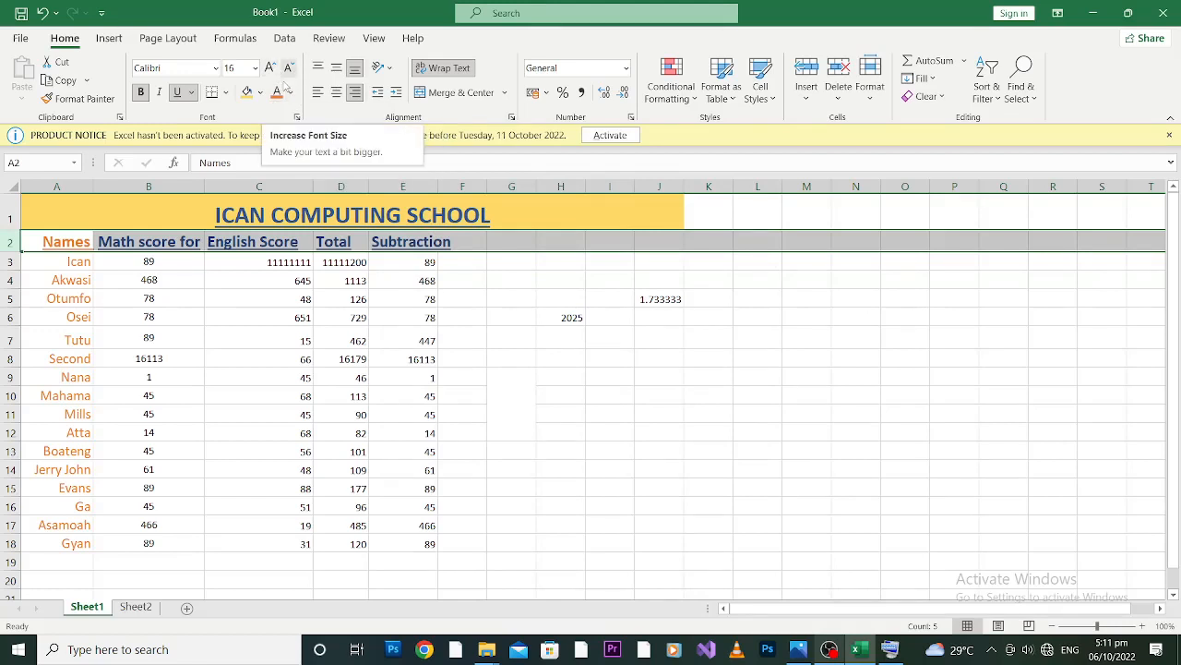
click(198, 319)
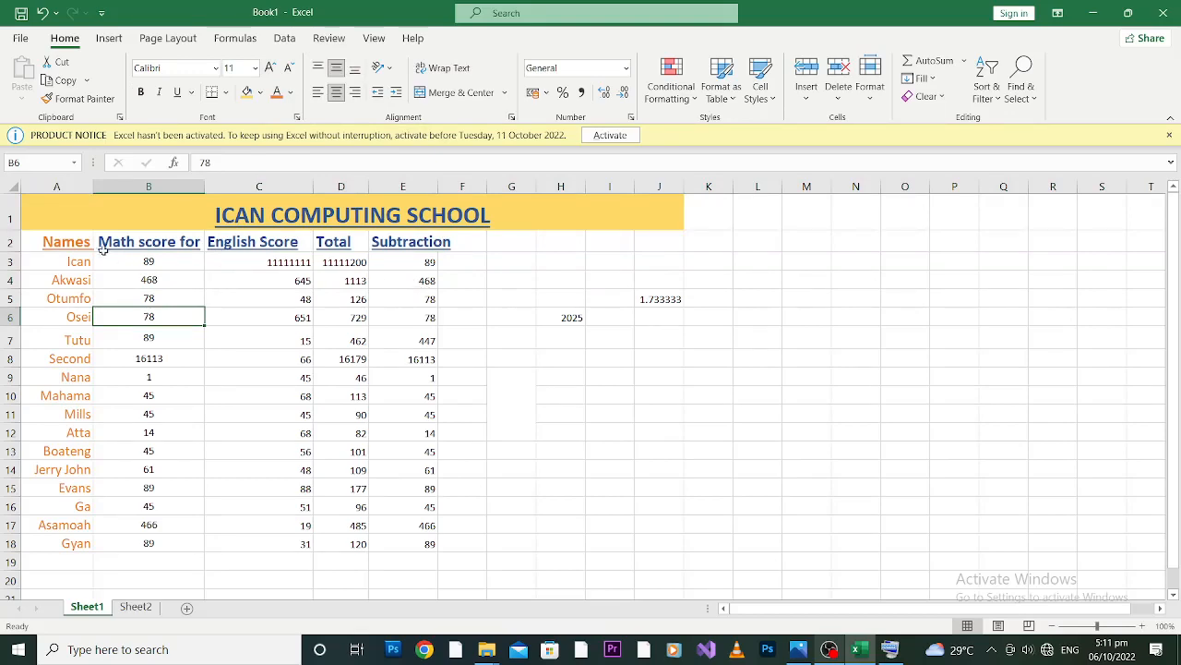
drag(48, 240, 479, 501)
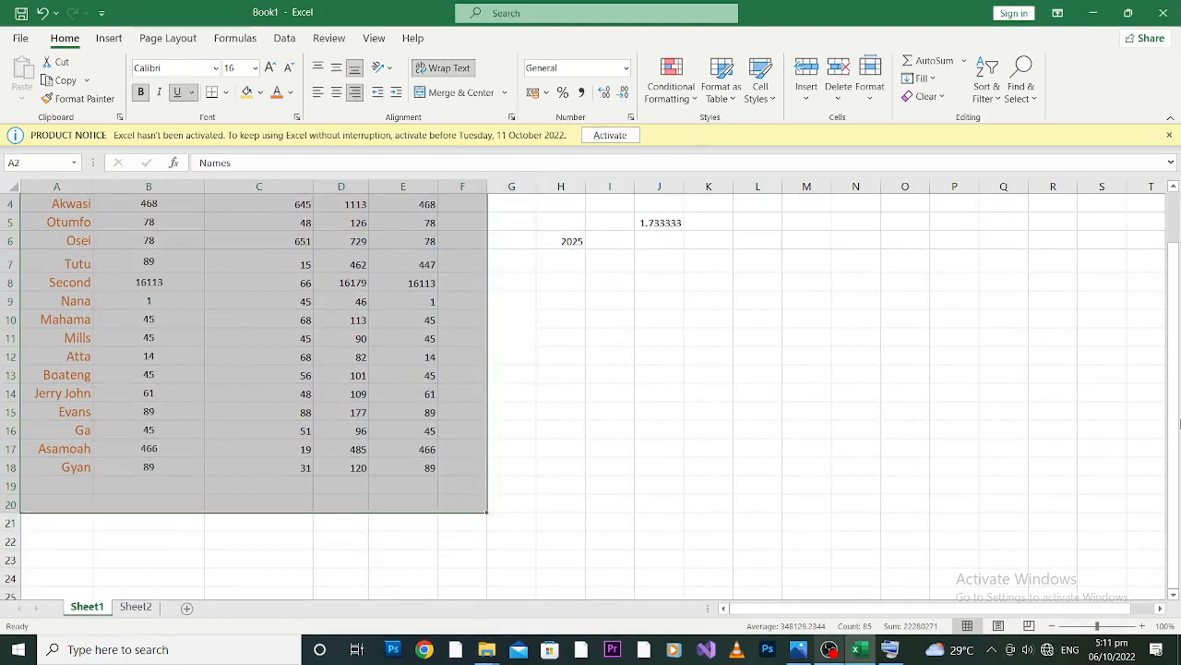
drag(1173, 415, 1173, 369)
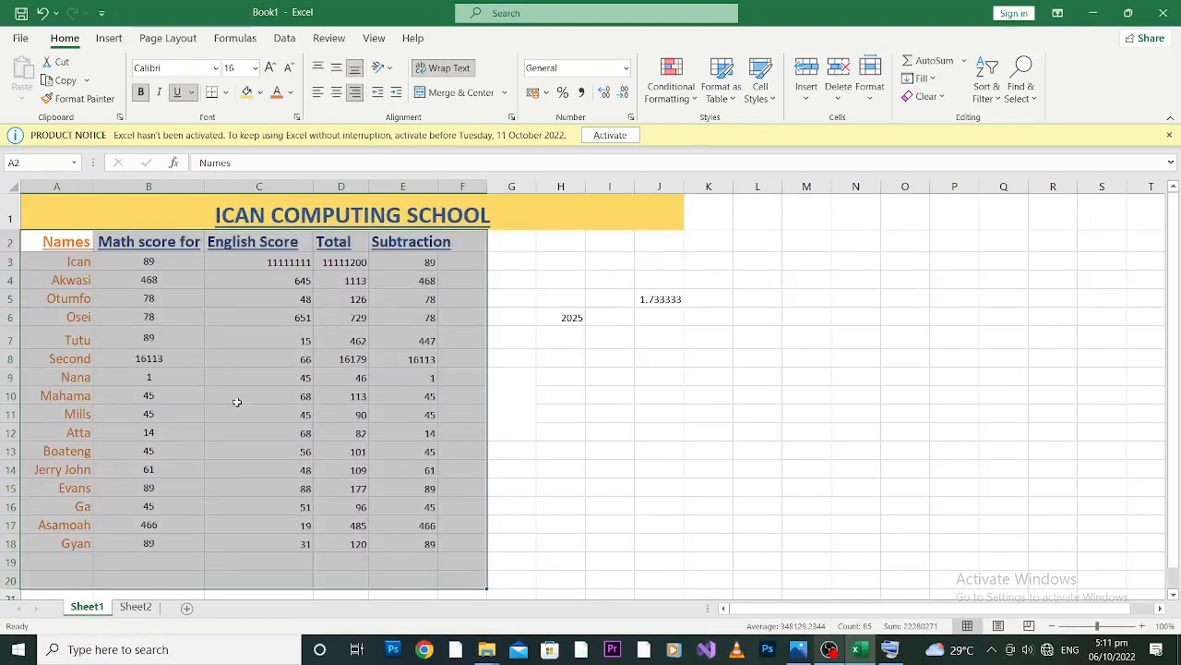
click(52, 241)
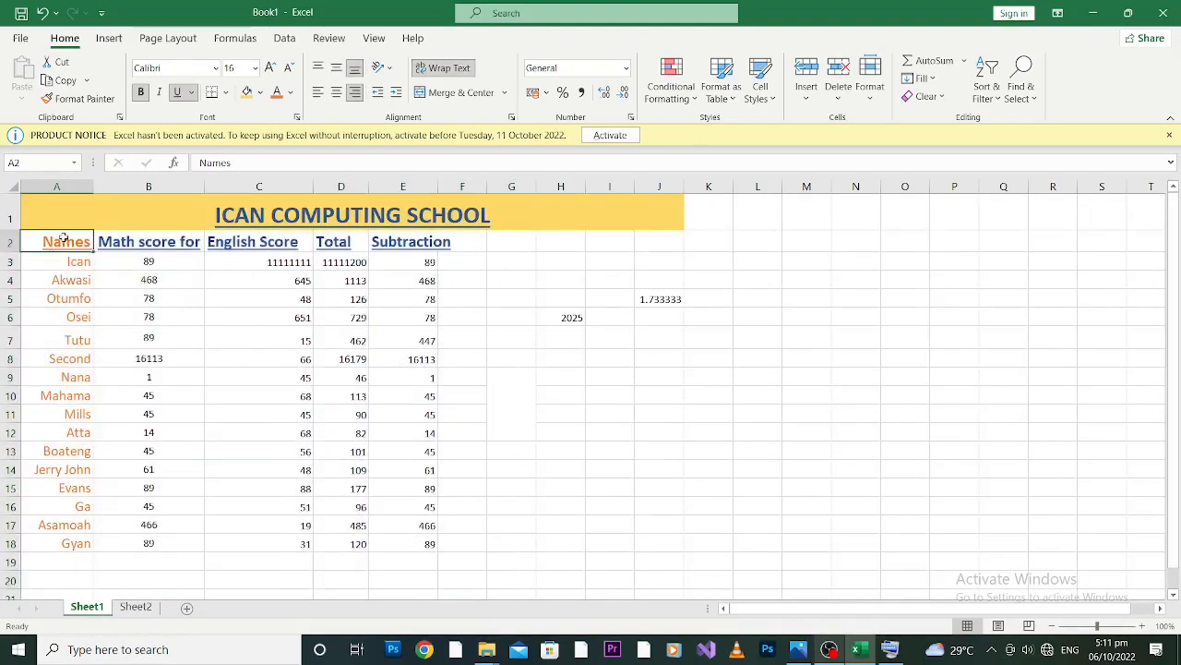
Fill the score table range A2 to F18 with the light blue theme color Blue, Accent 1, Lighter 80%.
mouse_move(81, 245)
mouse_down()
mouse_move(410, 422)
mouse_move(453, 619)
mouse_move(485, 425)
mouse_move(472, 418)
mouse_up()
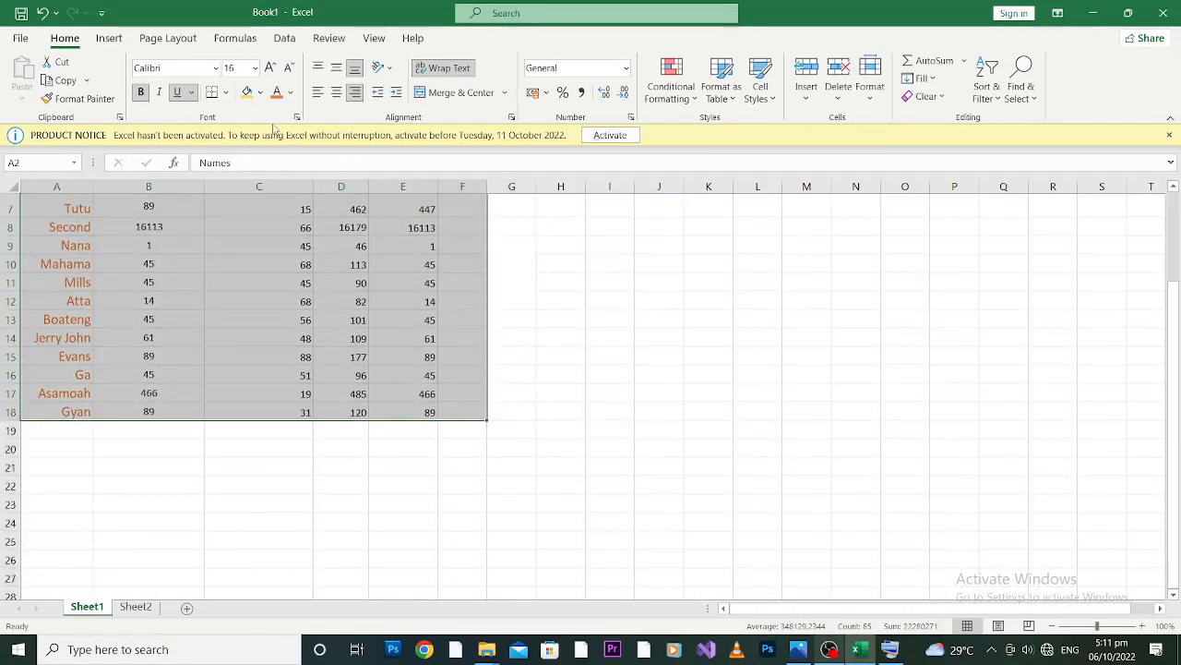
click(260, 93)
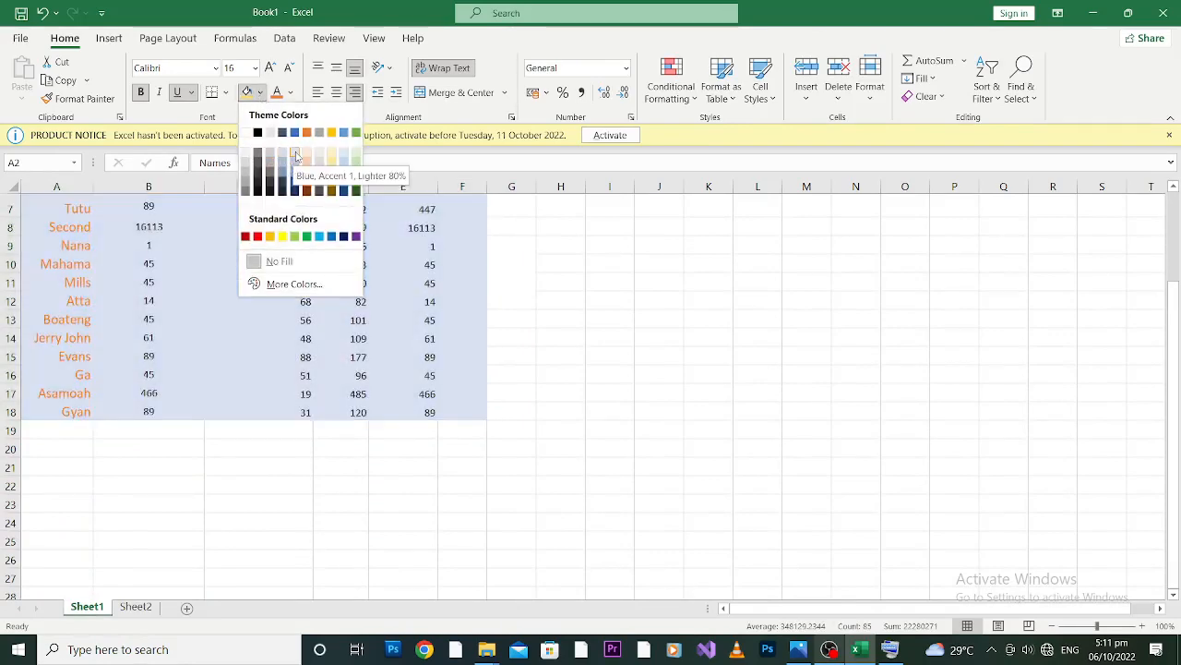
click(281, 164)
scroll(277, 323, up, 2)
drag(1177, 374, 1177, 366)
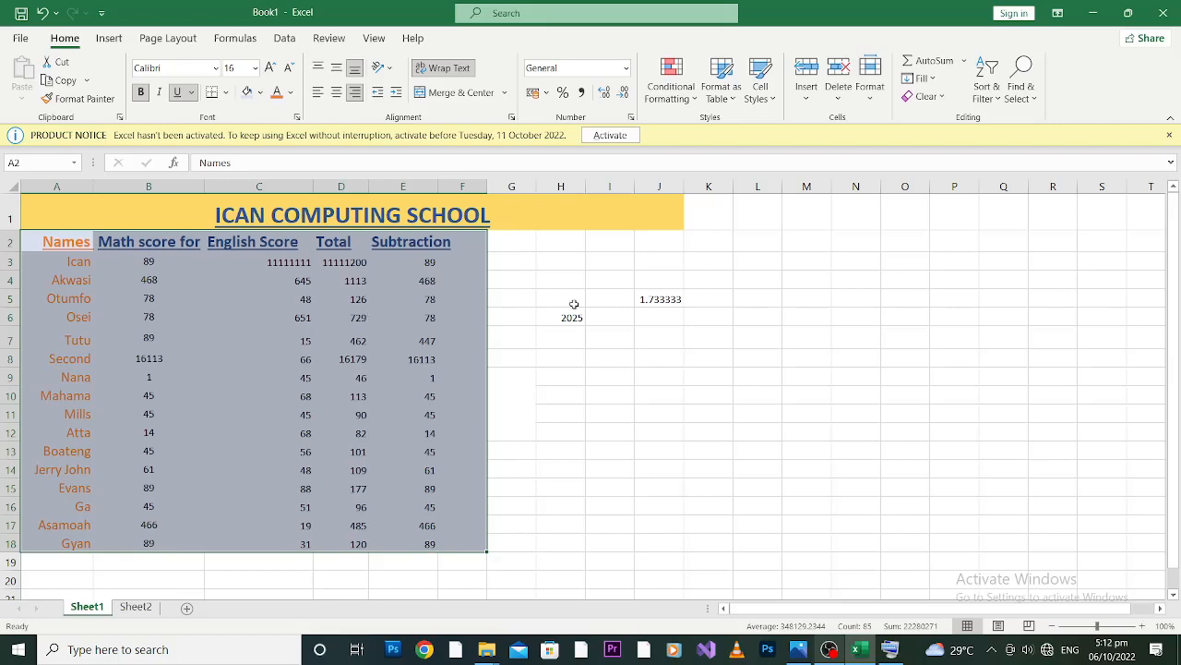
click(501, 243)
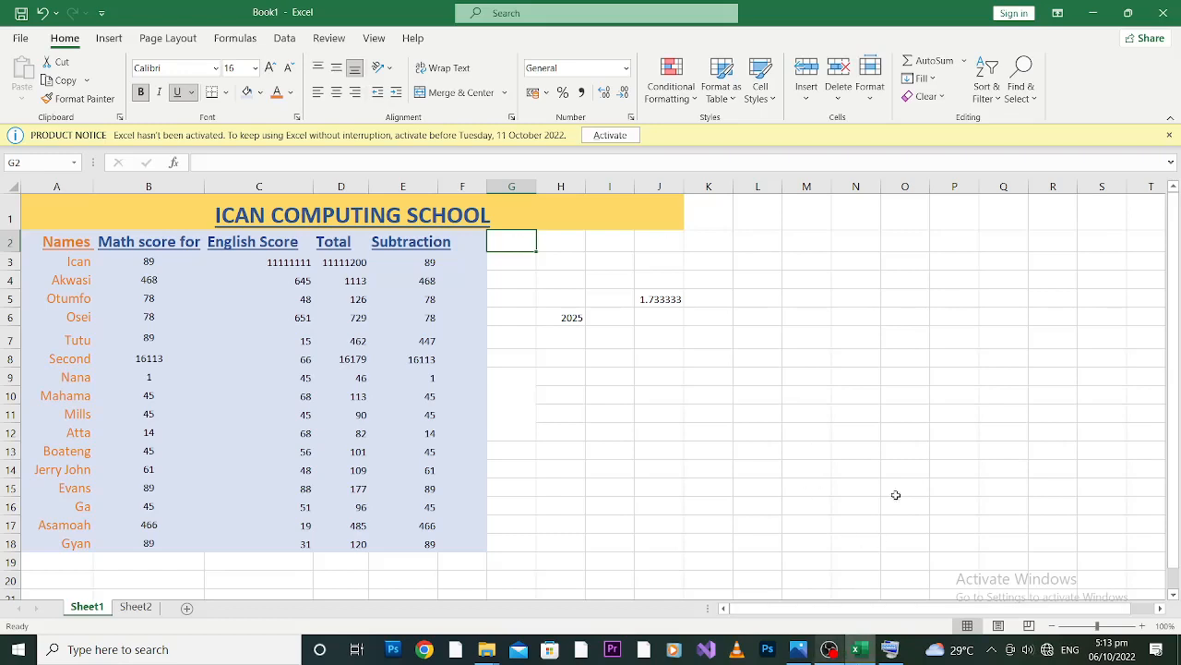
Minimize the workbook and open the ICAN CIRCLE and ican smed logo images from the desktop for viewing.
click(1095, 8)
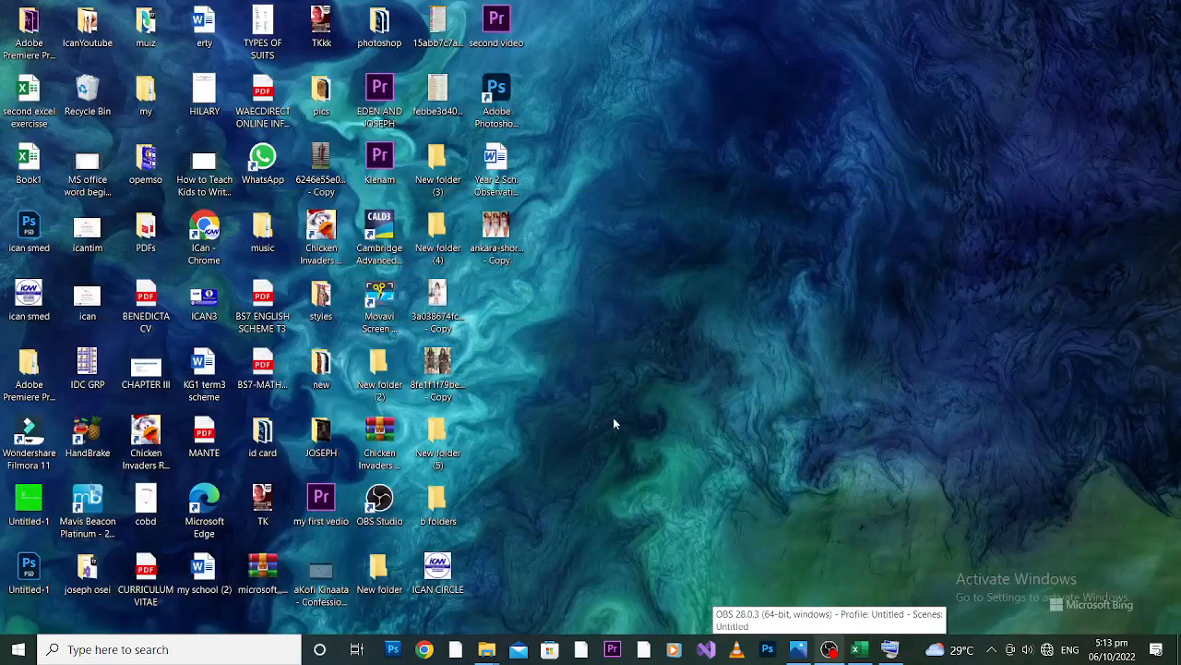
double_click(438, 577)
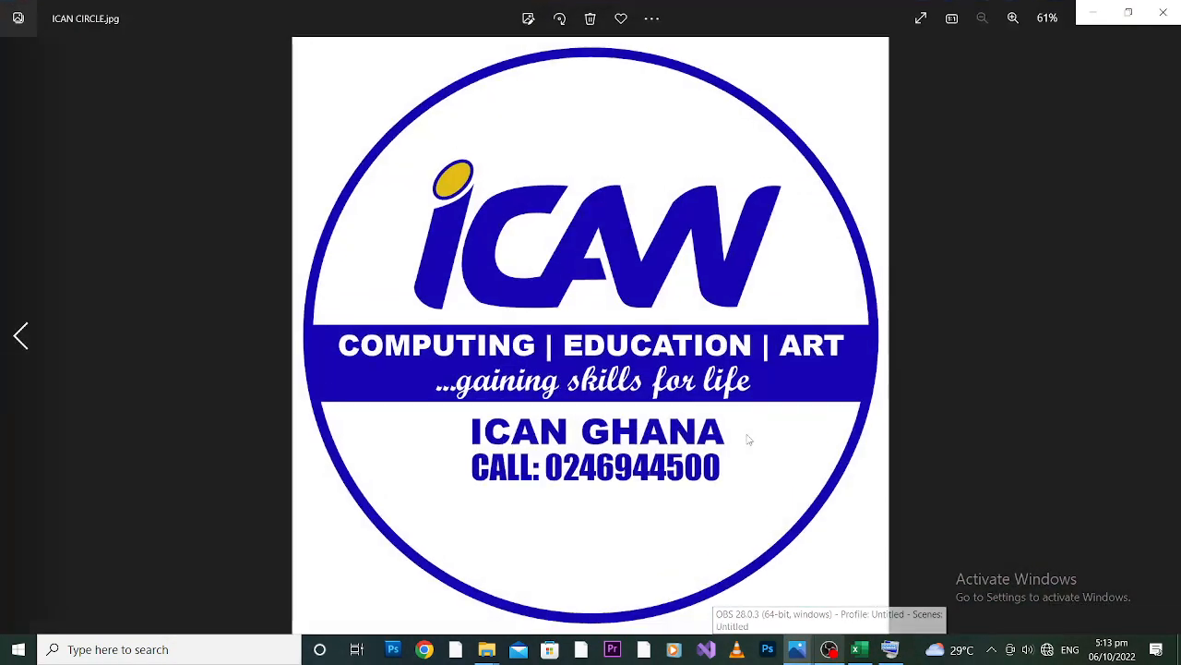
click(1163, 13)
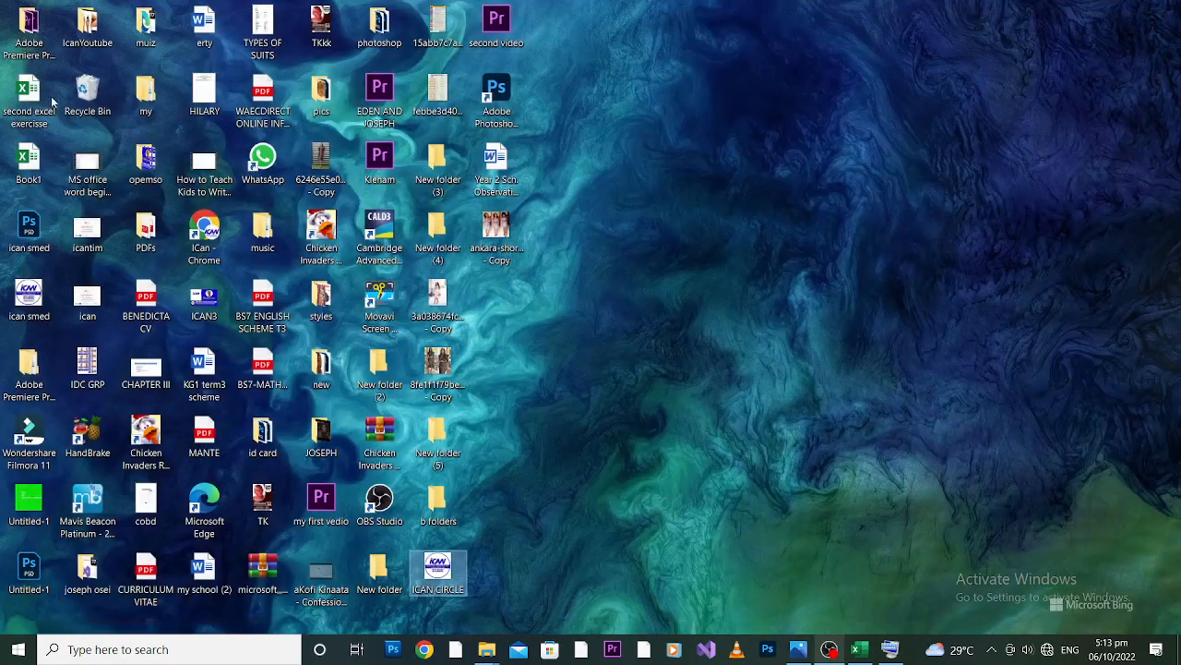
click(37, 288)
double_click(37, 288)
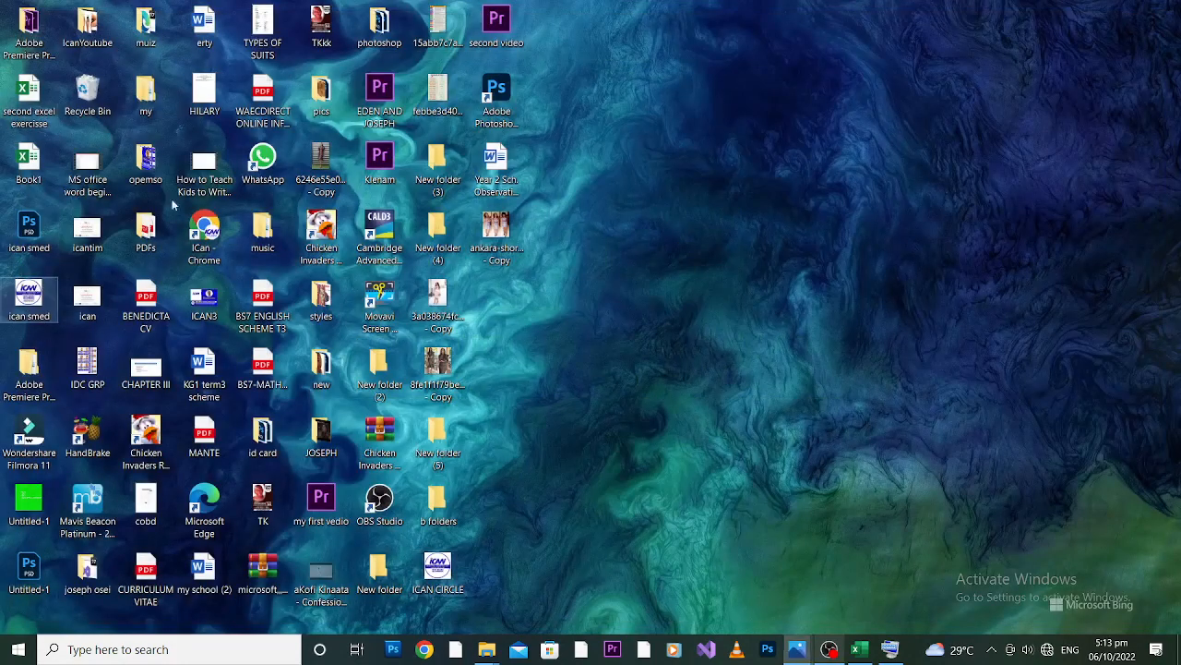